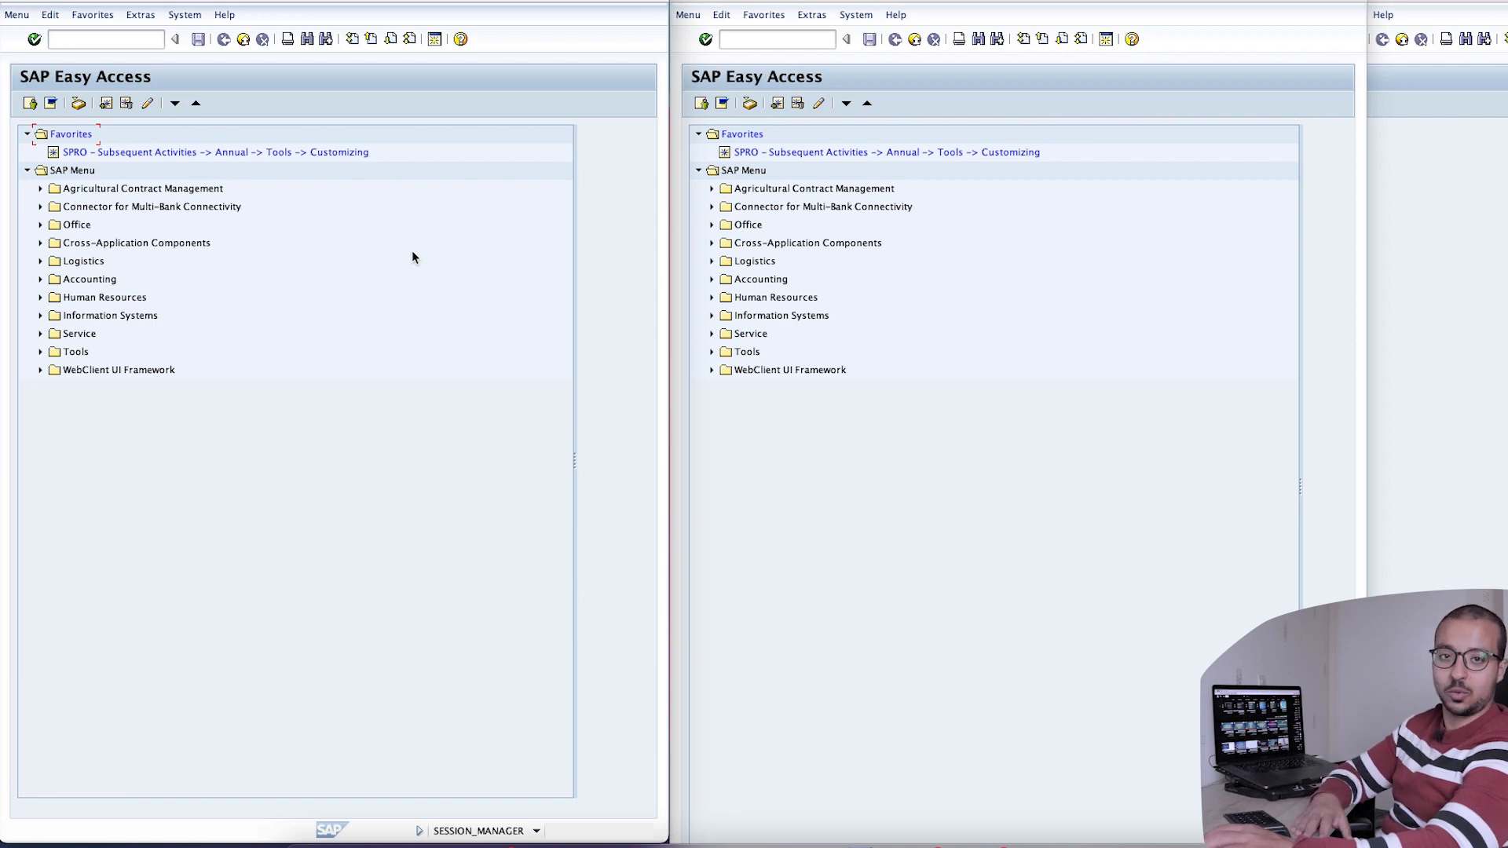
Start creating an asset in transaction AS01 with asset class 2000 and company code AG20
click(138, 38)
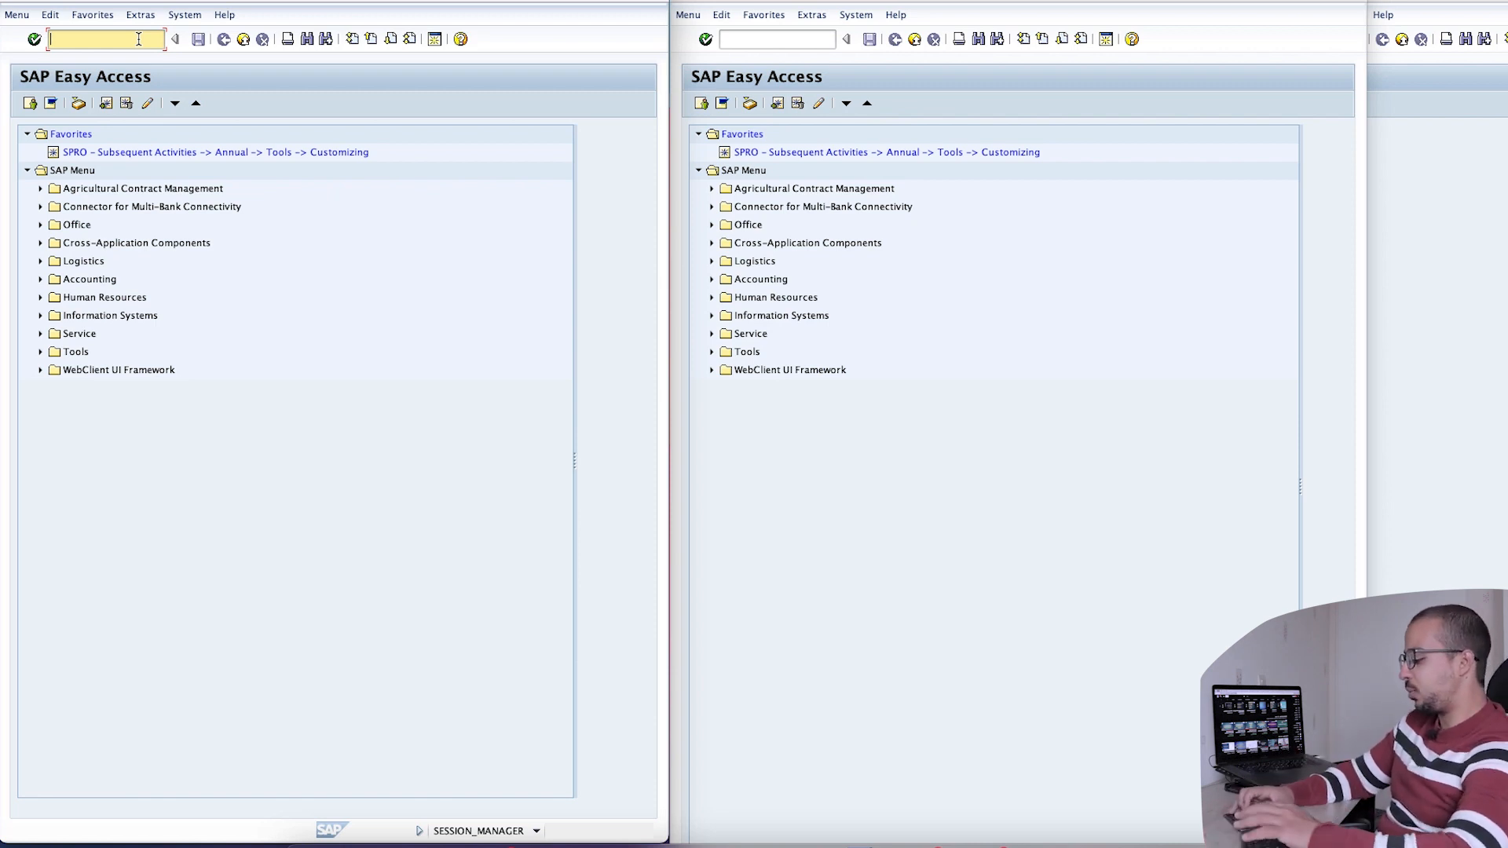
text(as)
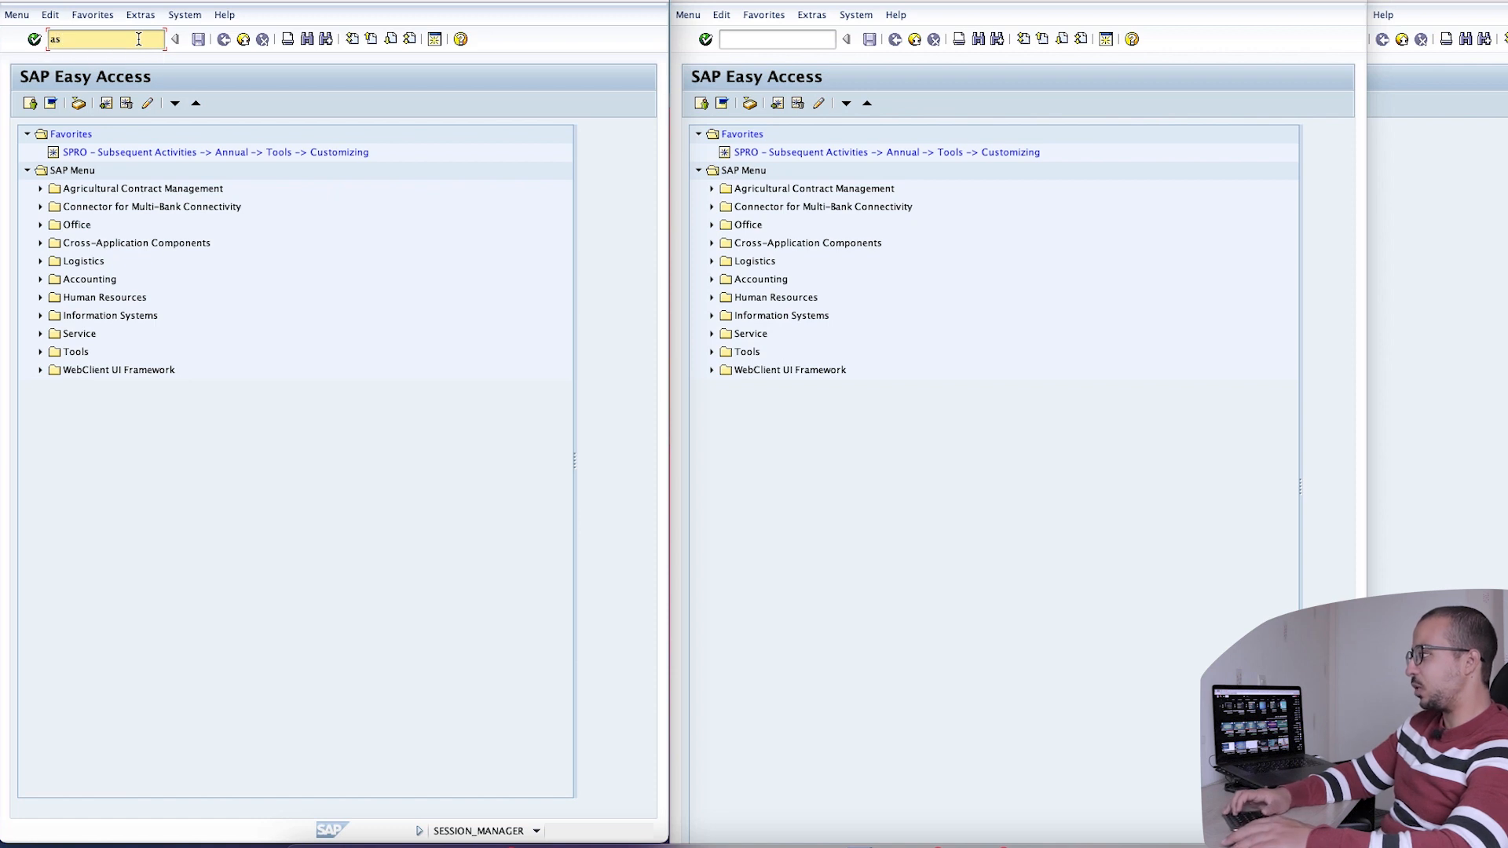
text(01)
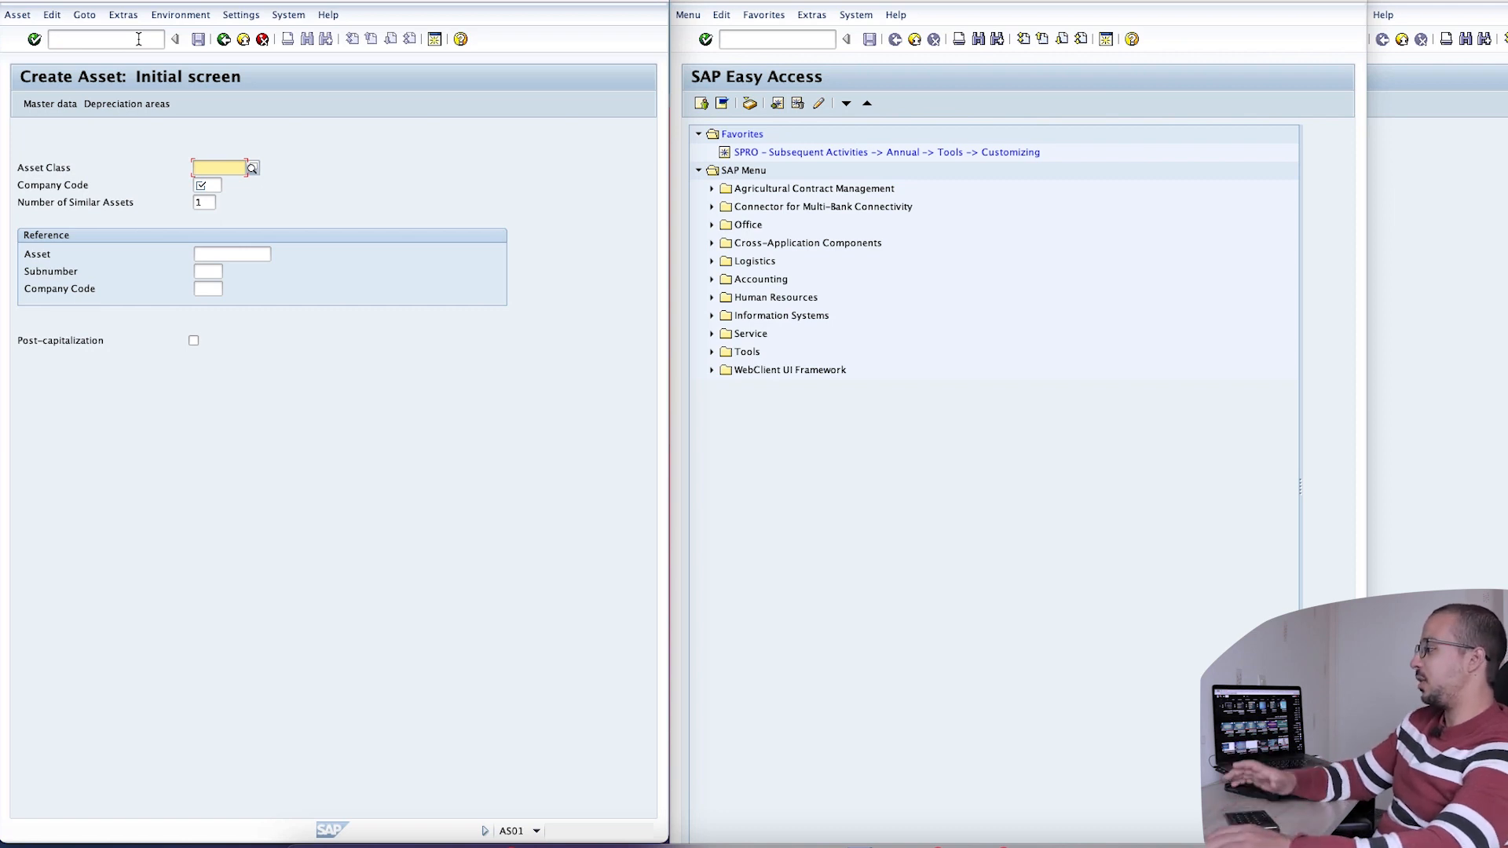
text(200)
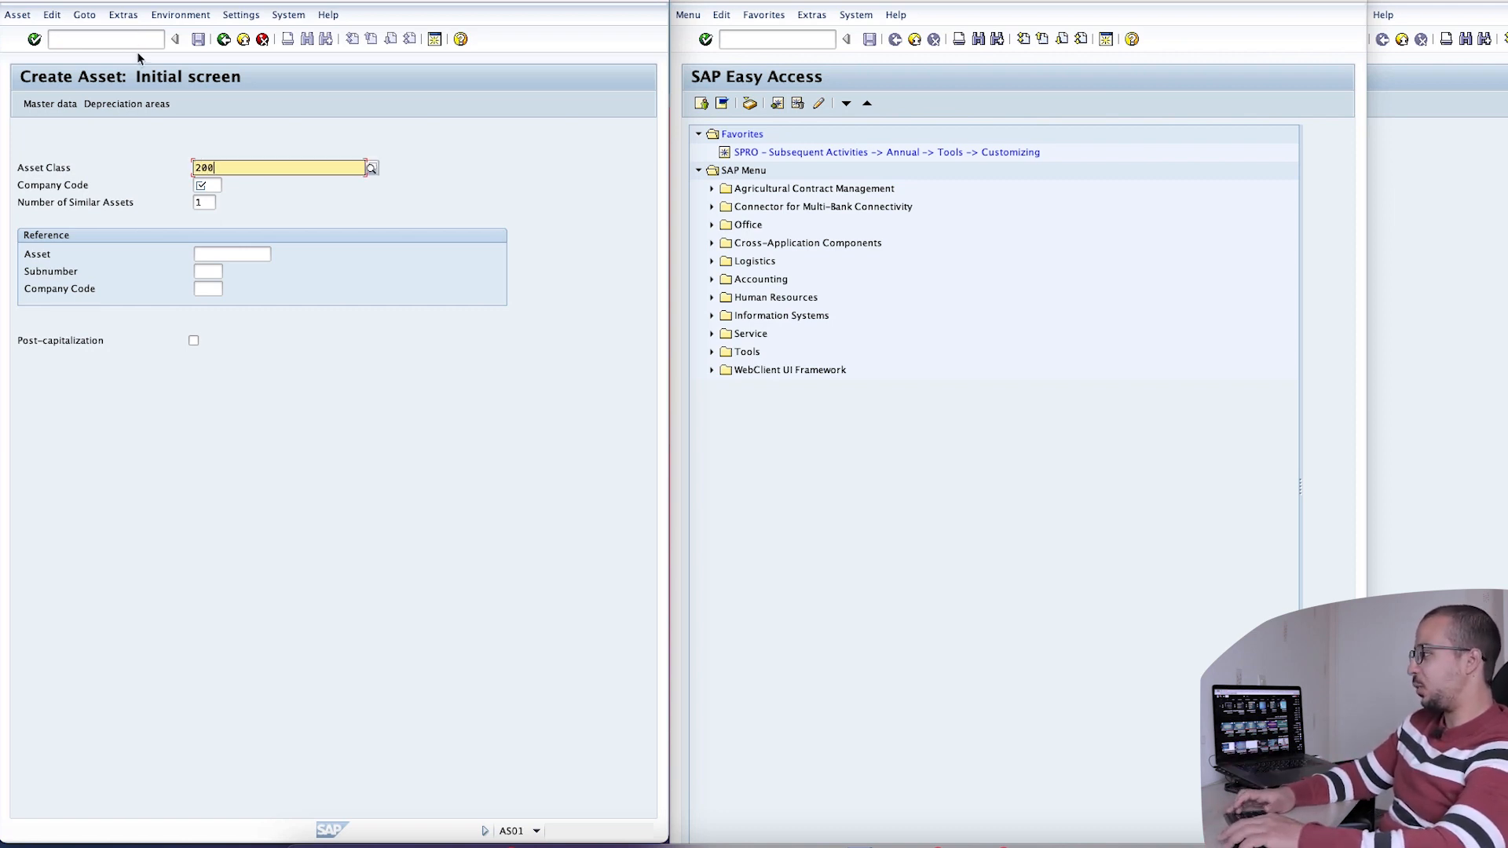
text(0)
key(Tab)
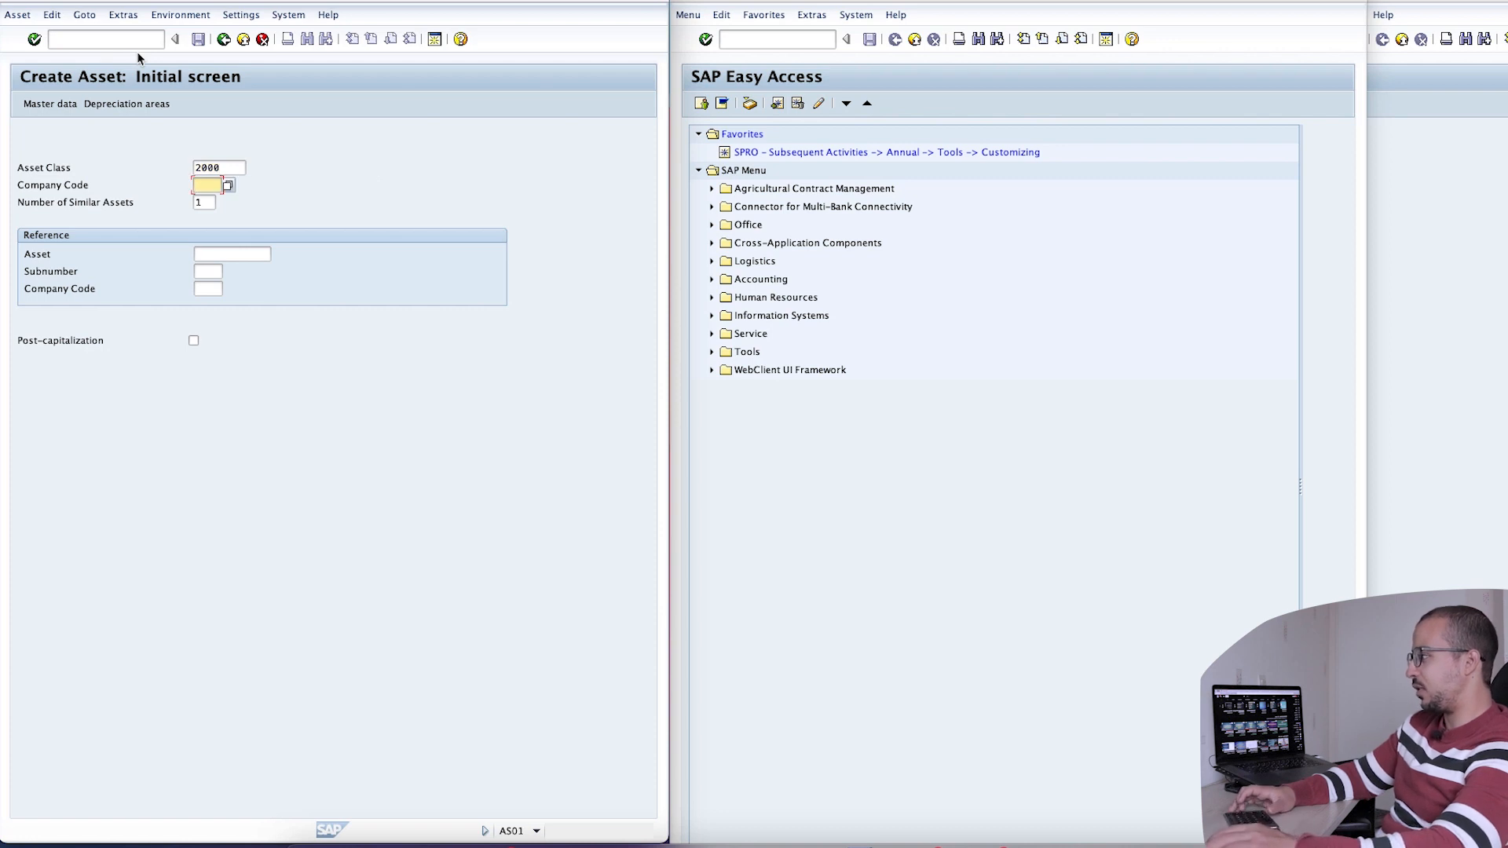
text(ag)
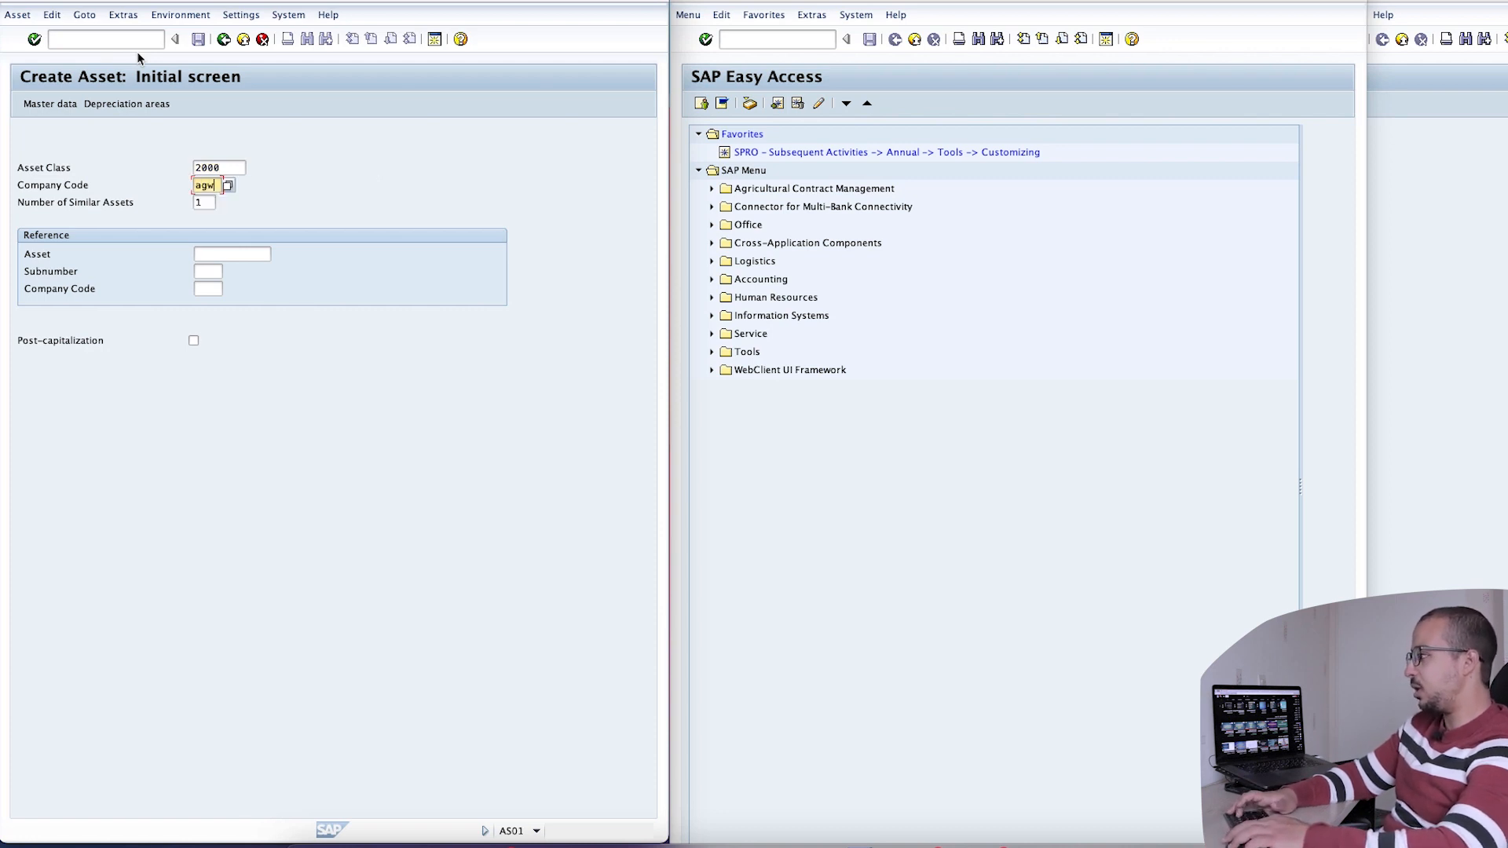
text(20)
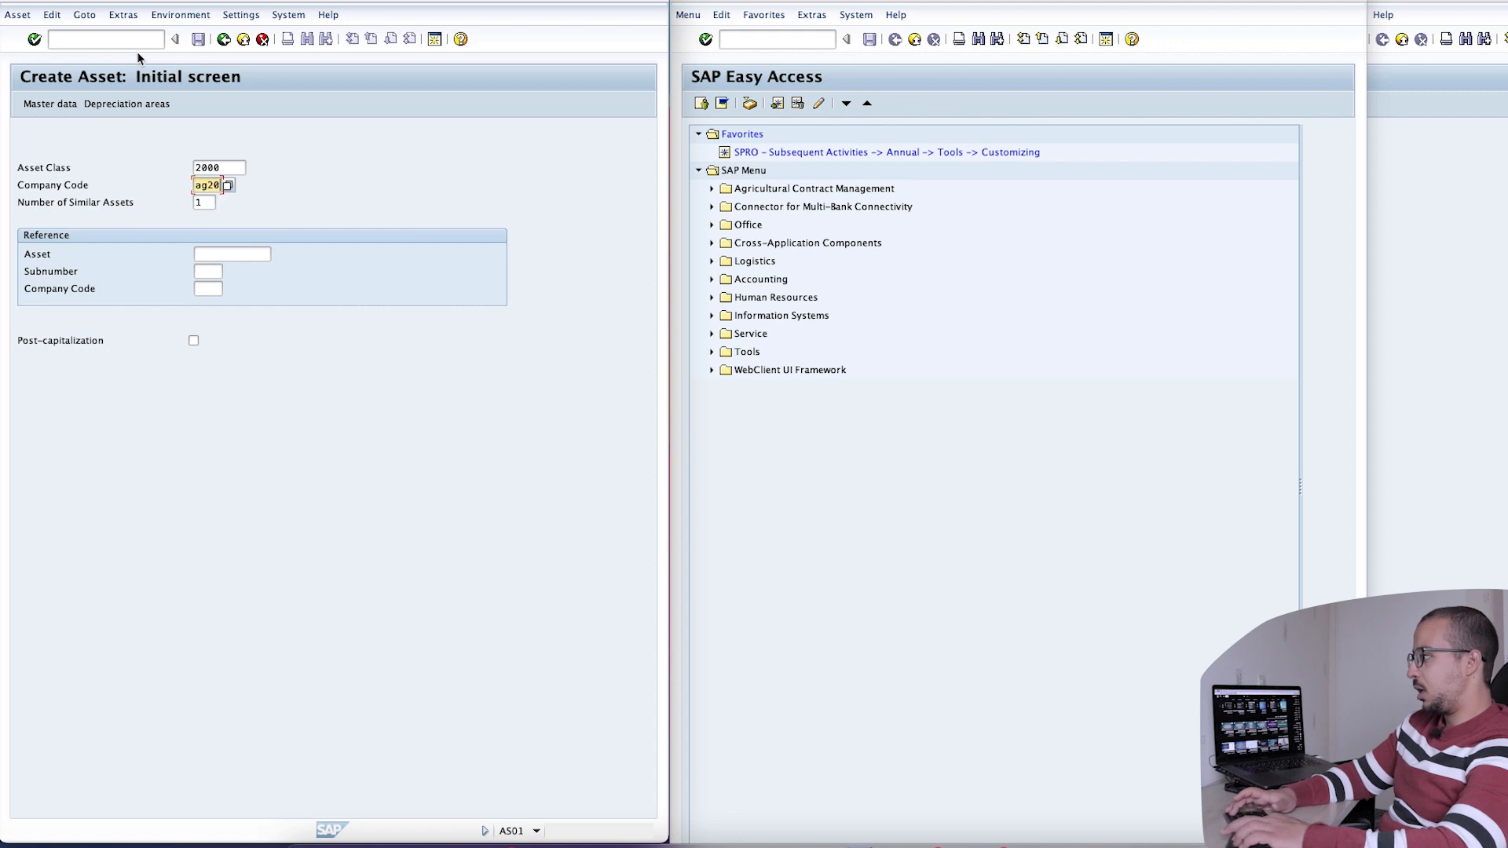
key(Return)
Enter the asset description France 123 and assign cost center 1000 in the time-dependent data
text(France 1)
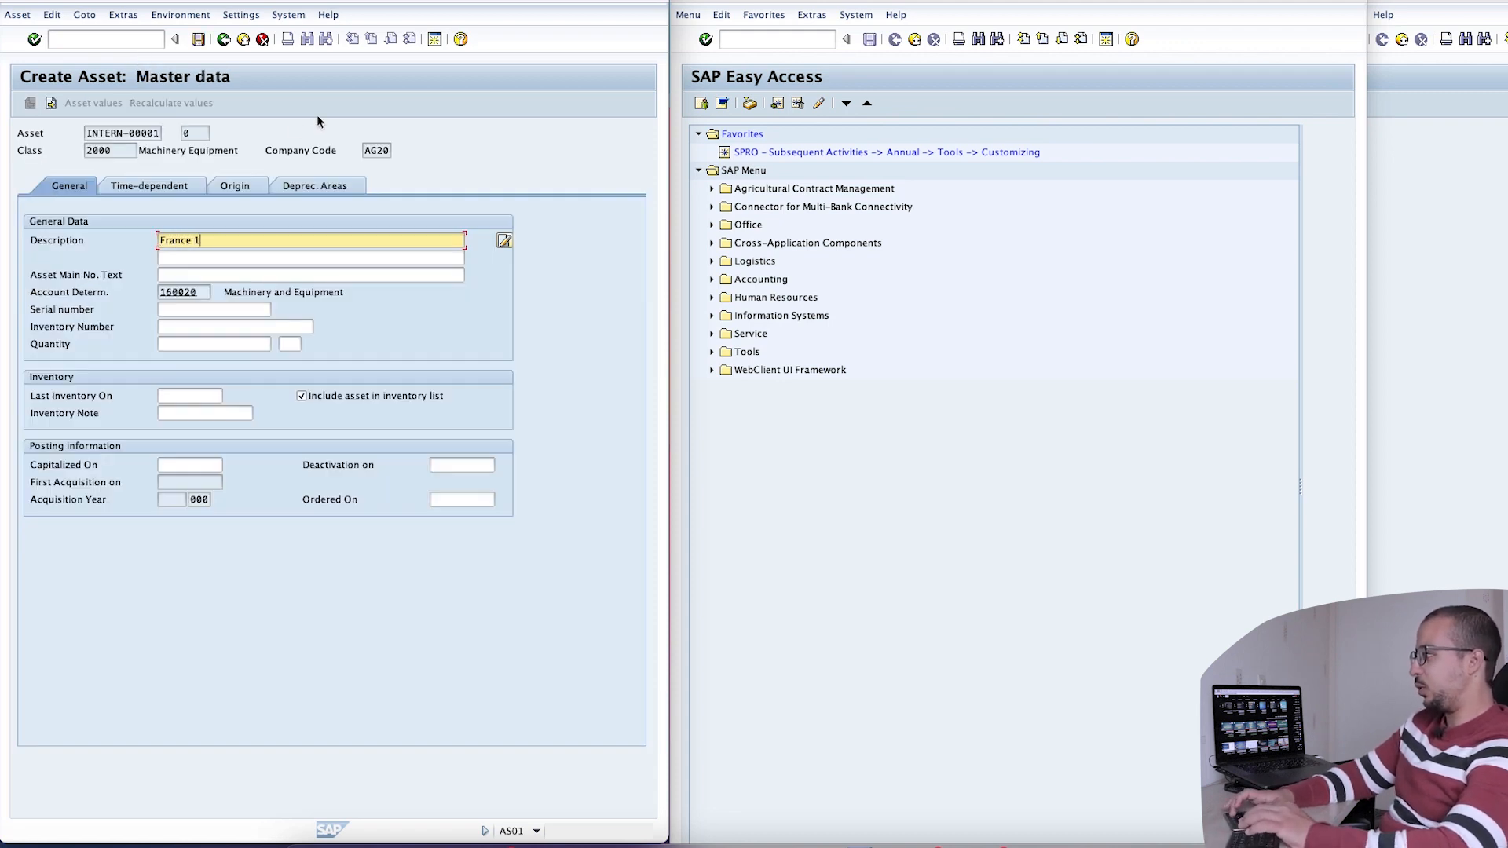
text(23)
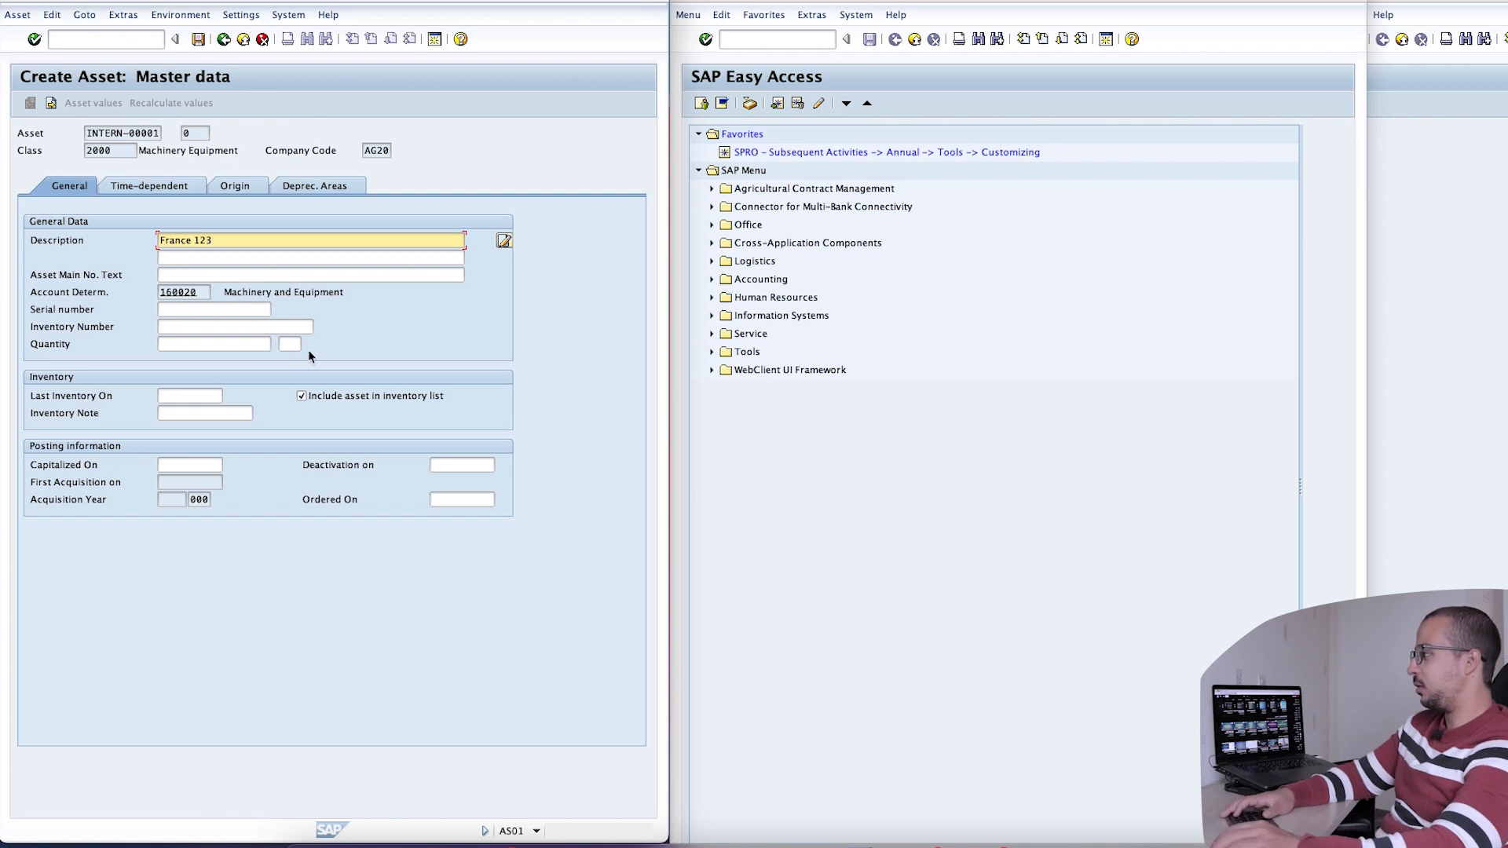
click(145, 188)
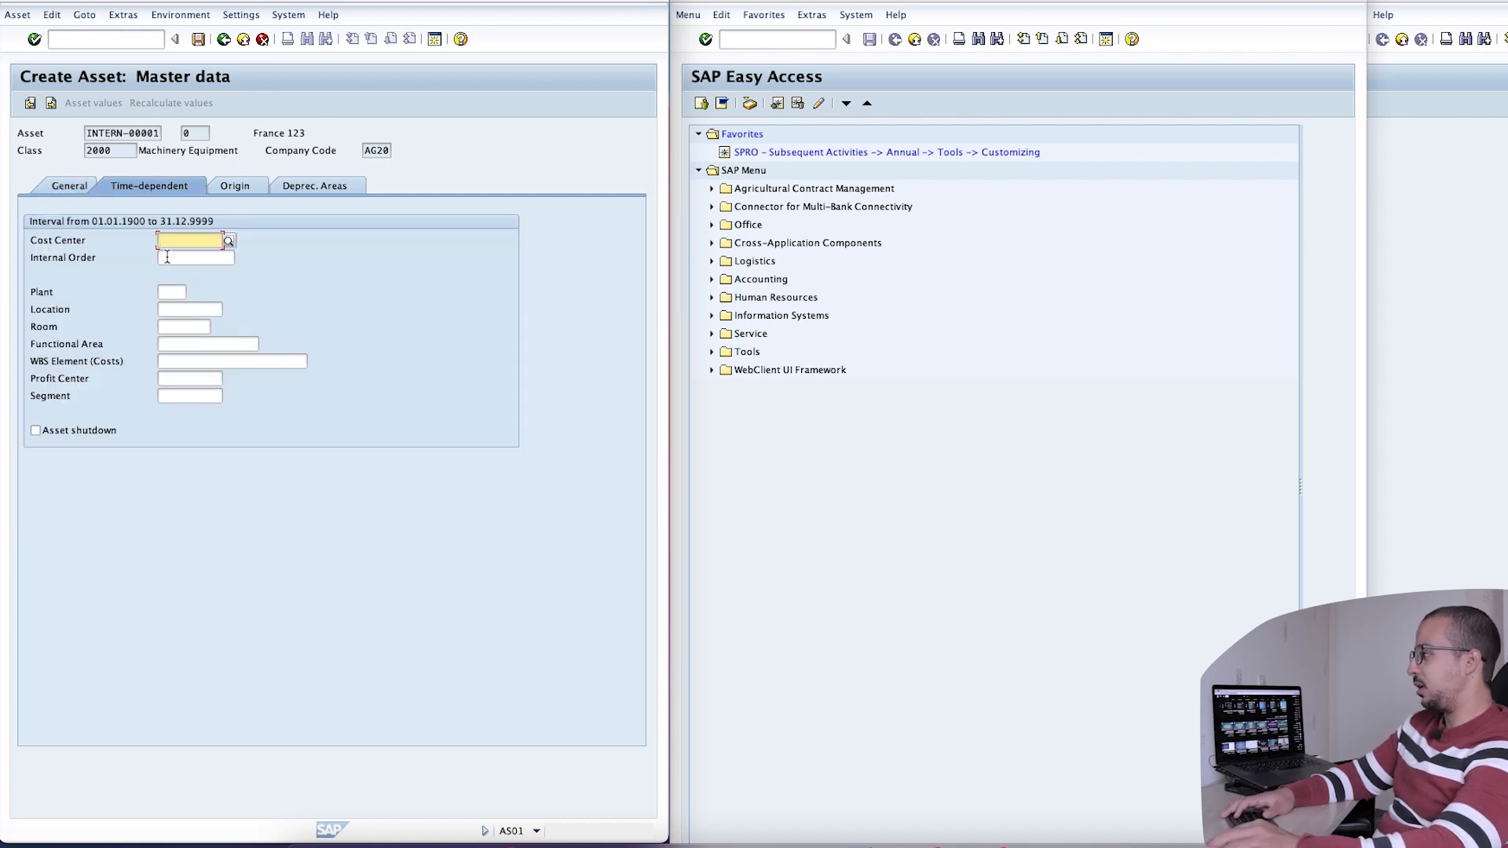
text(1000)
key(Return)
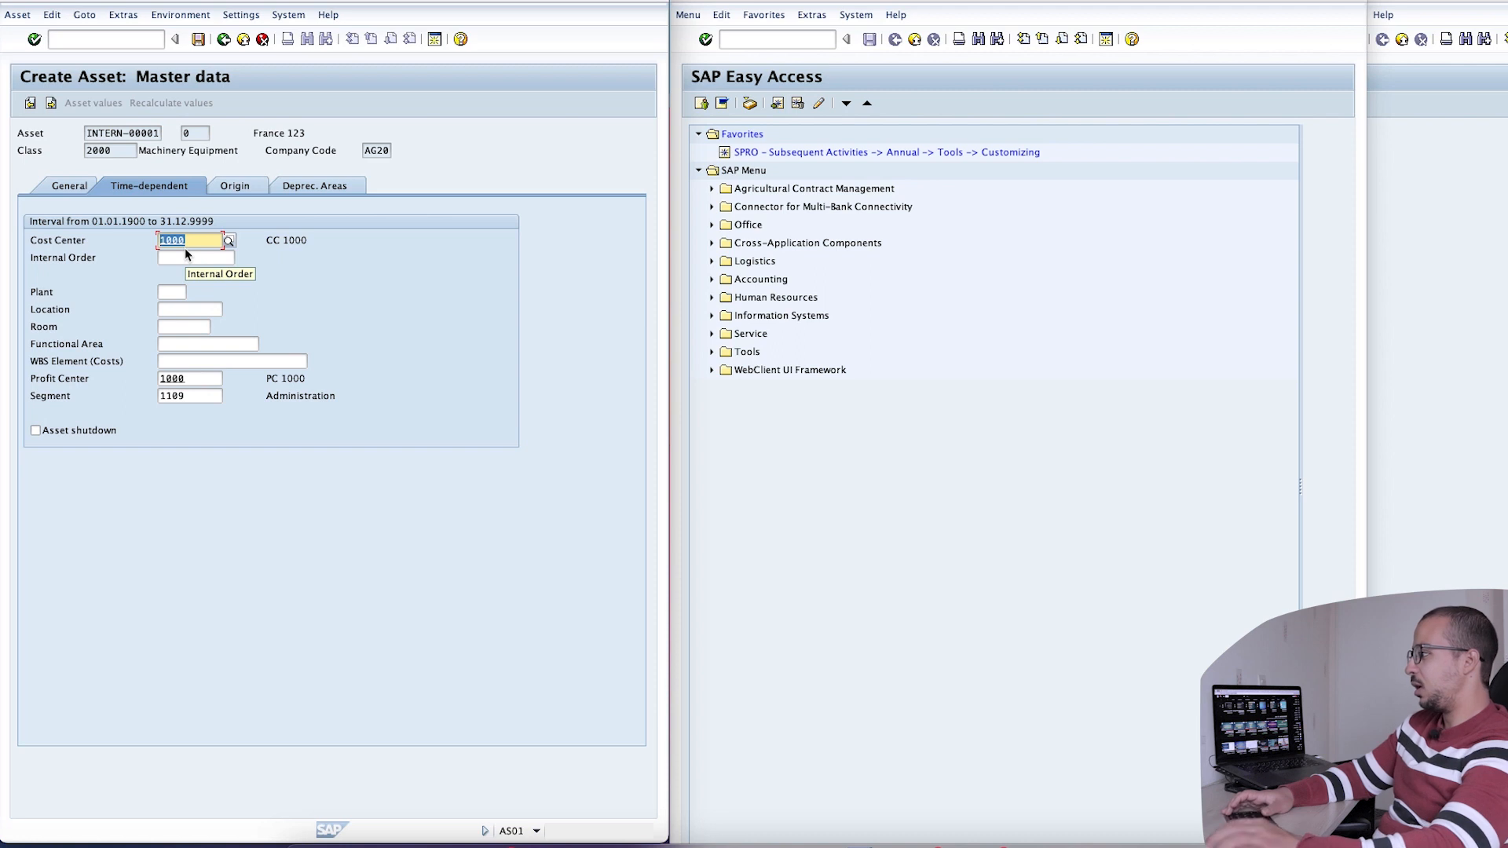
Set the useful life to 4 for the Book Deprctn and IFRS LOCAL depreciation areas and save the asset
click(311, 184)
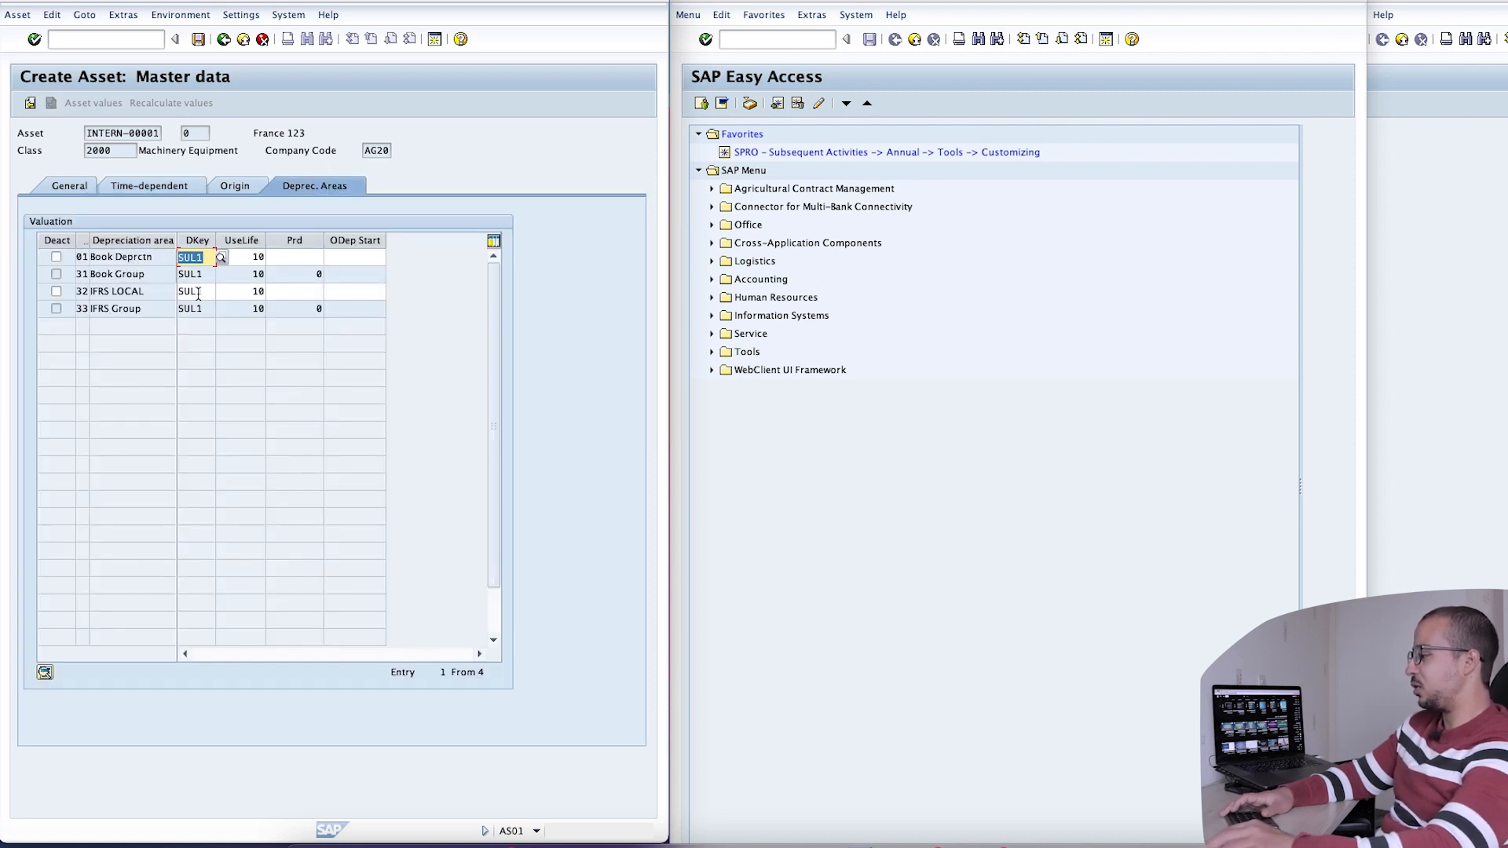
scroll(248, 256, down, 1)
click(246, 255)
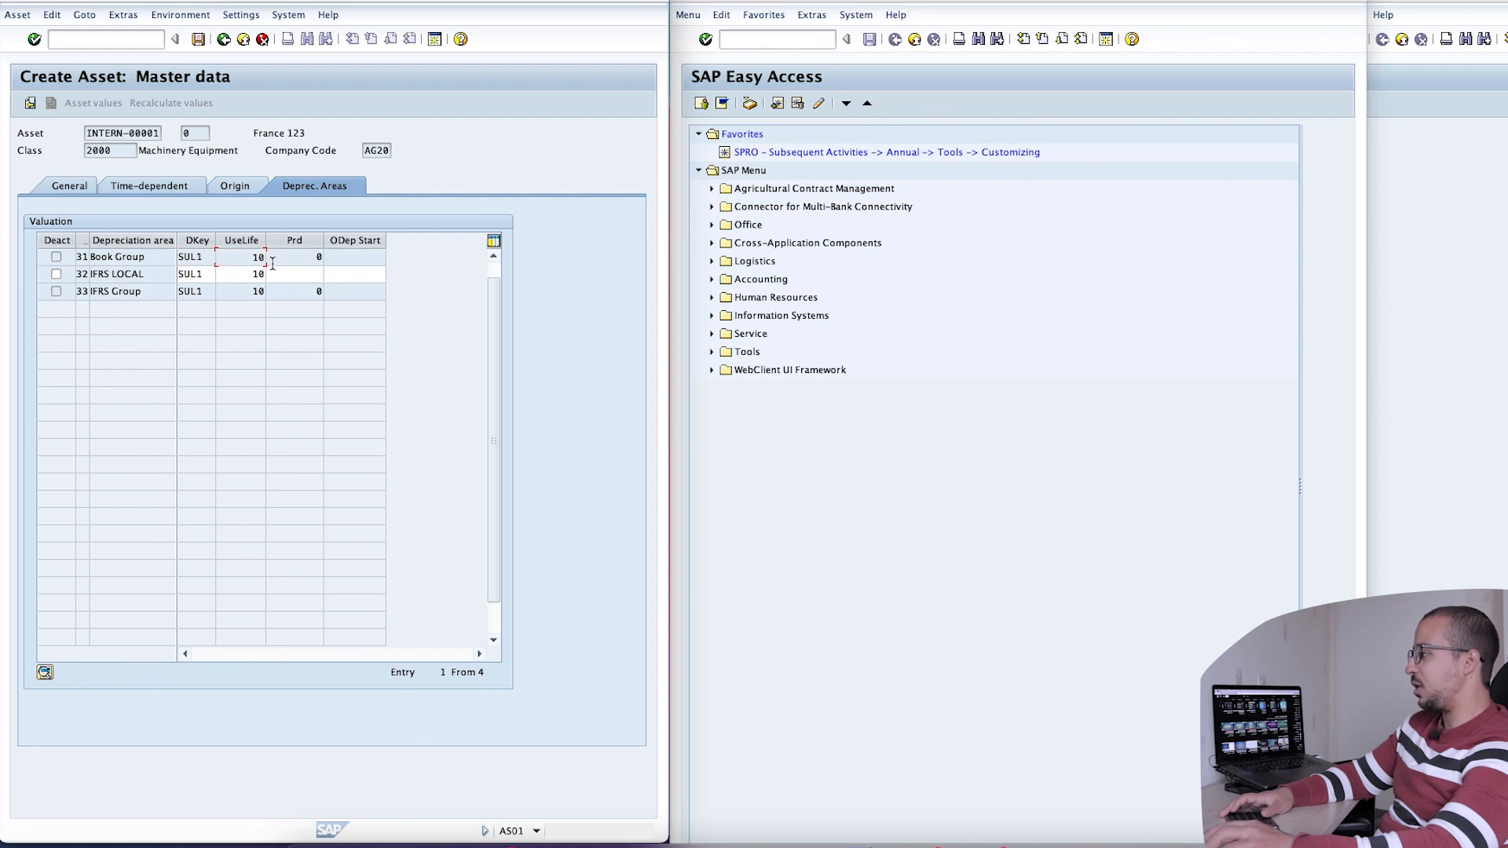
scroll(271, 274, up, 1)
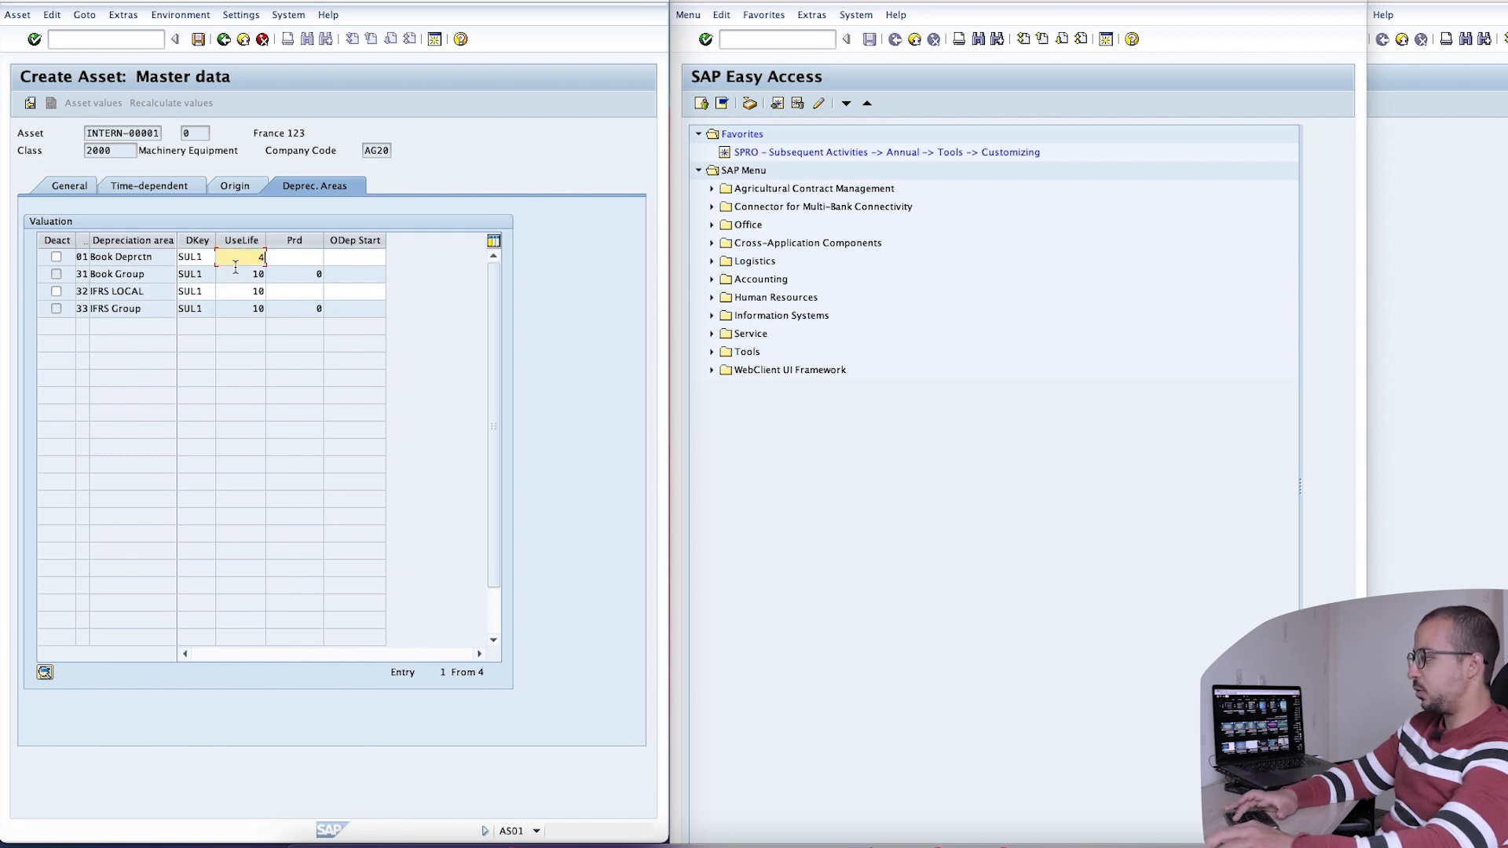
click(233, 291)
text(4)
key(Return)
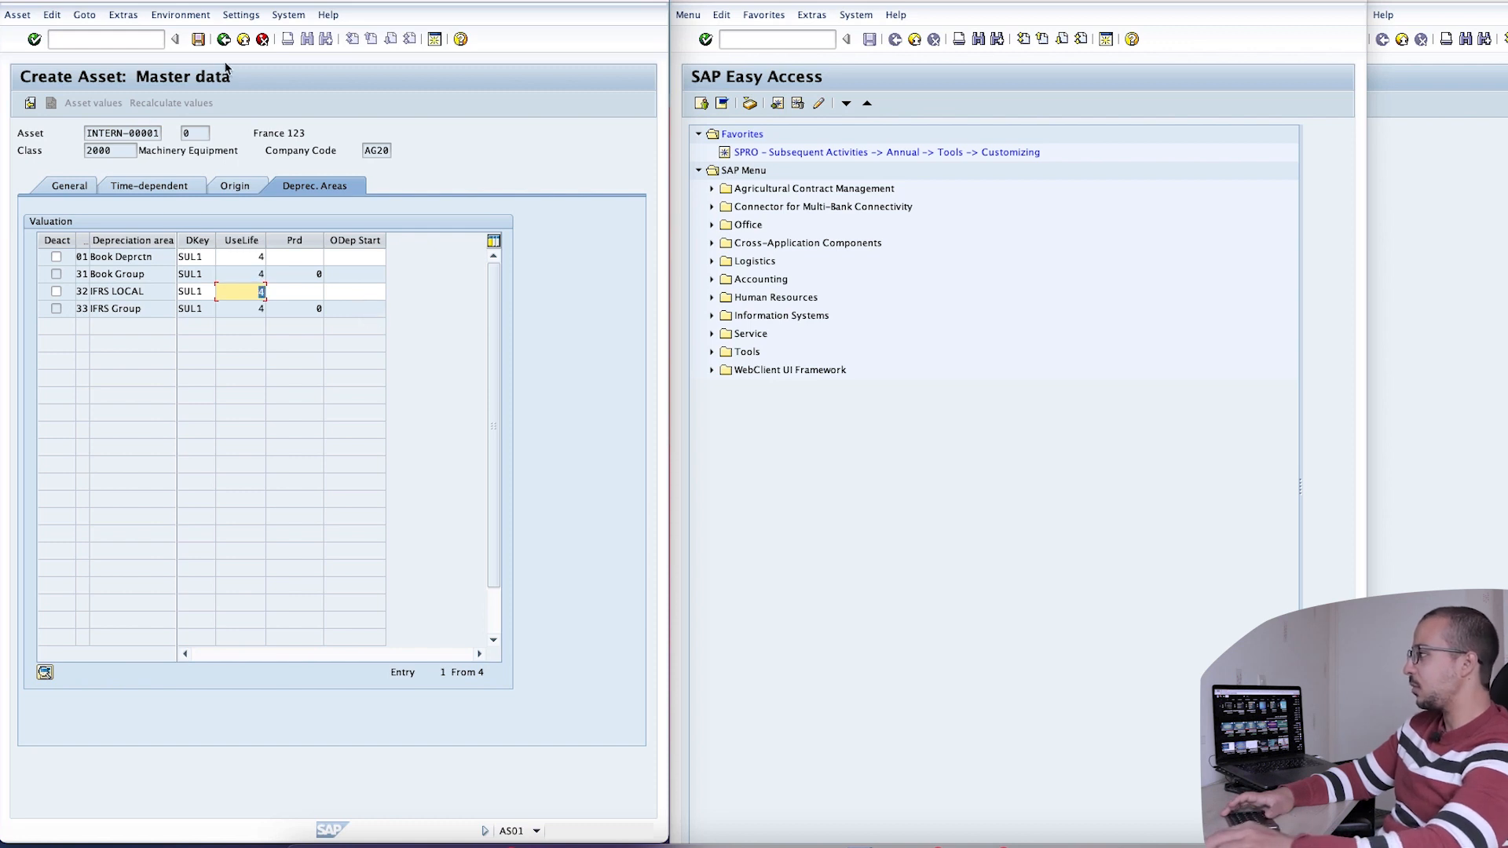
click(198, 39)
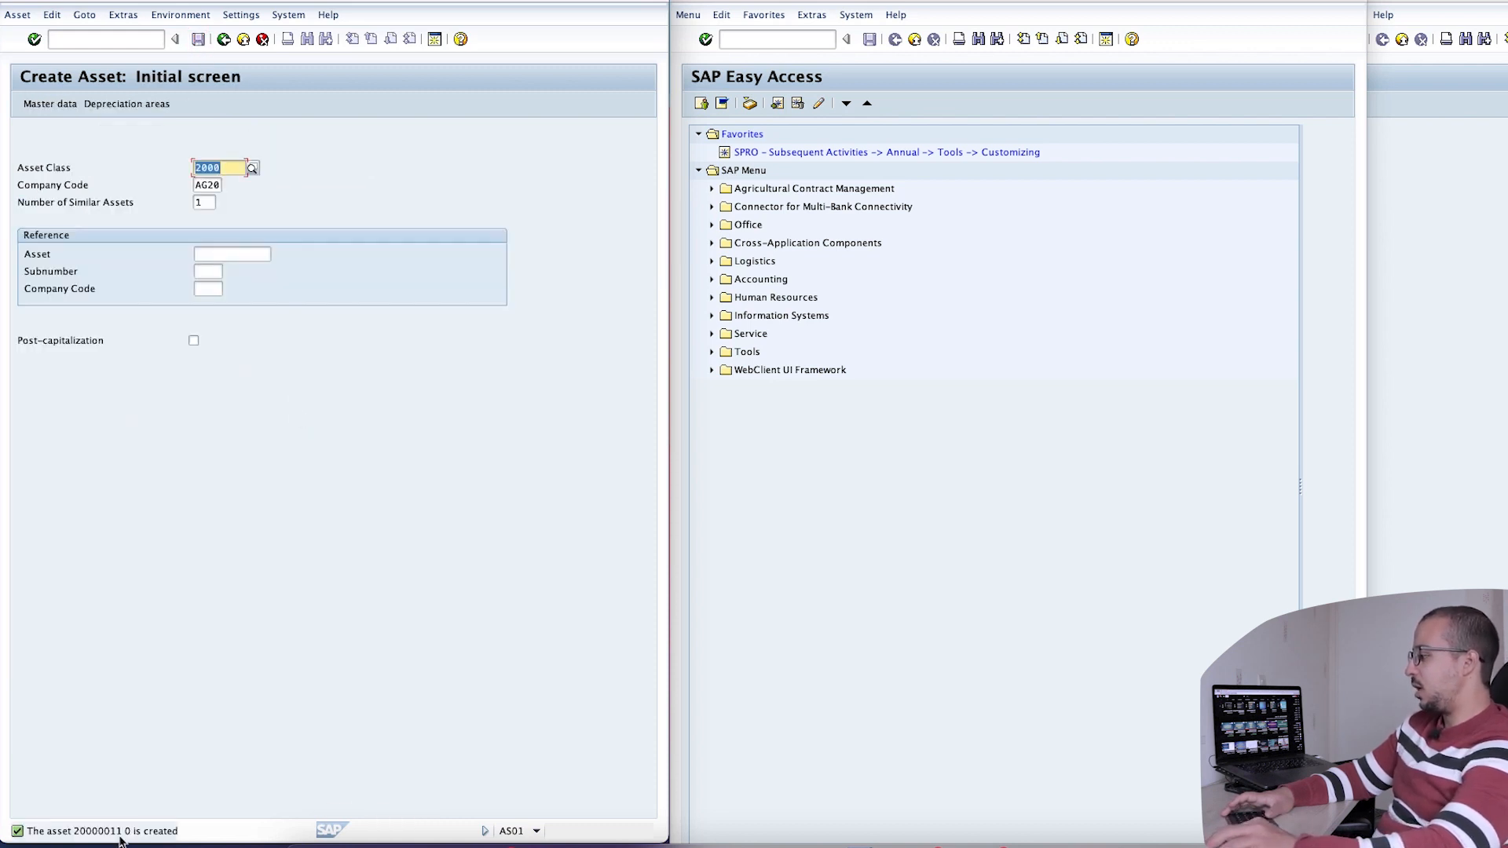
click(117, 831)
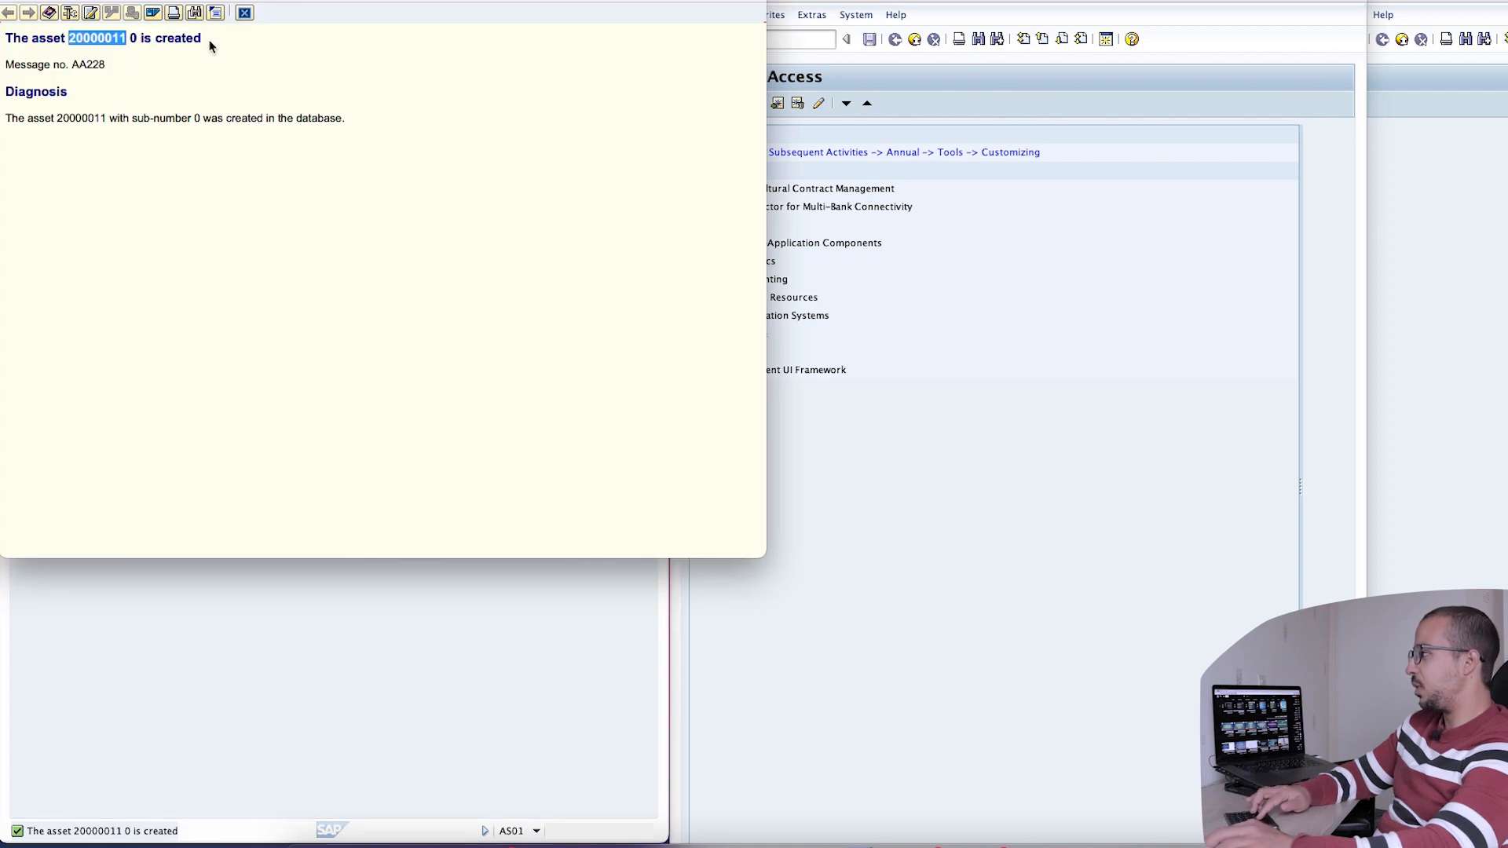
click(245, 13)
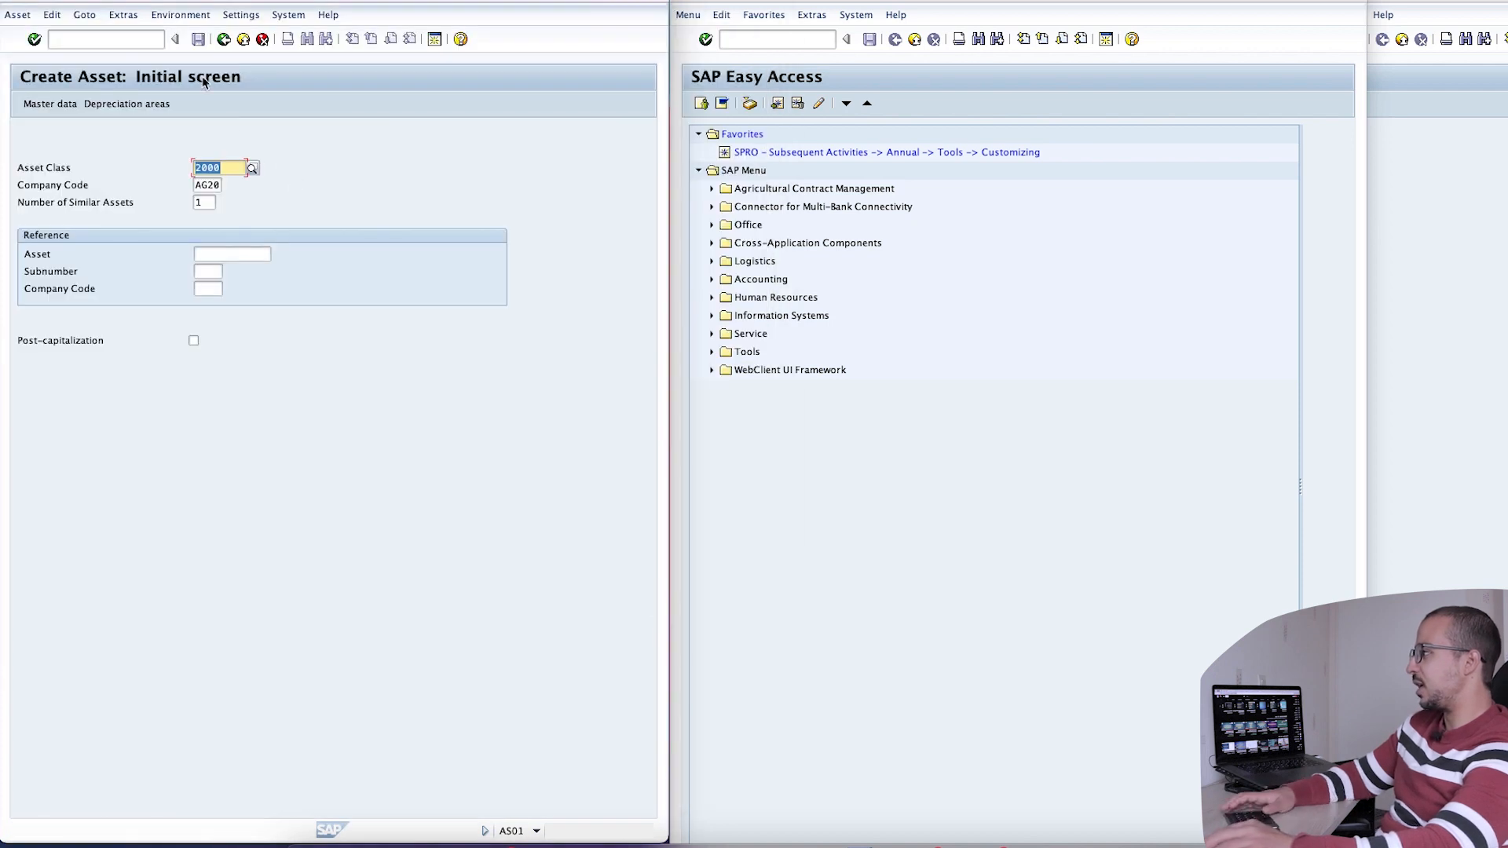
Leave asset creation and open transaction F-90 for an acquisition from purchase with vendor
click(136, 43)
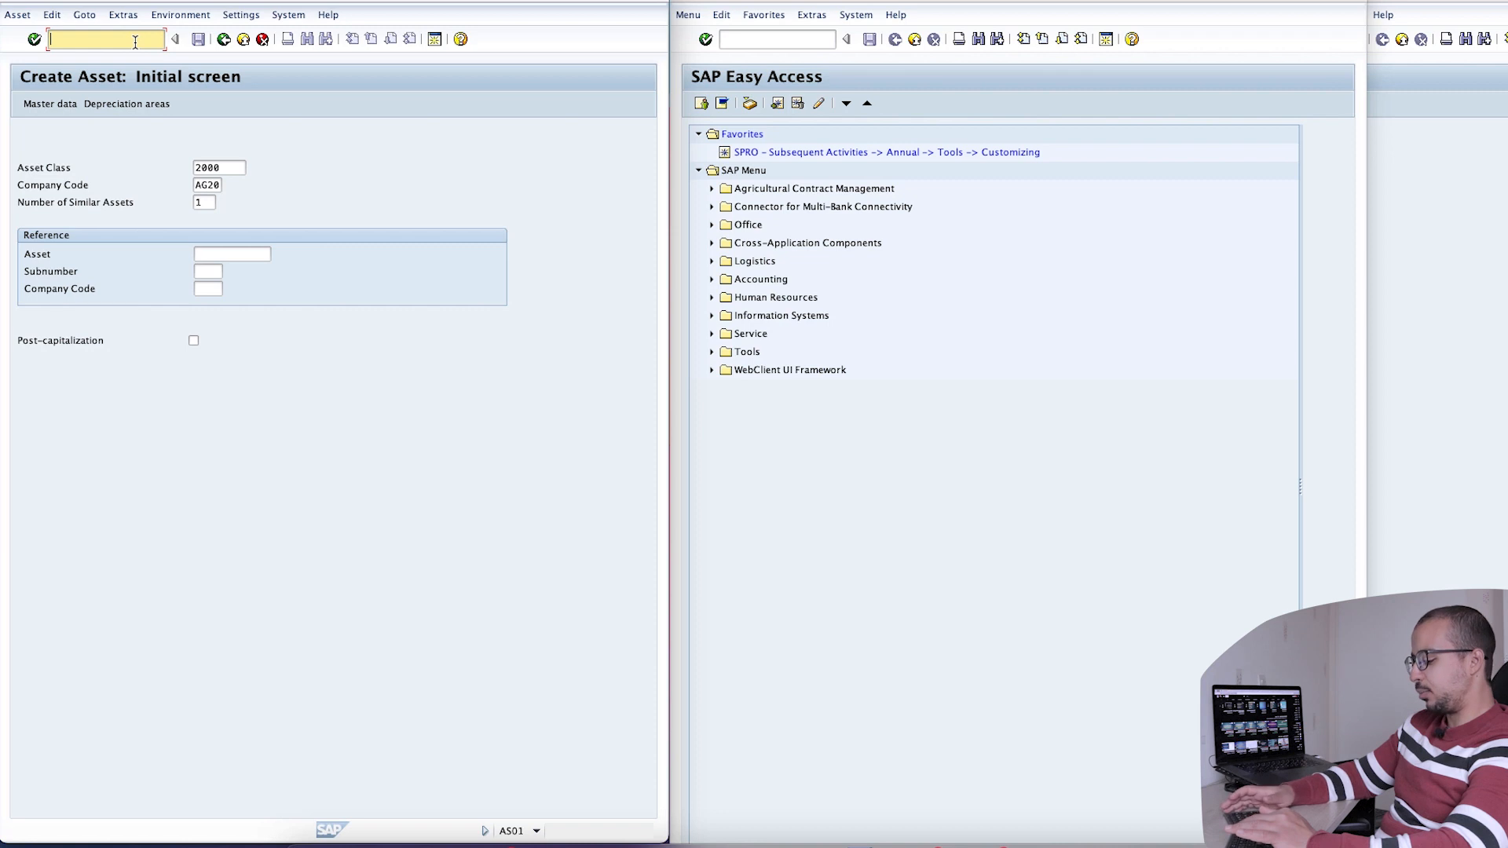
text(/n)
key(Down)
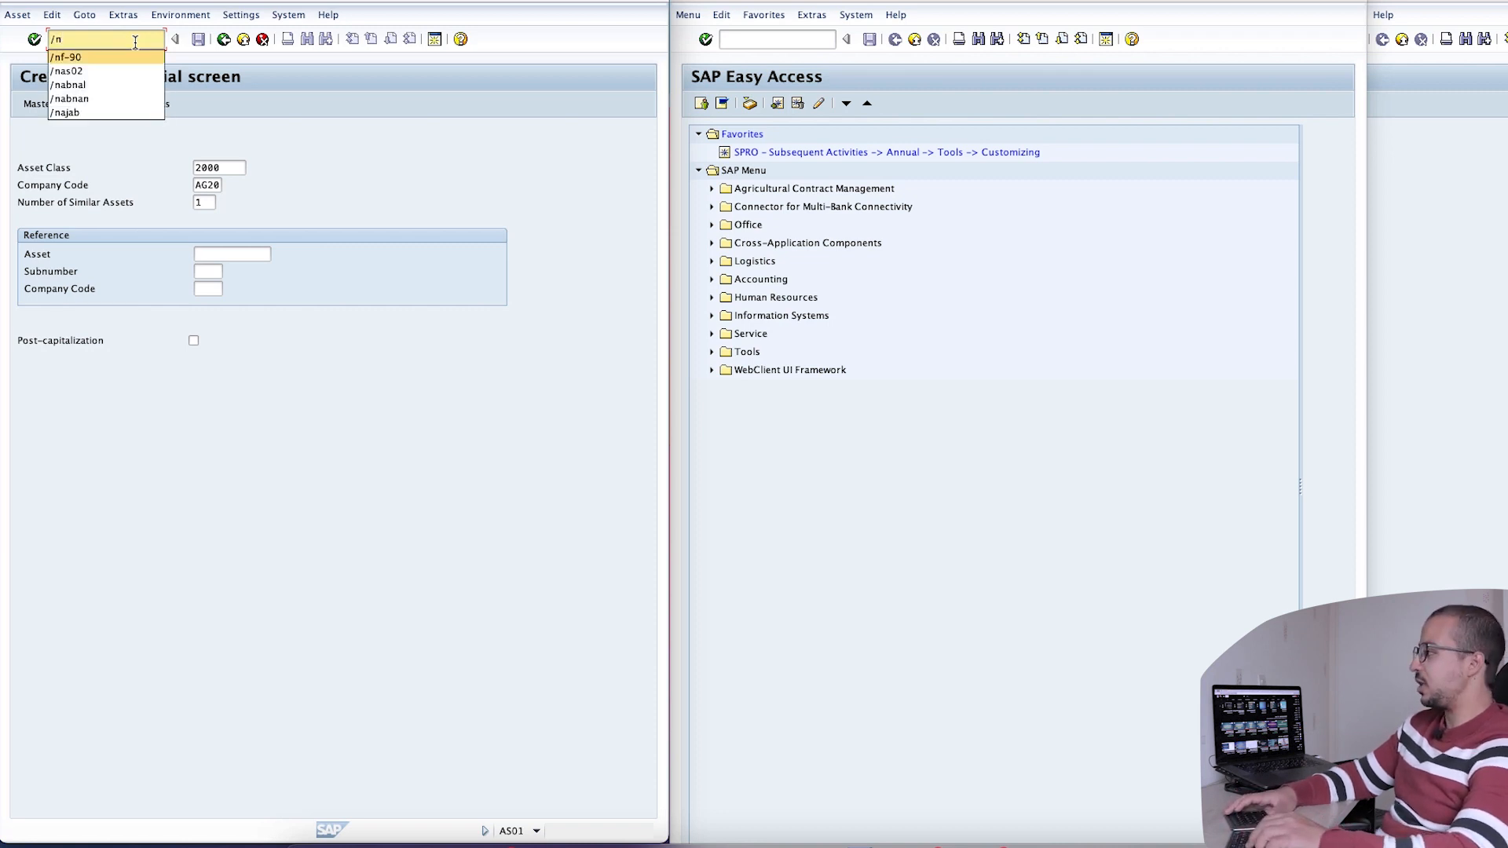
key(Return)
key(Return)
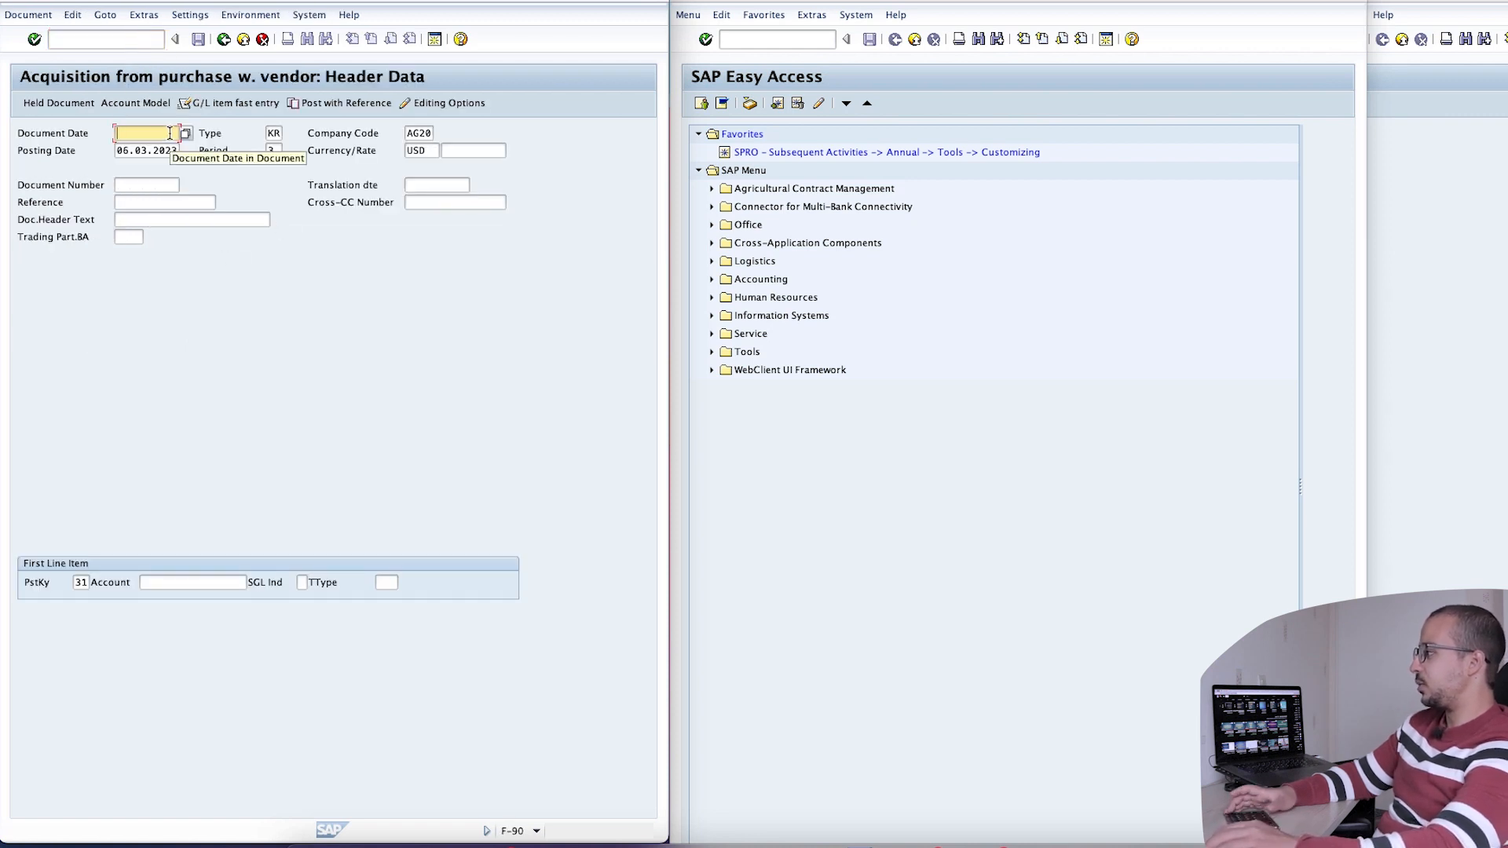
Set the document and posting dates to 01.01.2023 and enter vendor AG01 as the first line item's account
text(01012023)
key(Tab)
key(Tab)
key(Tab)
text(01012023)
key(Return)
click(161, 582)
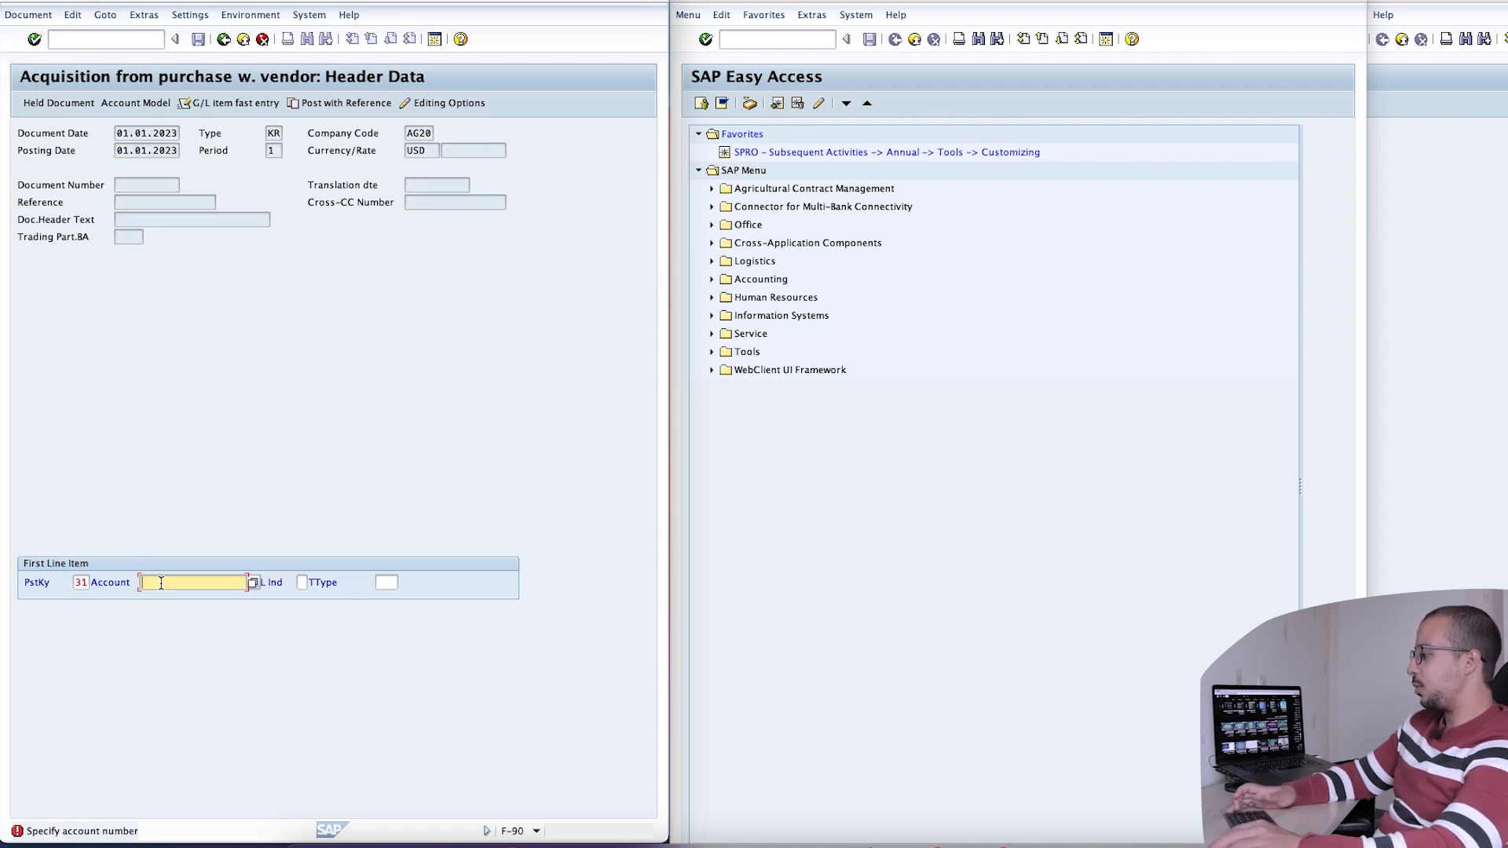
text(Ag01)
key(Return)
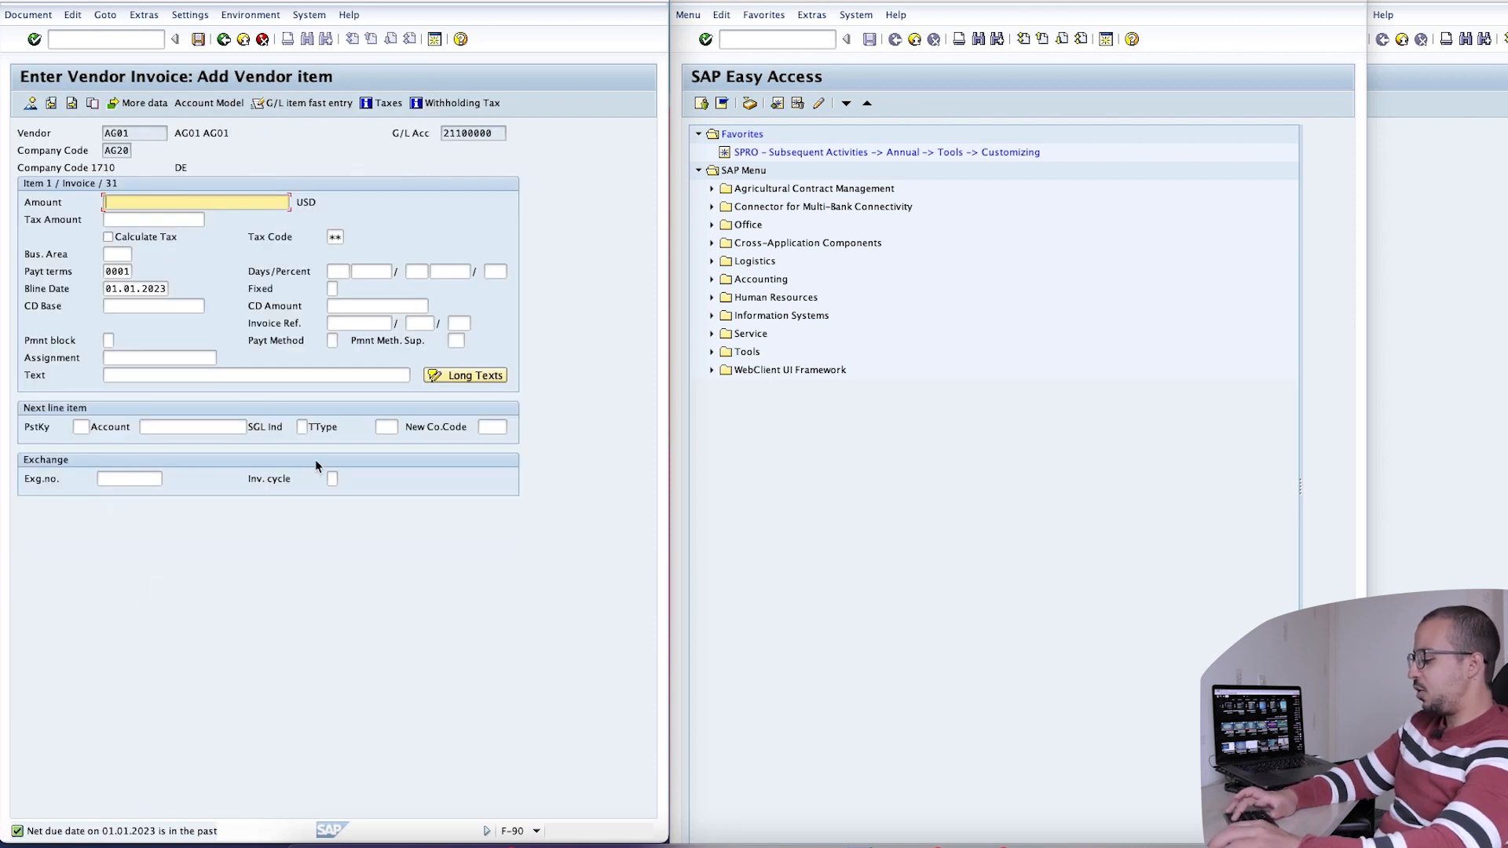
Enter 40,000.00 USD as the amount of the vendor invoice item
text(40)
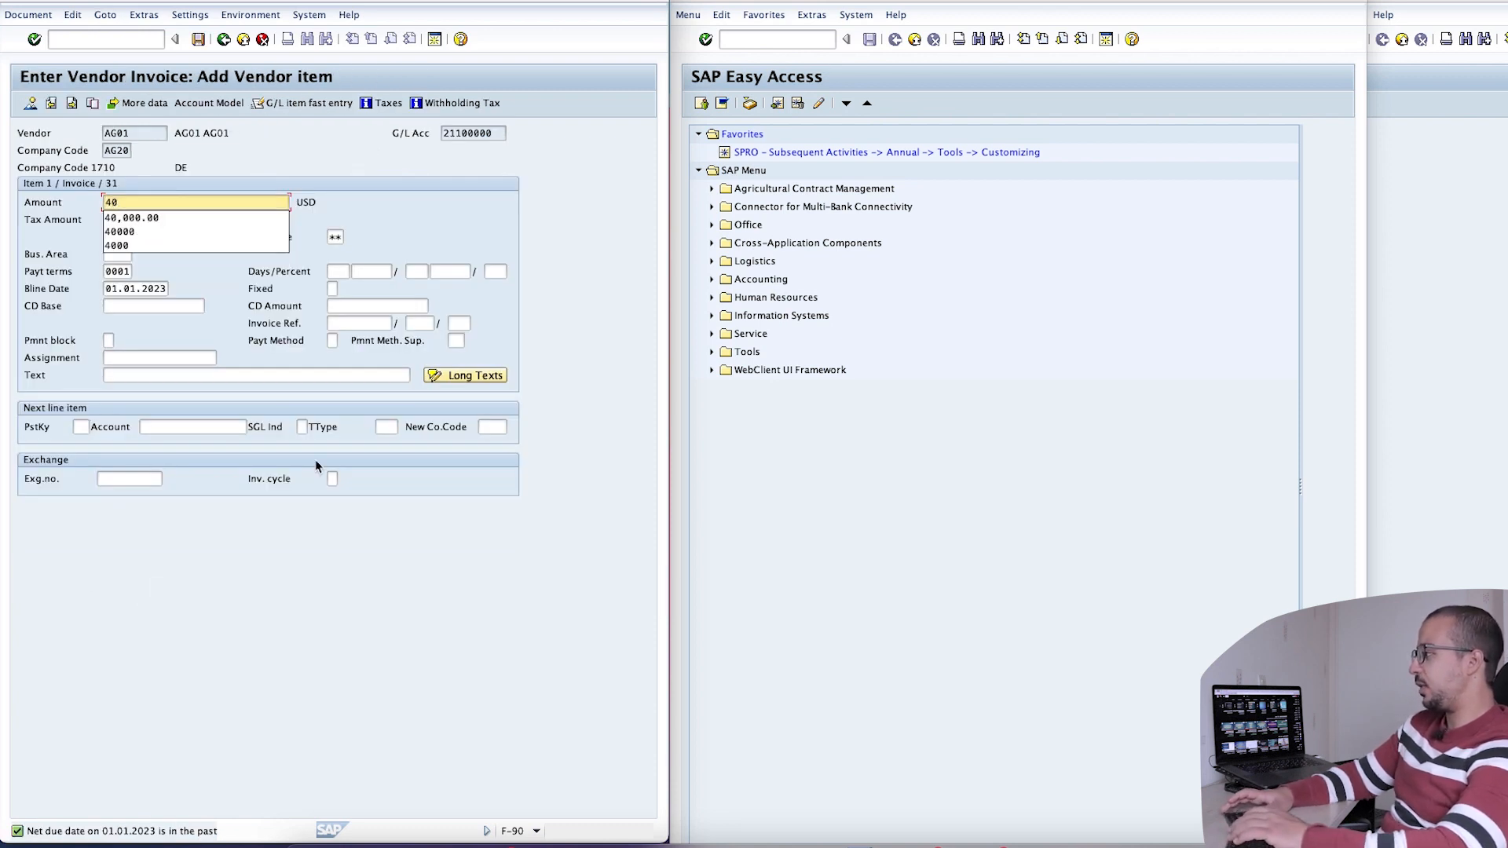
text(,0000)
key(Return)
Add the next line item with posting key 70, asset 20000011 and transaction type 100
click(81, 427)
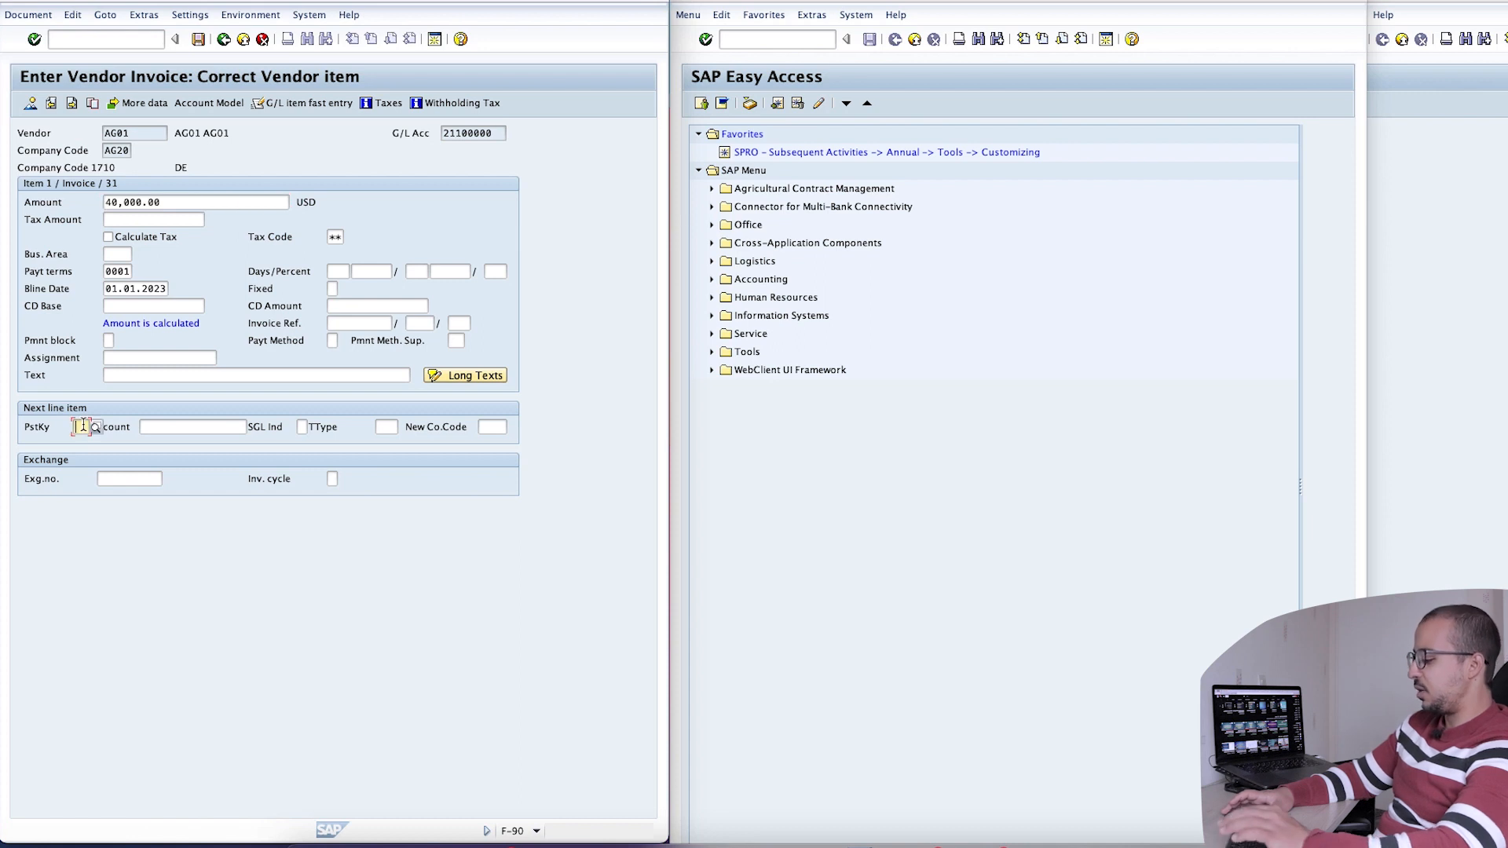
text(7)
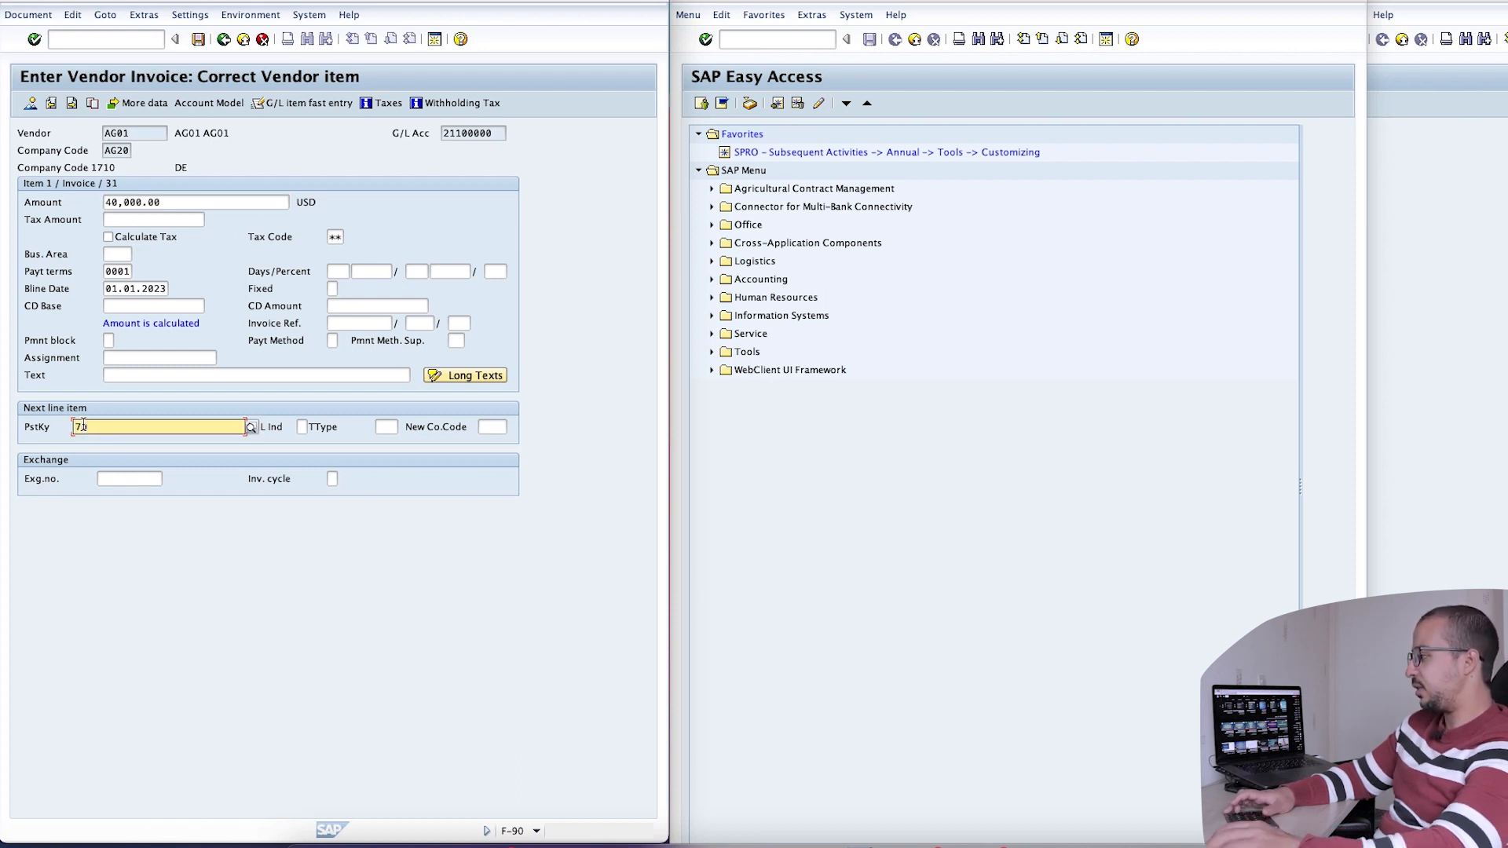
text(0)
click(178, 423)
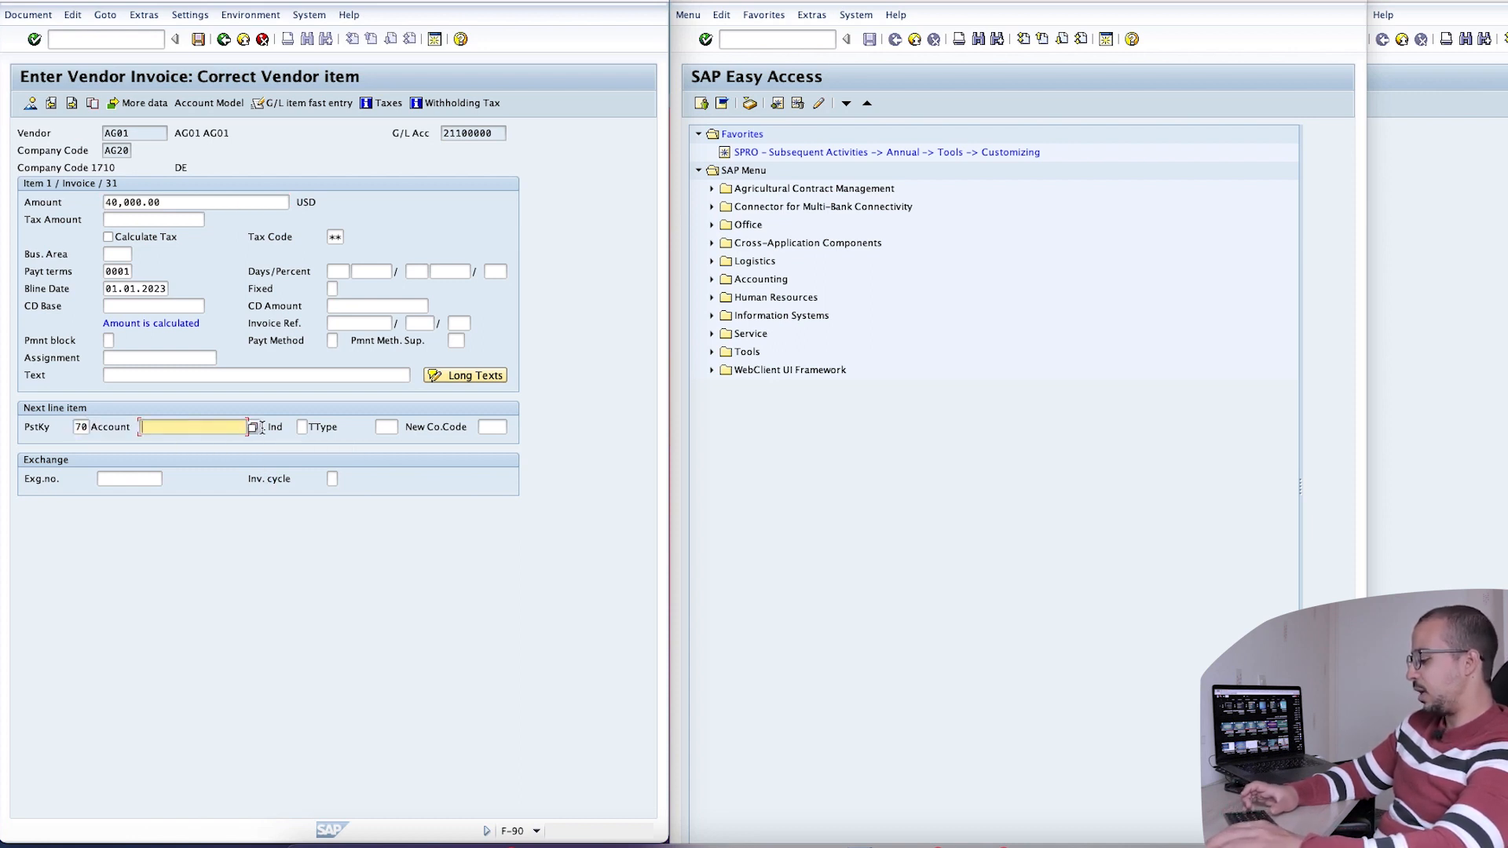
text(20000011)
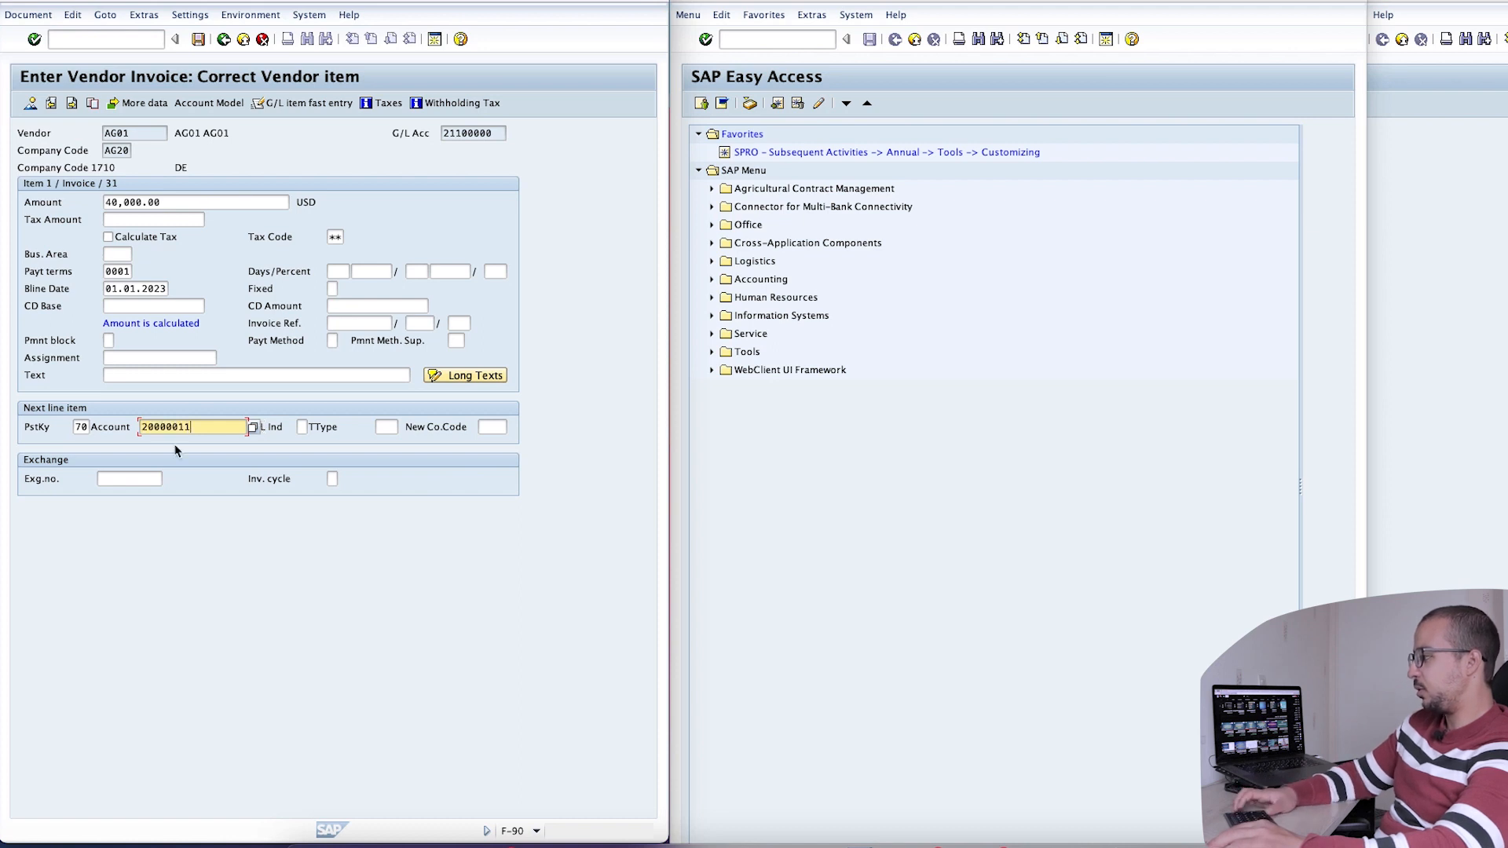
key(Return)
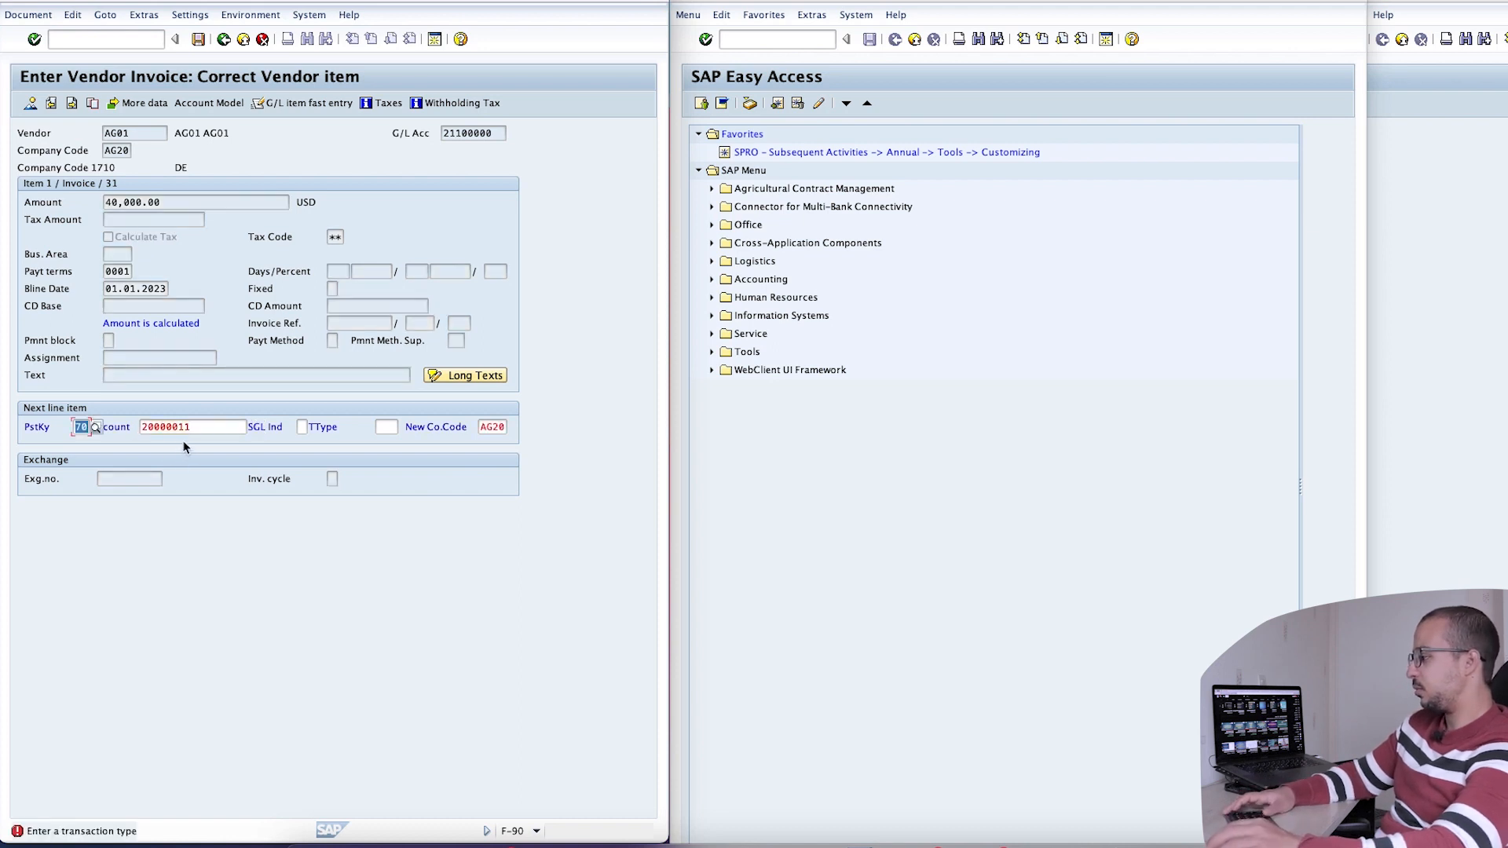
click(385, 429)
text(100)
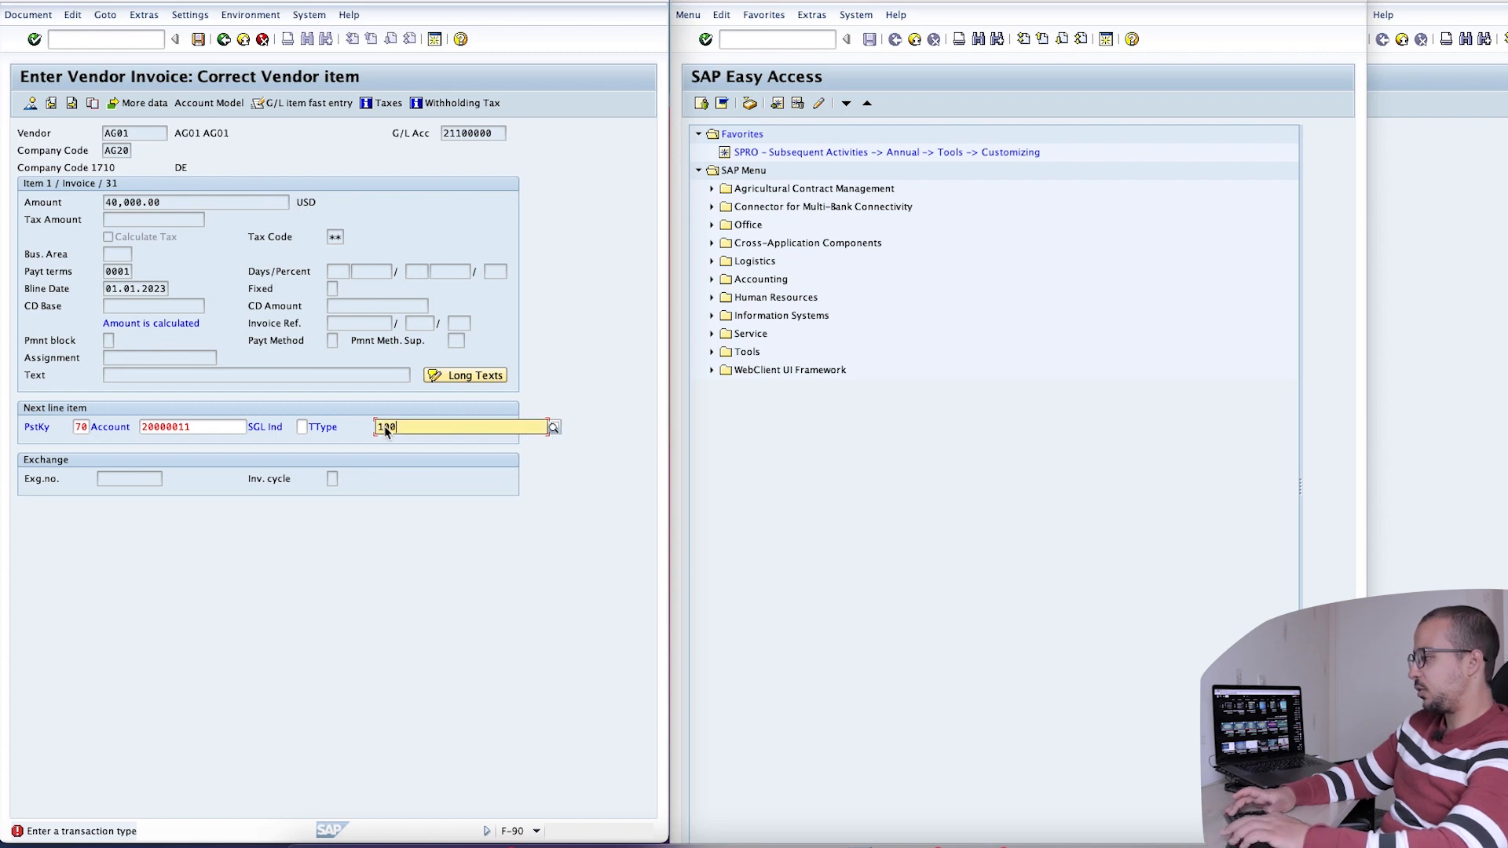
key(Return)
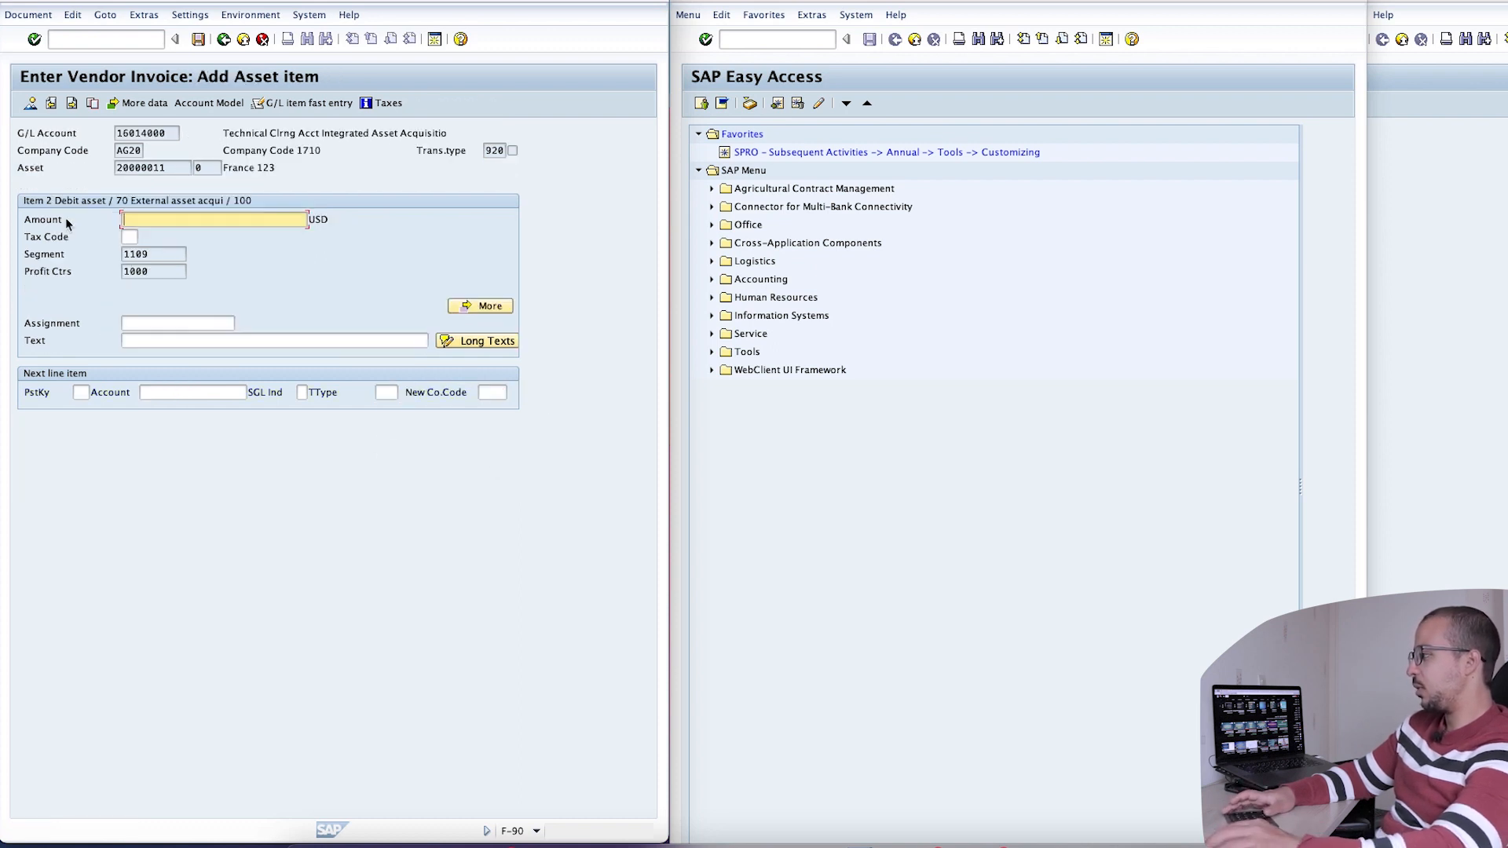
Enter 40,000.00 USD and tax code V0 for the asset item and post the document
text(40000)
key(Return)
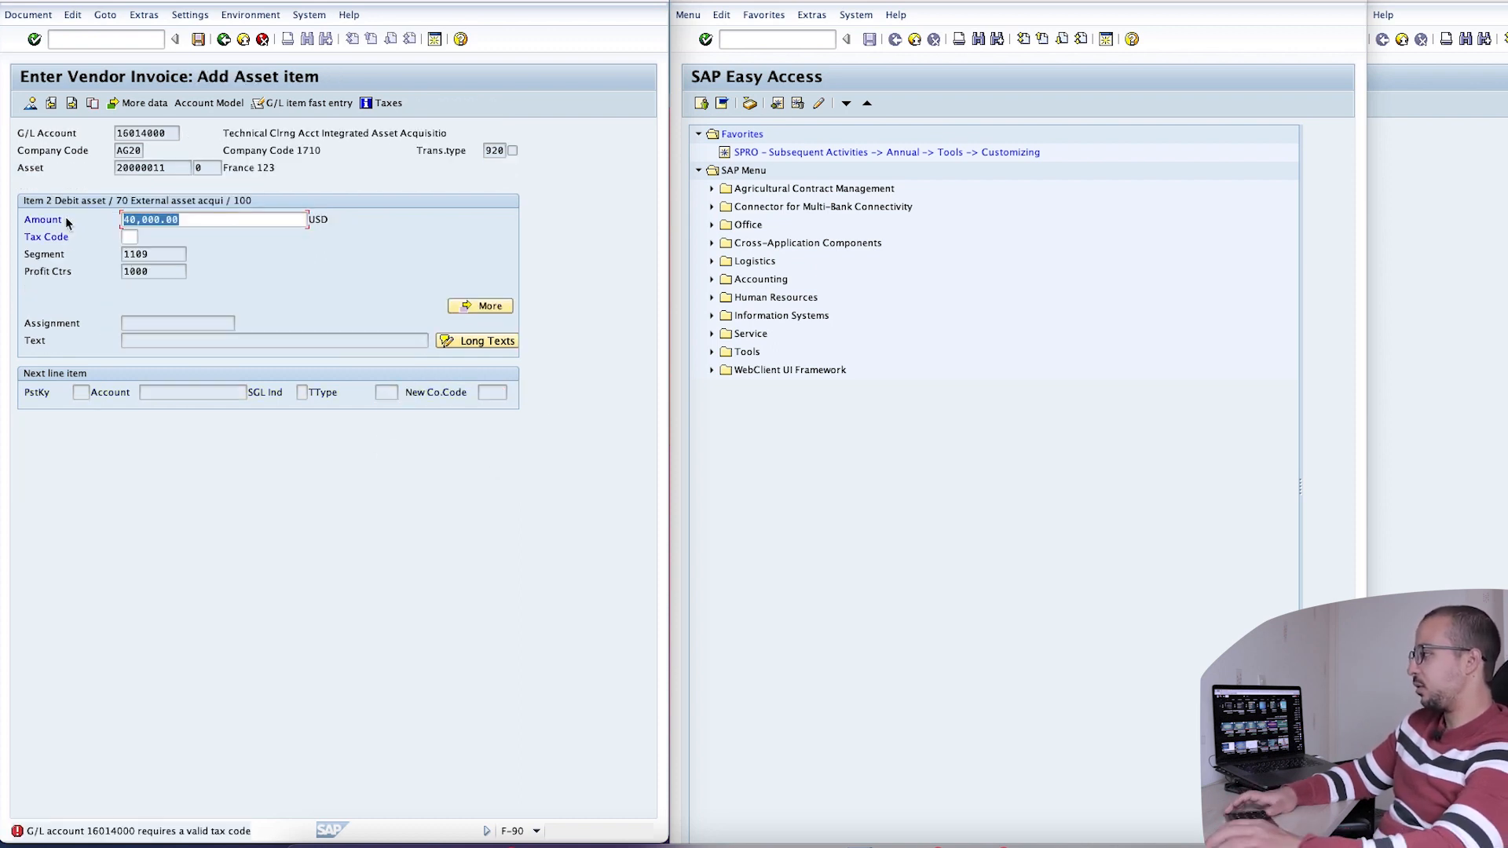
click(129, 236)
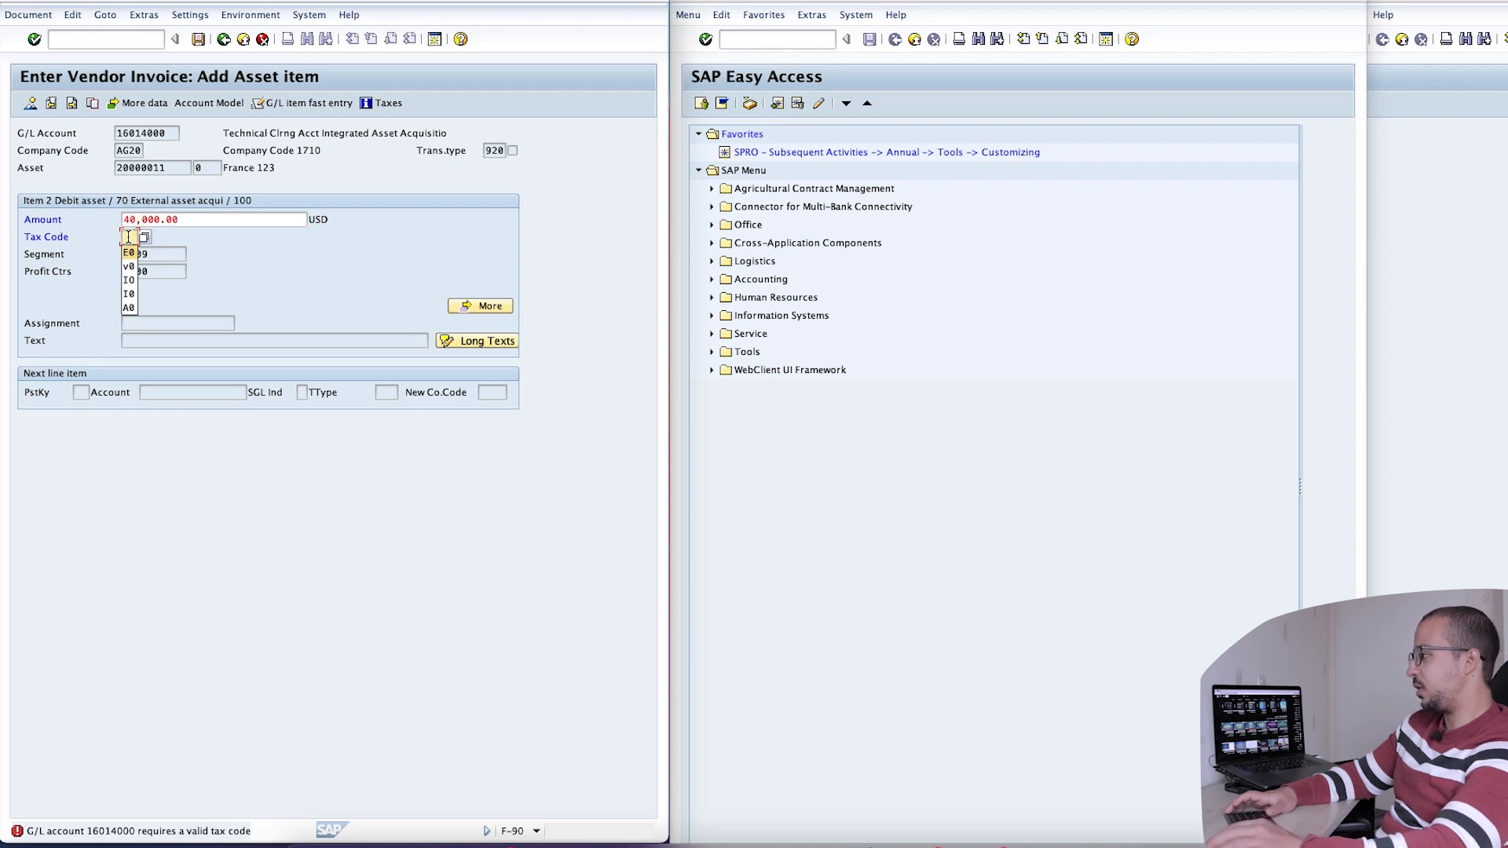
click(130, 267)
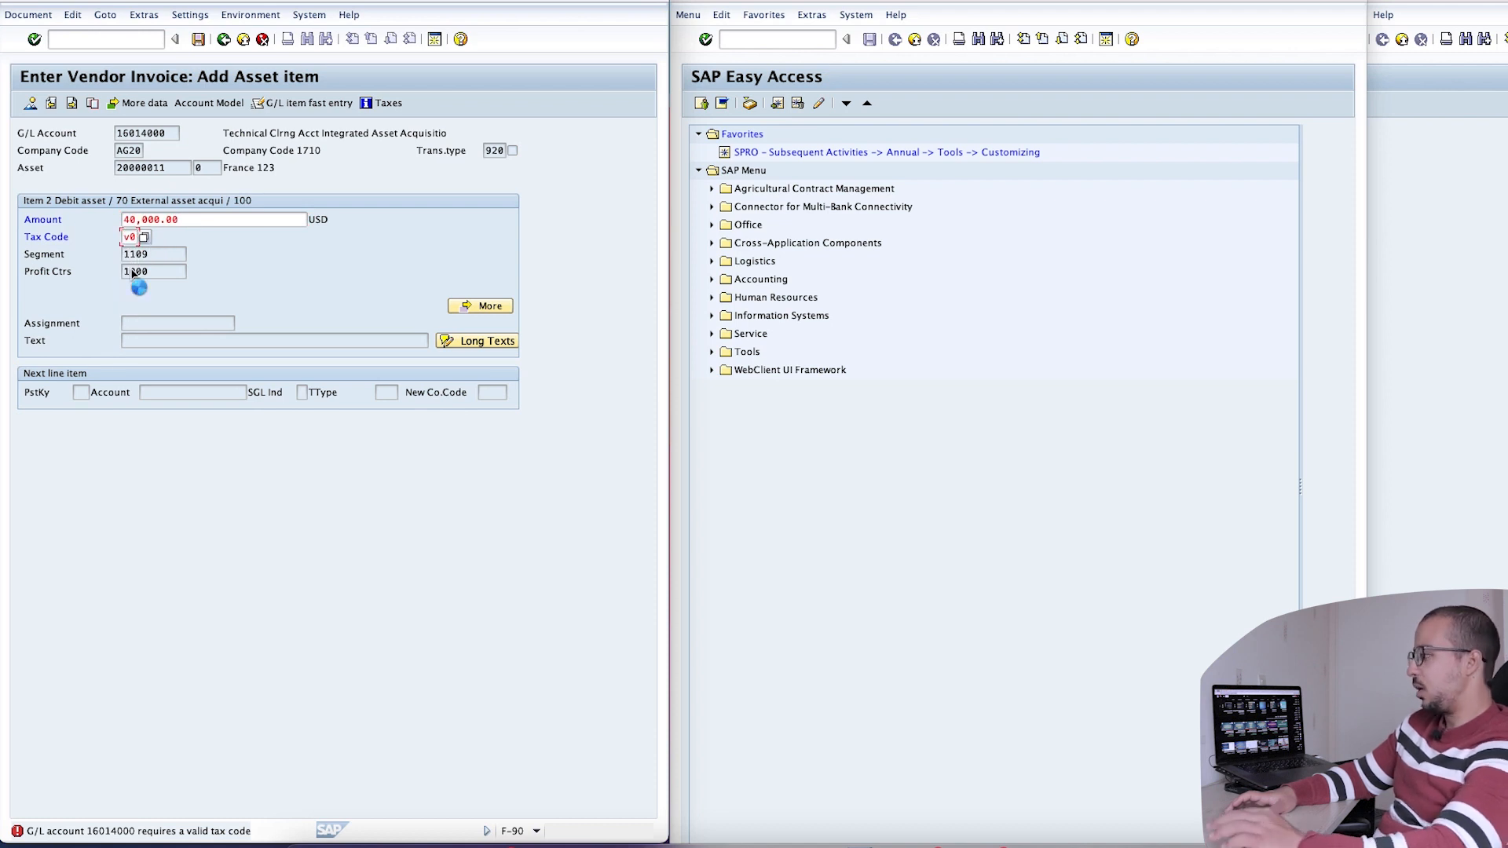
key(Return)
click(198, 38)
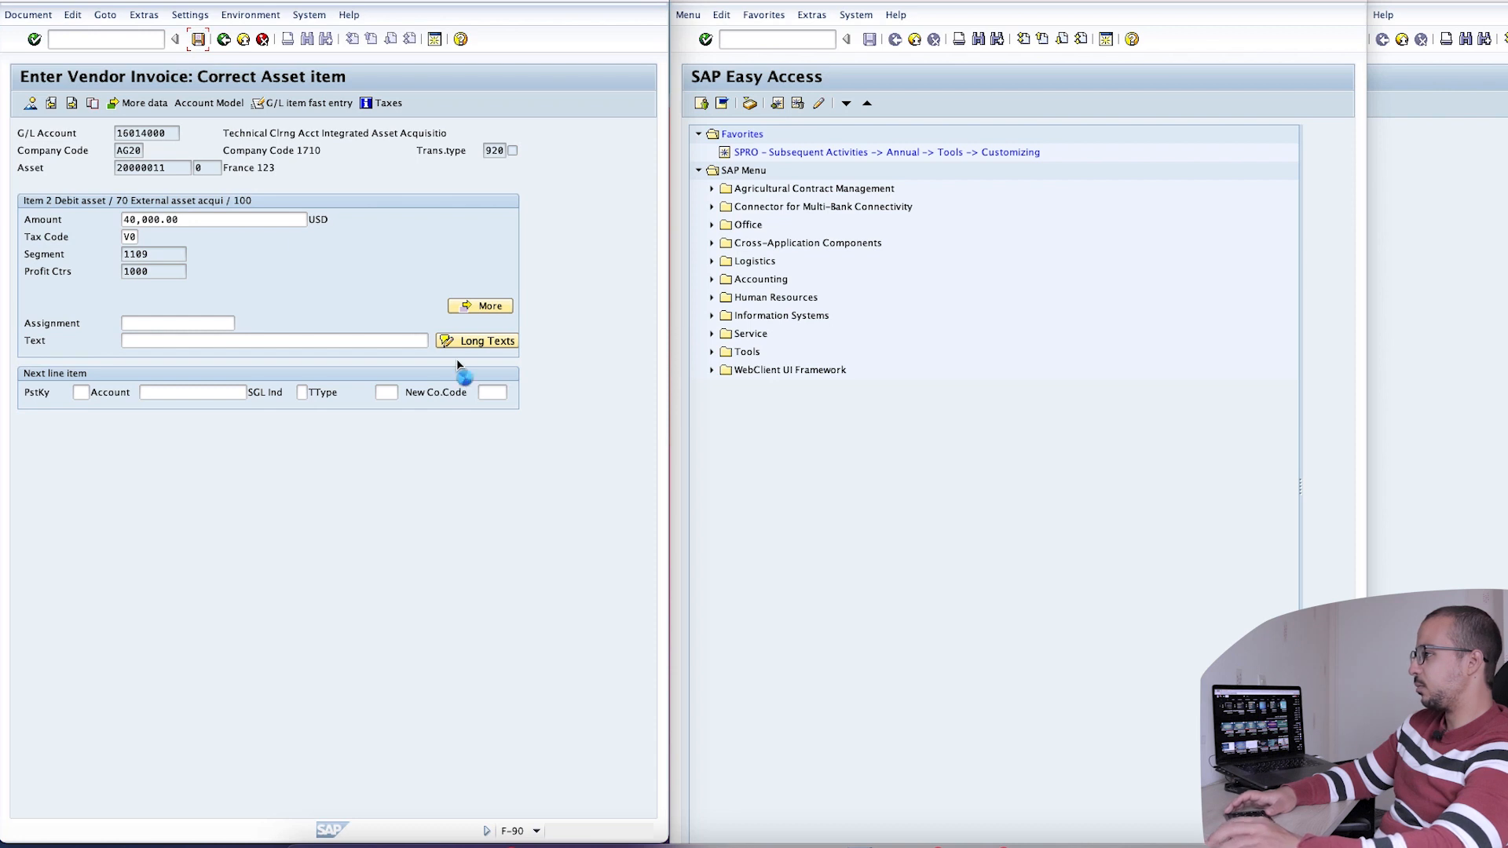
Open the values of asset 20000011 through AS02 and review its planned values, posted values and multi-year comparison
click(958, 353)
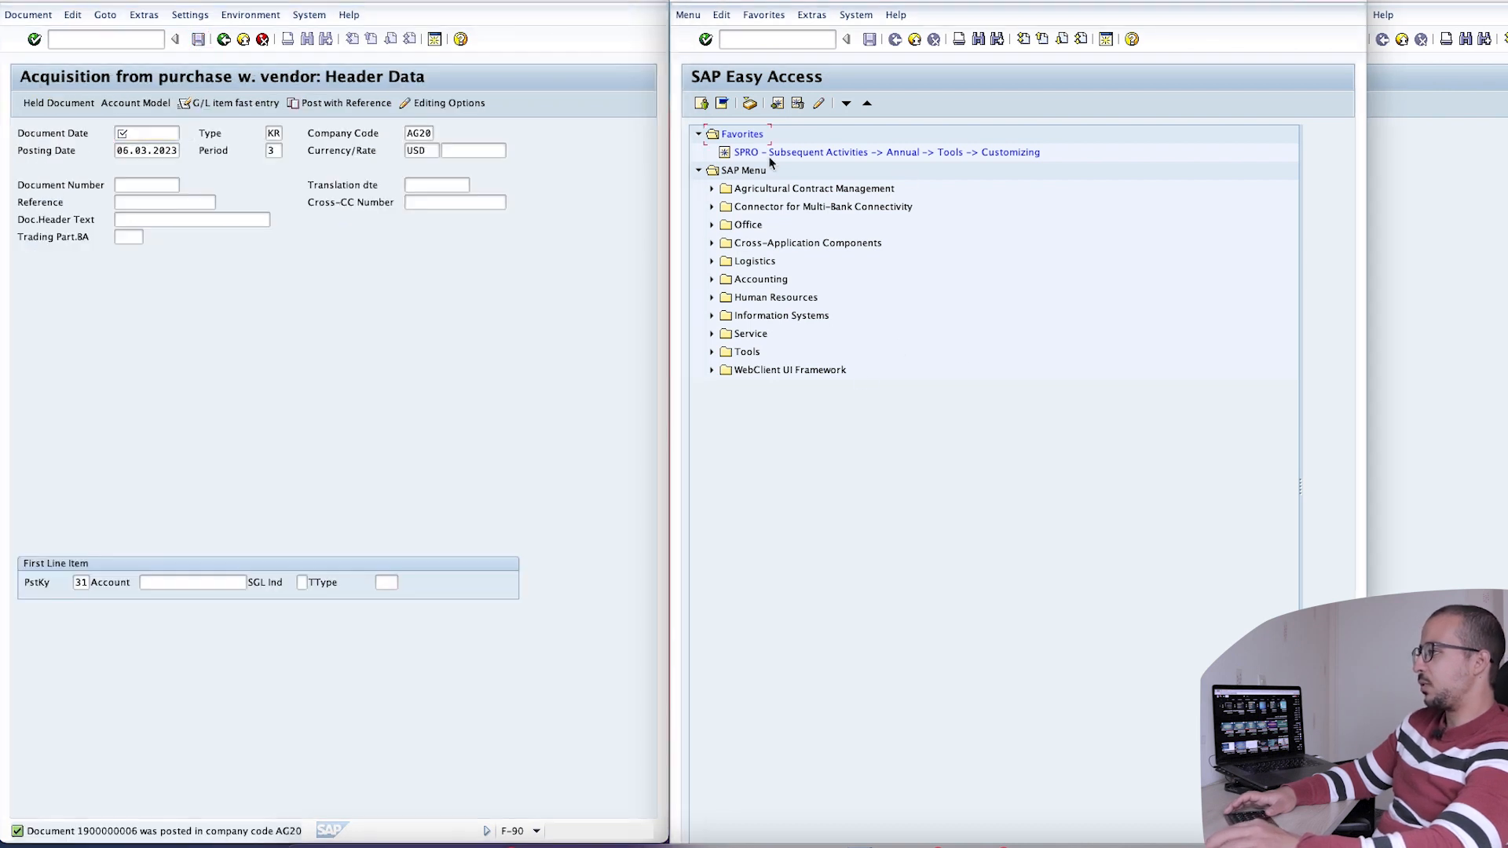
click(752, 38)
text(as02)
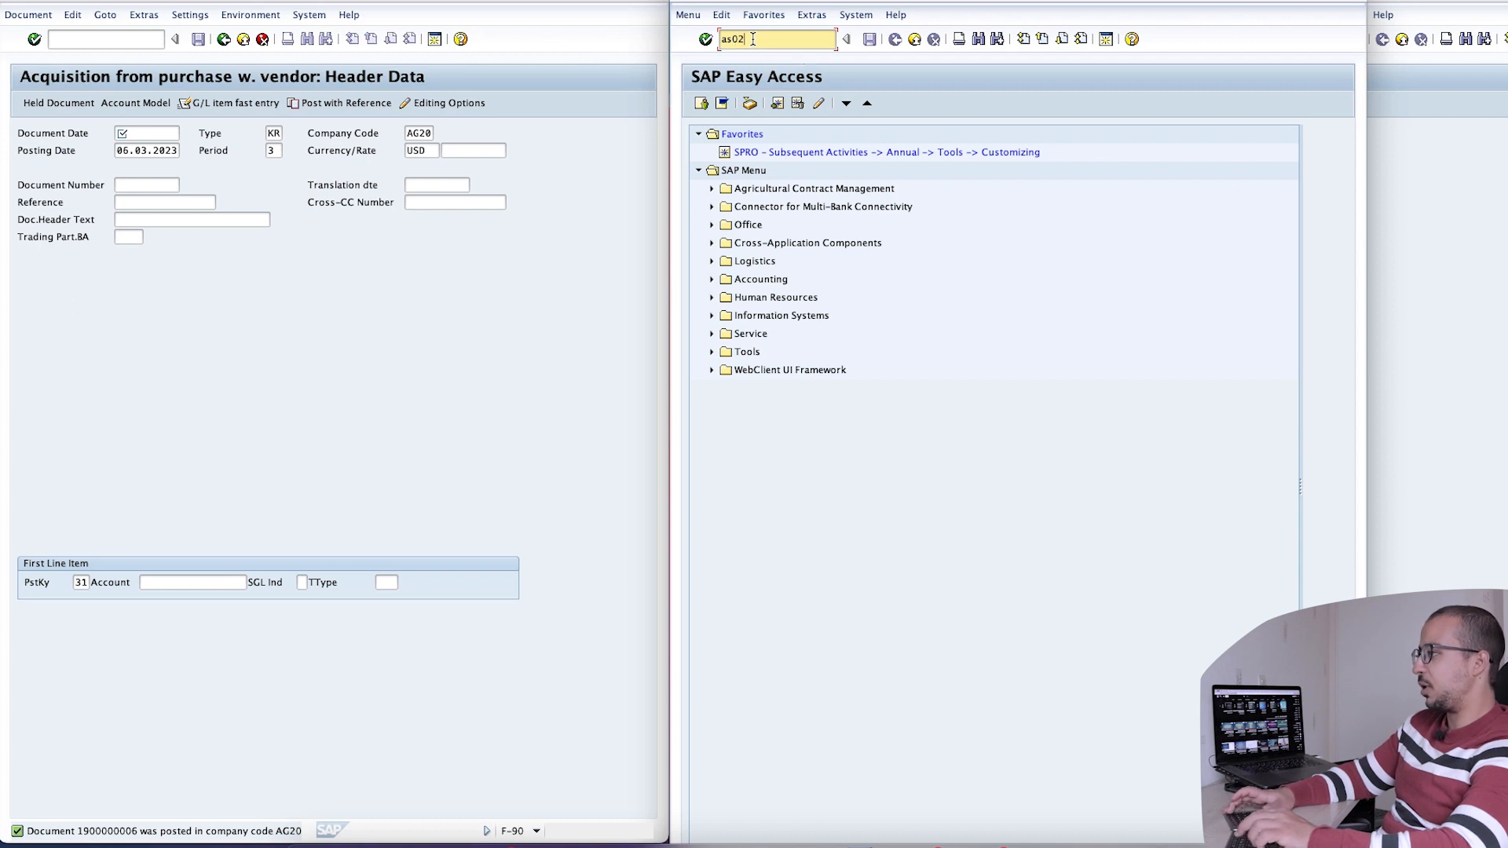
key(Return)
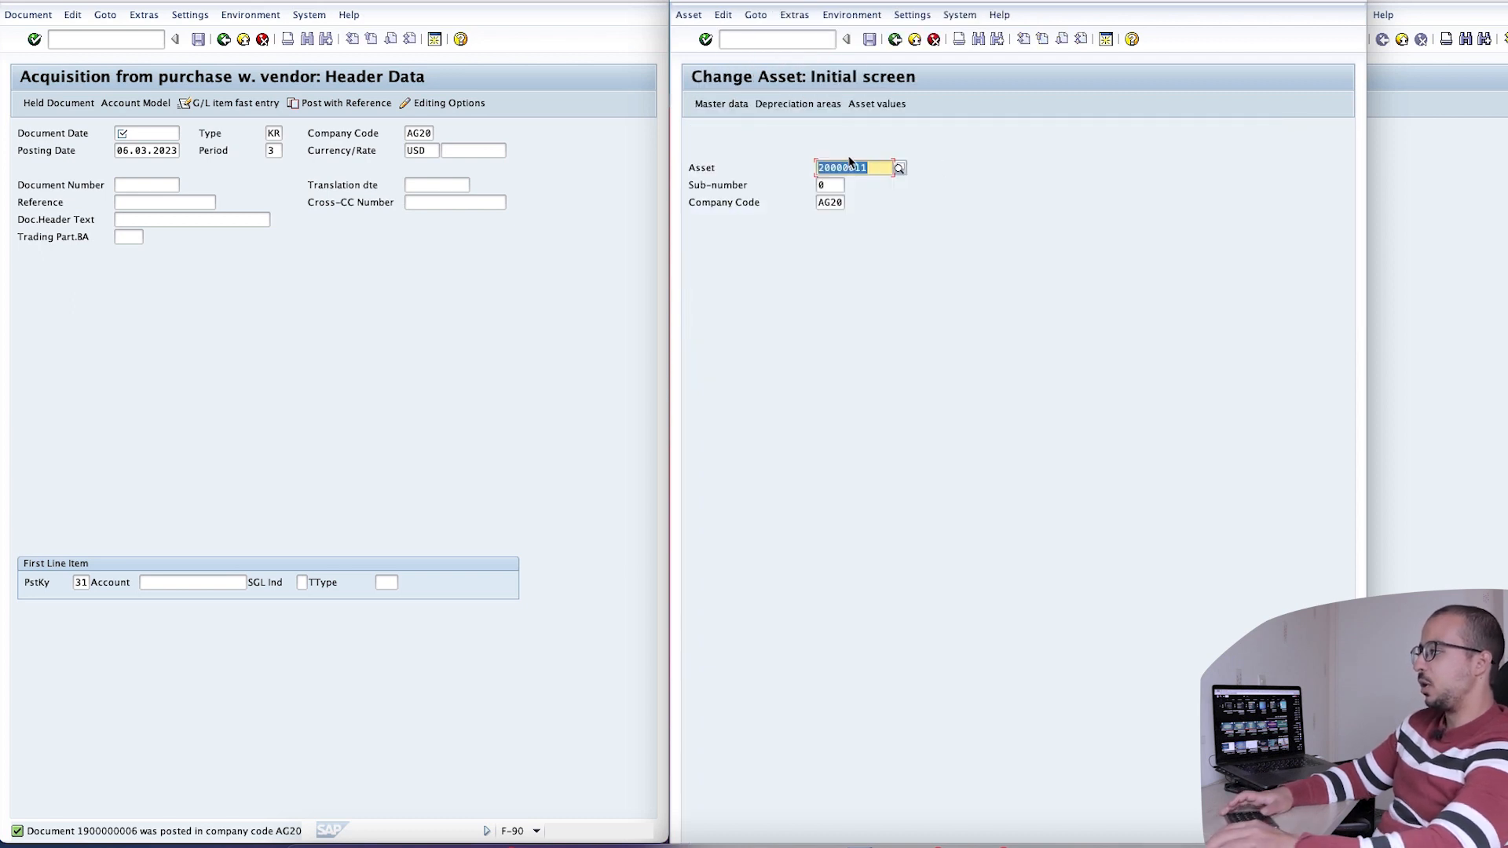
click(876, 105)
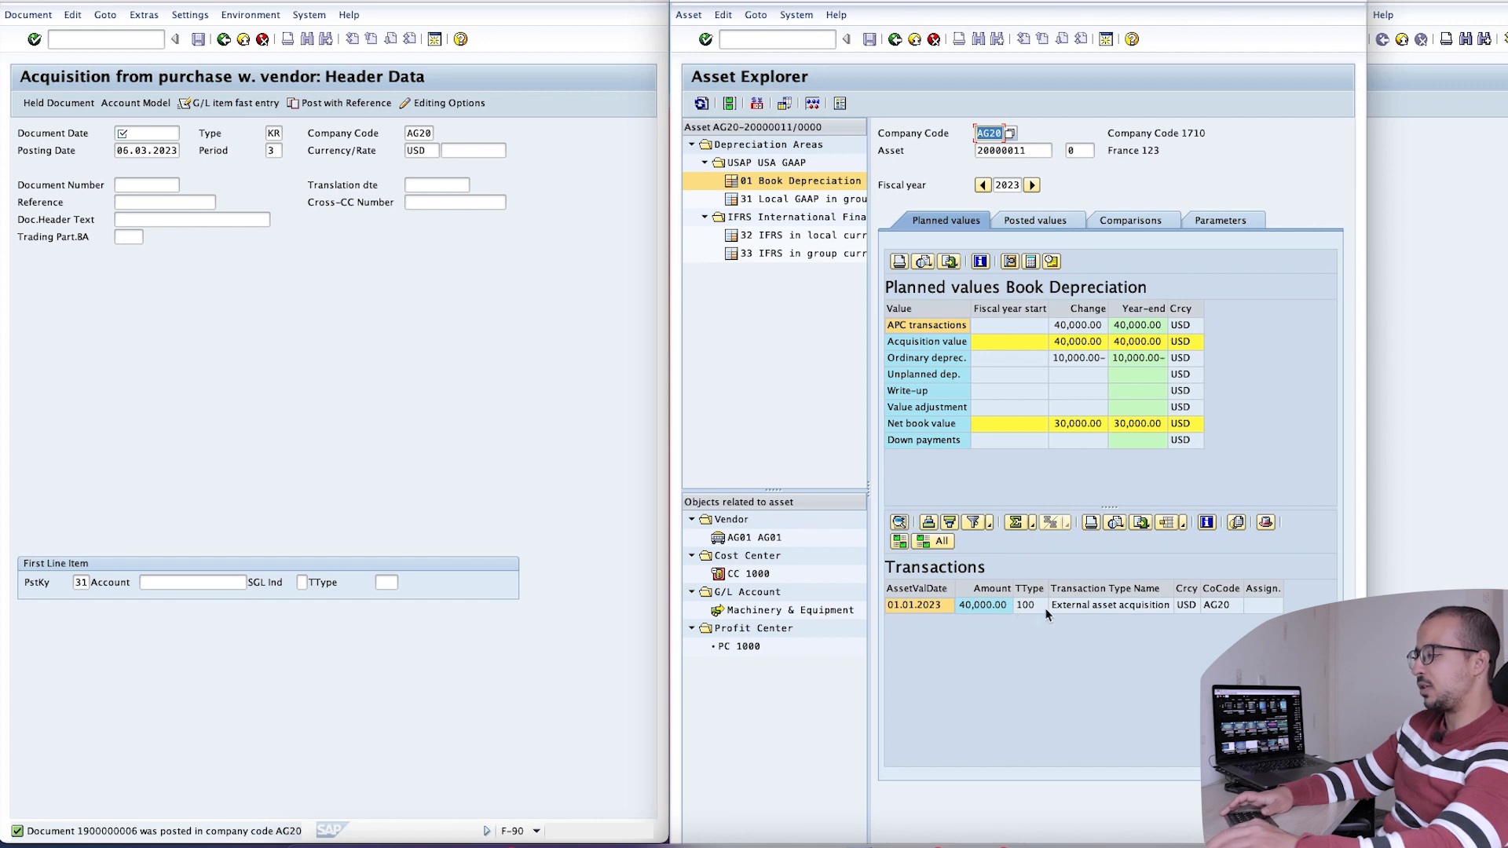
click(1022, 221)
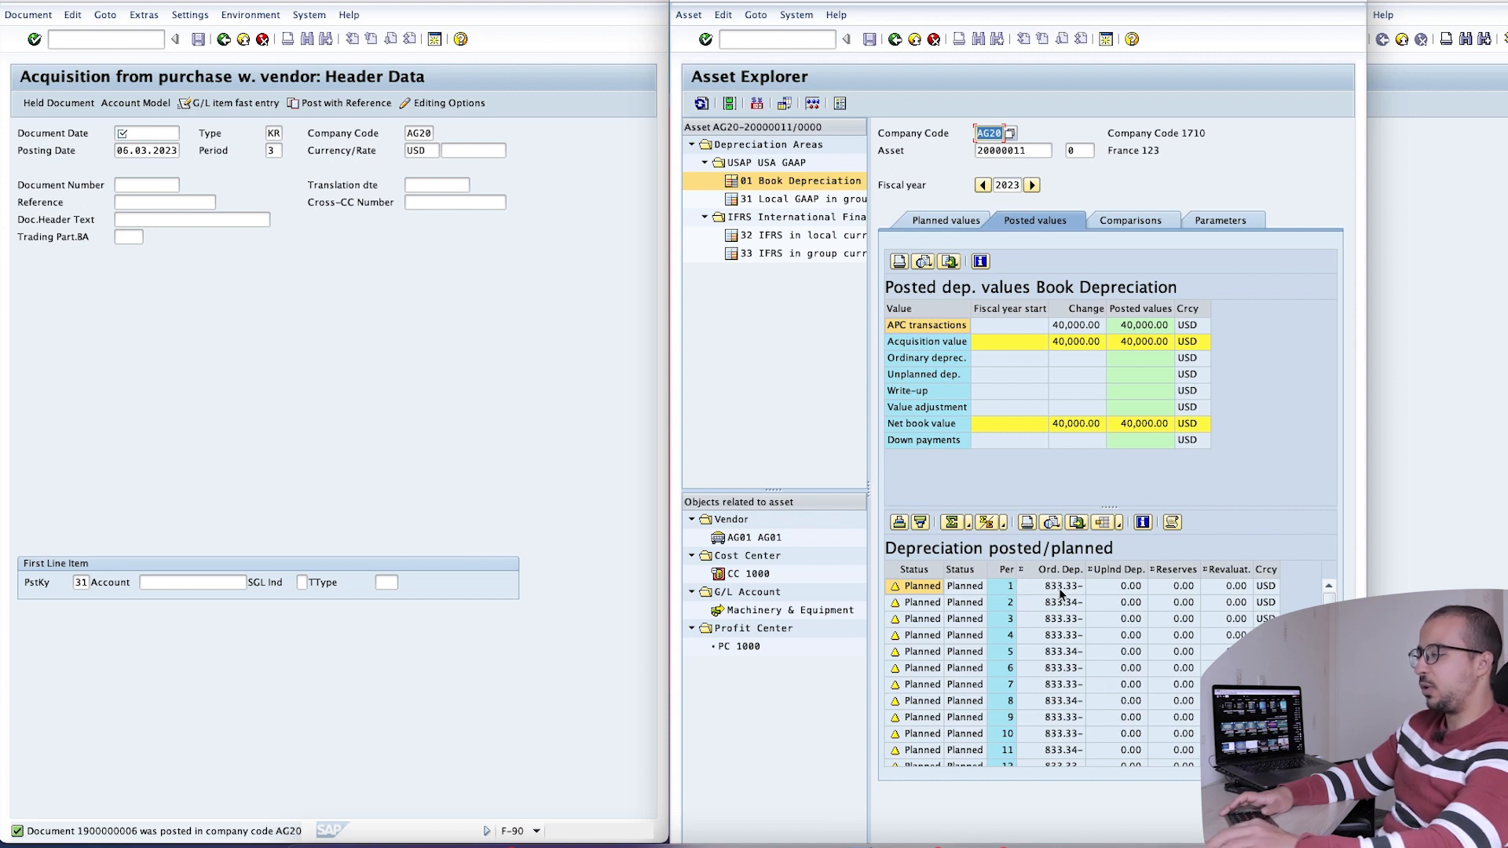
click(1125, 222)
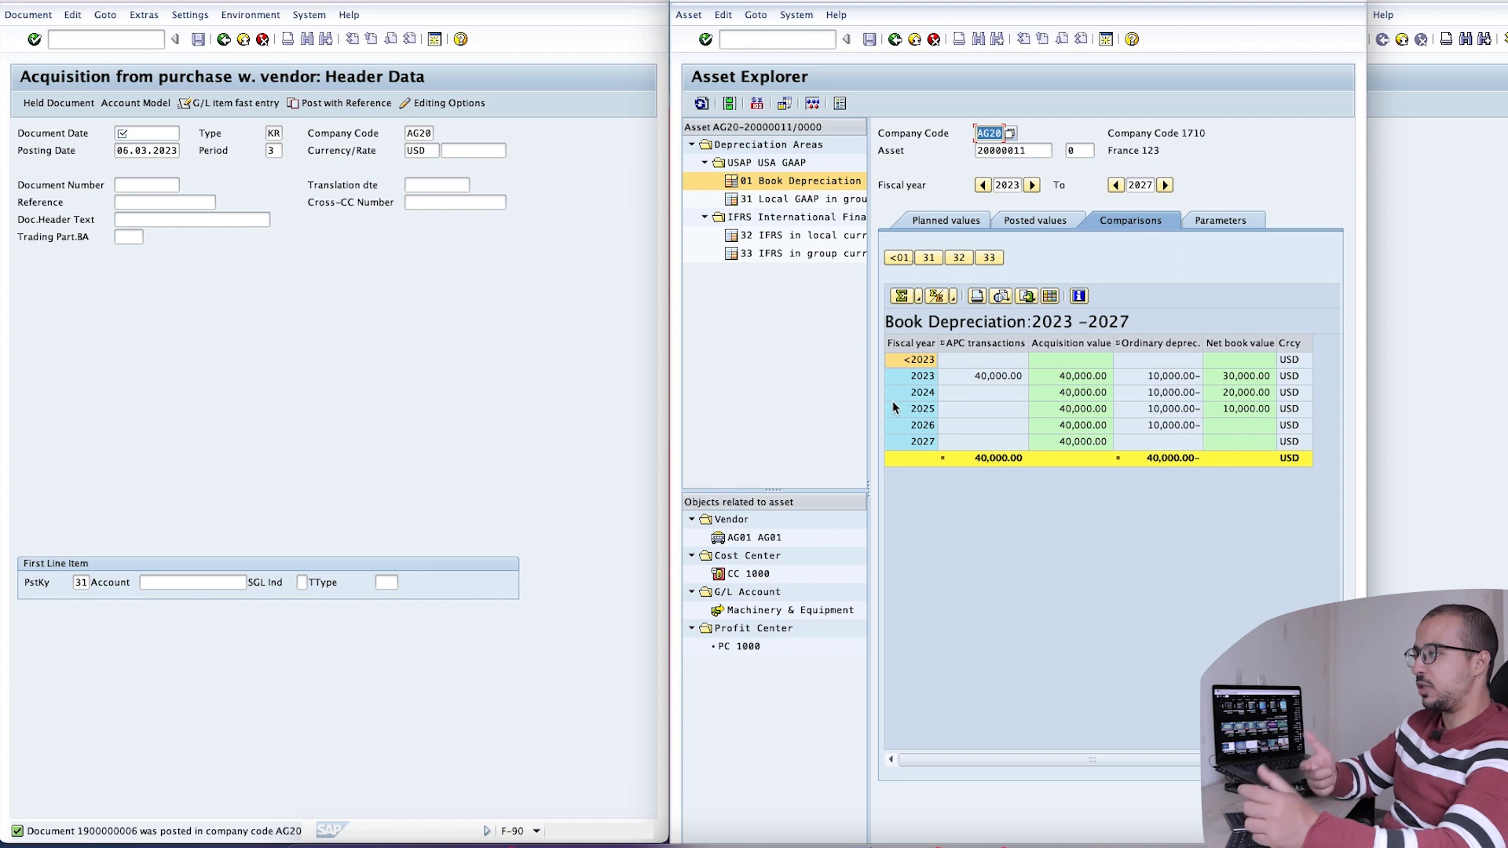
Open the depreciation posting run AFAB in the other session, set posting period 2 and turn off the test run
click(179, 393)
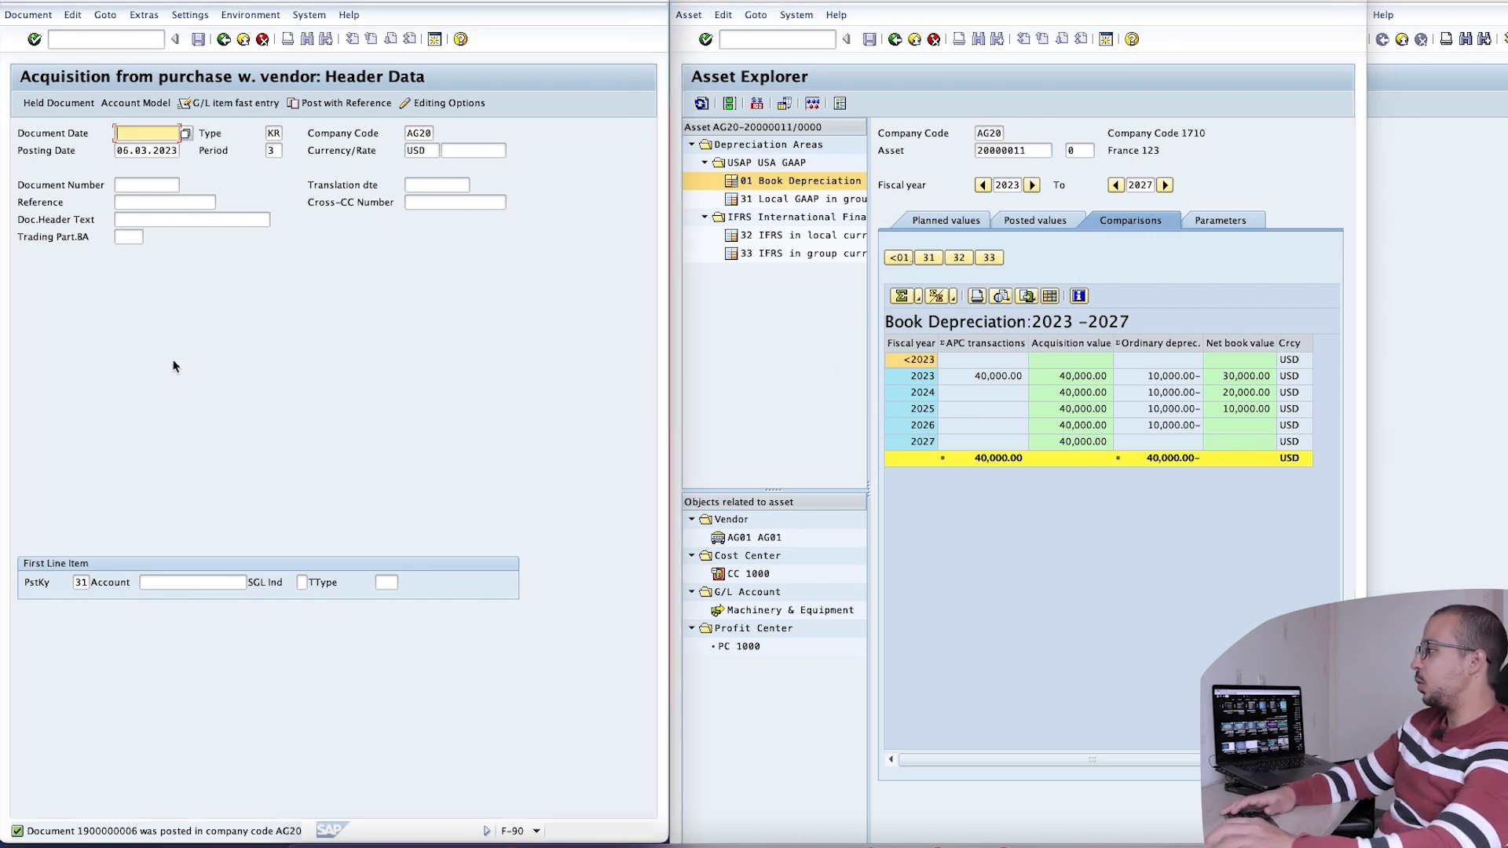
click(123, 40)
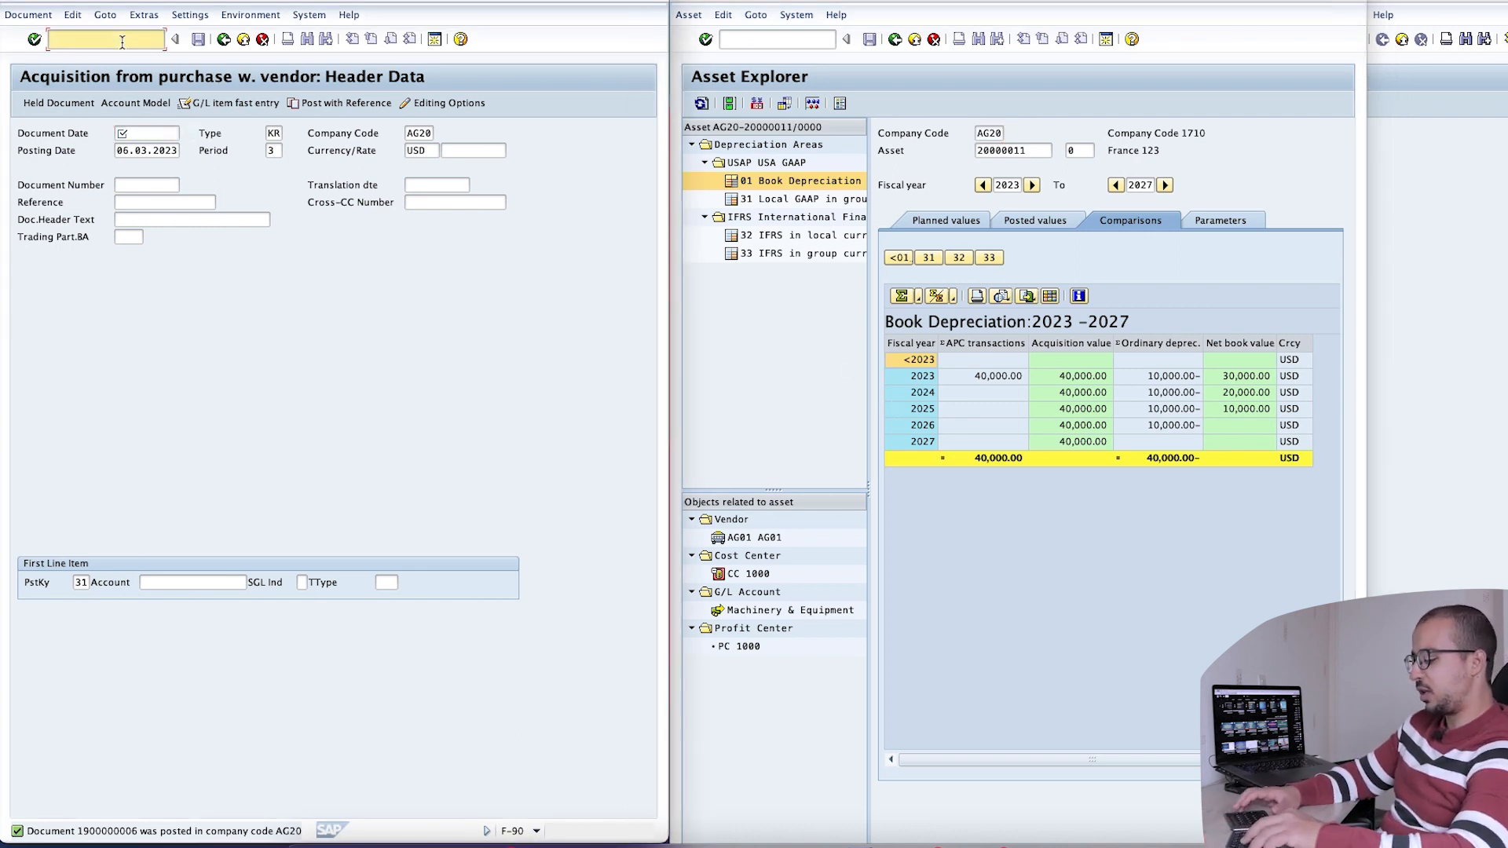
text(/n)
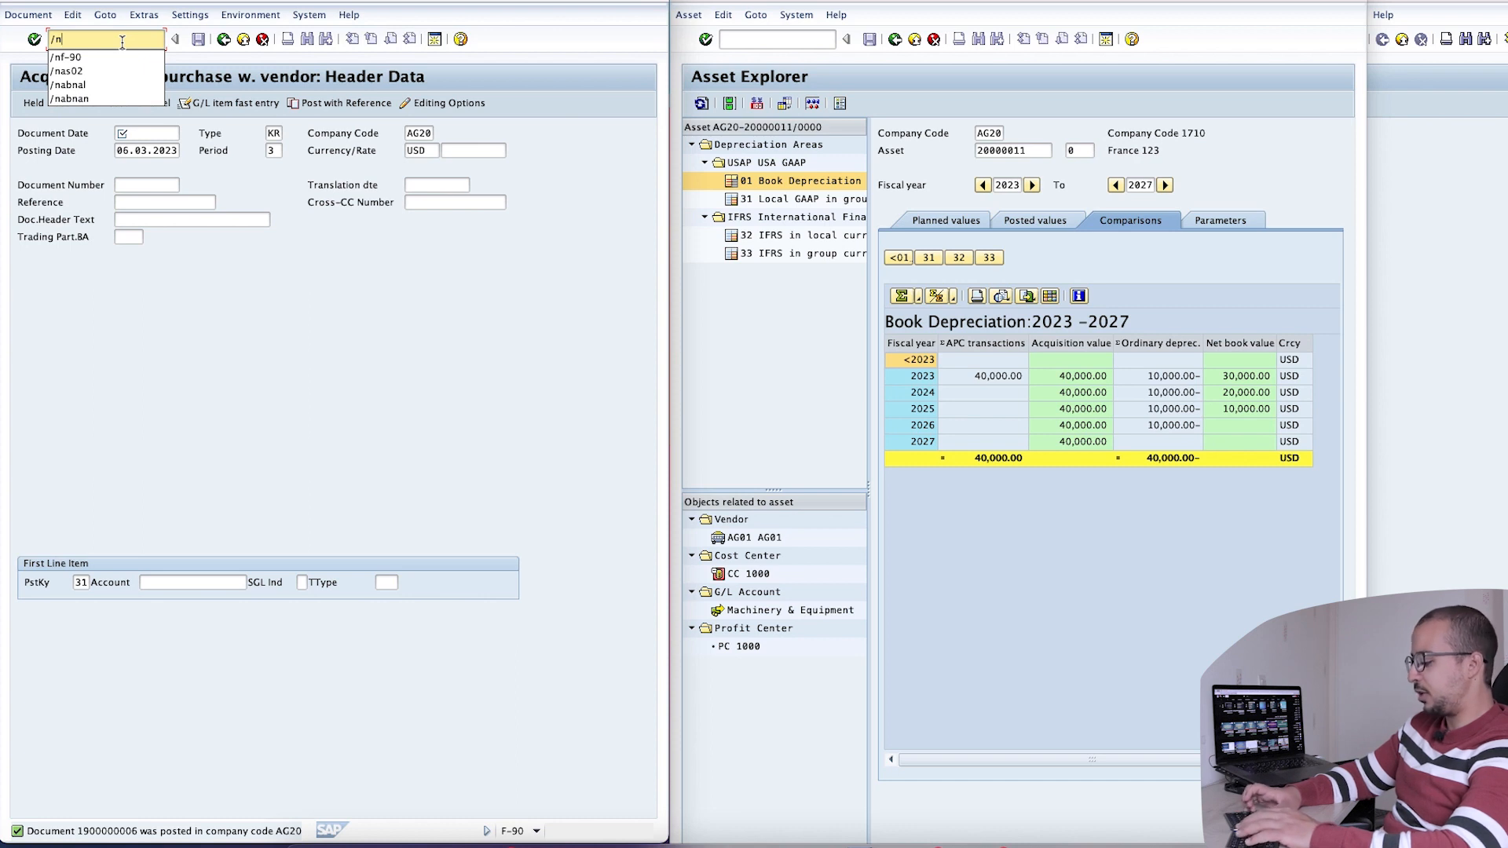
text(AFAB)
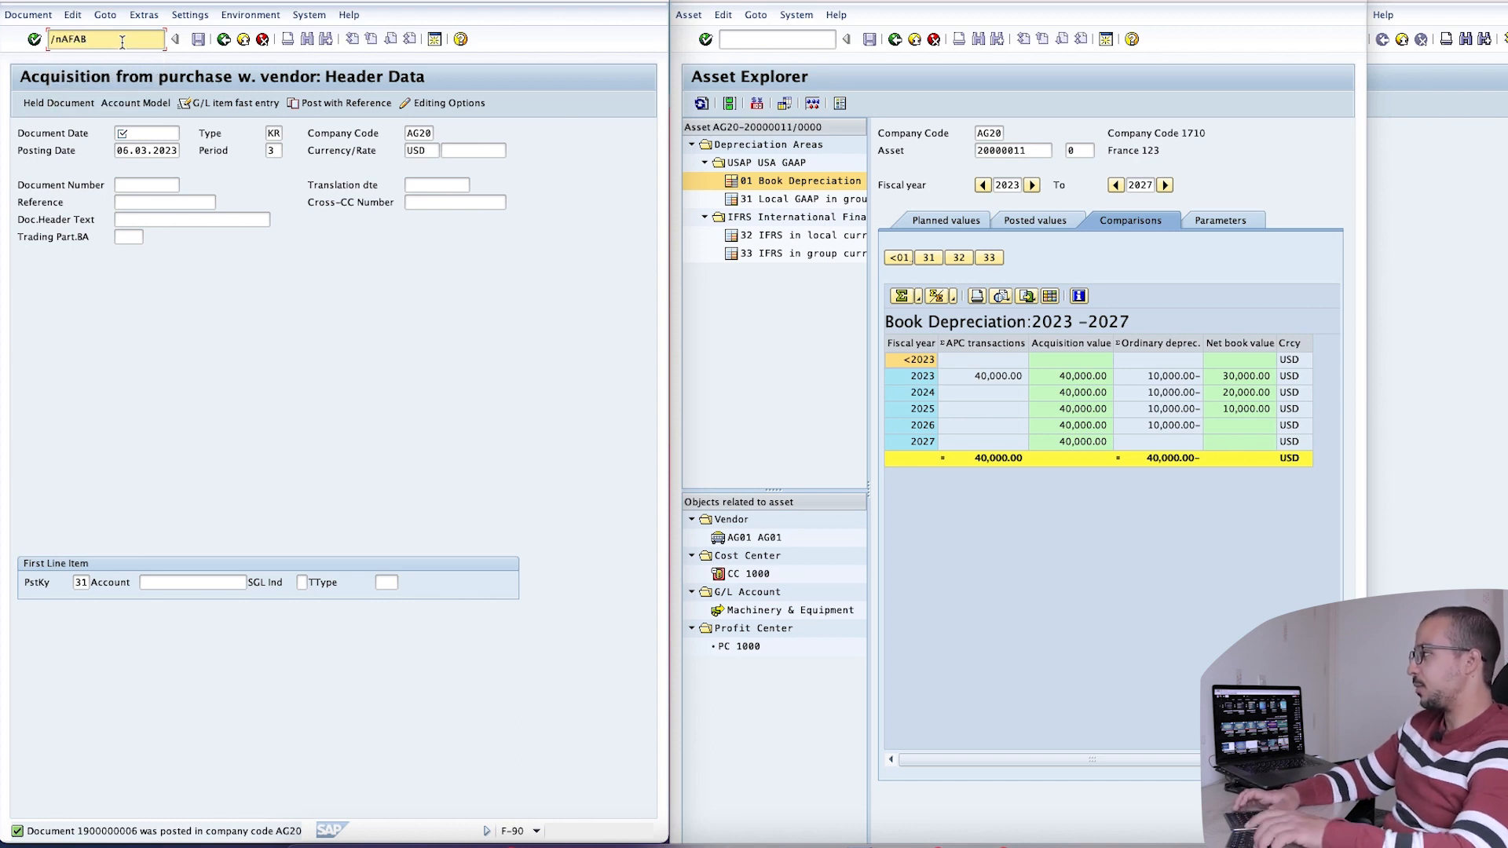
key(Return)
click(238, 204)
text(2)
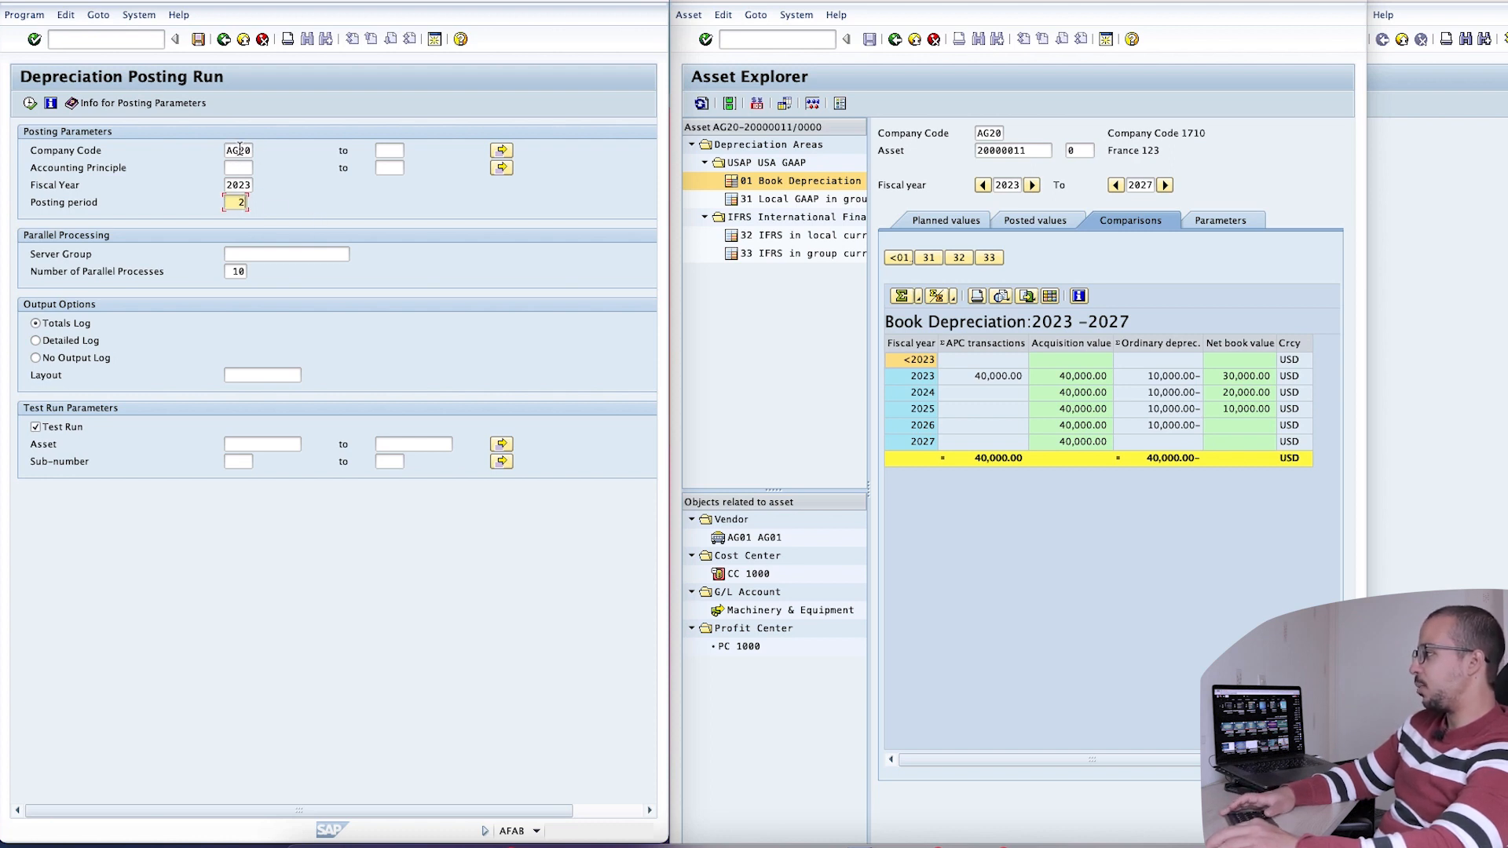
click(36, 427)
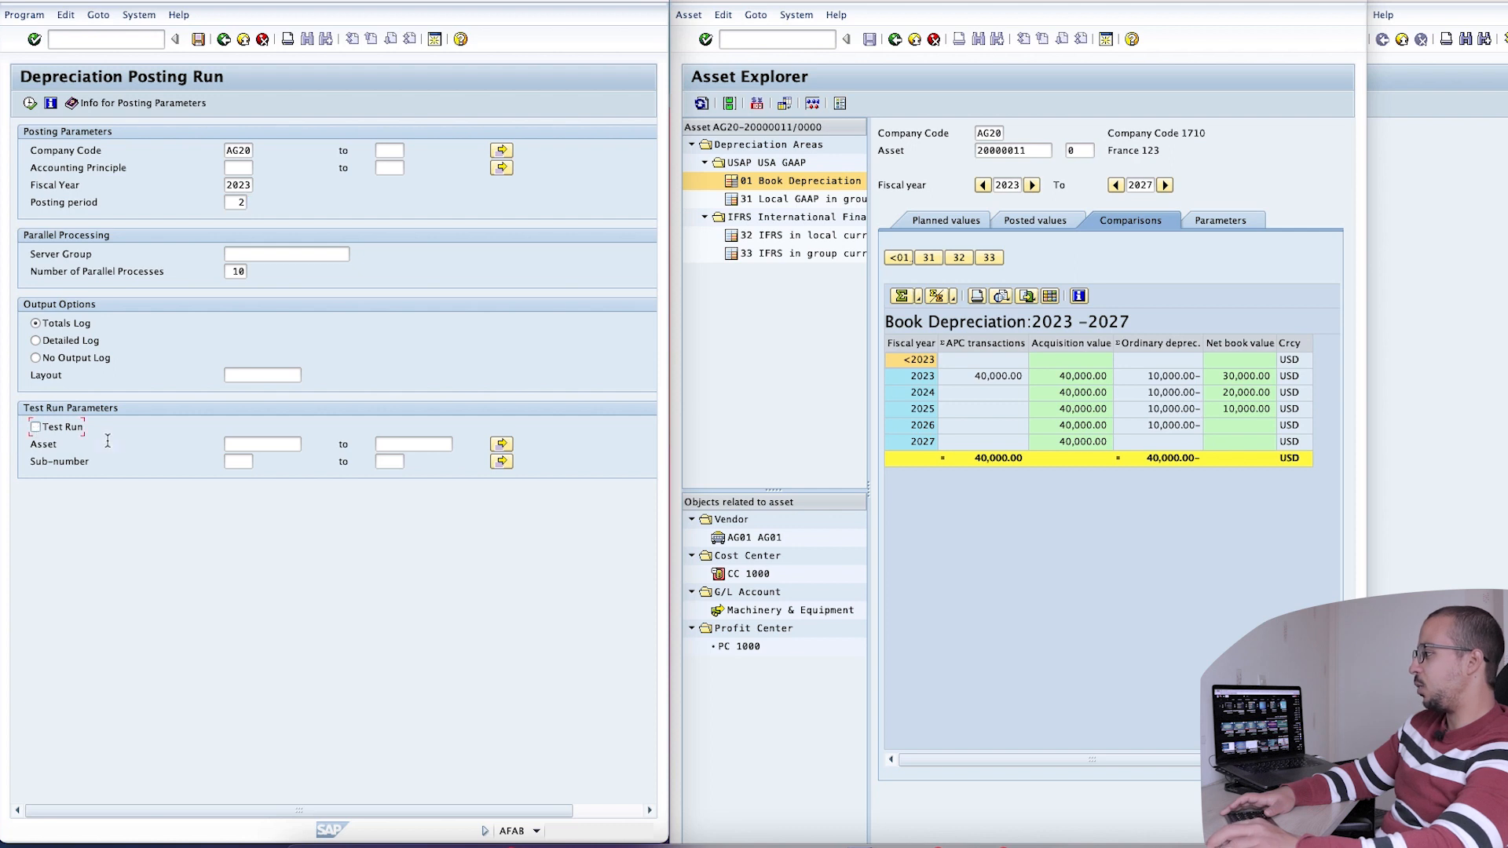
Execute the depreciation run in the background with the default print parameters and an immediate start
click(25, 14)
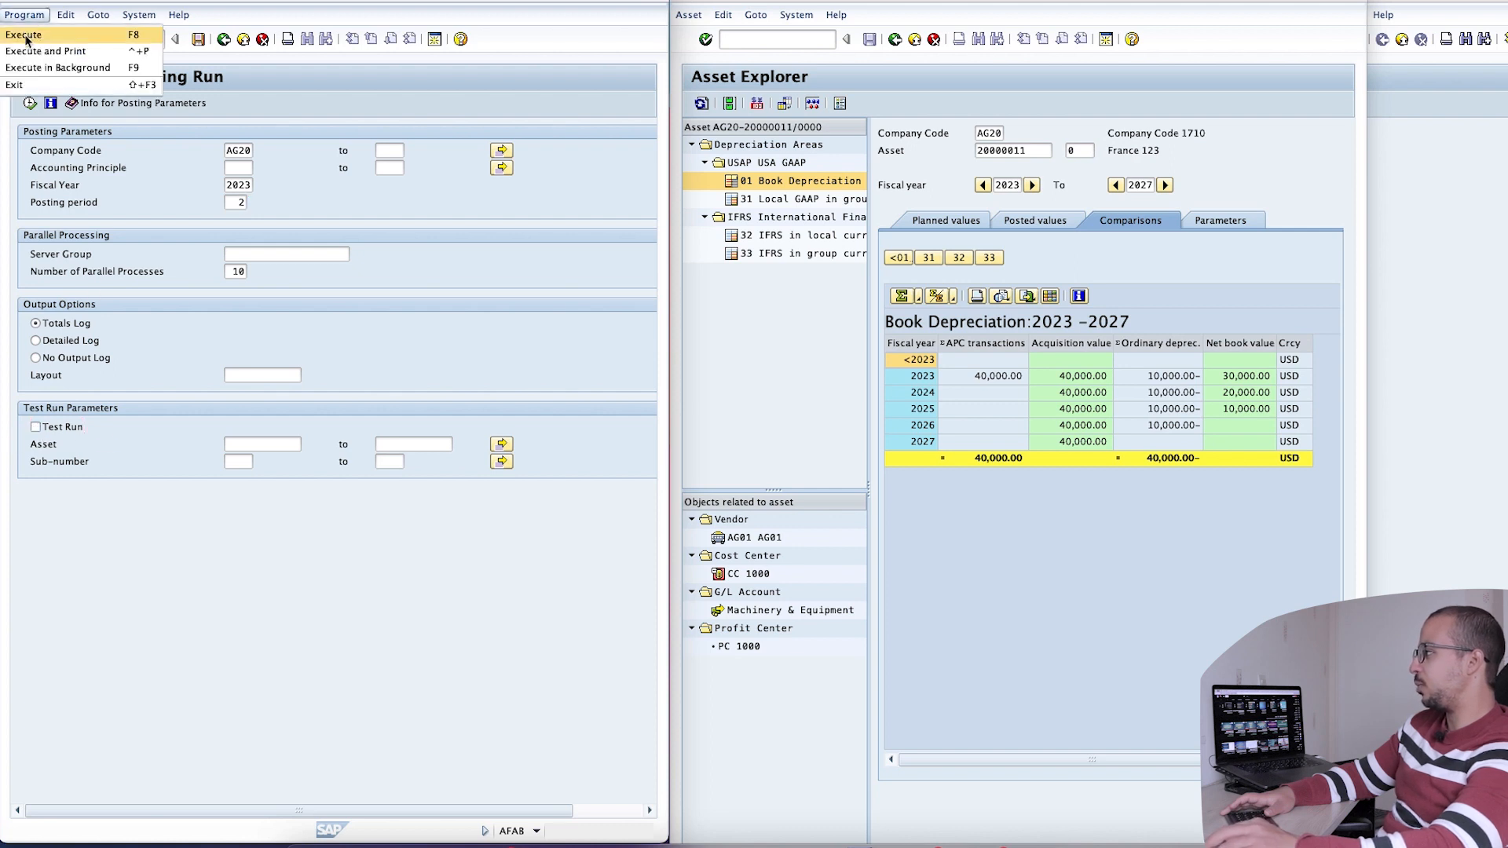
click(32, 68)
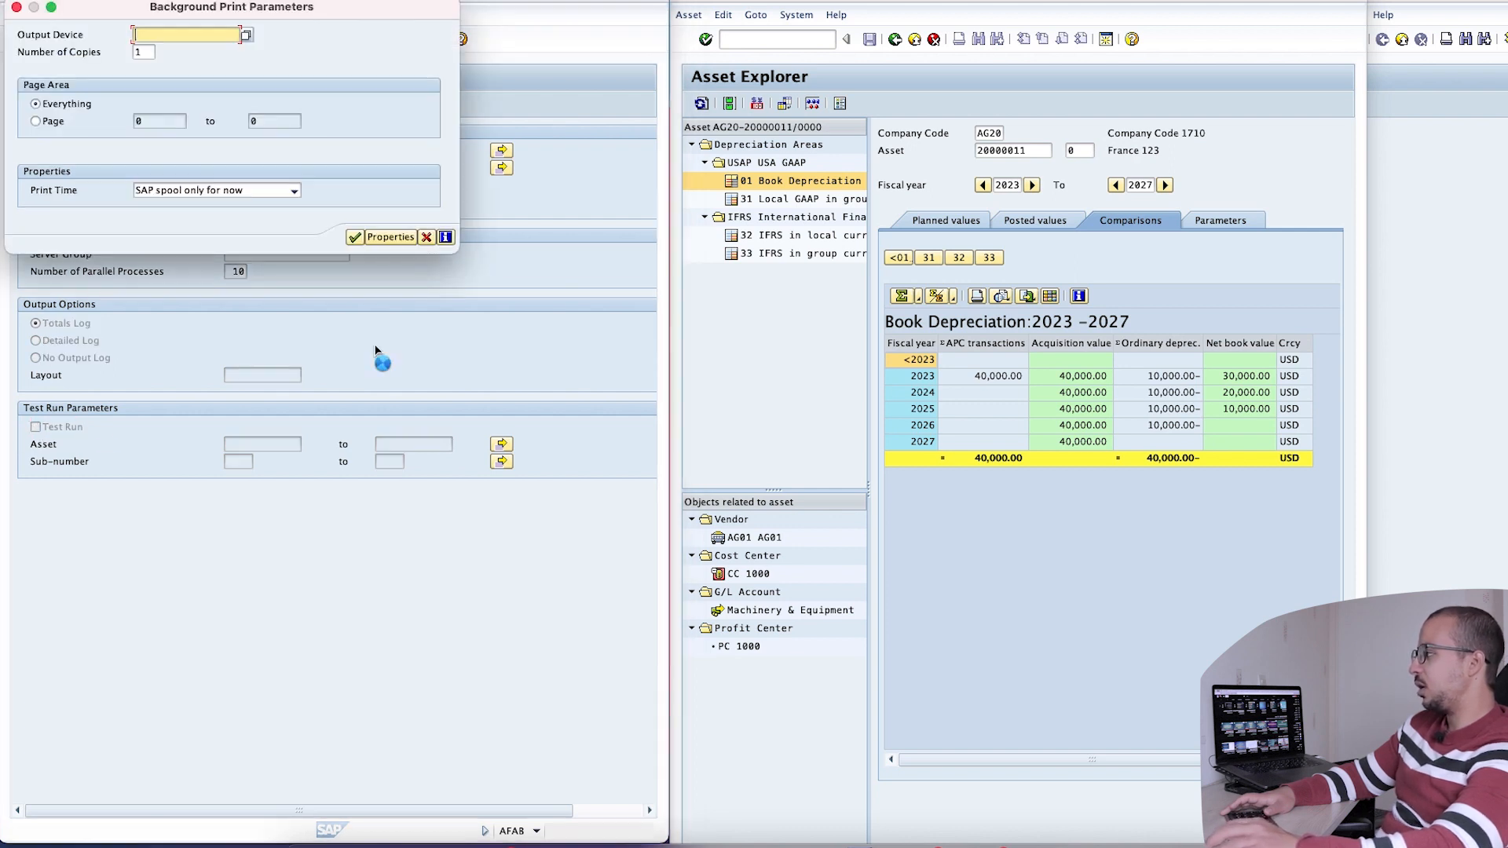
click(356, 238)
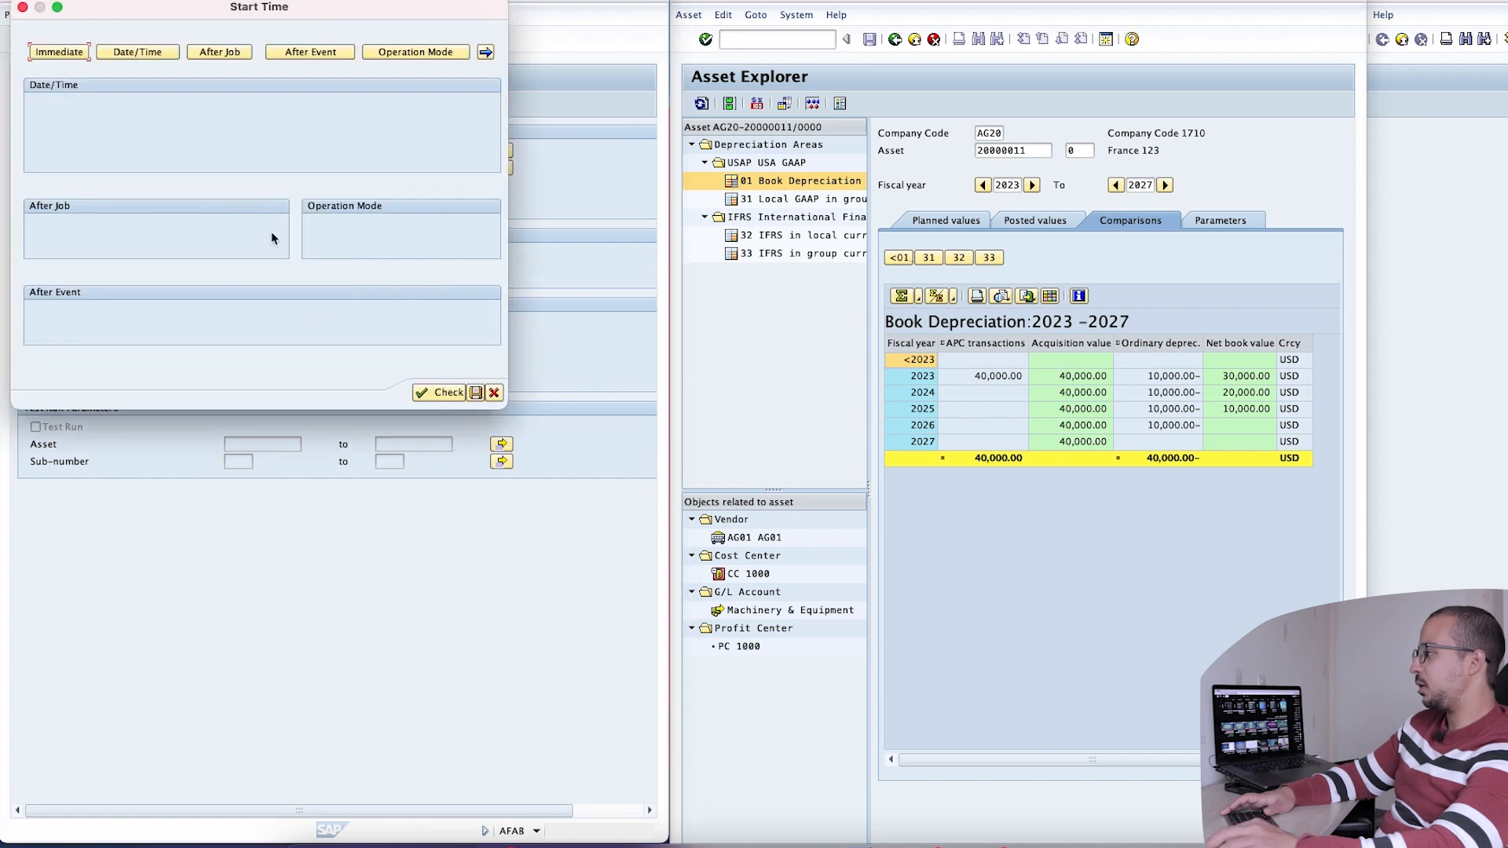
click(46, 52)
click(352, 411)
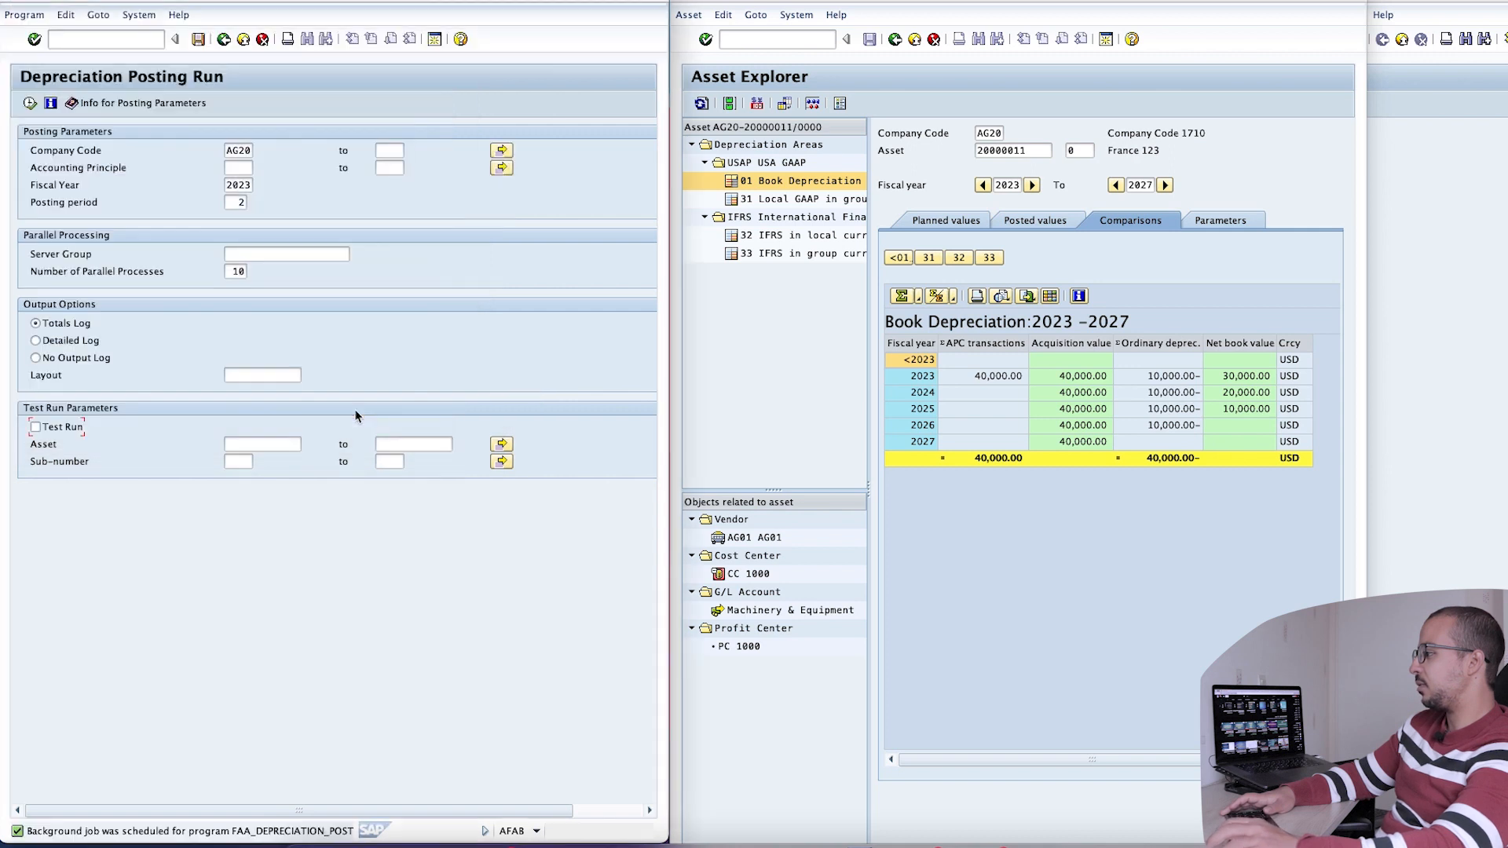
Refresh the asset's values and check the posted depreciation for period 2
click(700, 103)
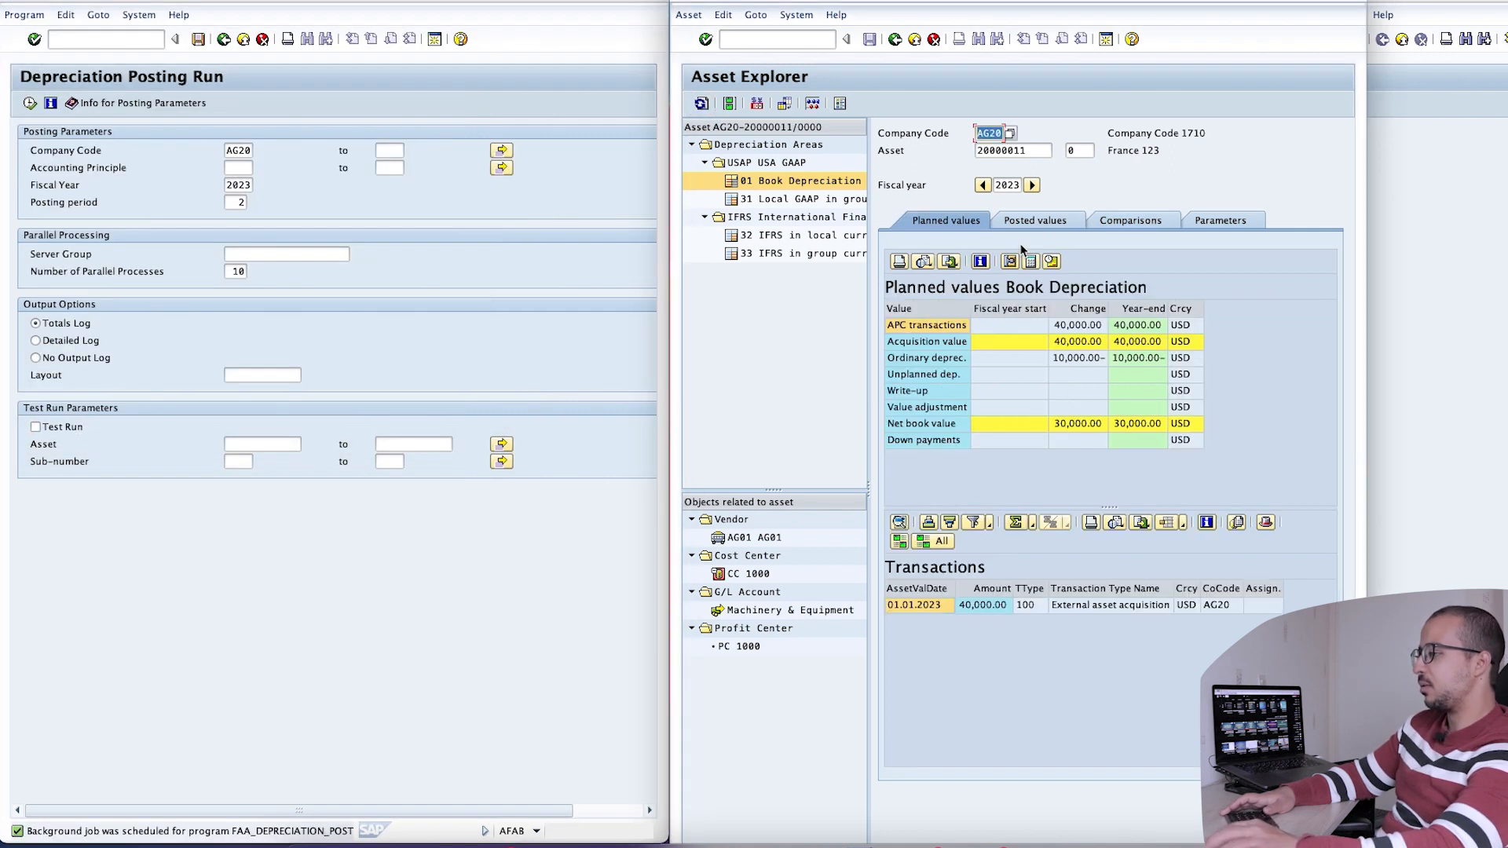
click(1023, 221)
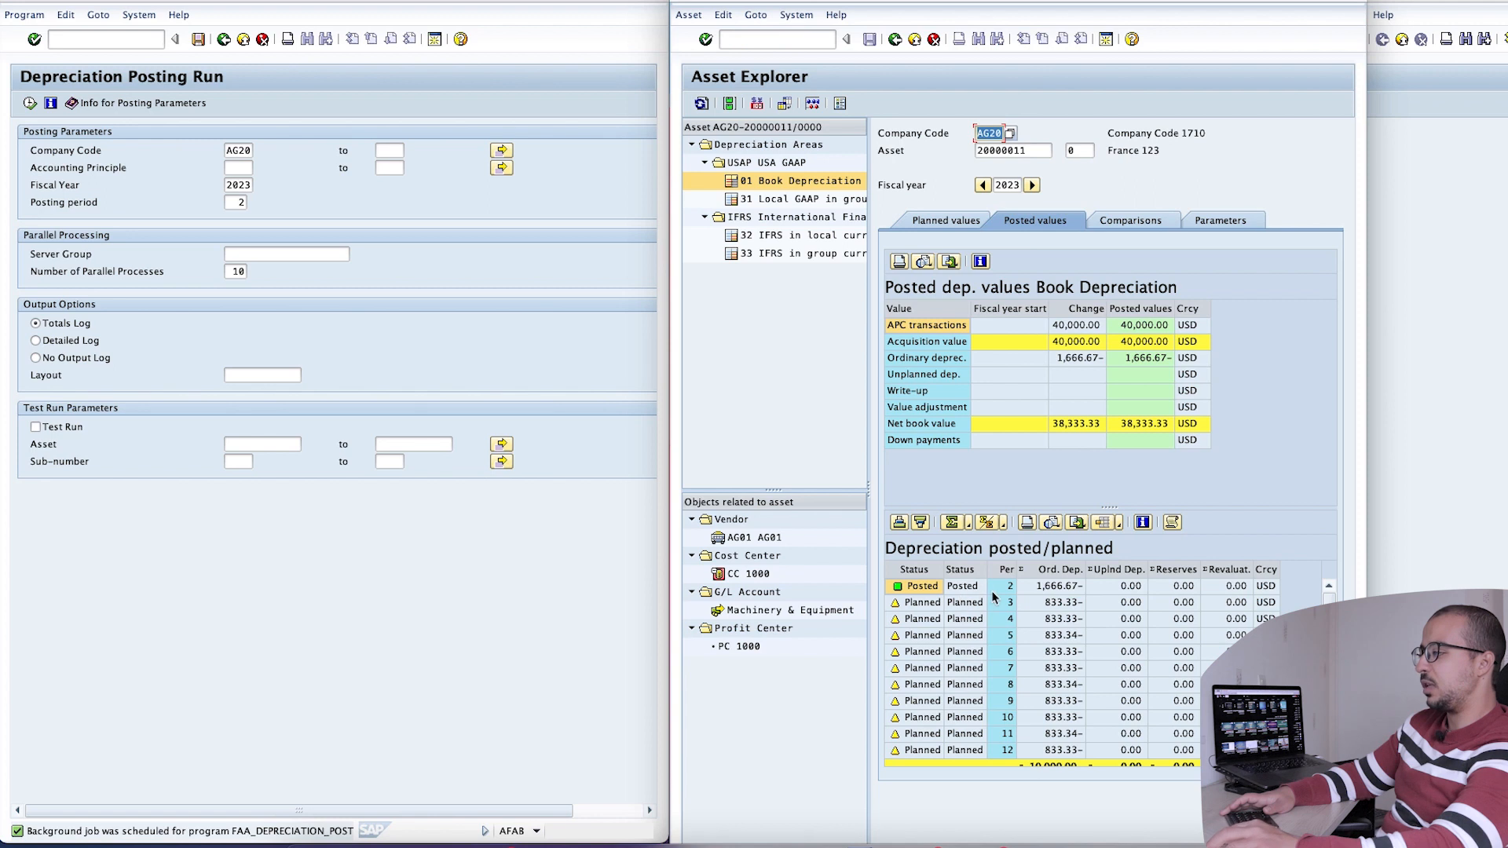
click(1040, 588)
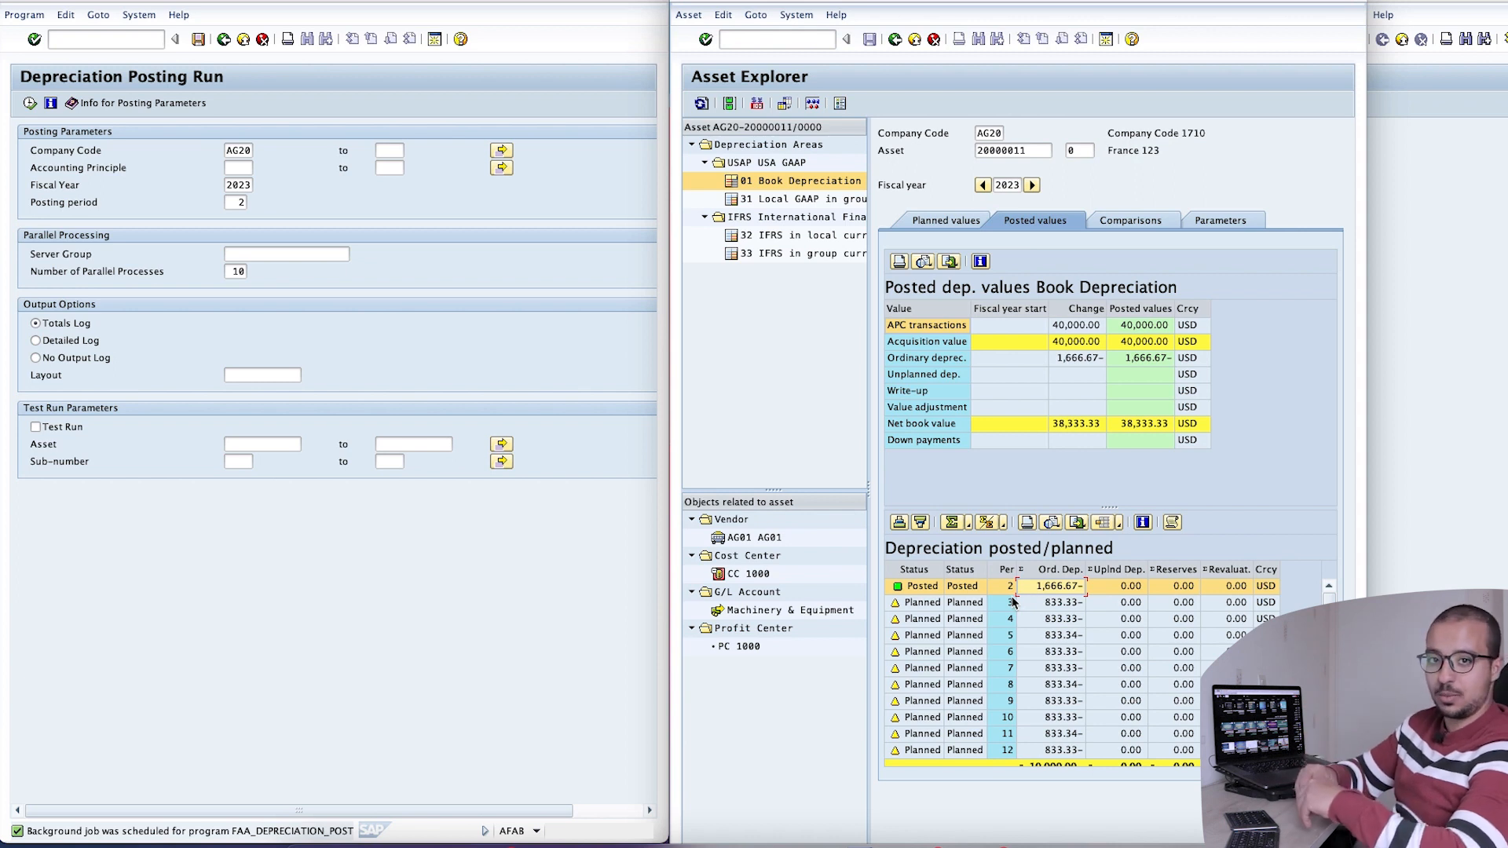
Leave the depreciation run and open ABZON, the external asset acquisition with automatic offsetting entry
click(499, 644)
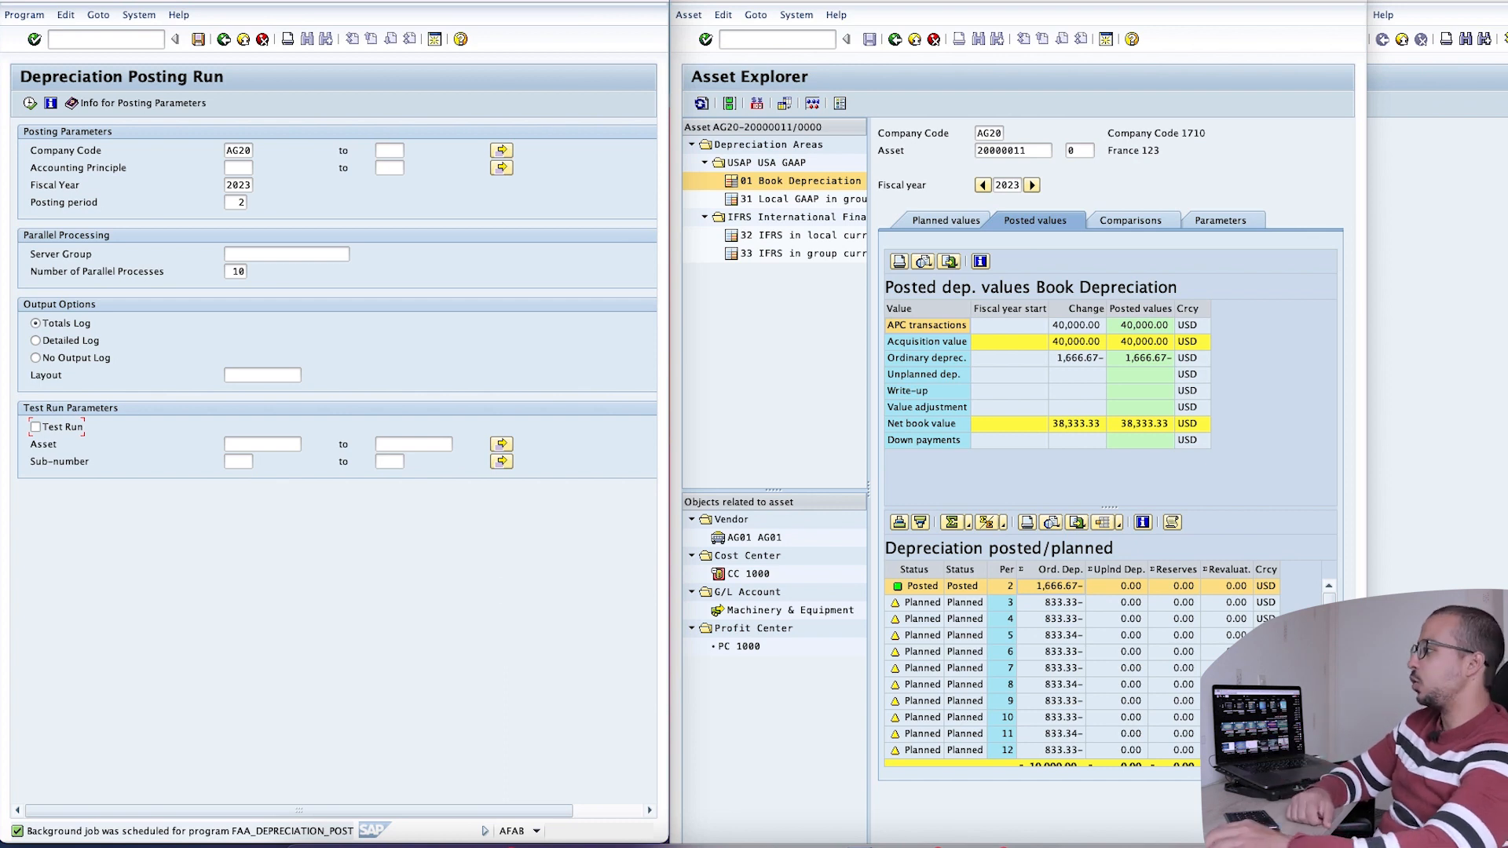
click(224, 38)
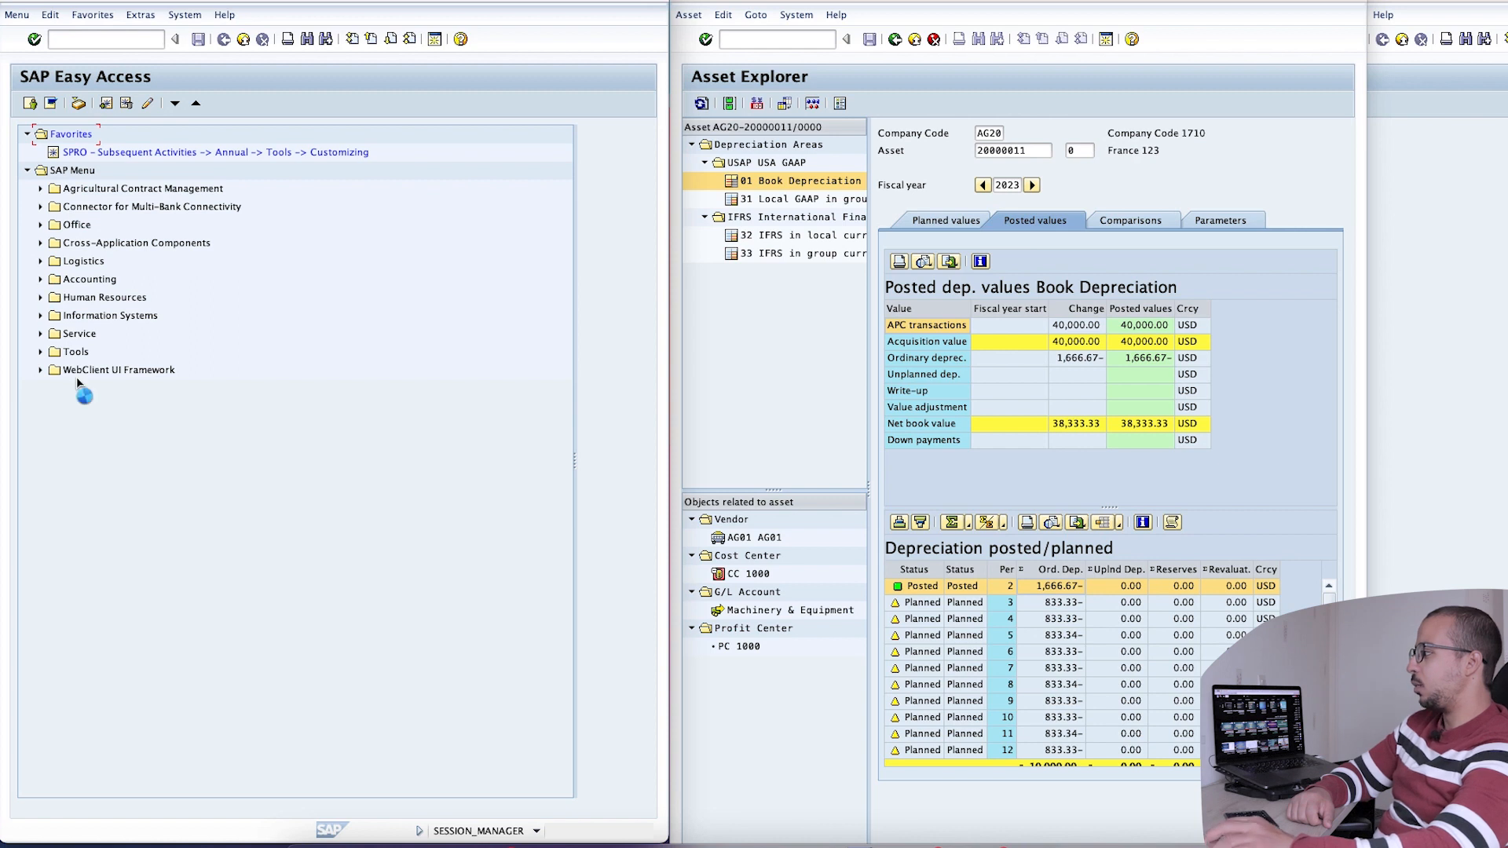
click(54, 298)
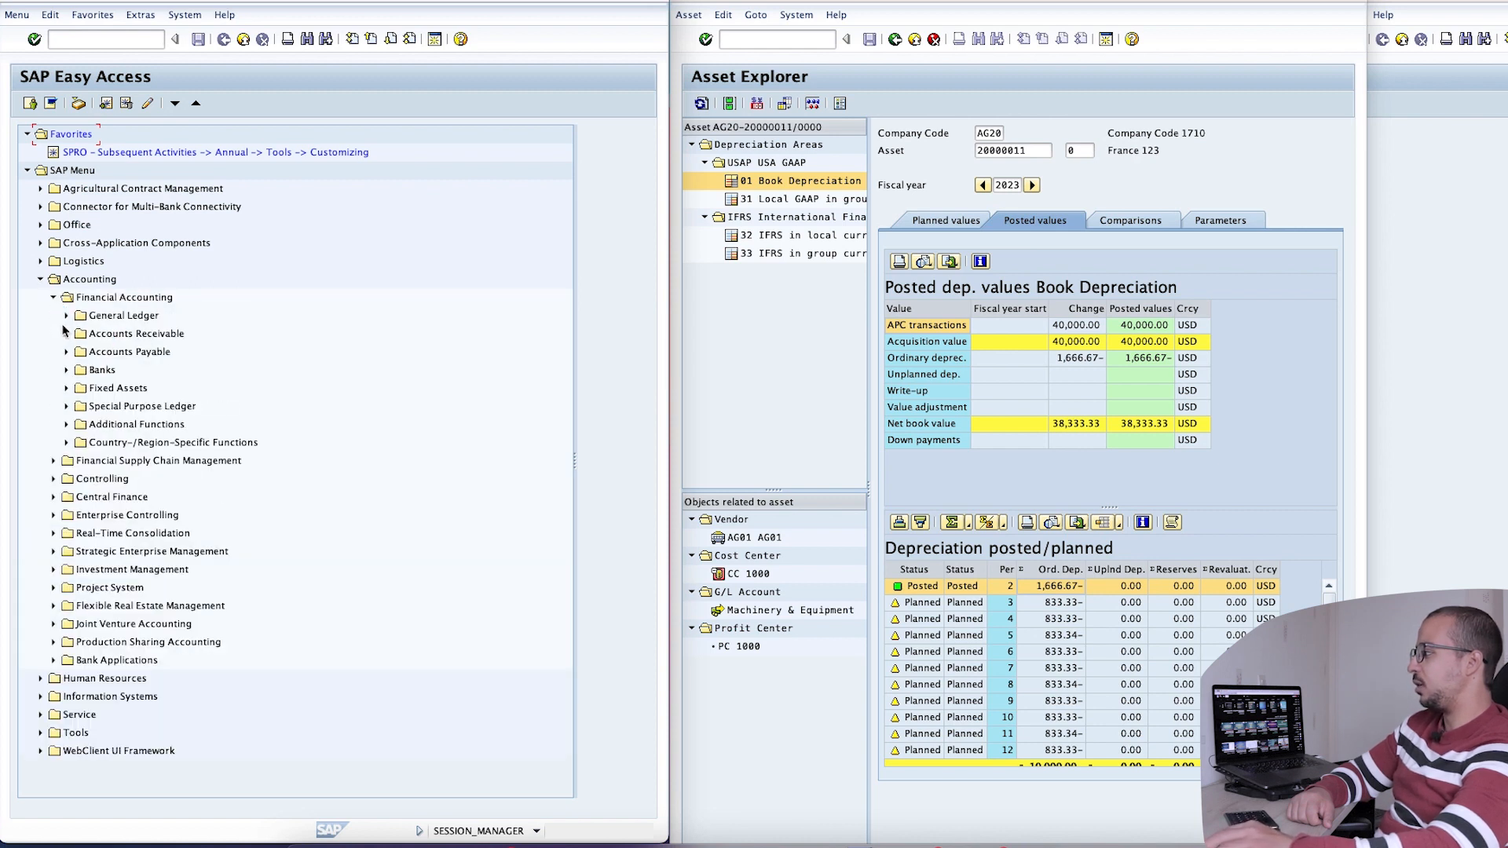
click(66, 388)
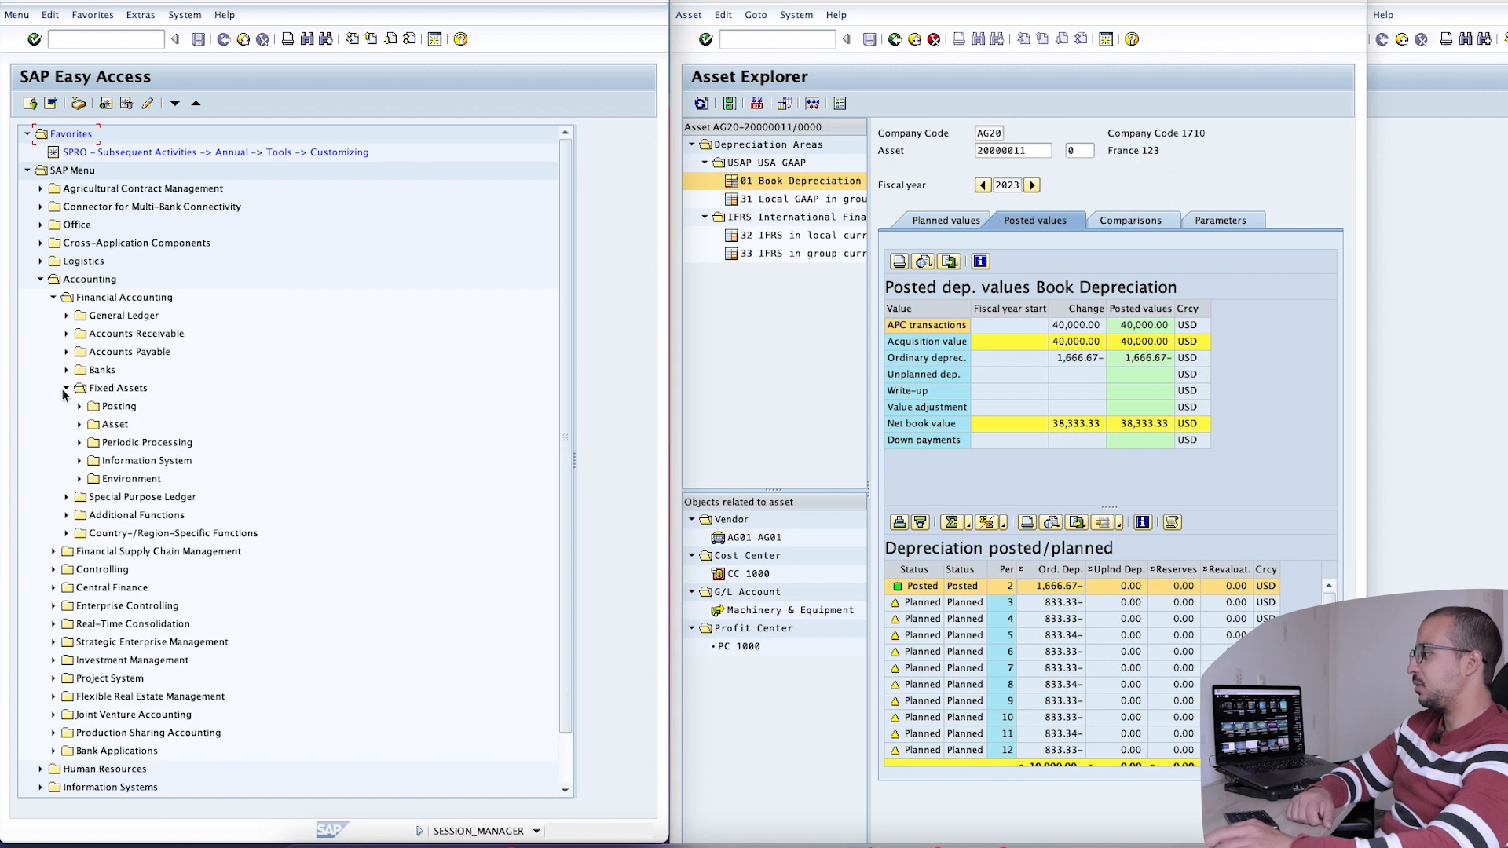
click(79, 406)
click(92, 424)
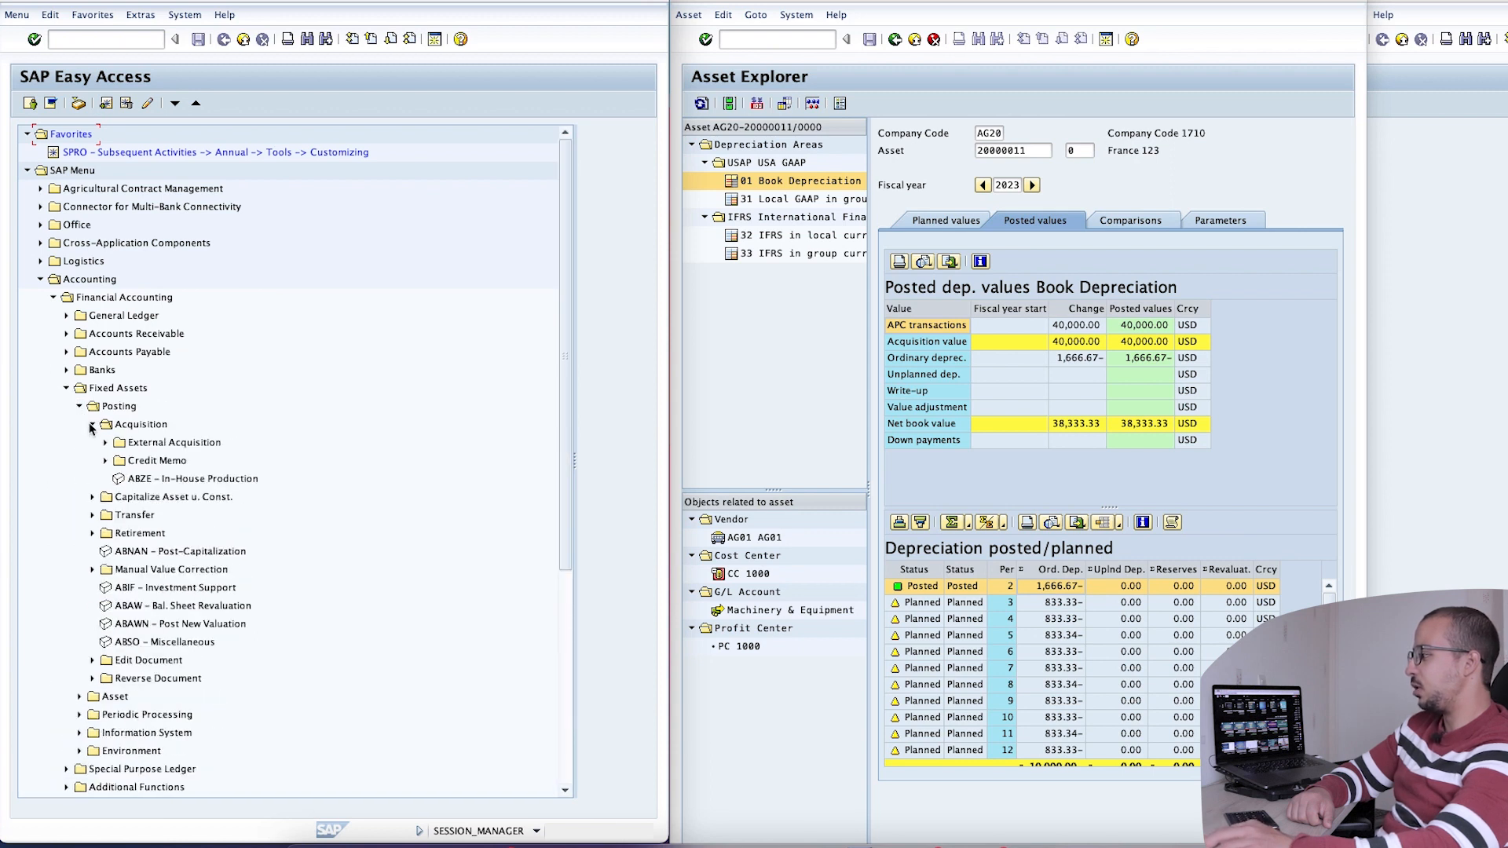
click(105, 442)
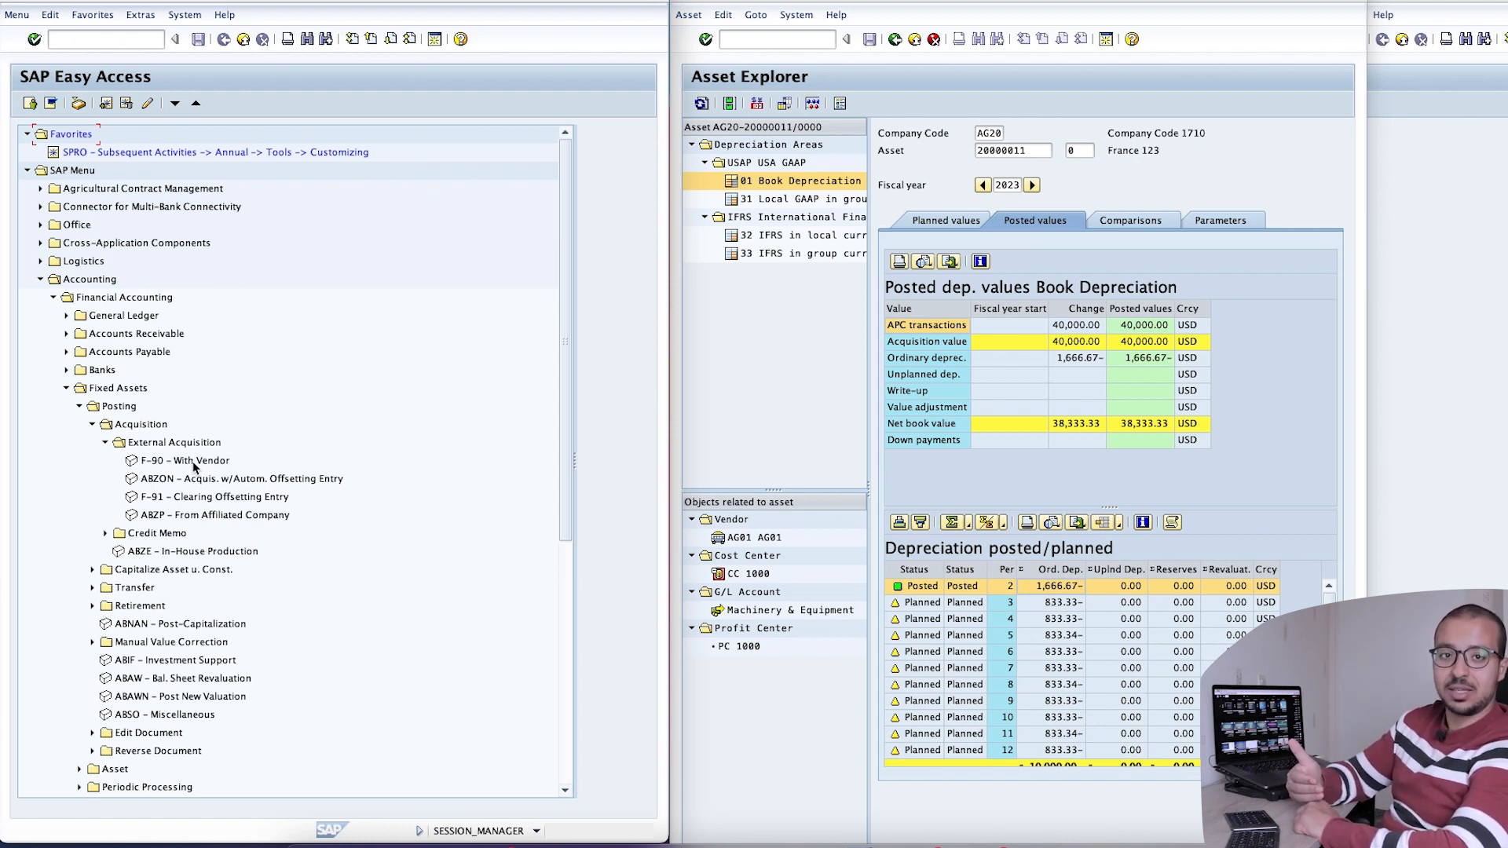
double_click(188, 483)
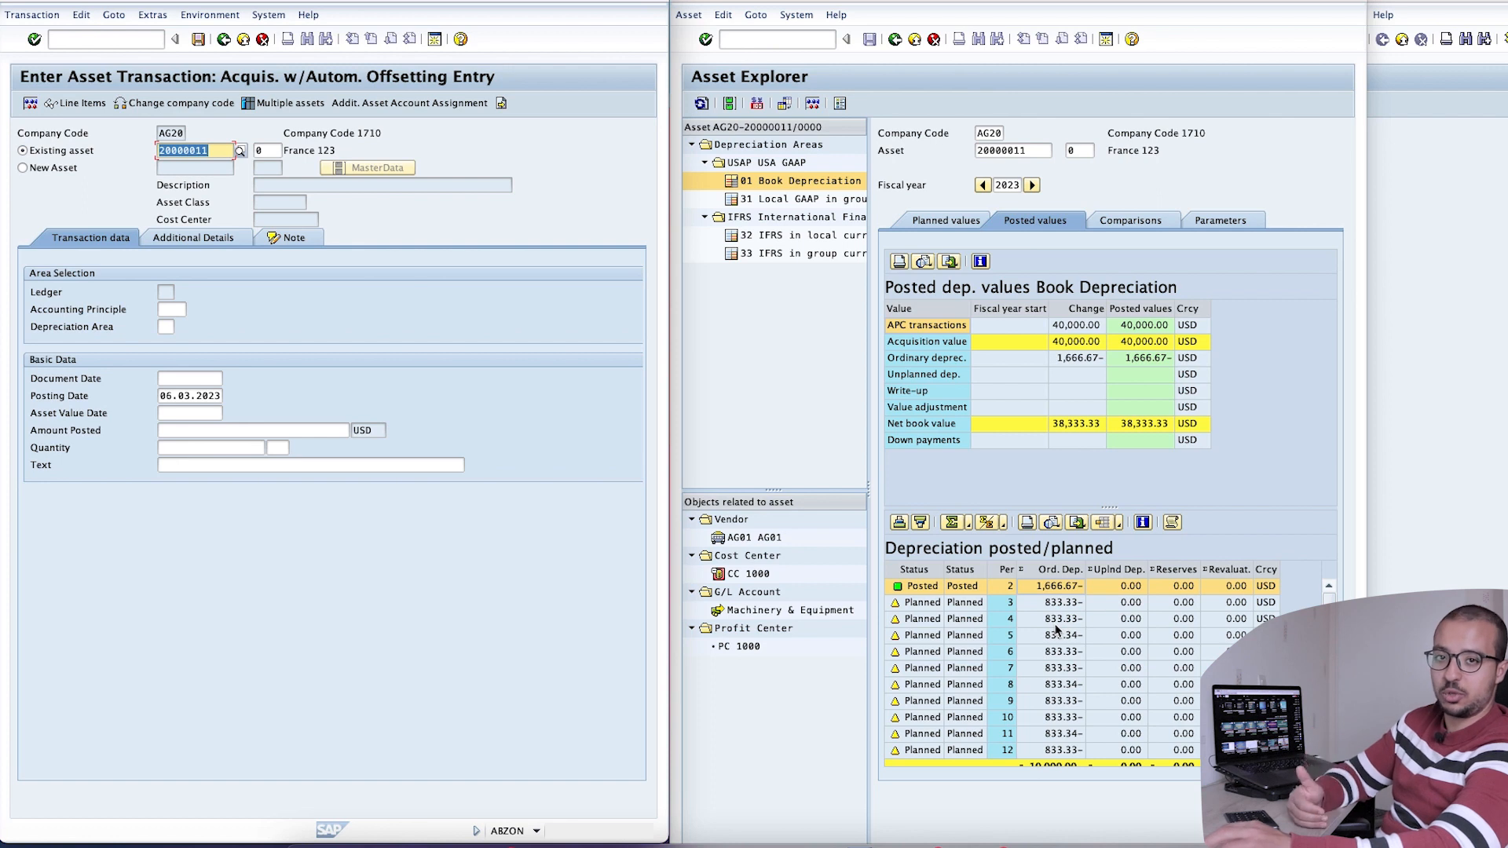
Set the document date and posting date of the asset acquisition to 01.03.2023
click(189, 380)
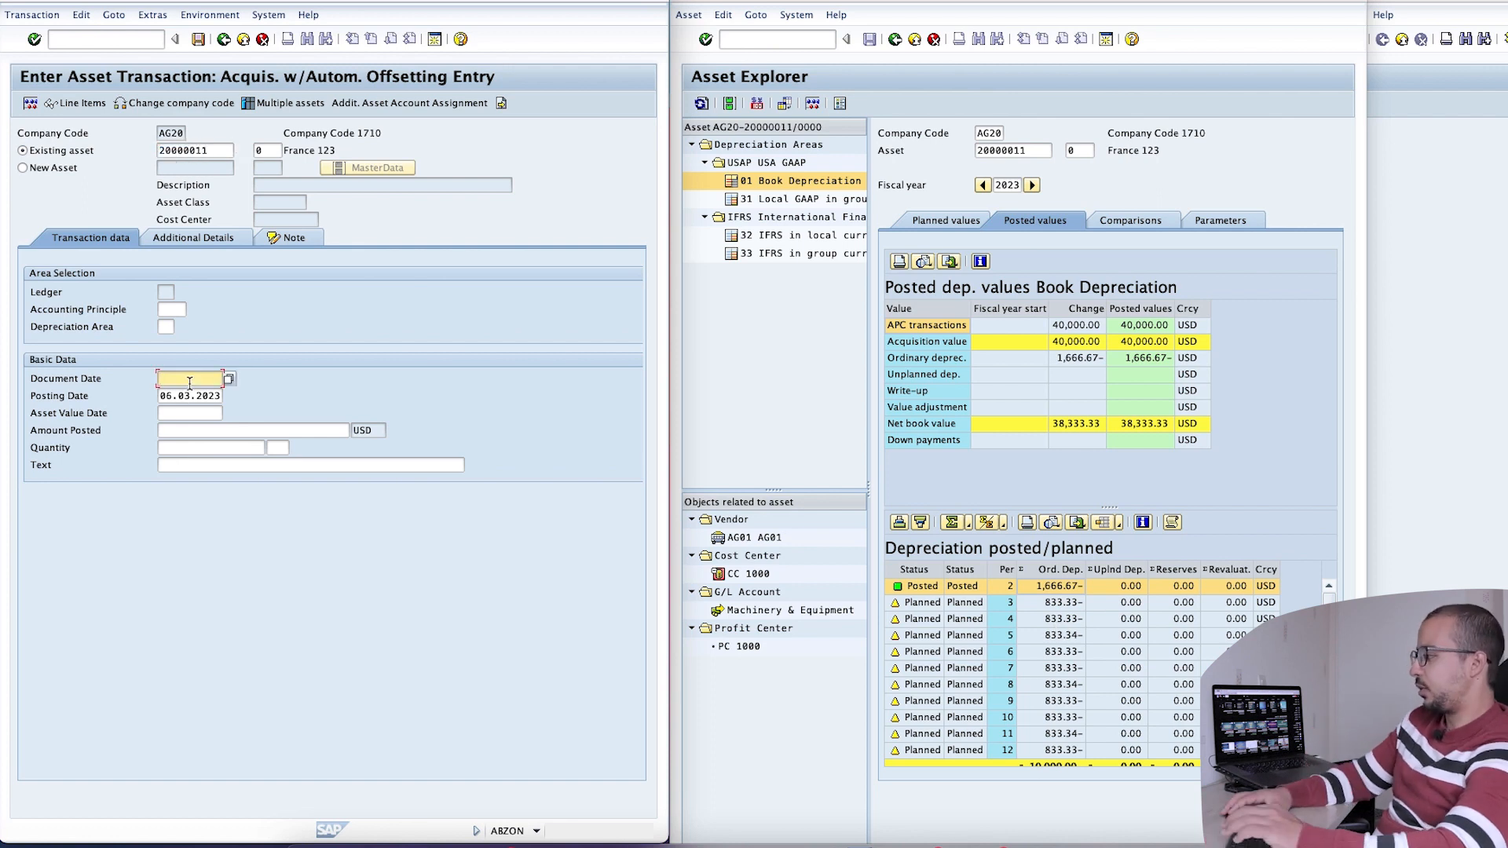
text(0)
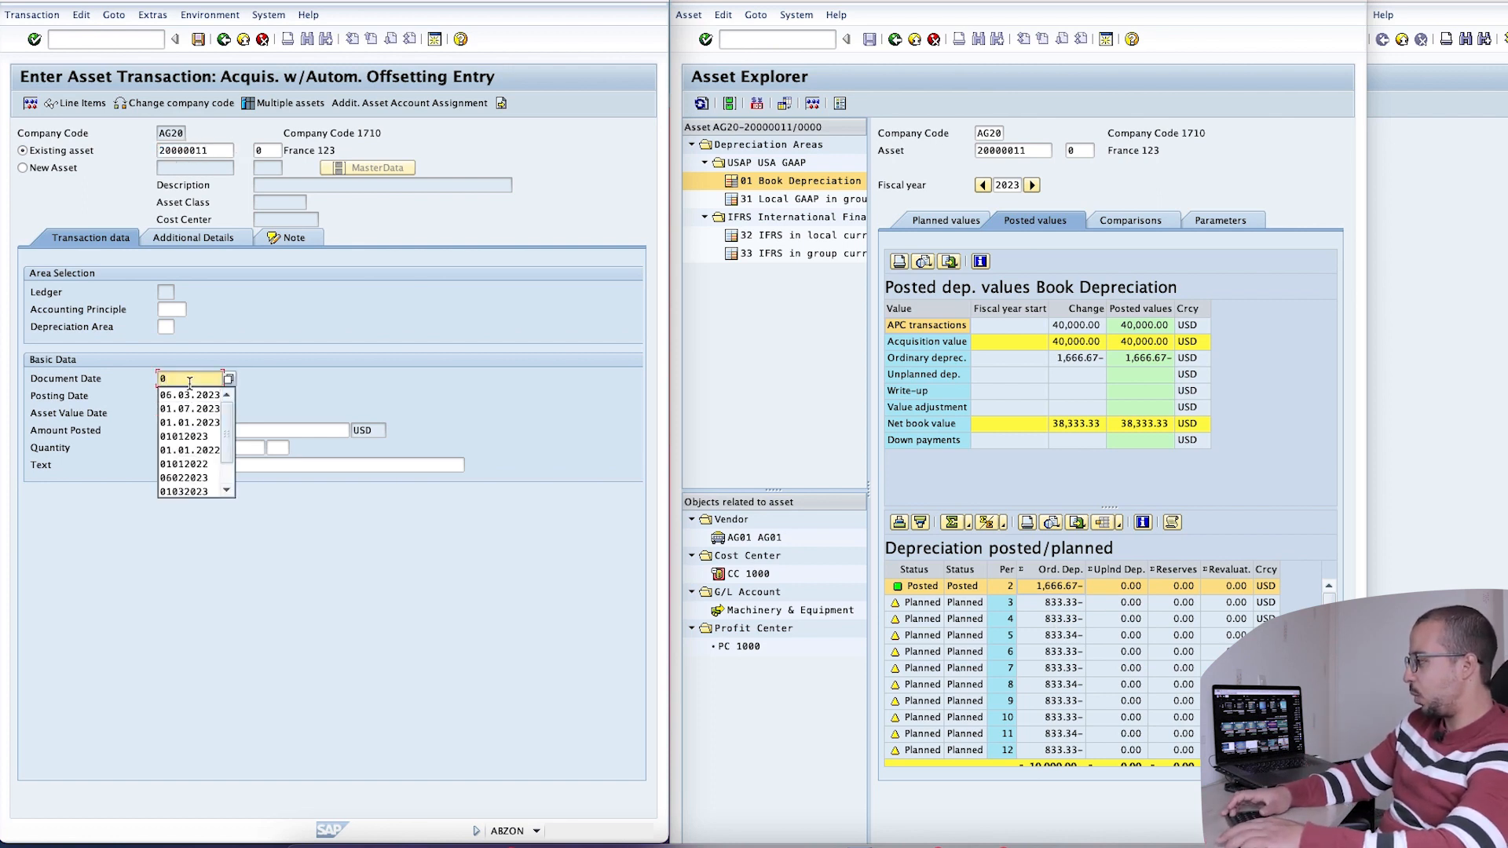
text(1032023)
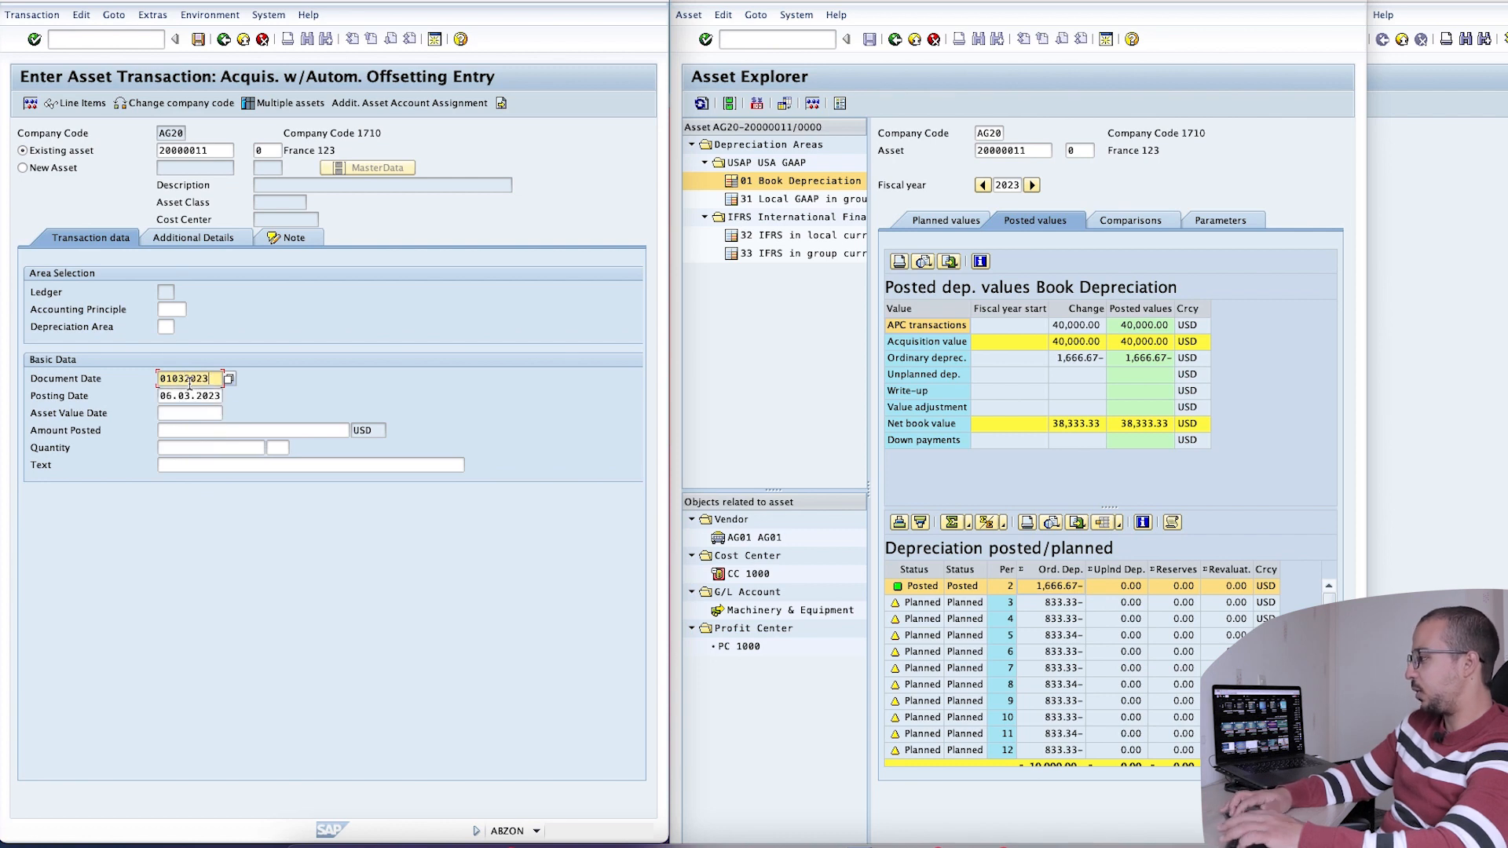
key(Tab)
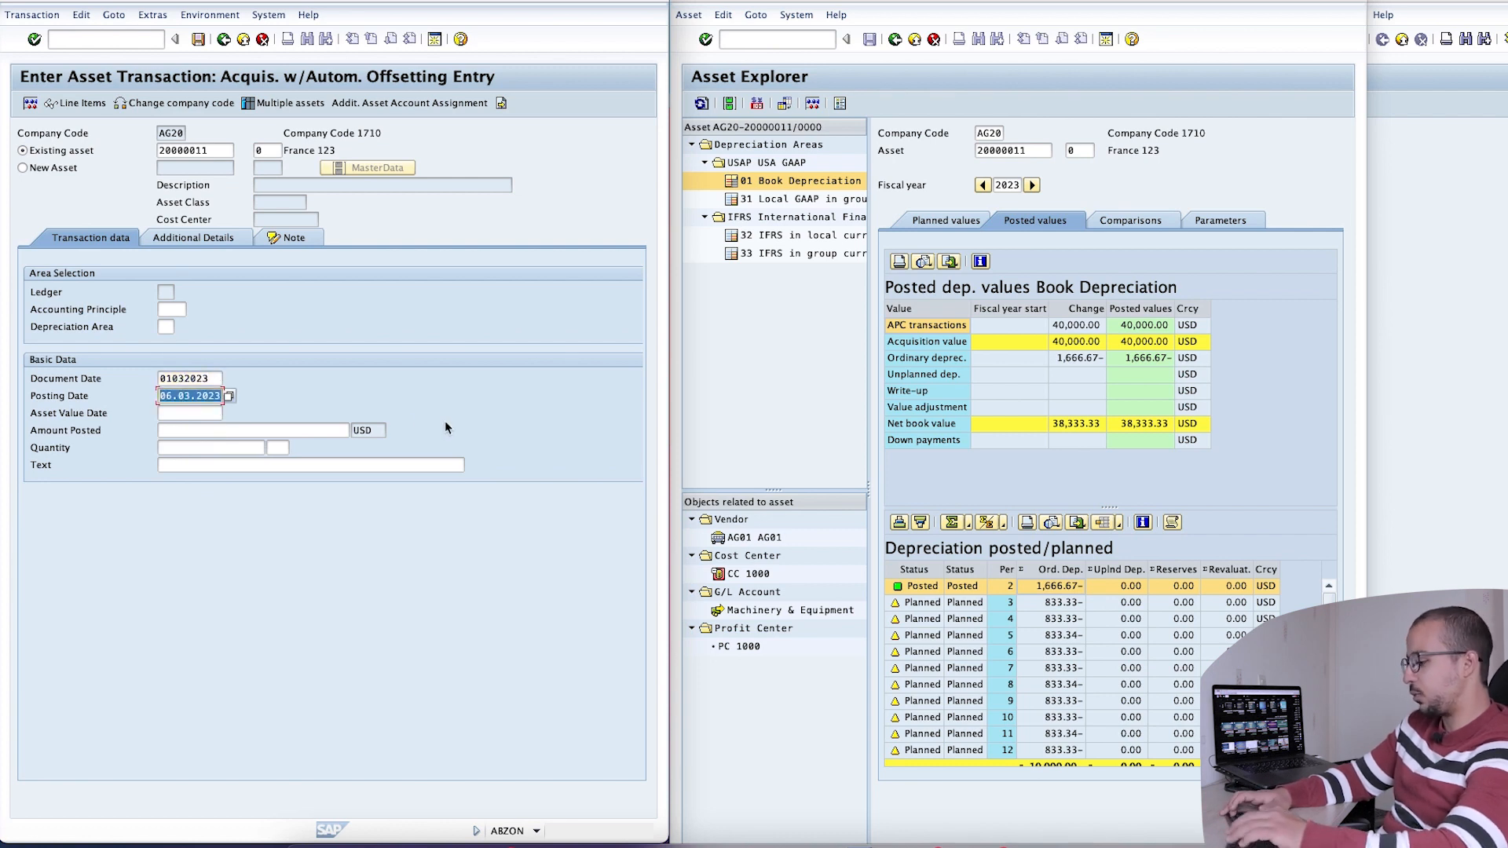
text(01032023)
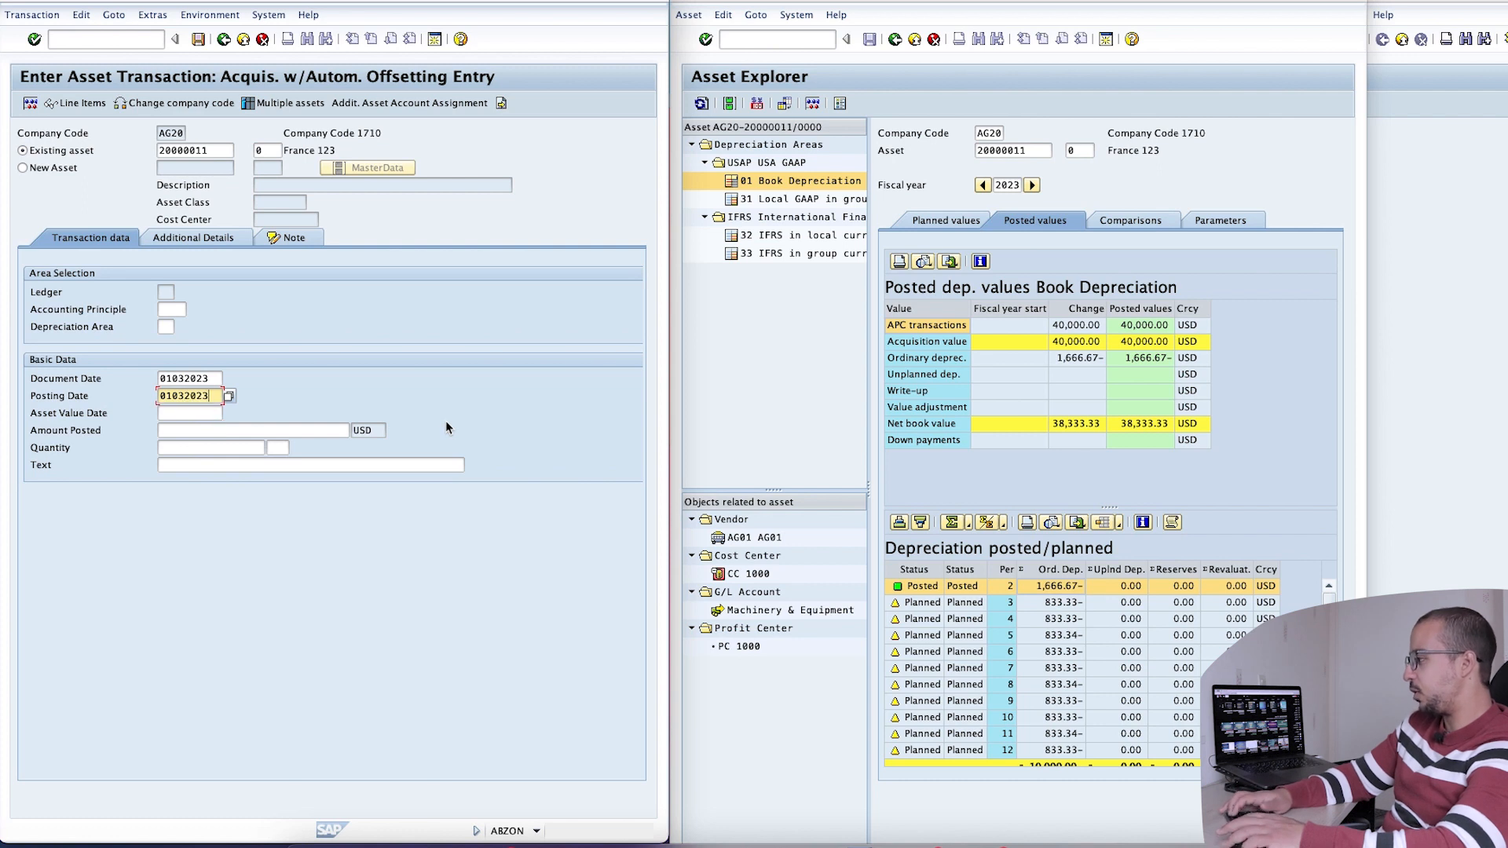
Set the asset value date to 01.01.2023 and validate the entered dates
click(180, 414)
text(01)
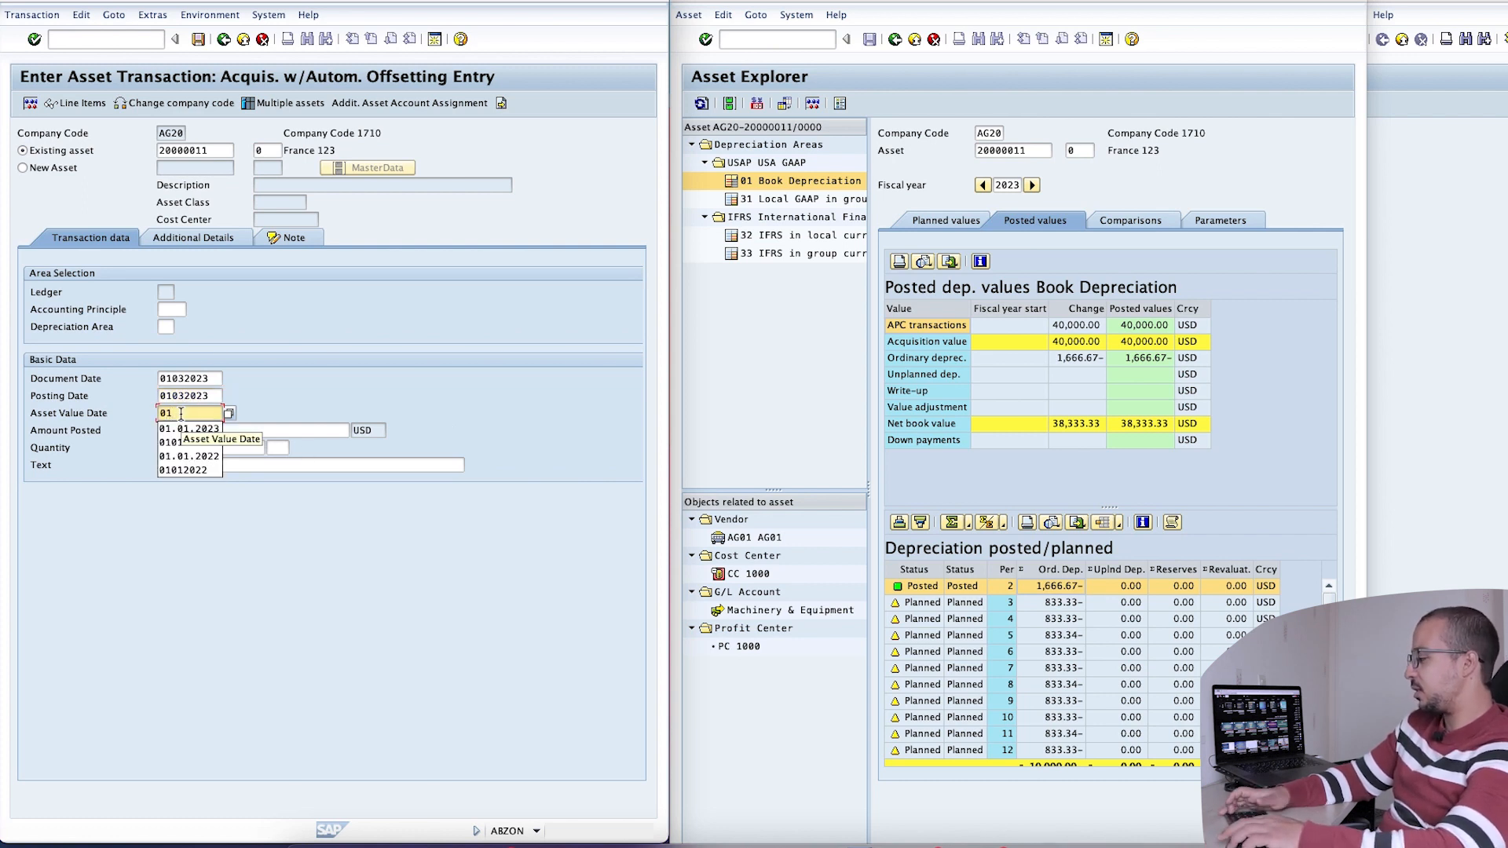
key(BackSpace)
key(BackSpace)
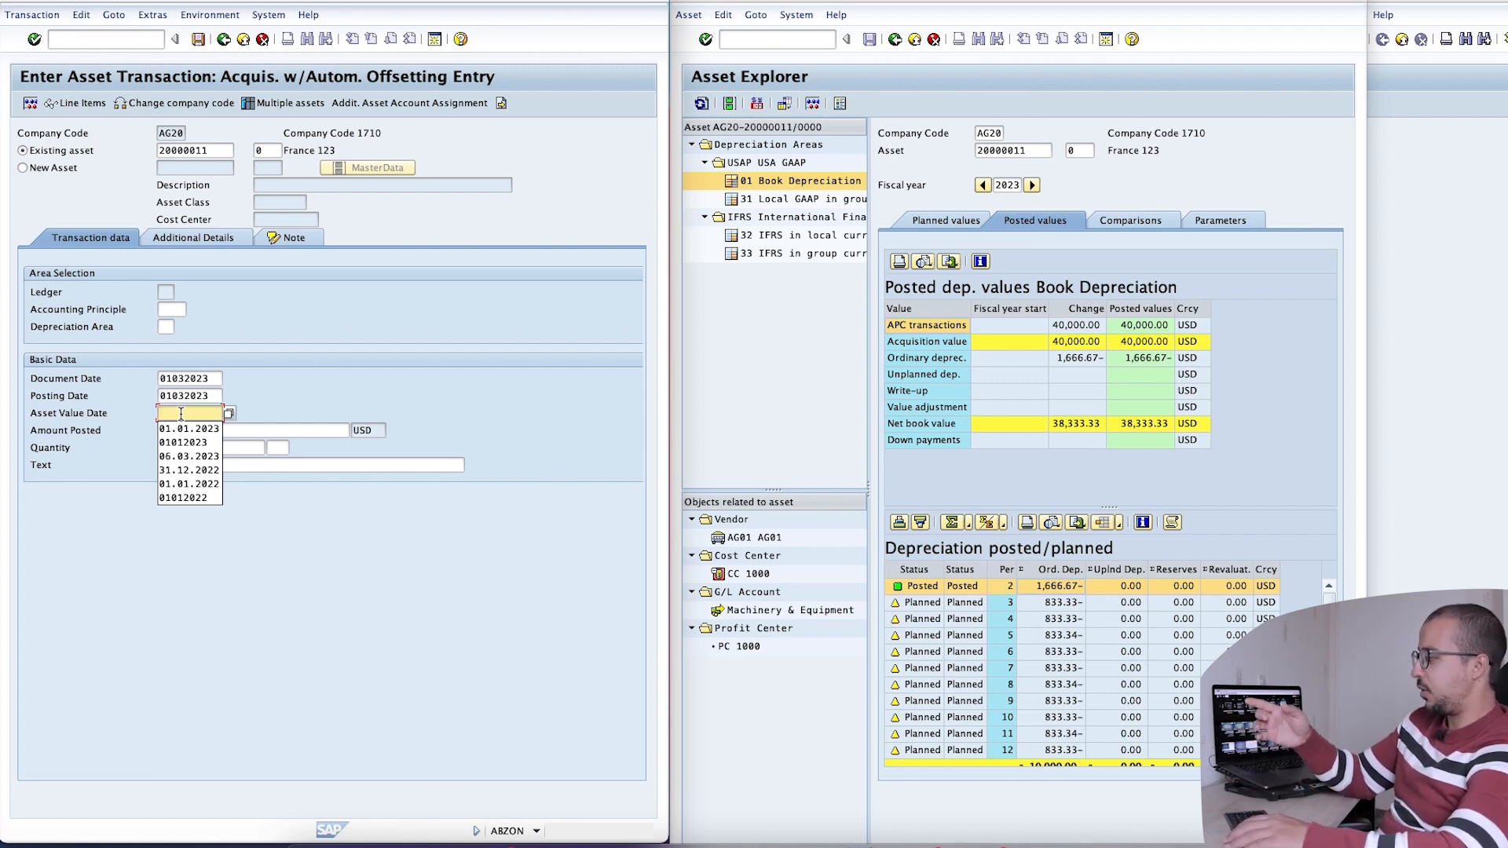
text(012023)
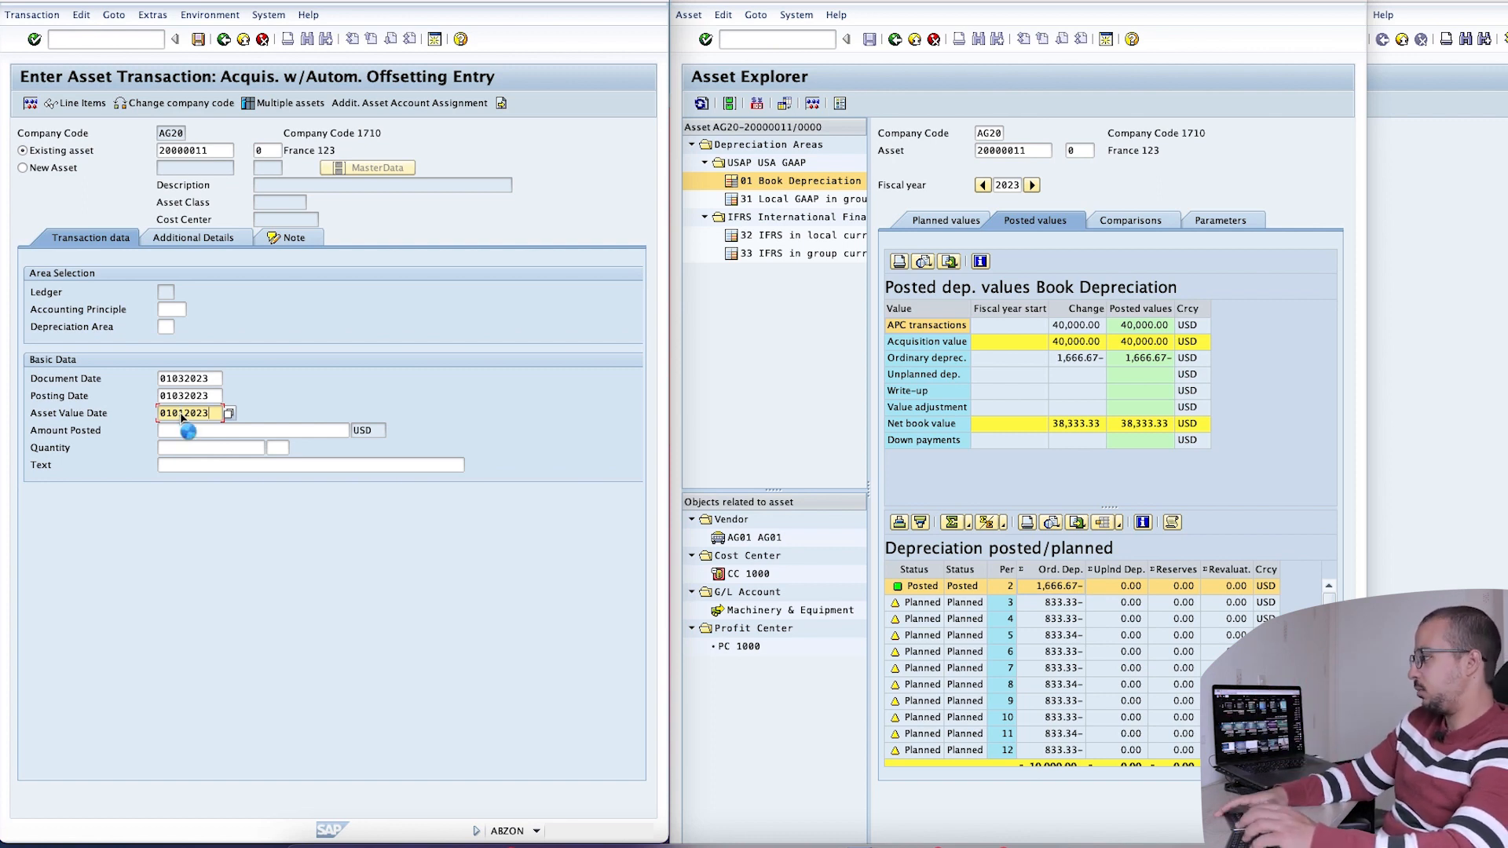
key(Return)
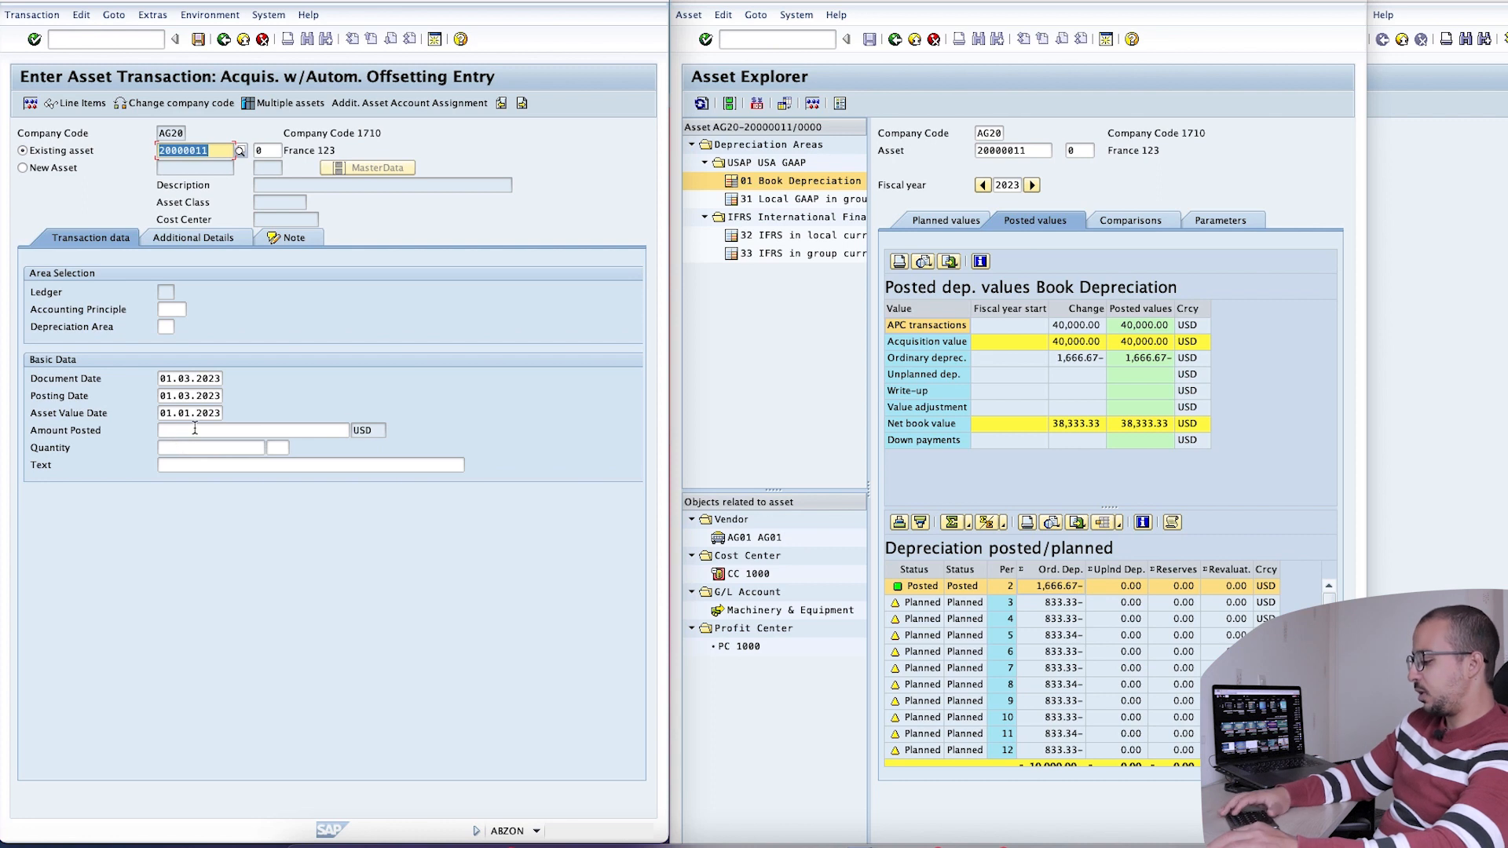
Enter 4,000 USD as the amount posted and post the asset acquisition
click(194, 429)
text(4000)
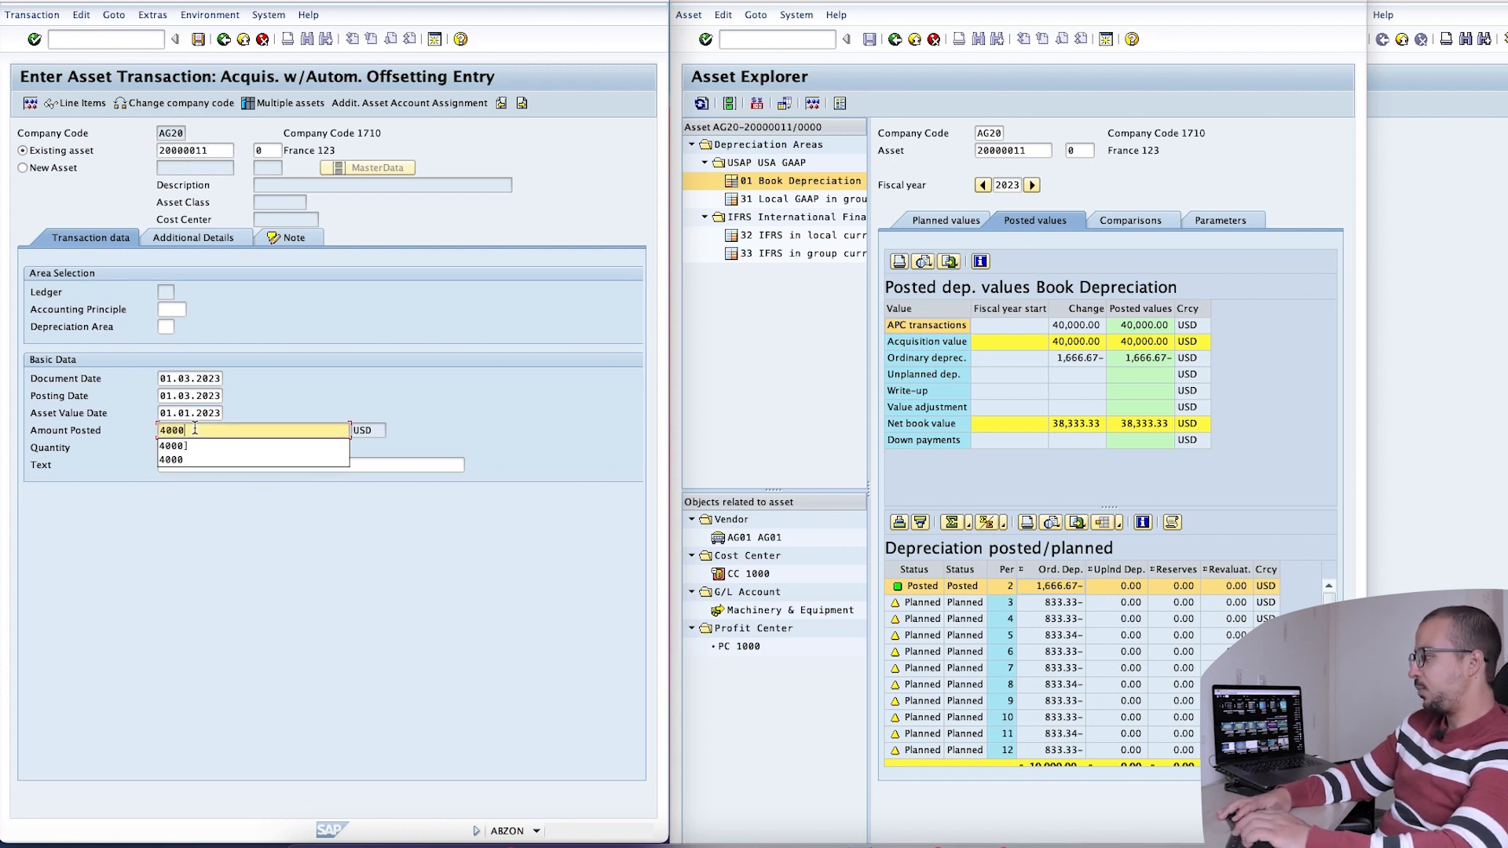
key(Return)
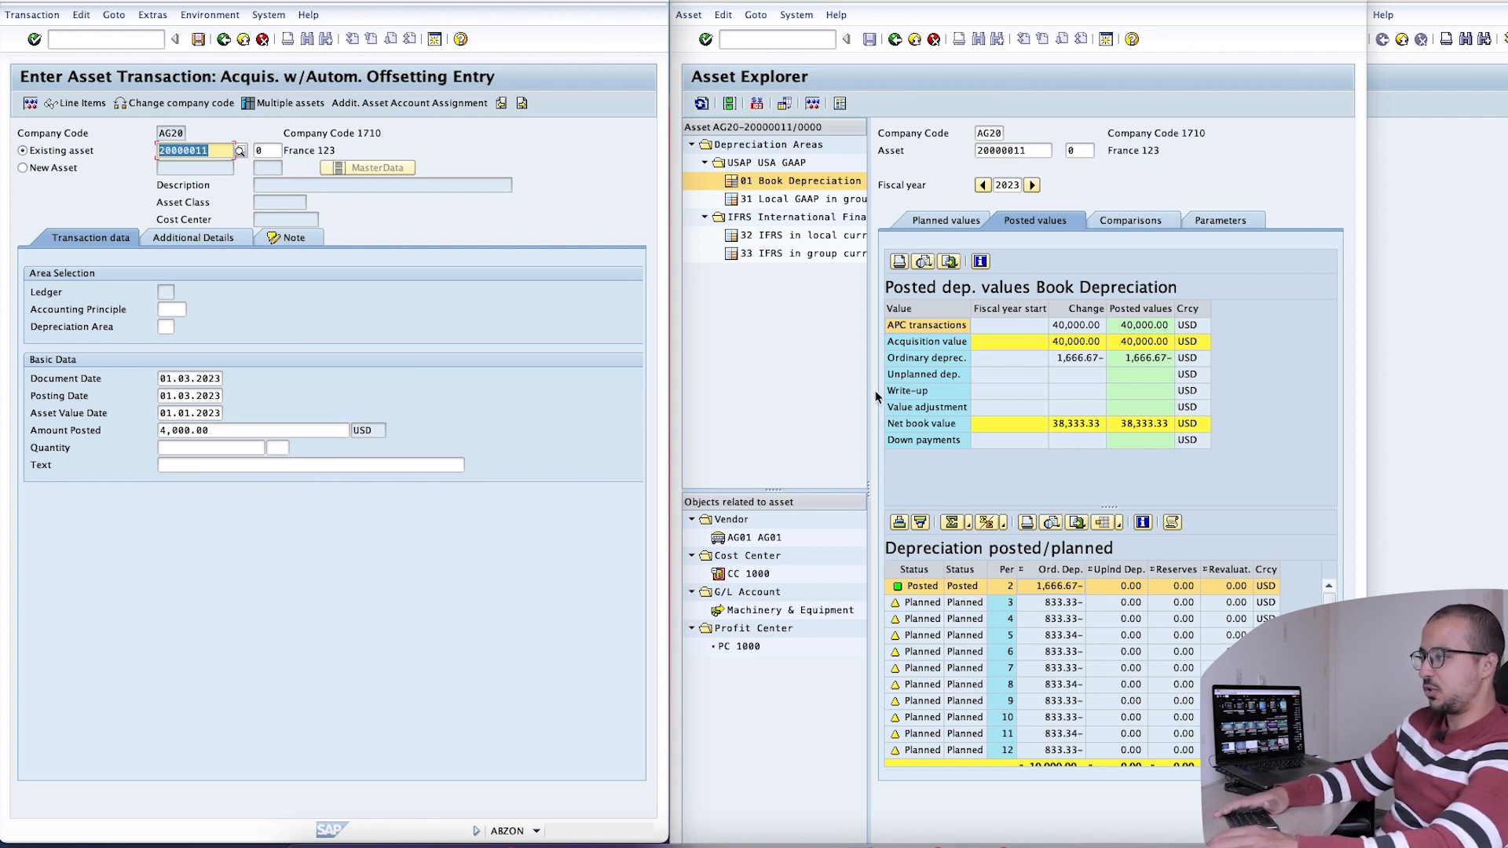
click(198, 38)
Open the accounting document of the 4,000 USD acquisition in the Asset Explorer, check its dates and clearing account line, and return
click(808, 432)
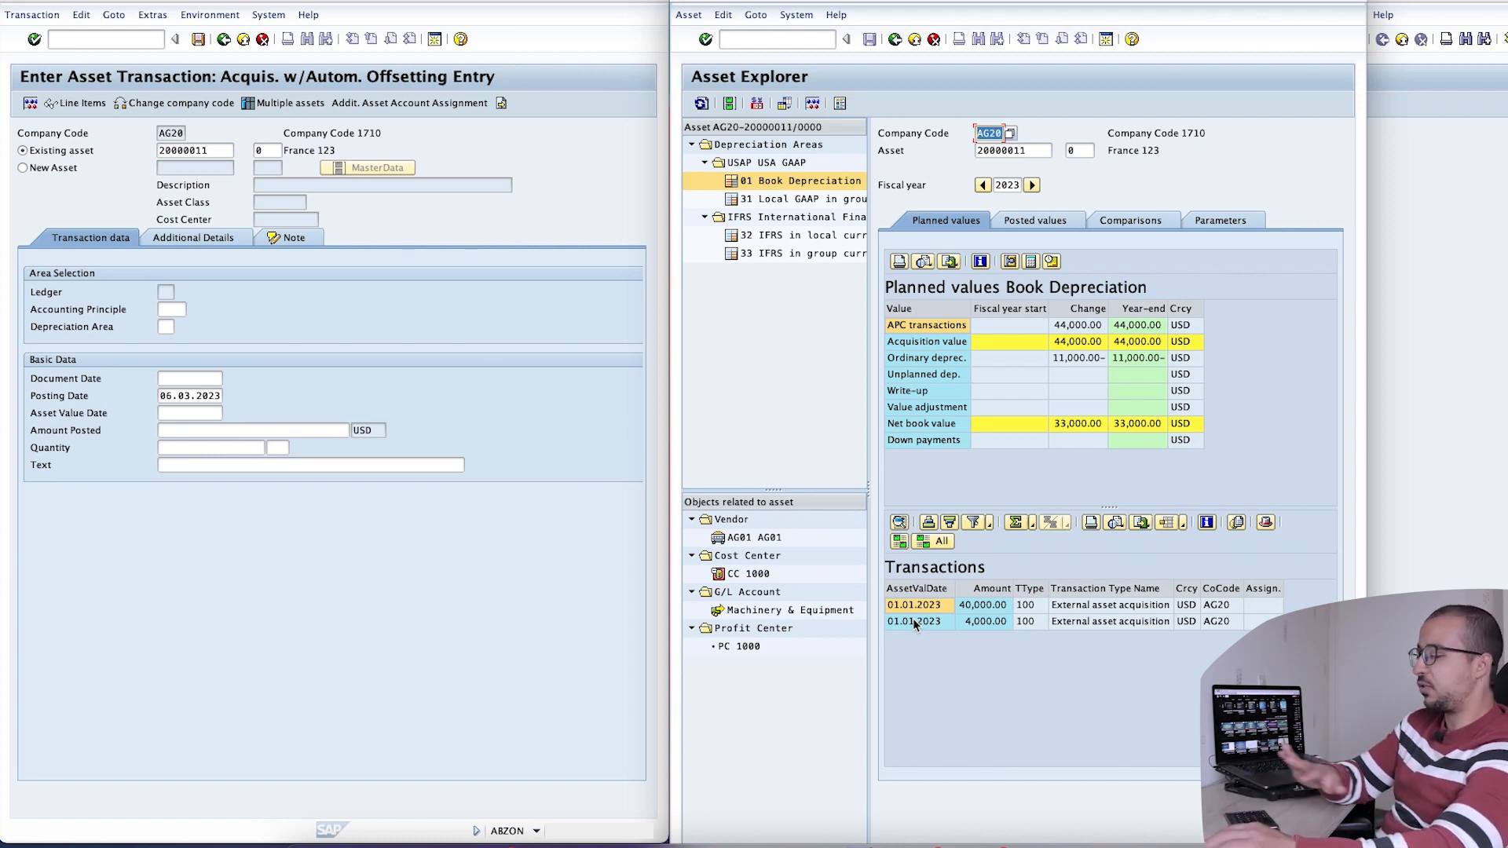
double_click(989, 622)
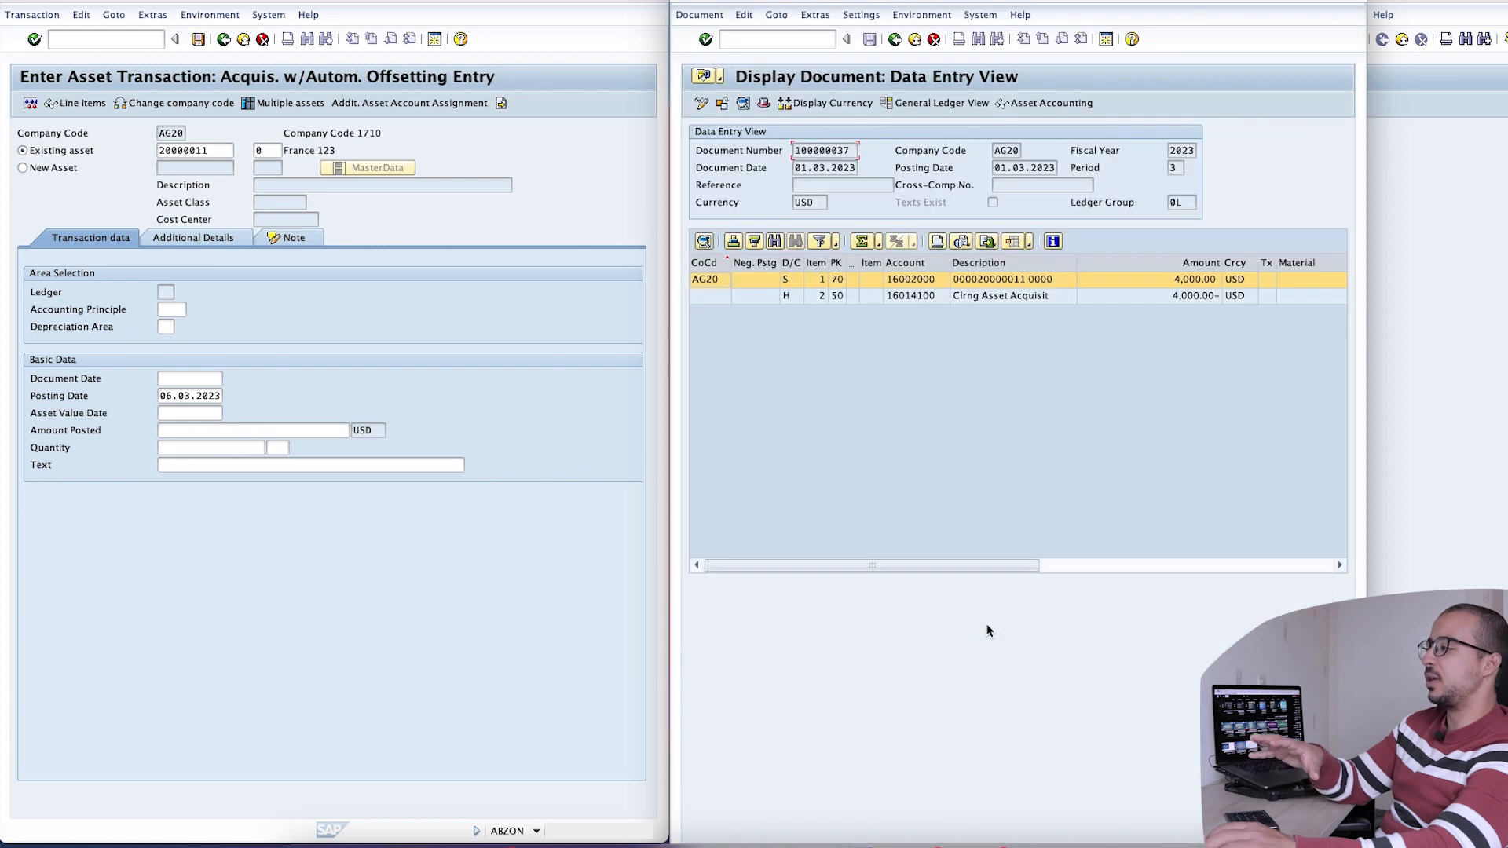
drag(793, 167, 858, 168)
click(1024, 169)
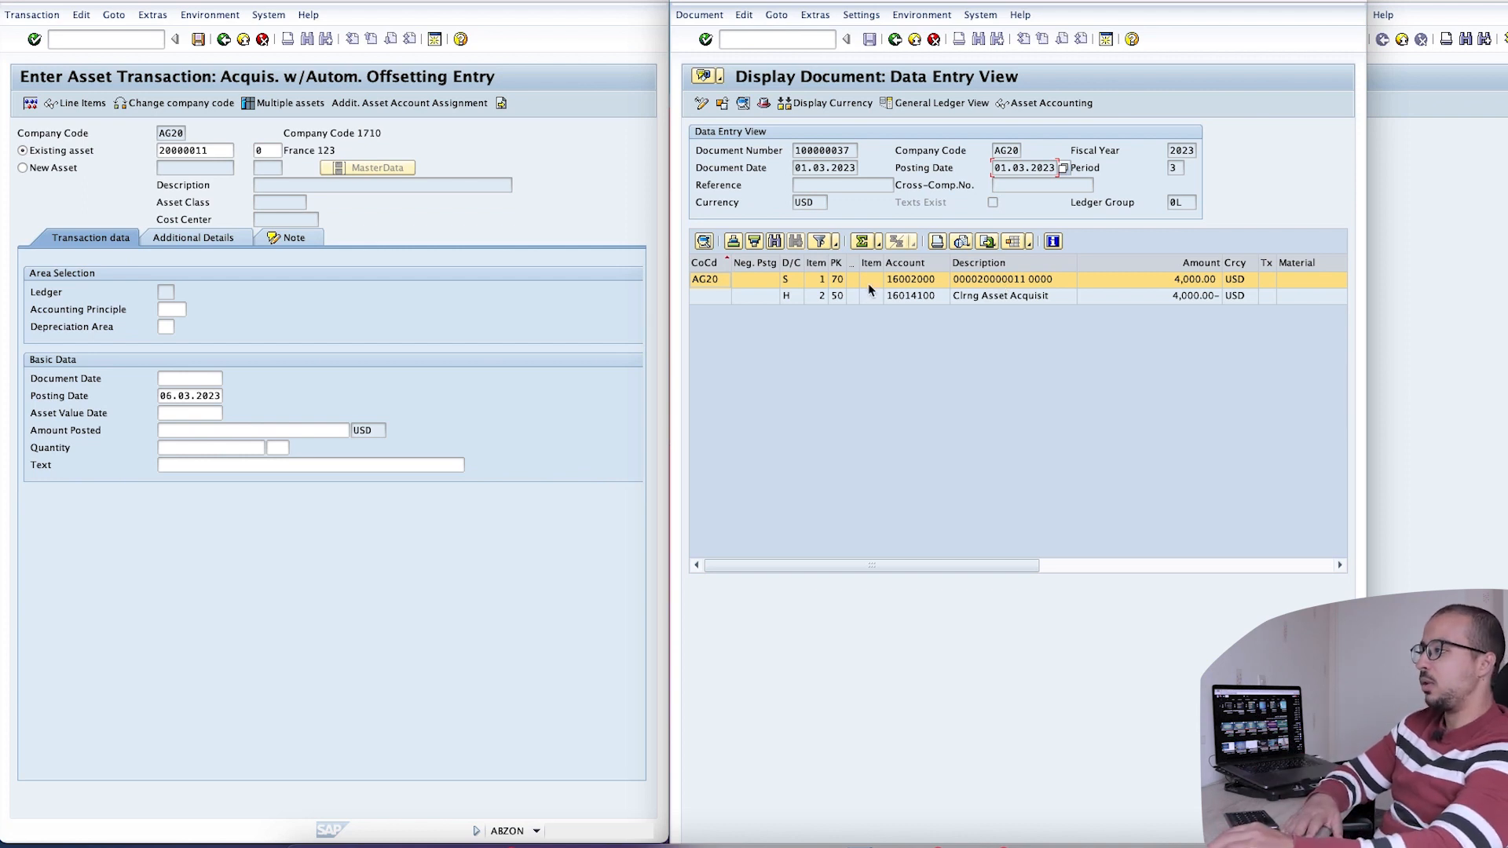
scroll(978, 291, right, 1)
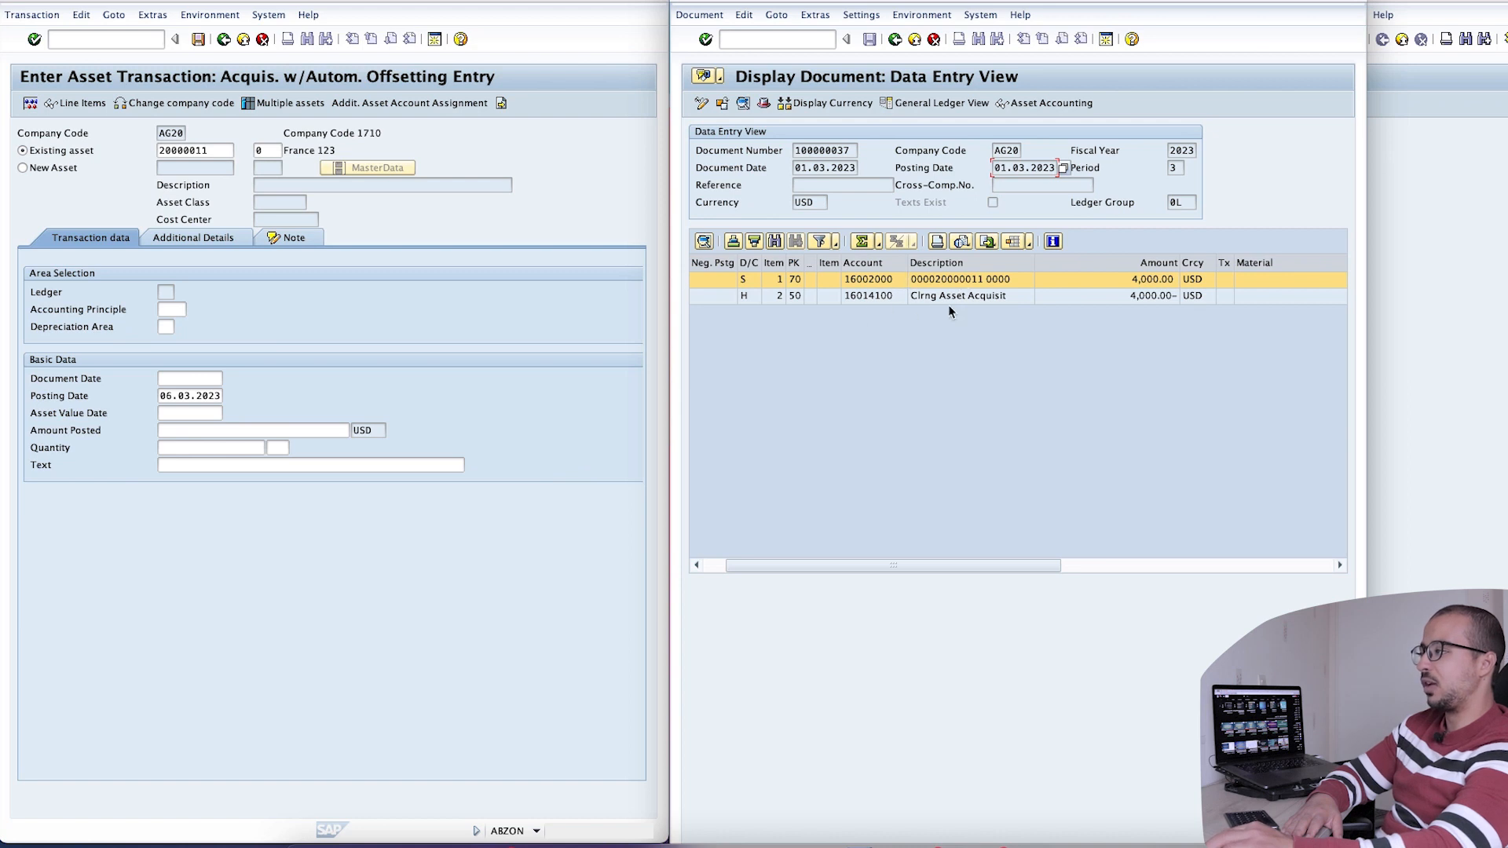
click(873, 297)
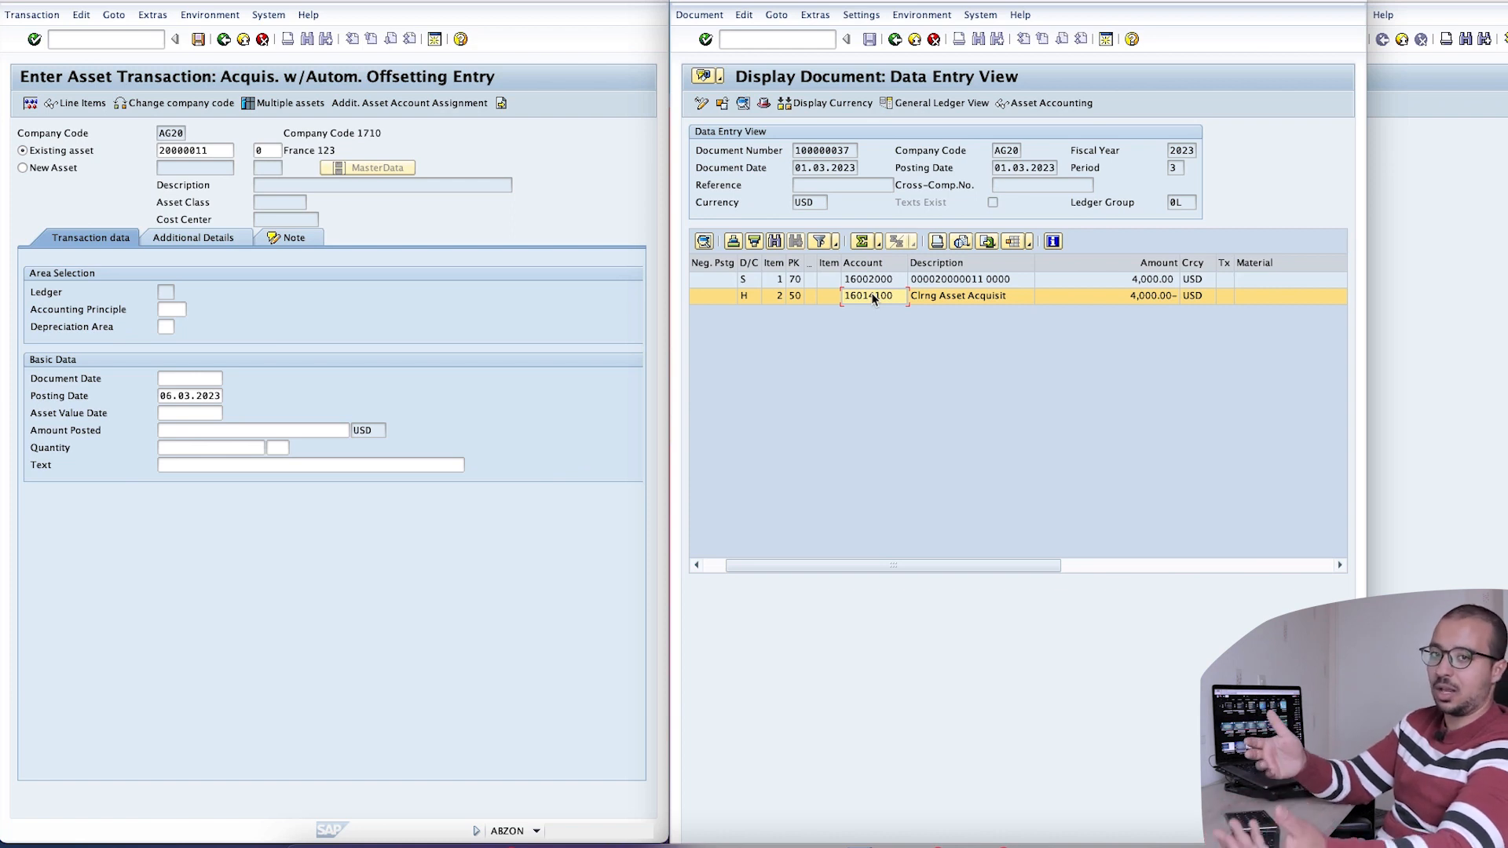
click(896, 39)
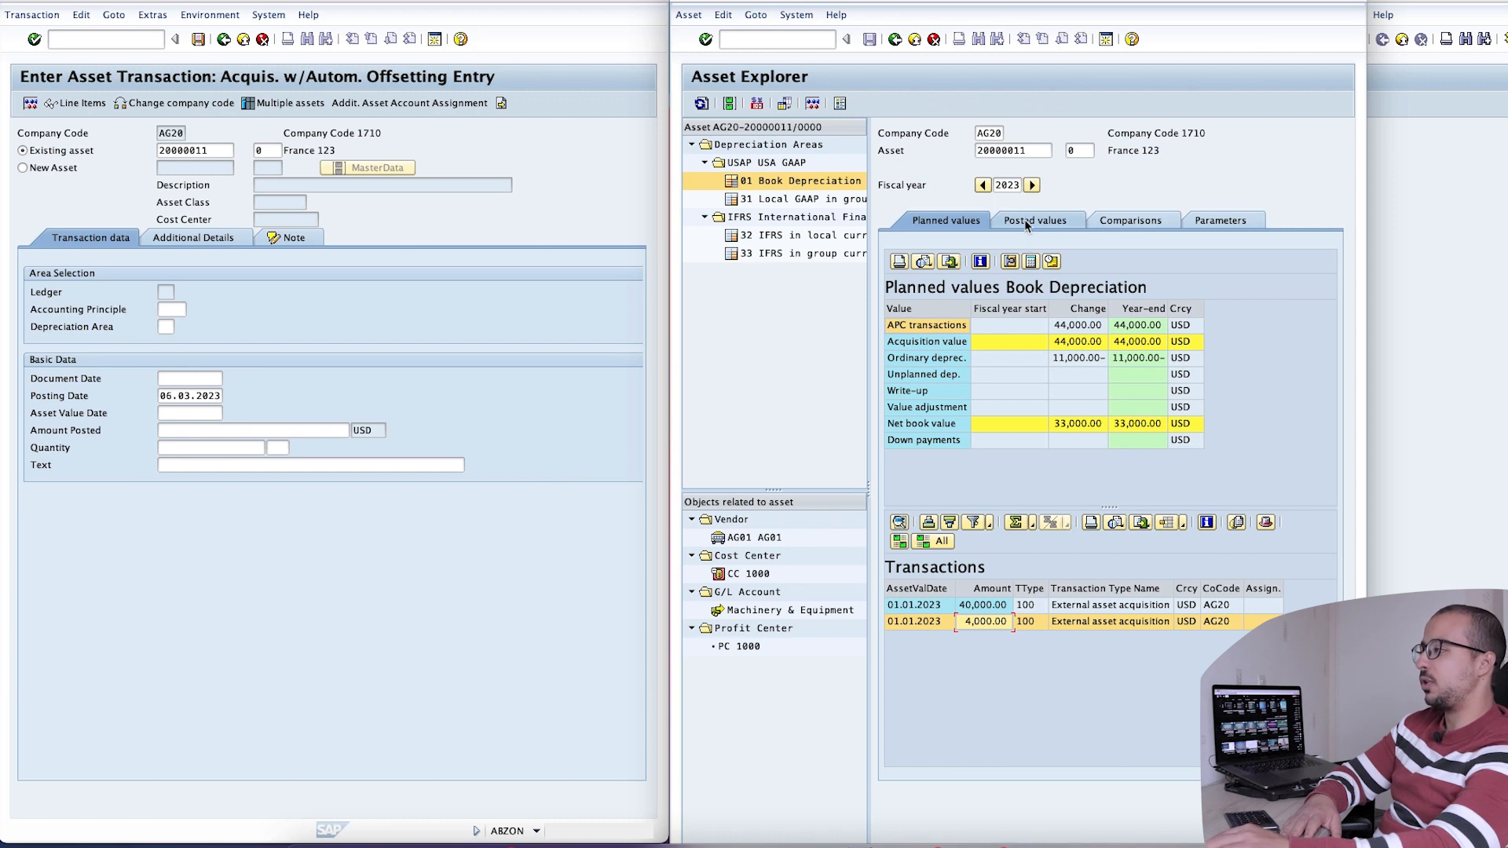
Examine the asset's posted depreciation by period, its planned values for 2023 and the book depreciation comparison for 2023–2027
click(1024, 220)
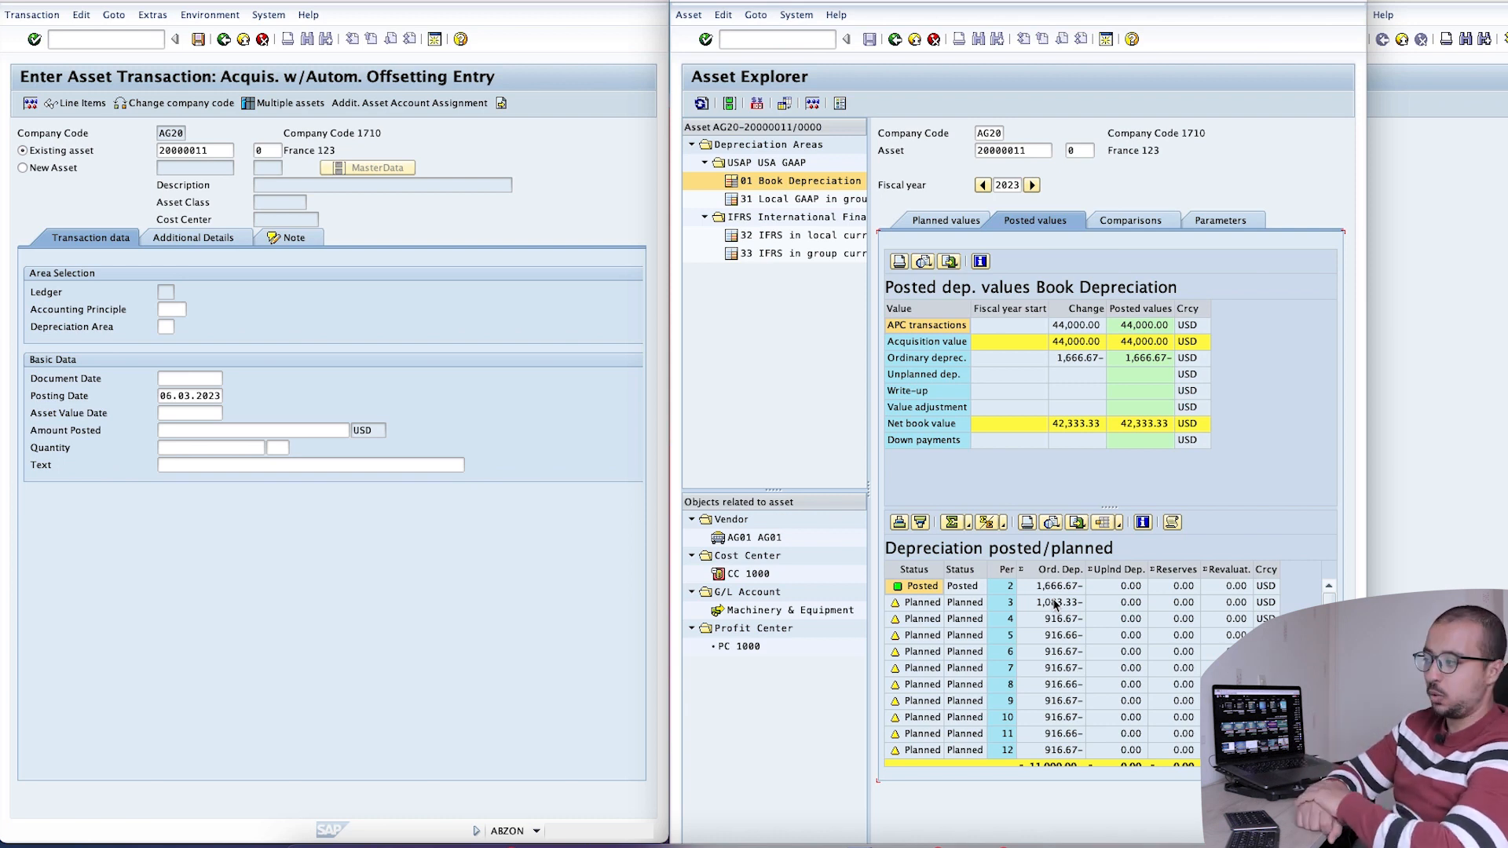
scroll(1080, 707, down, 1)
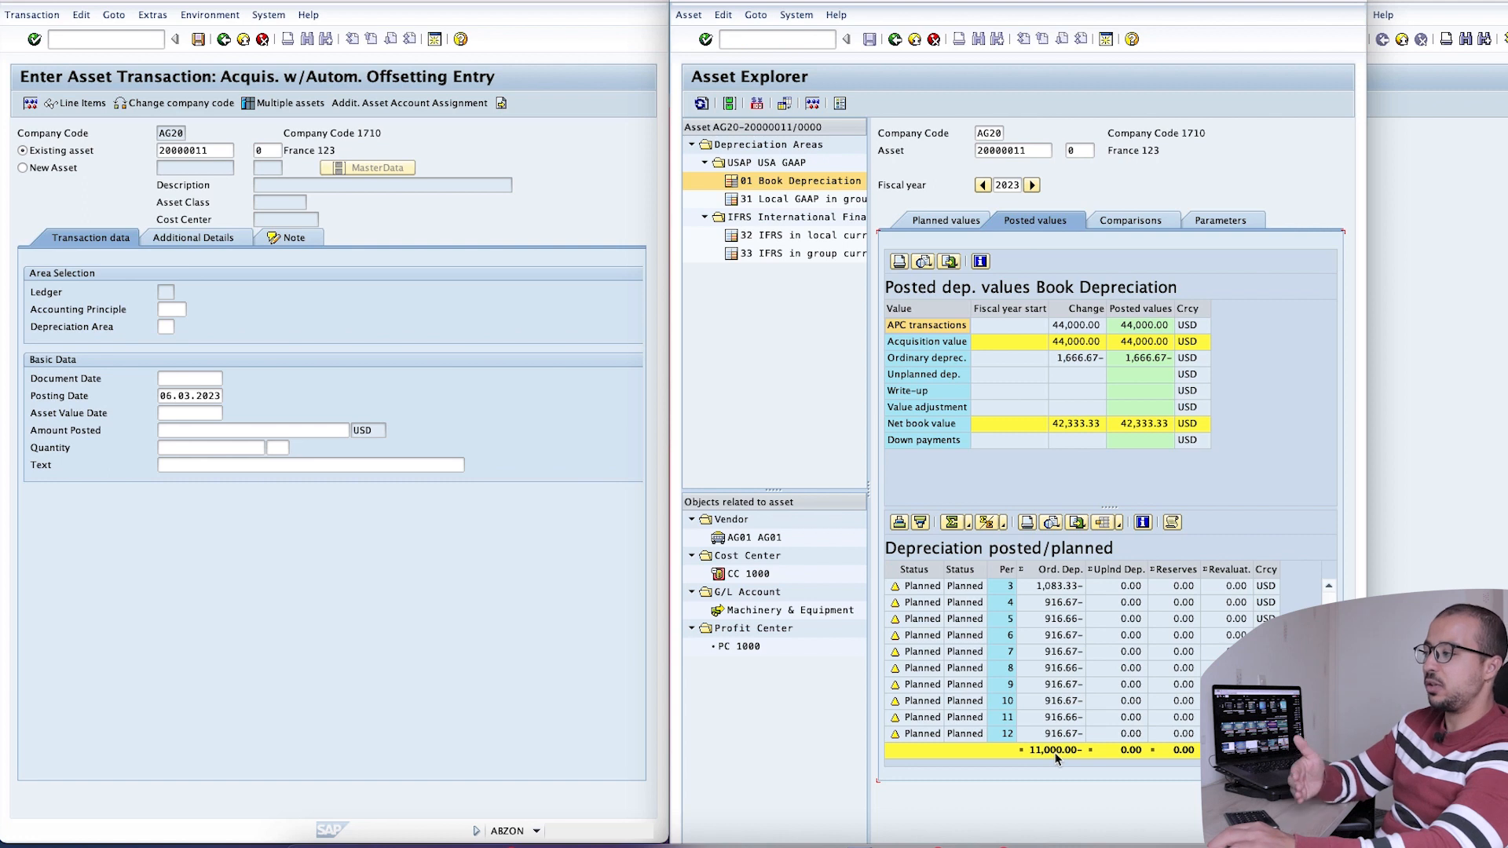
click(1133, 219)
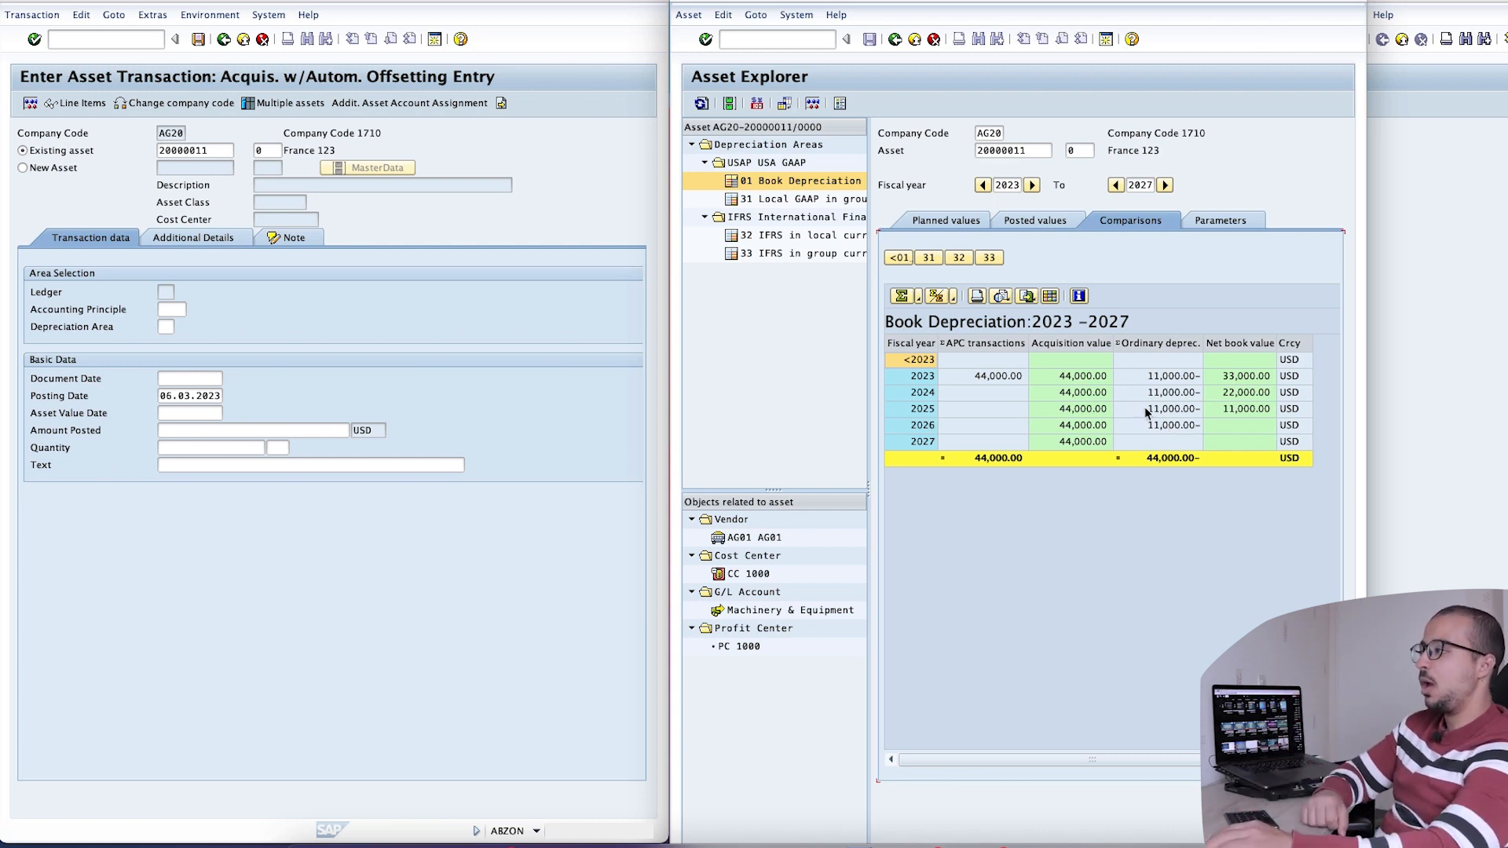
click(1028, 221)
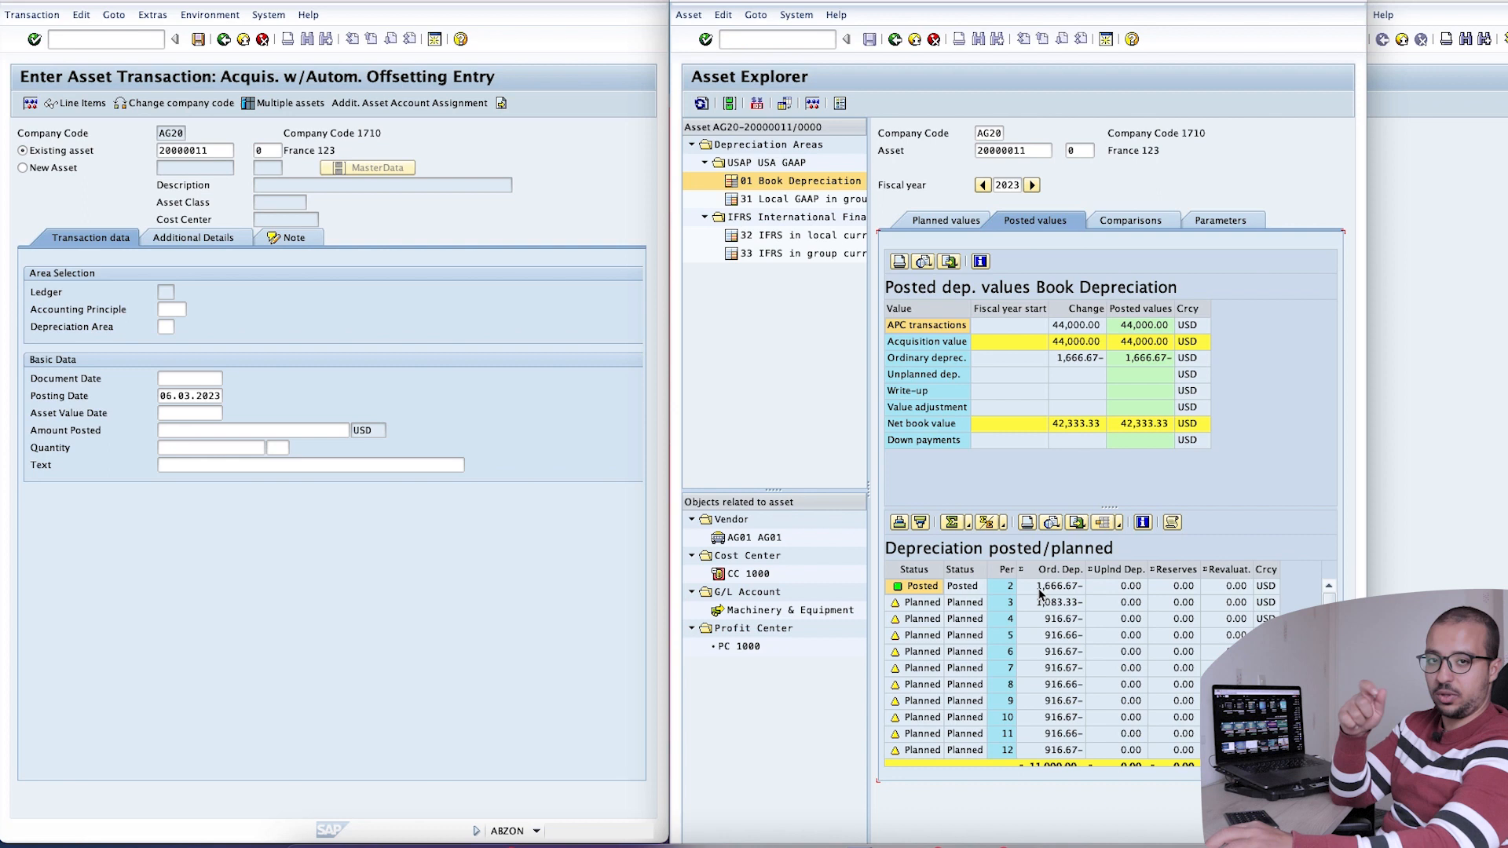
click(1051, 620)
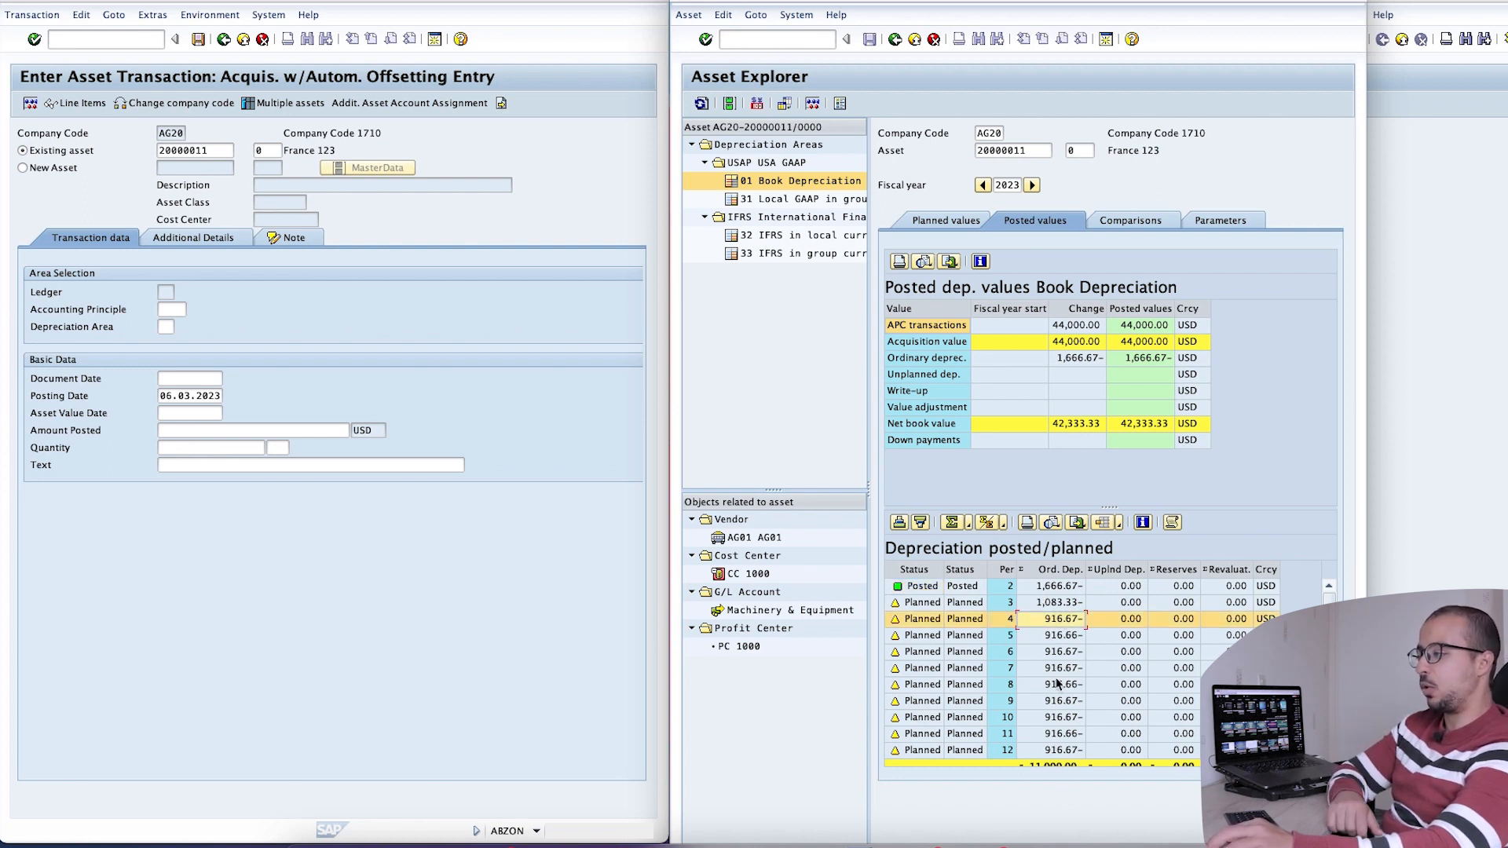
click(1031, 186)
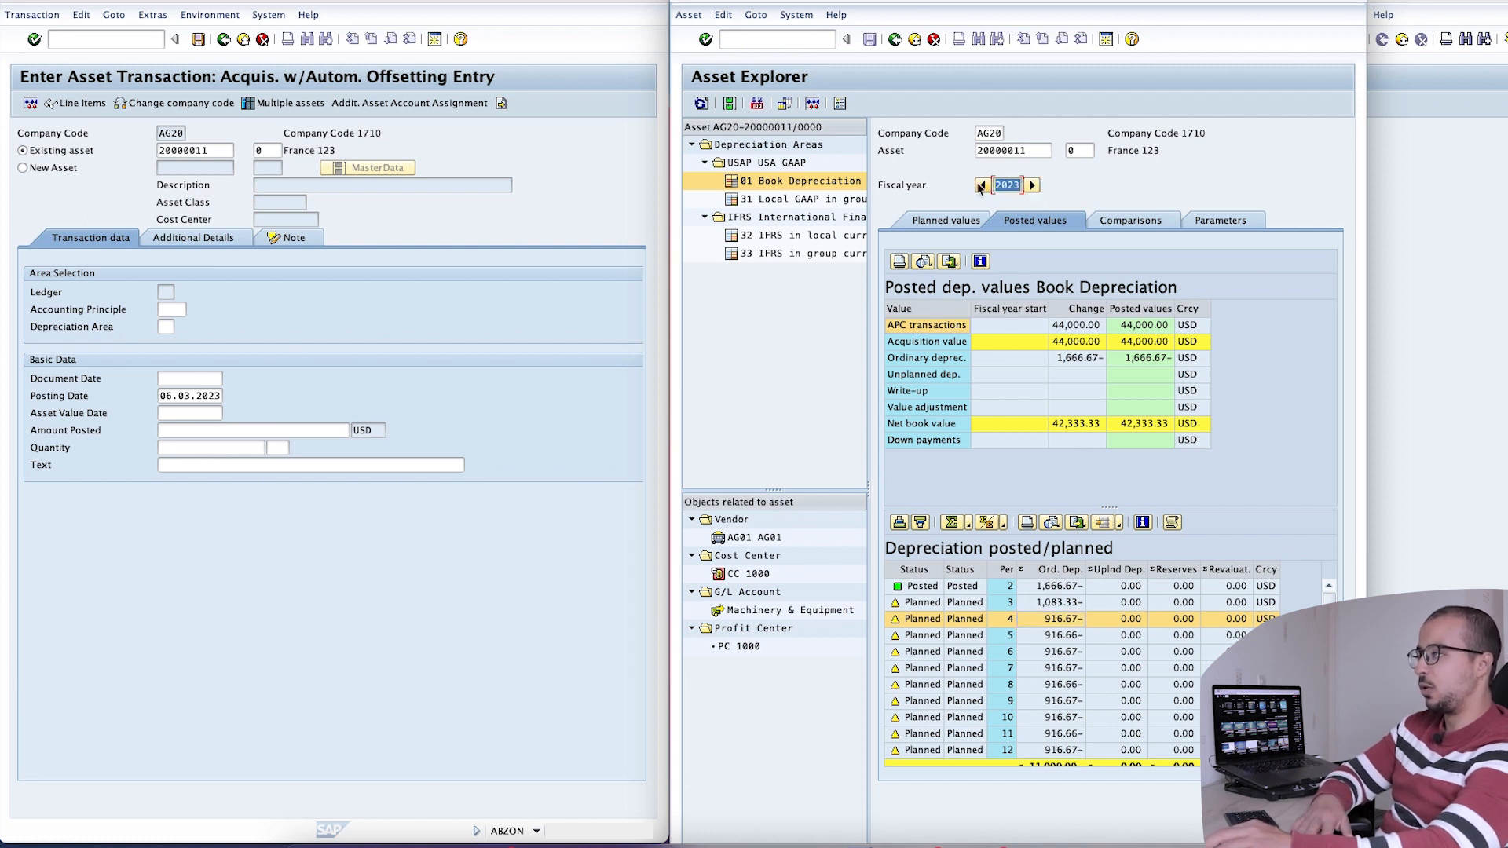
click(949, 220)
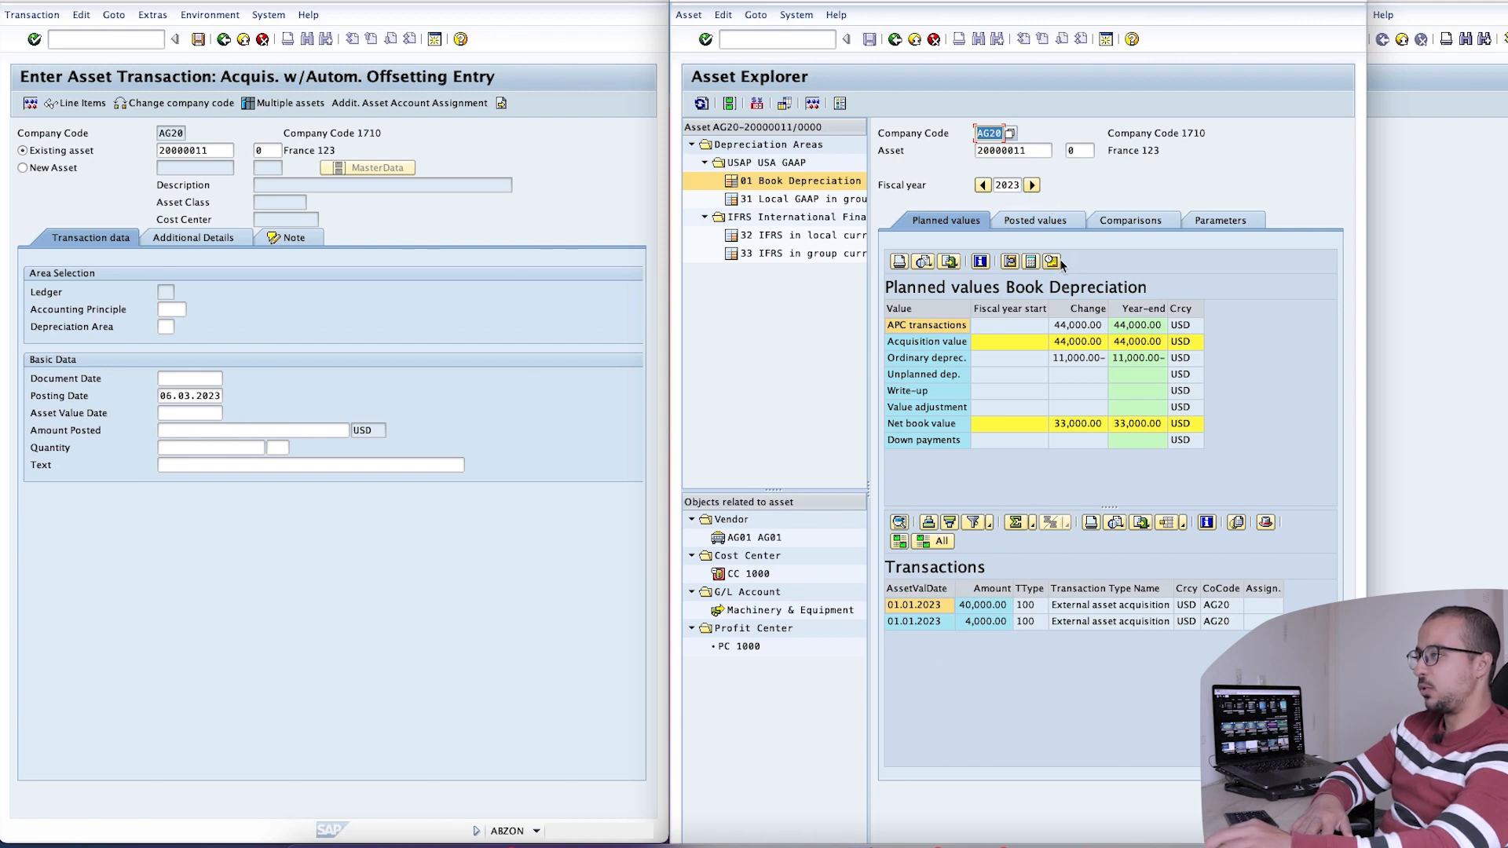
click(1102, 221)
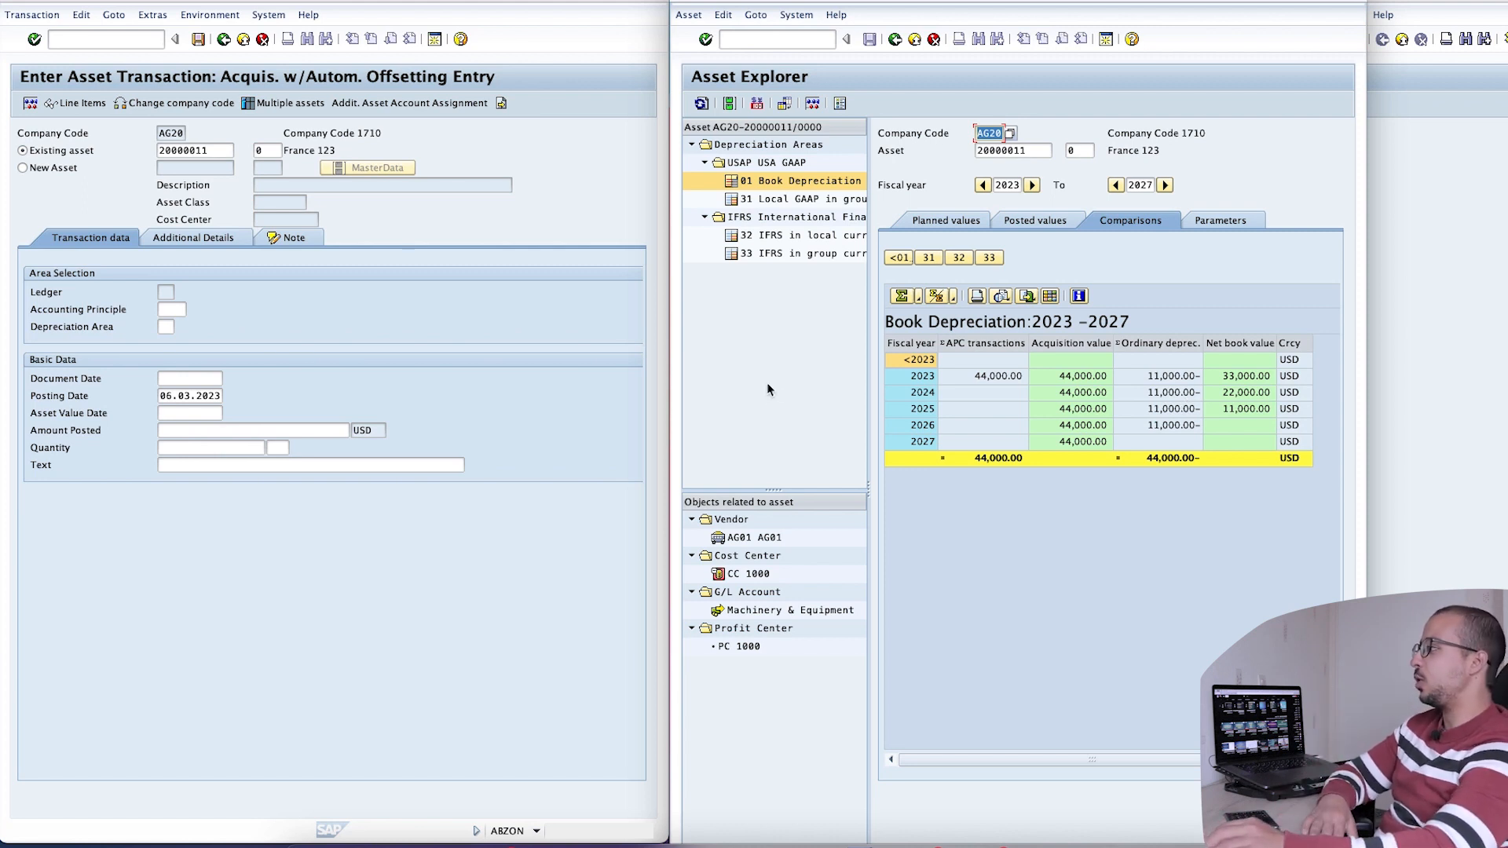
Leave the acquisition entry and the Asset Explorer, and open AS01 to create an asset
click(628, 149)
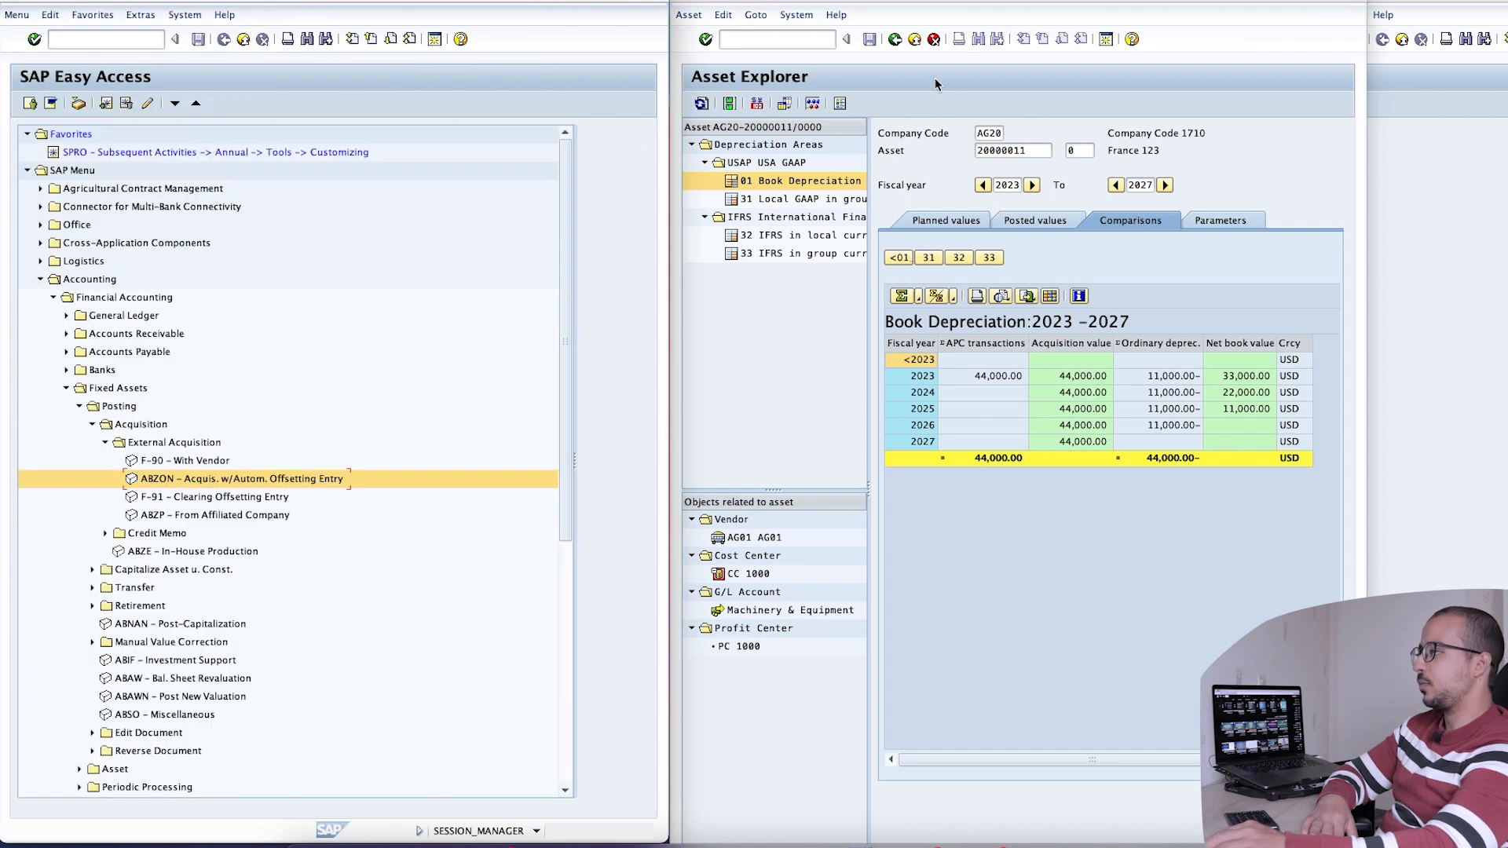
click(914, 39)
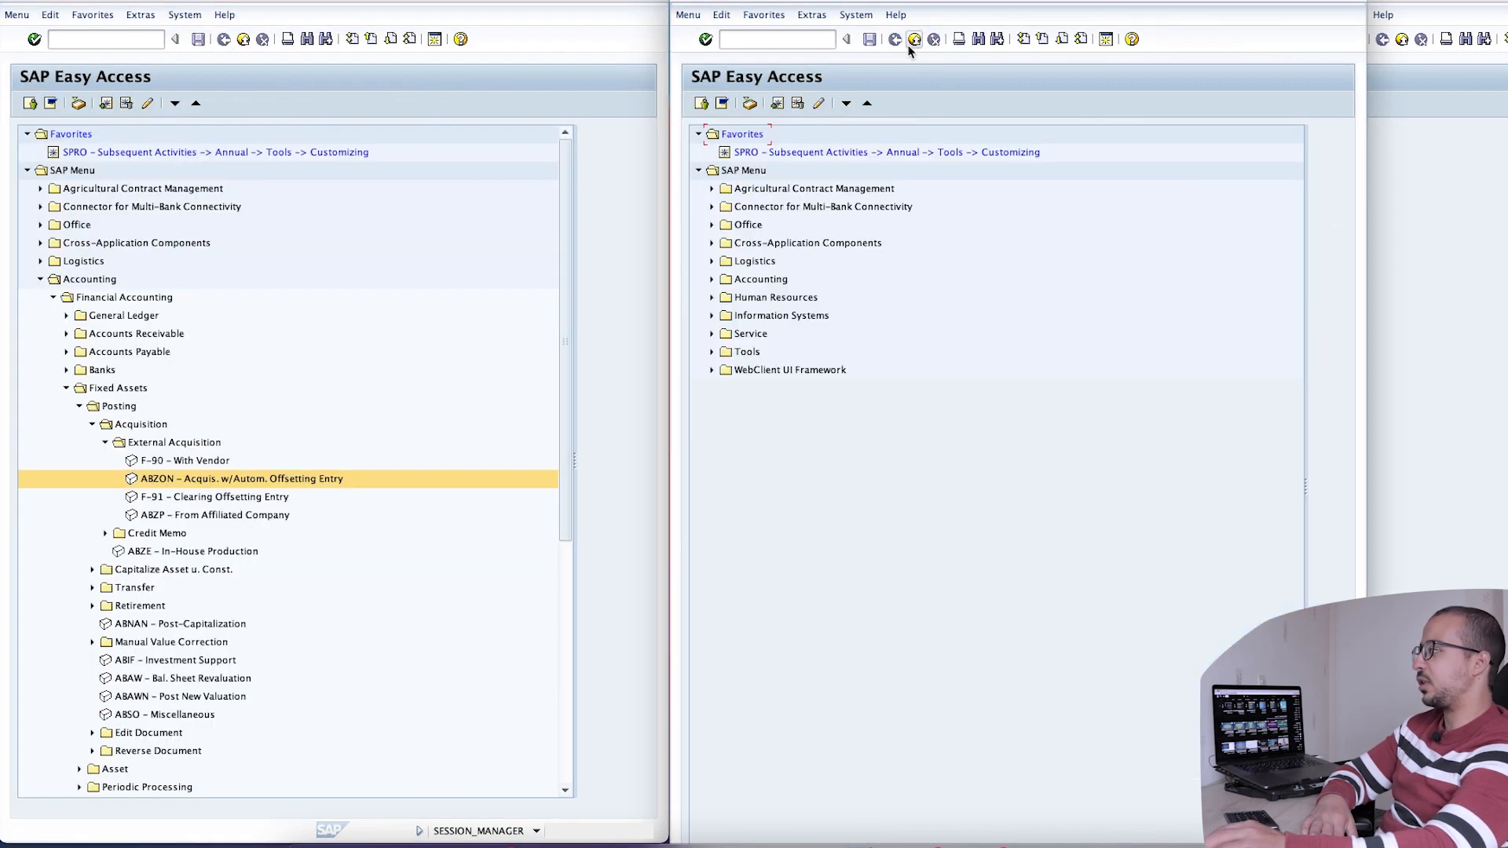
click(129, 41)
text(as01)
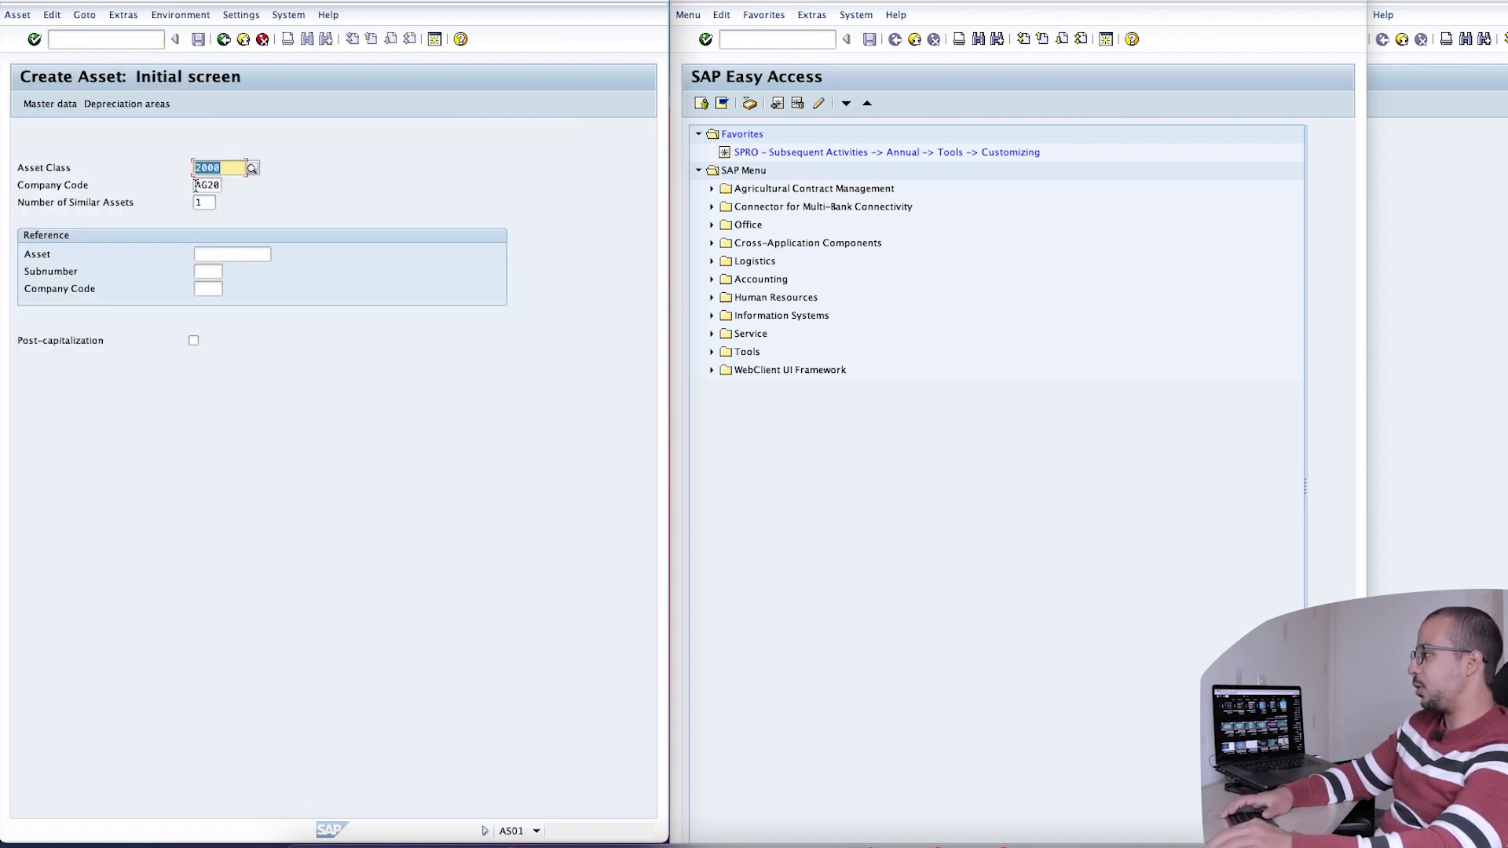
Start a class 2000 asset in company code 1710 and enter the description "Previous year acquisiton write up"
key(Tab)
text(17)
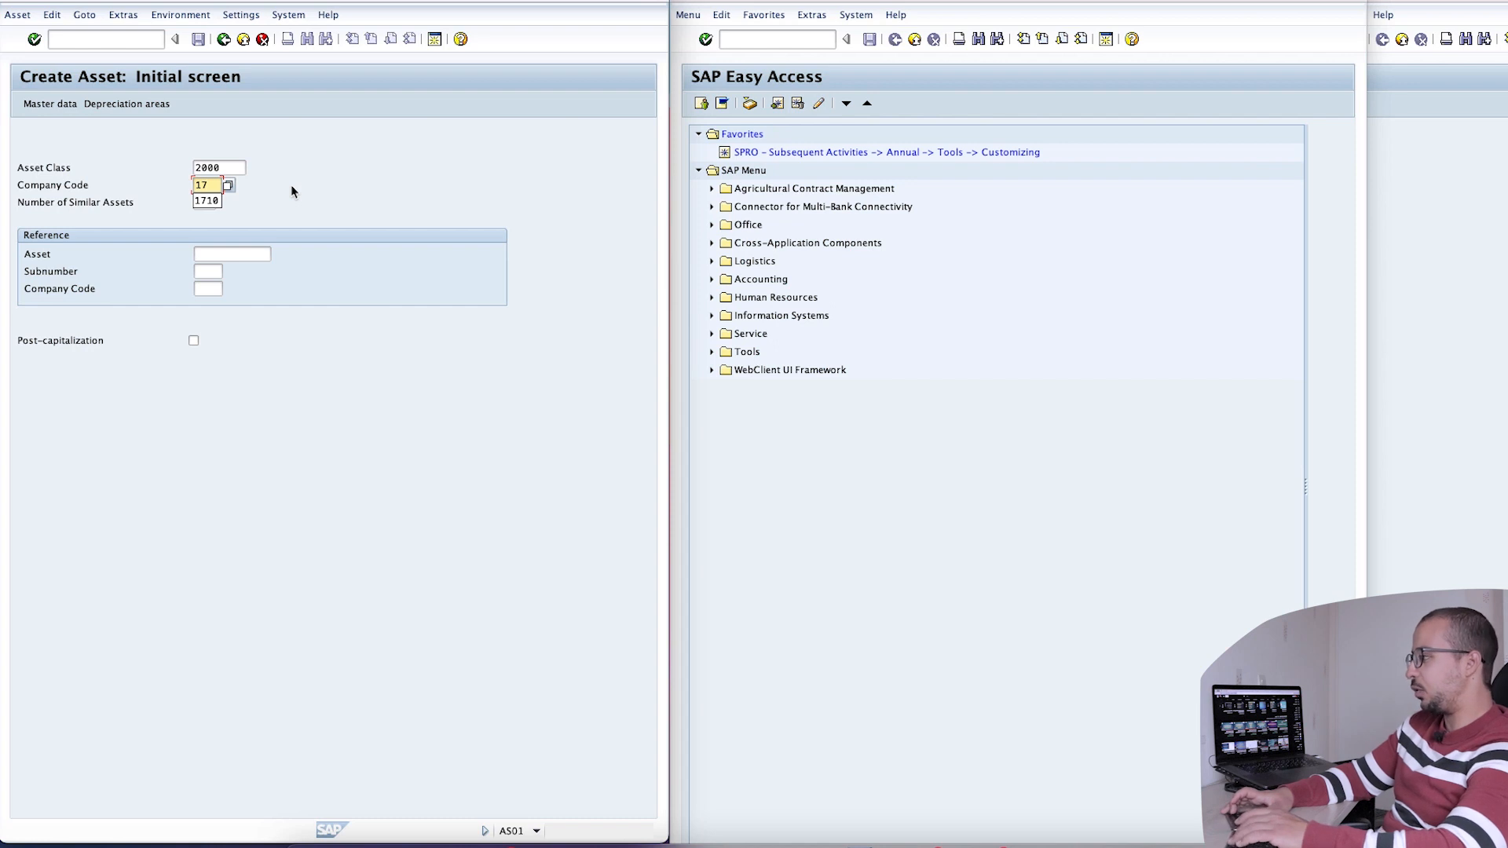
text(10)
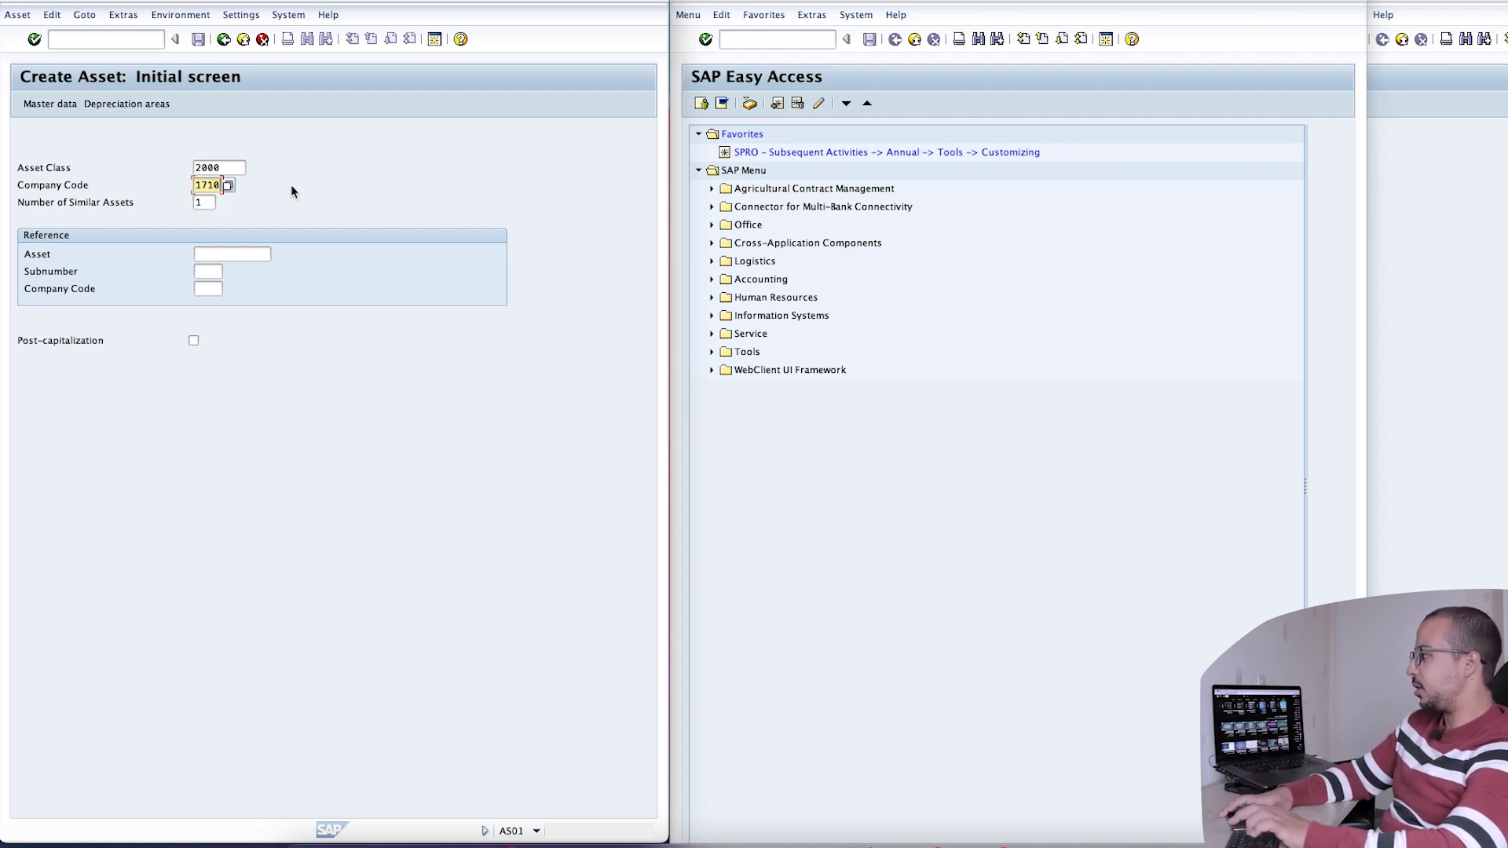
key(Return)
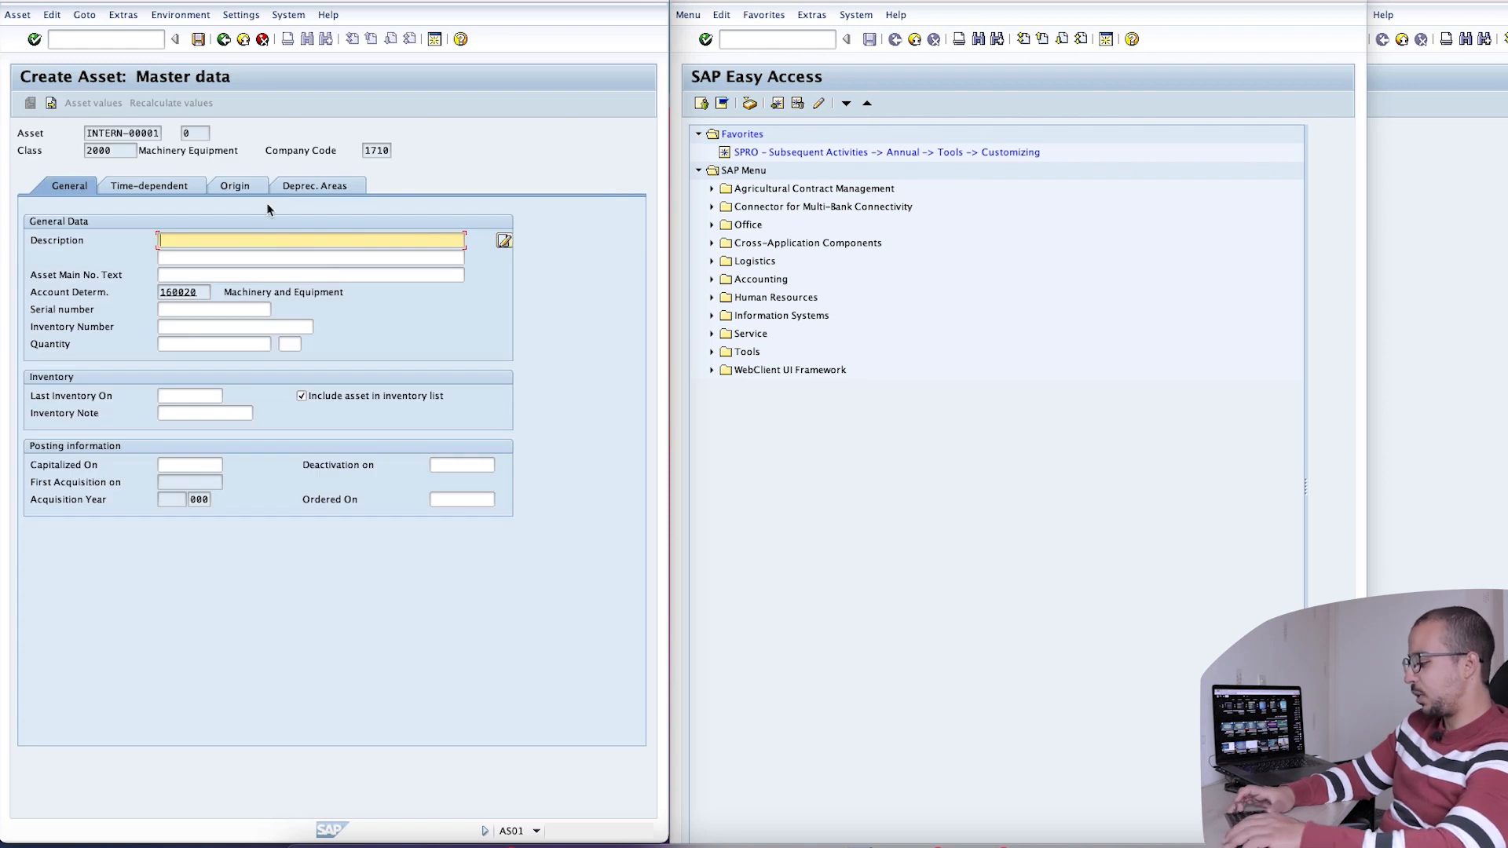
text(Previous year acquisiton write up)
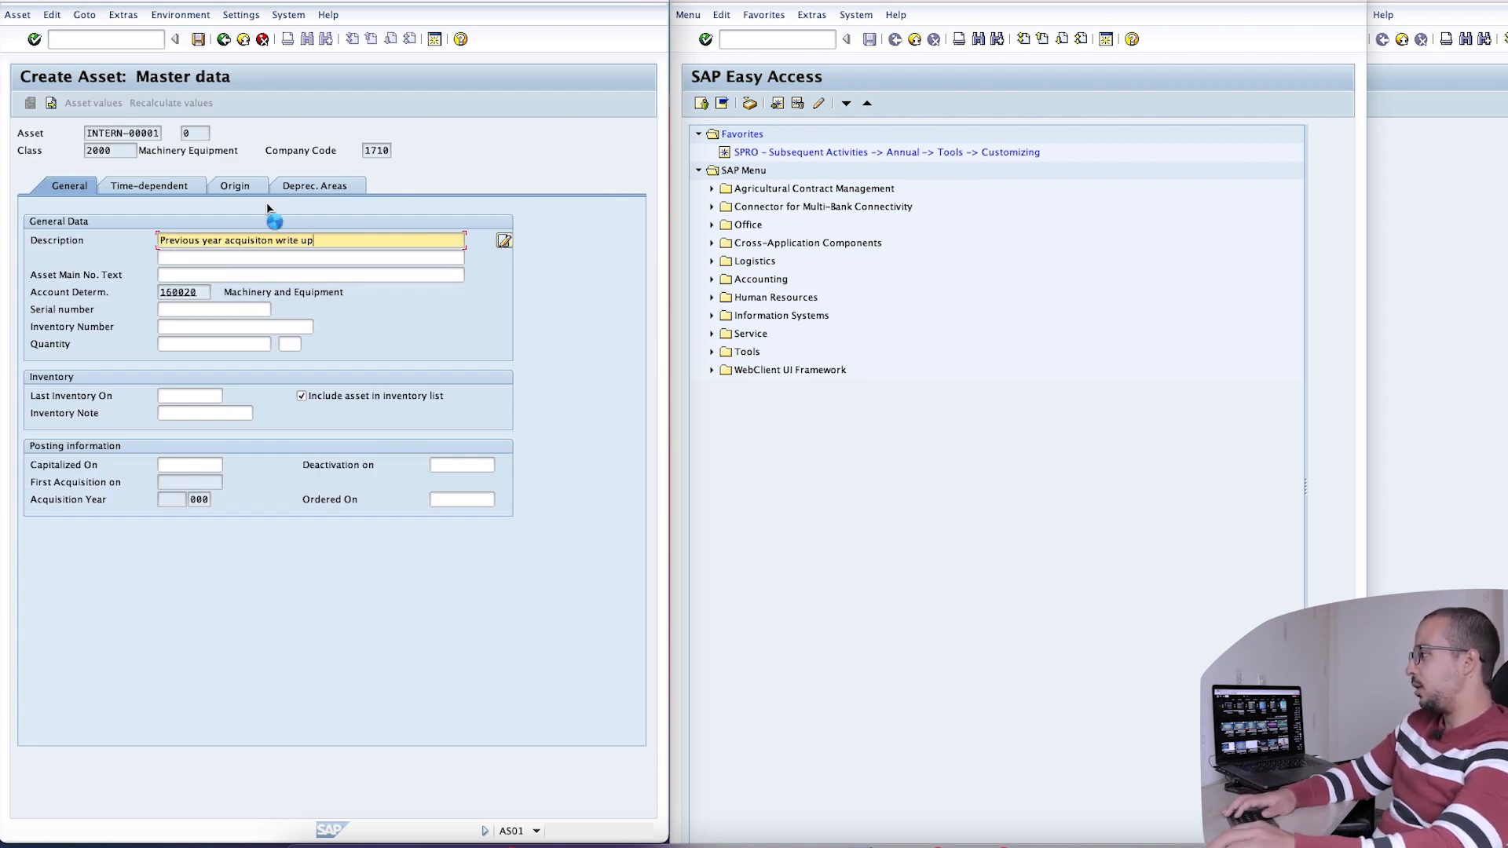
Assign cost center 17101101 to the asset's time-dependent data and validate the entry
click(149, 185)
click(193, 242)
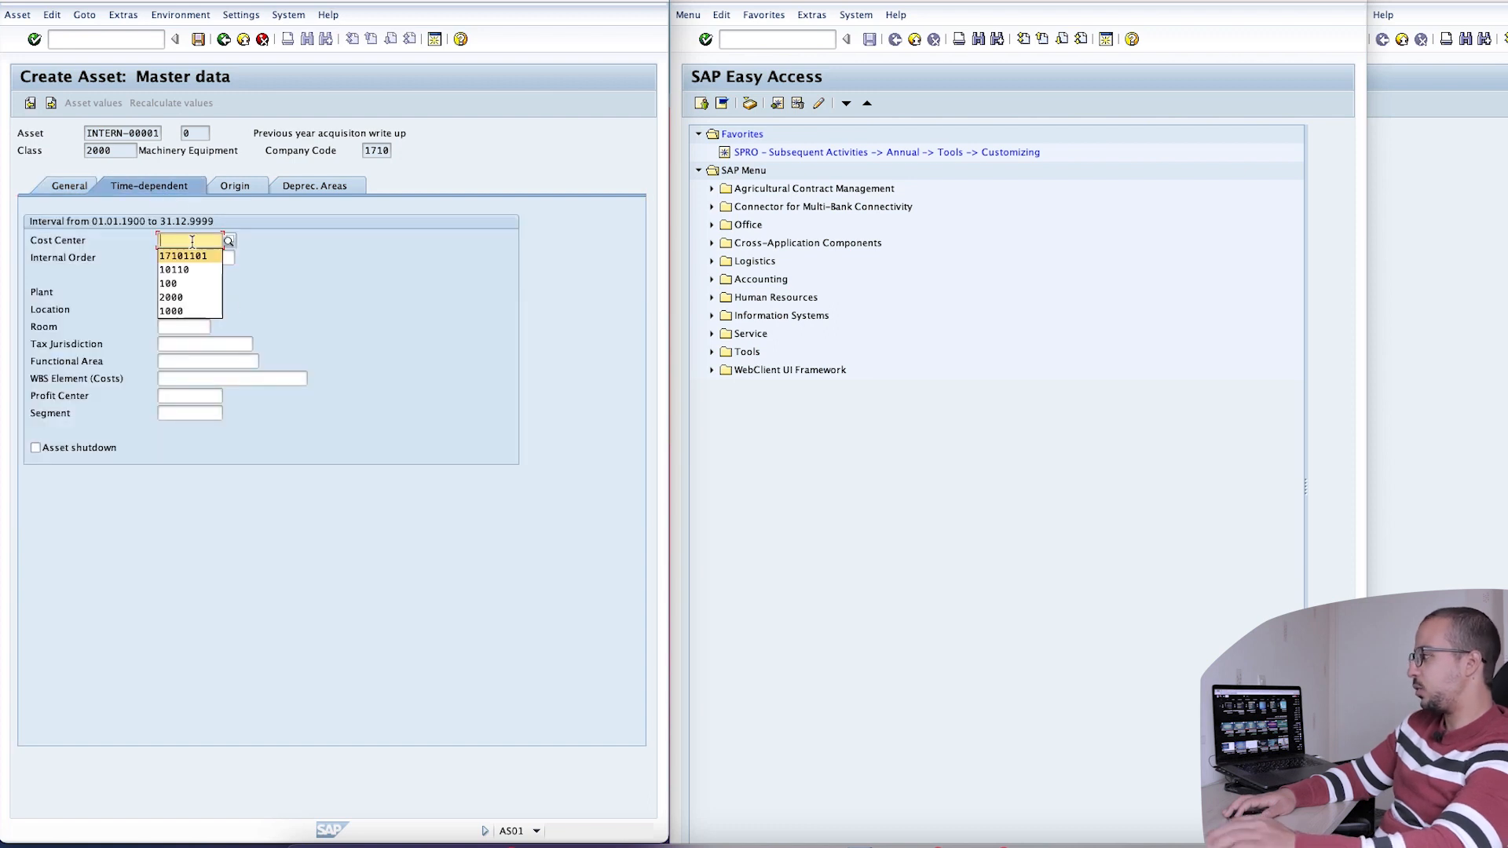
click(178, 258)
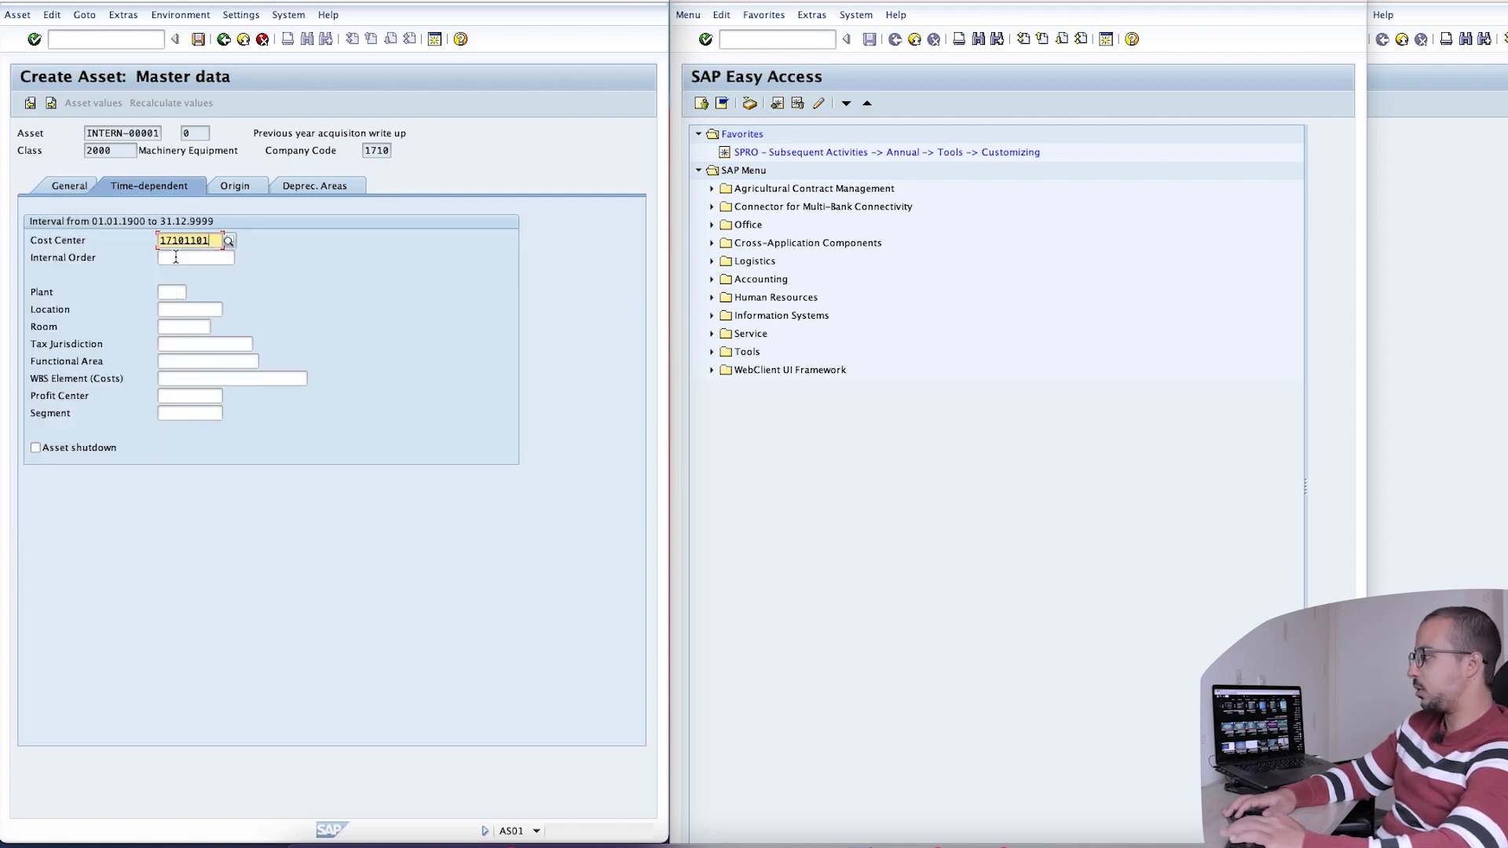
key(Return)
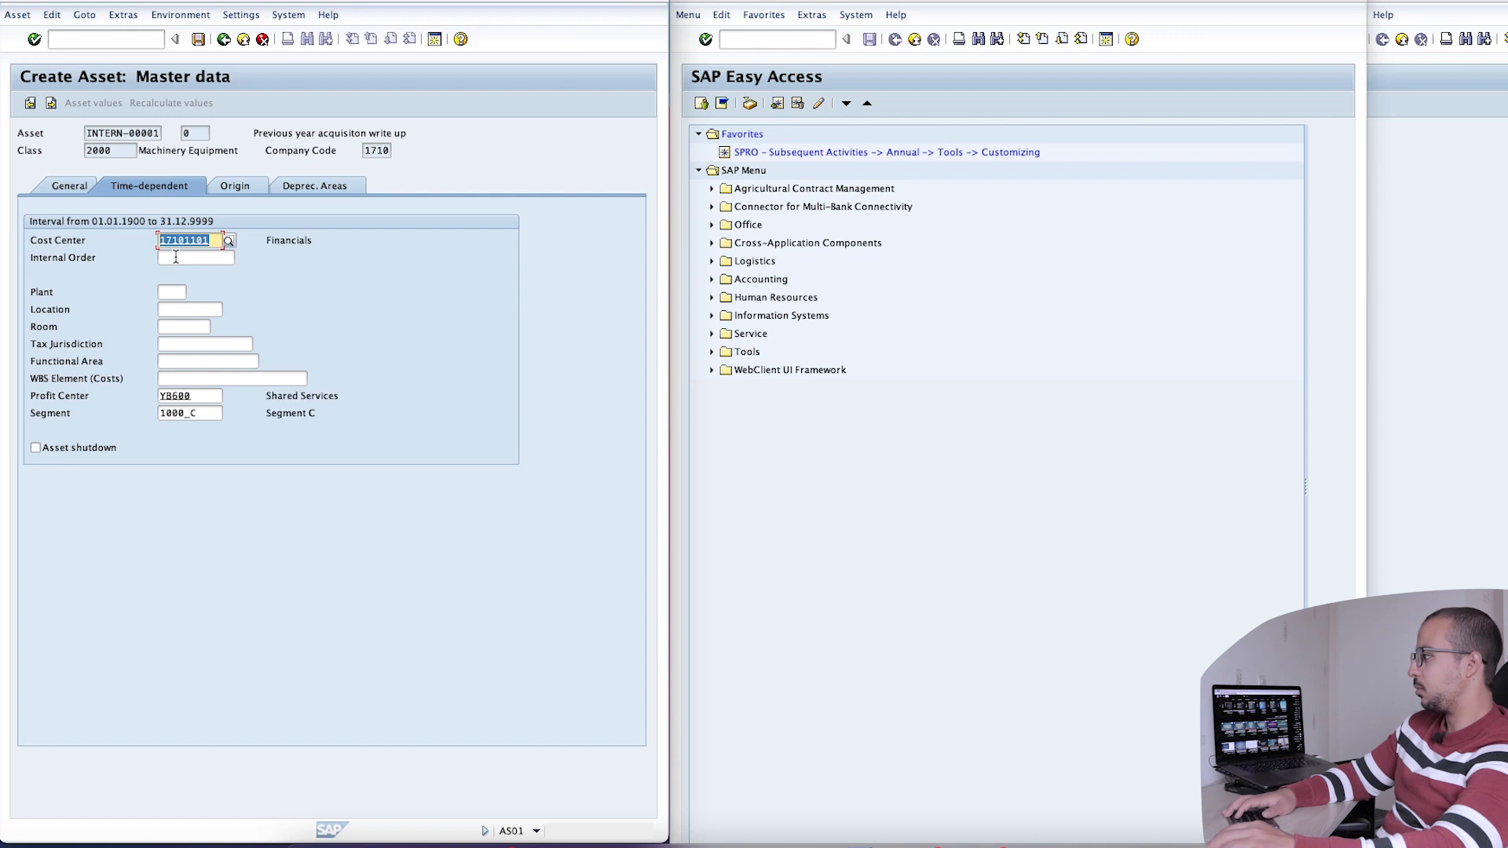
Deactivate depreciation area 90 ACRS/MACRS together with its dependent areas 91, 92 and 93
click(310, 191)
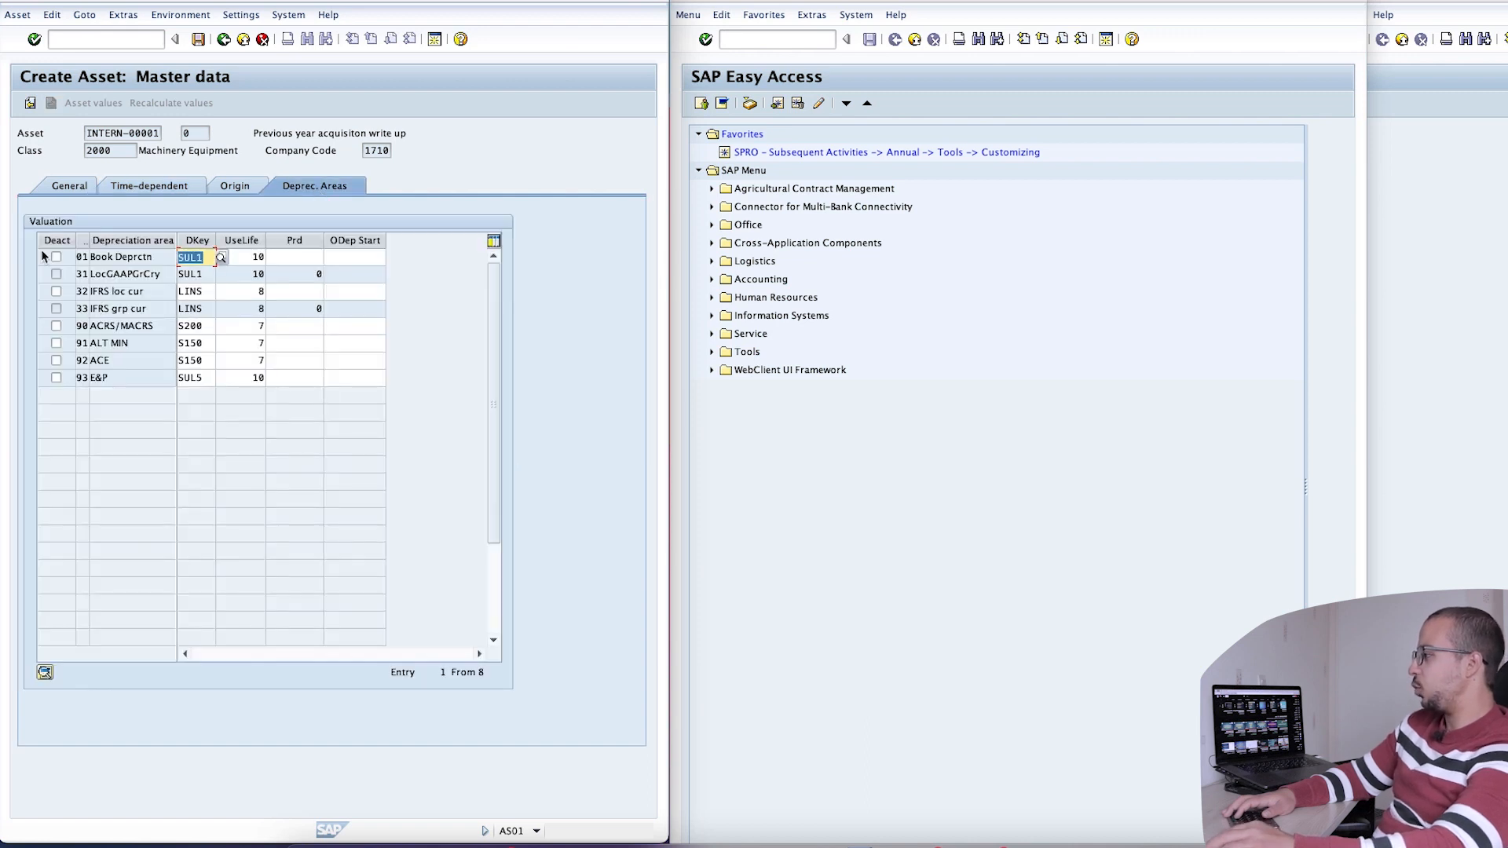
click(55, 323)
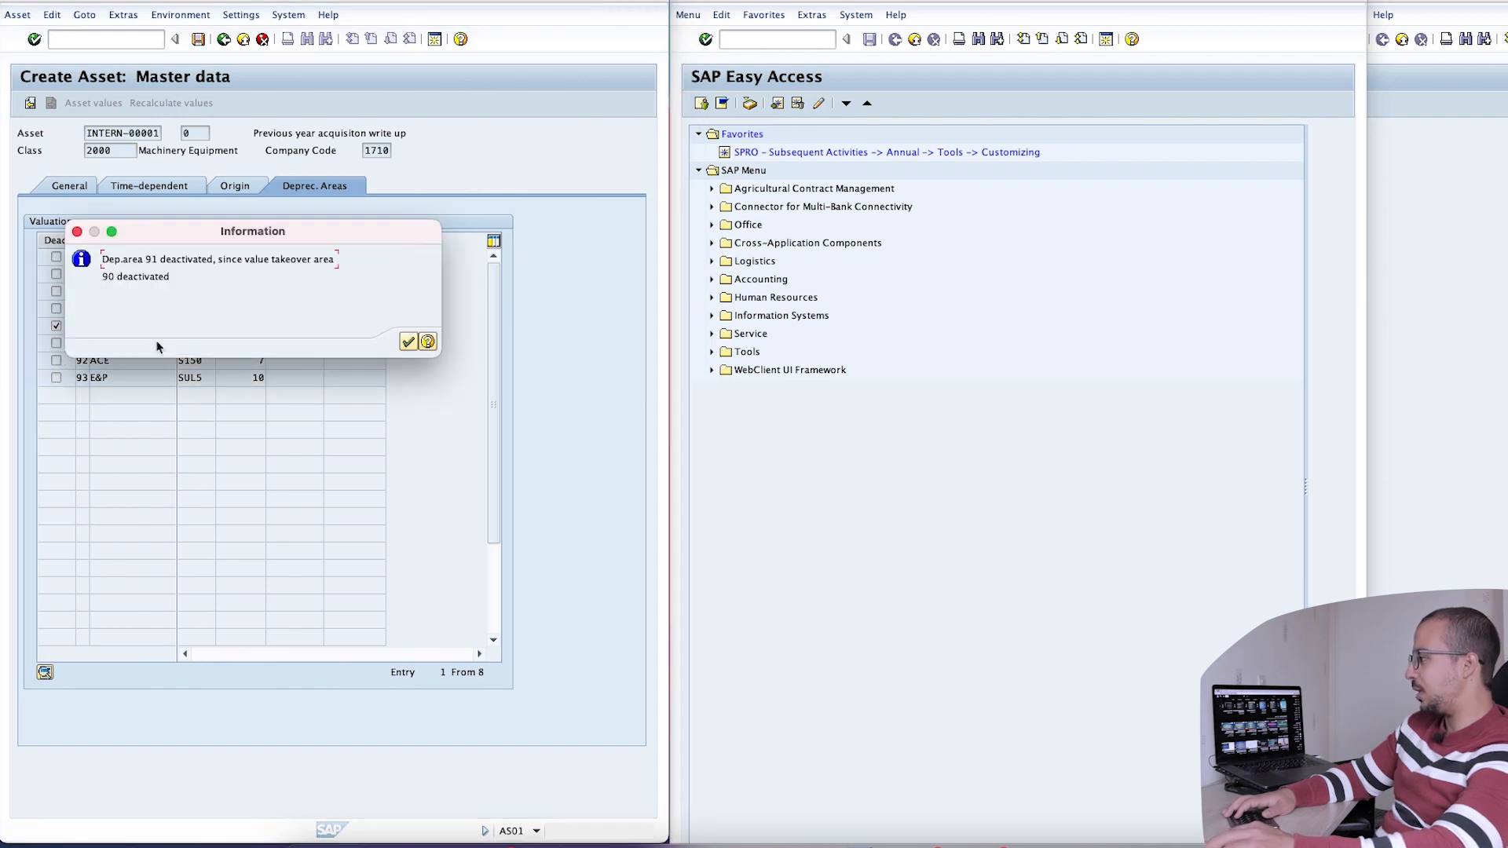
click(408, 340)
click(408, 342)
click(406, 343)
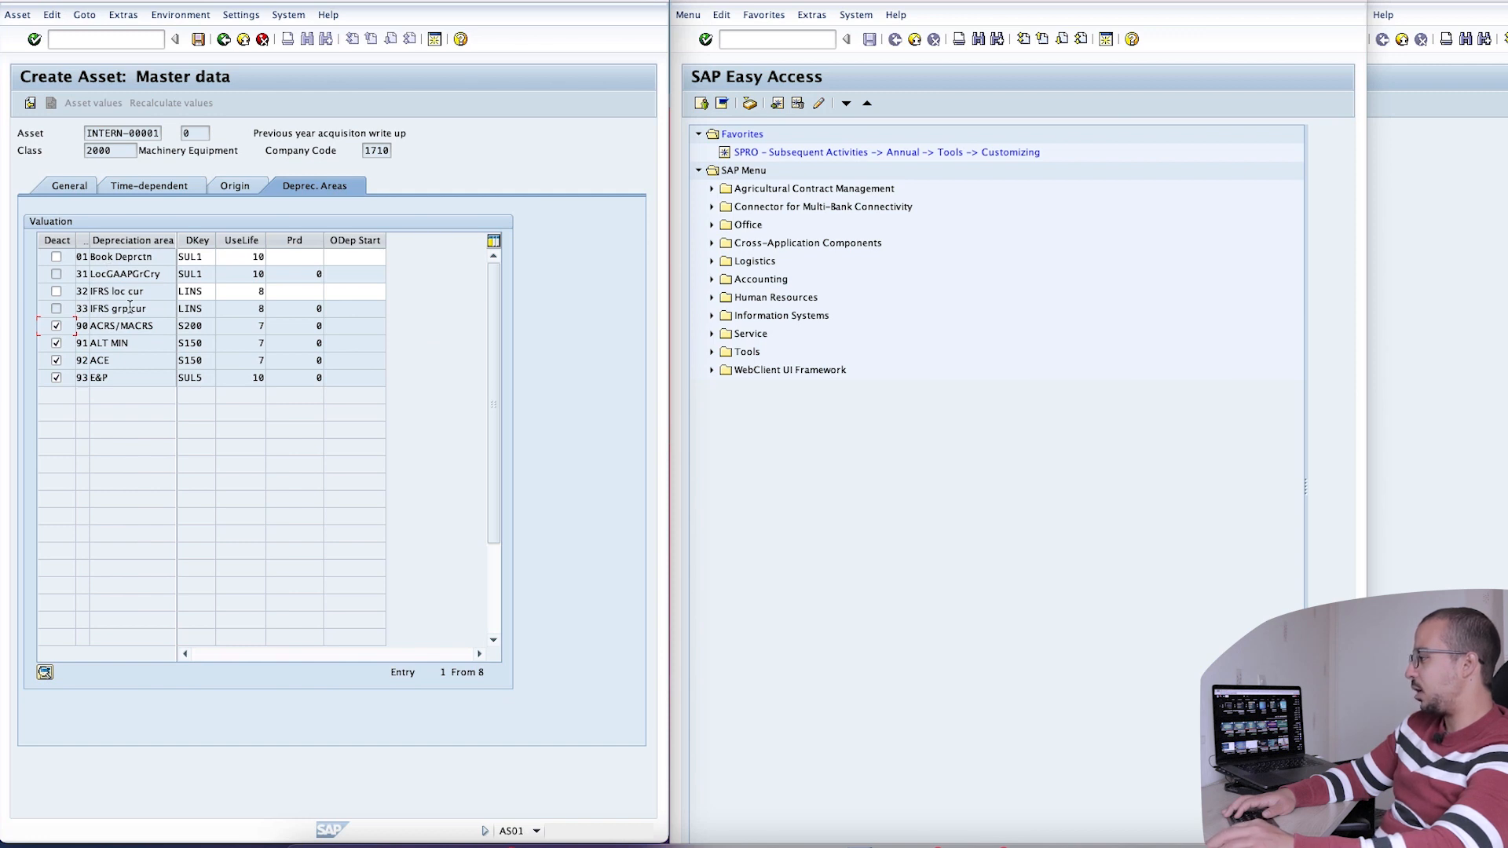
Set the useful life of depreciation areas 01 and 32 to 4 years and save the new asset
double_click(240, 256)
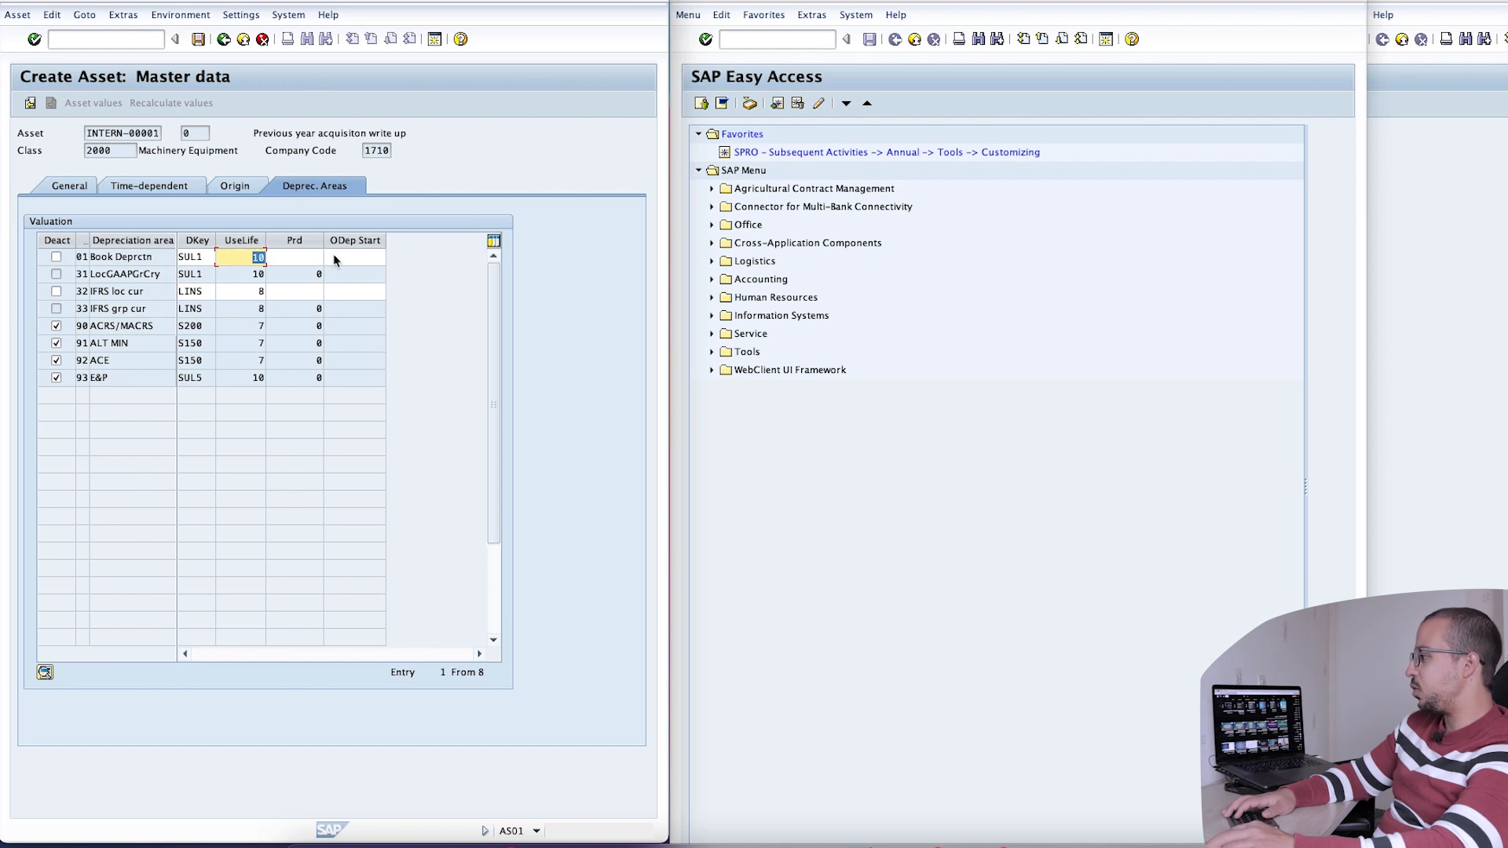
text(4)
key(Tab)
key(Tab)
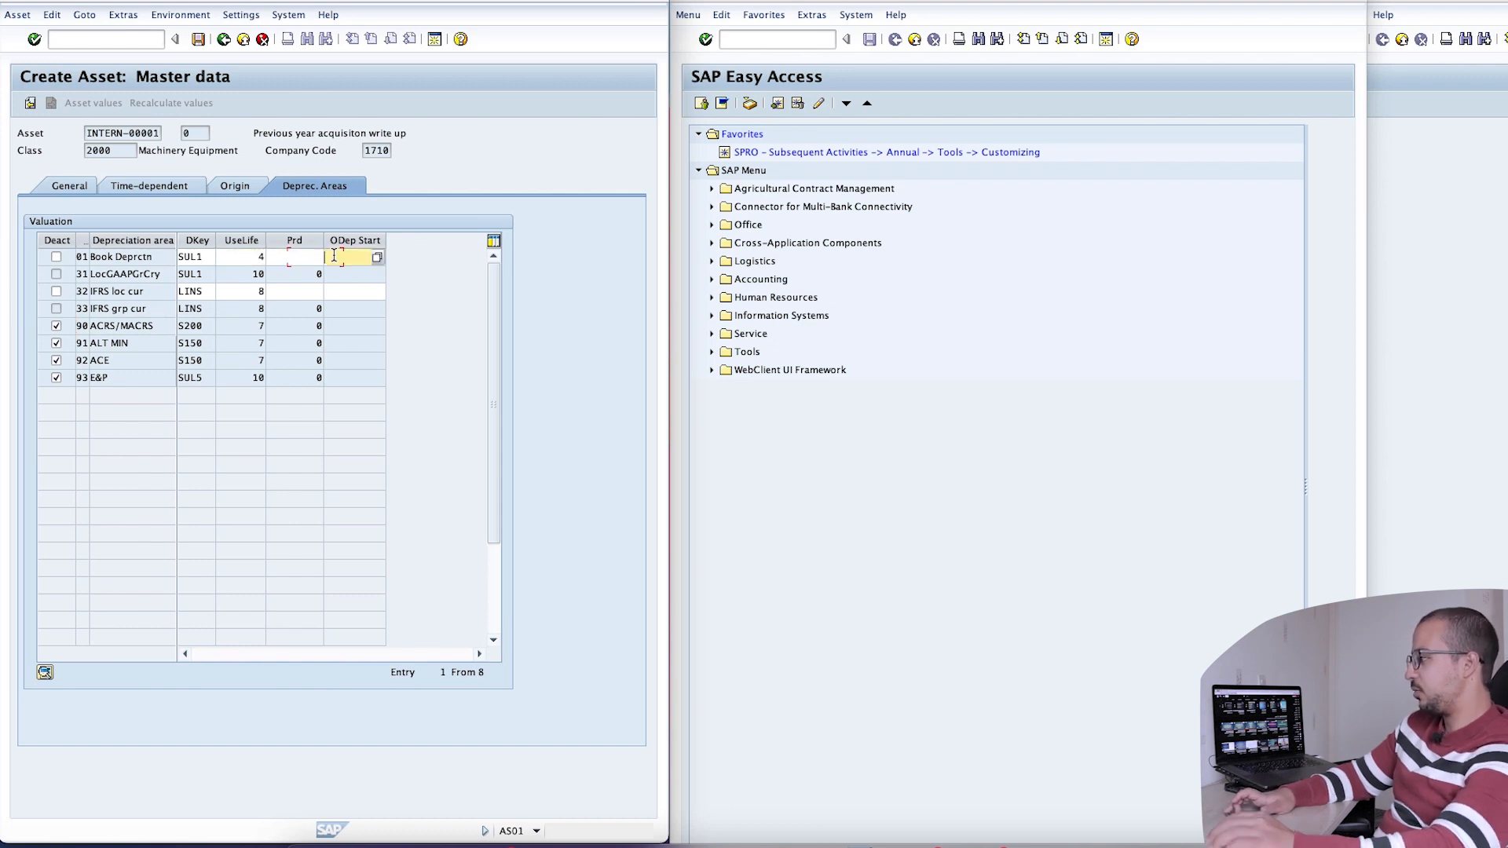
key(Tab)
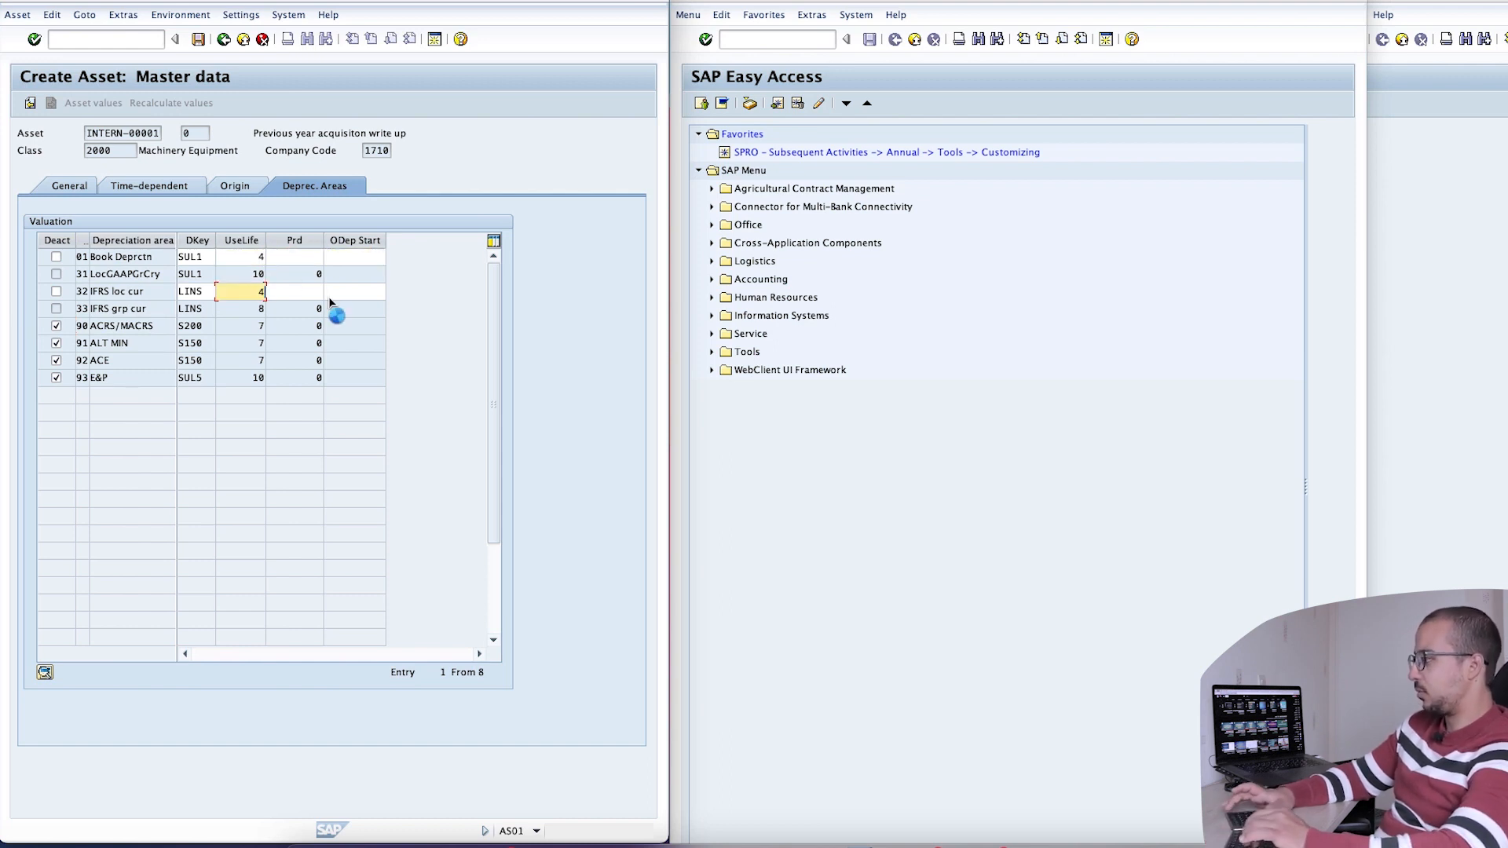
key(Return)
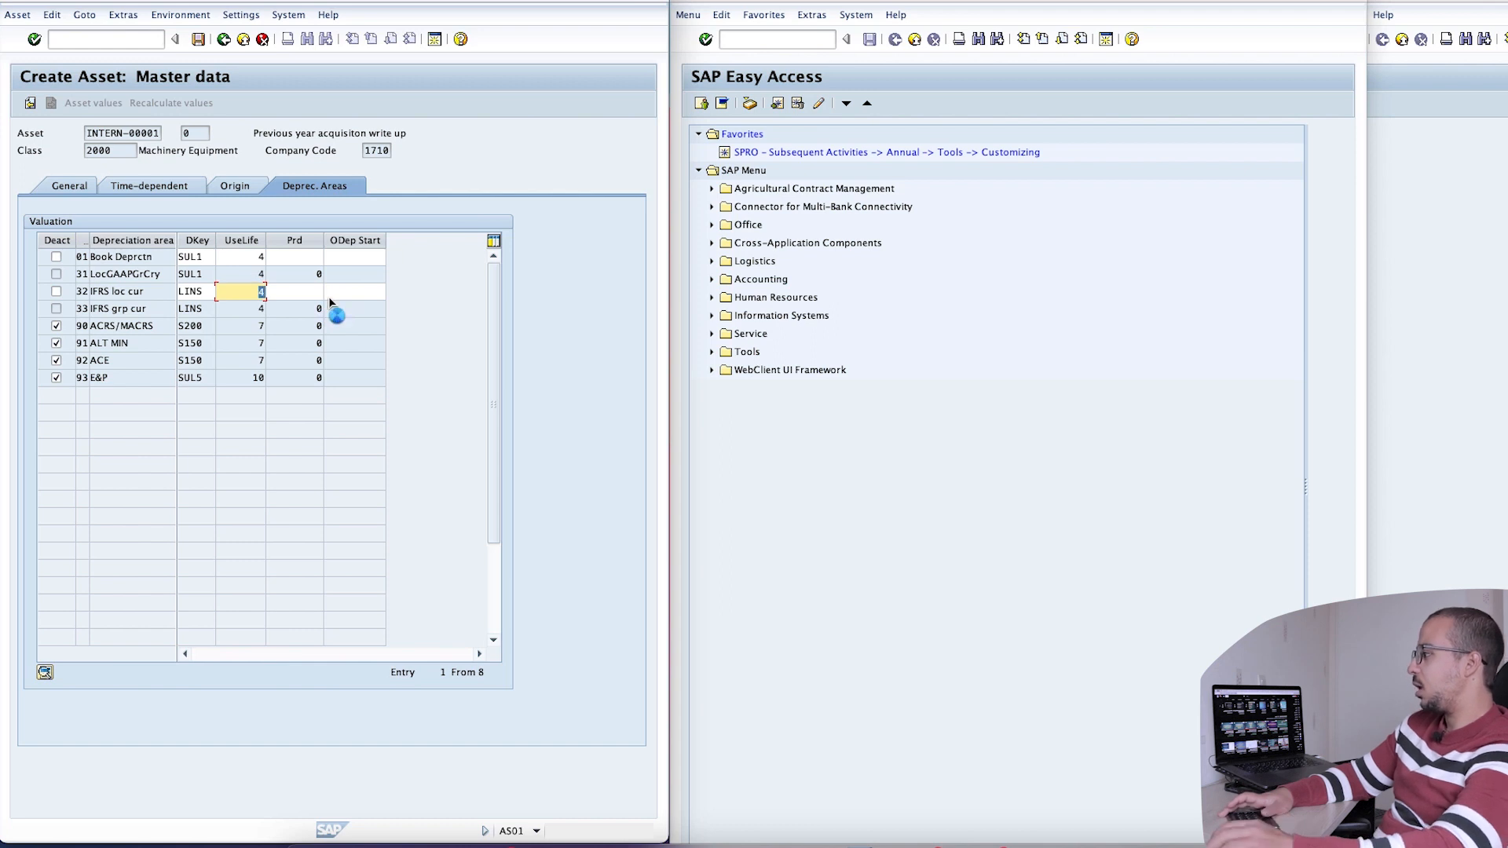
click(198, 39)
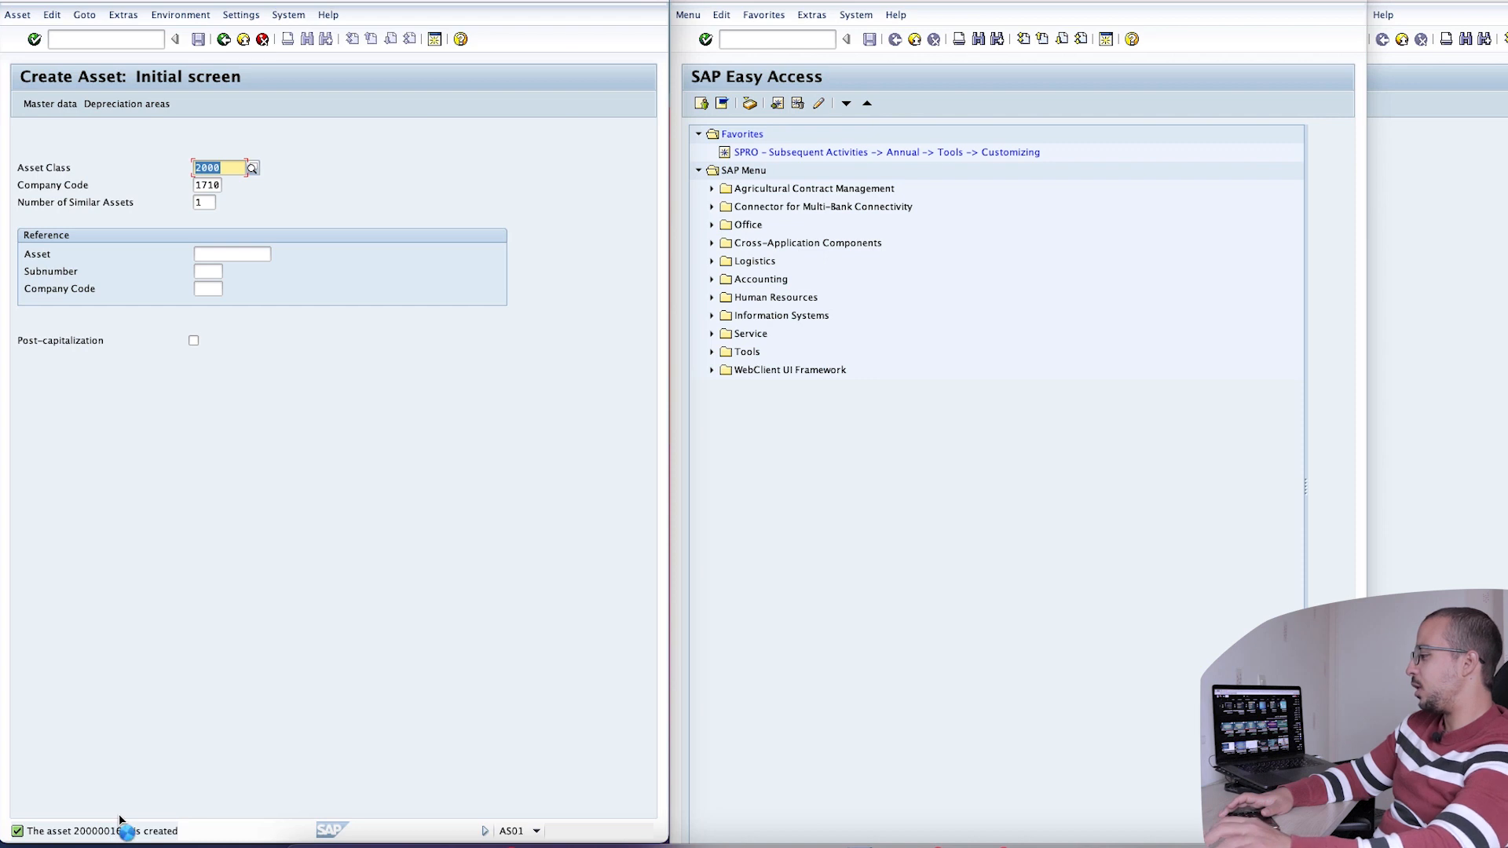
In the second SAP session, open the new asset through transaction AS02 and display its values in Asset Explorer
click(799, 41)
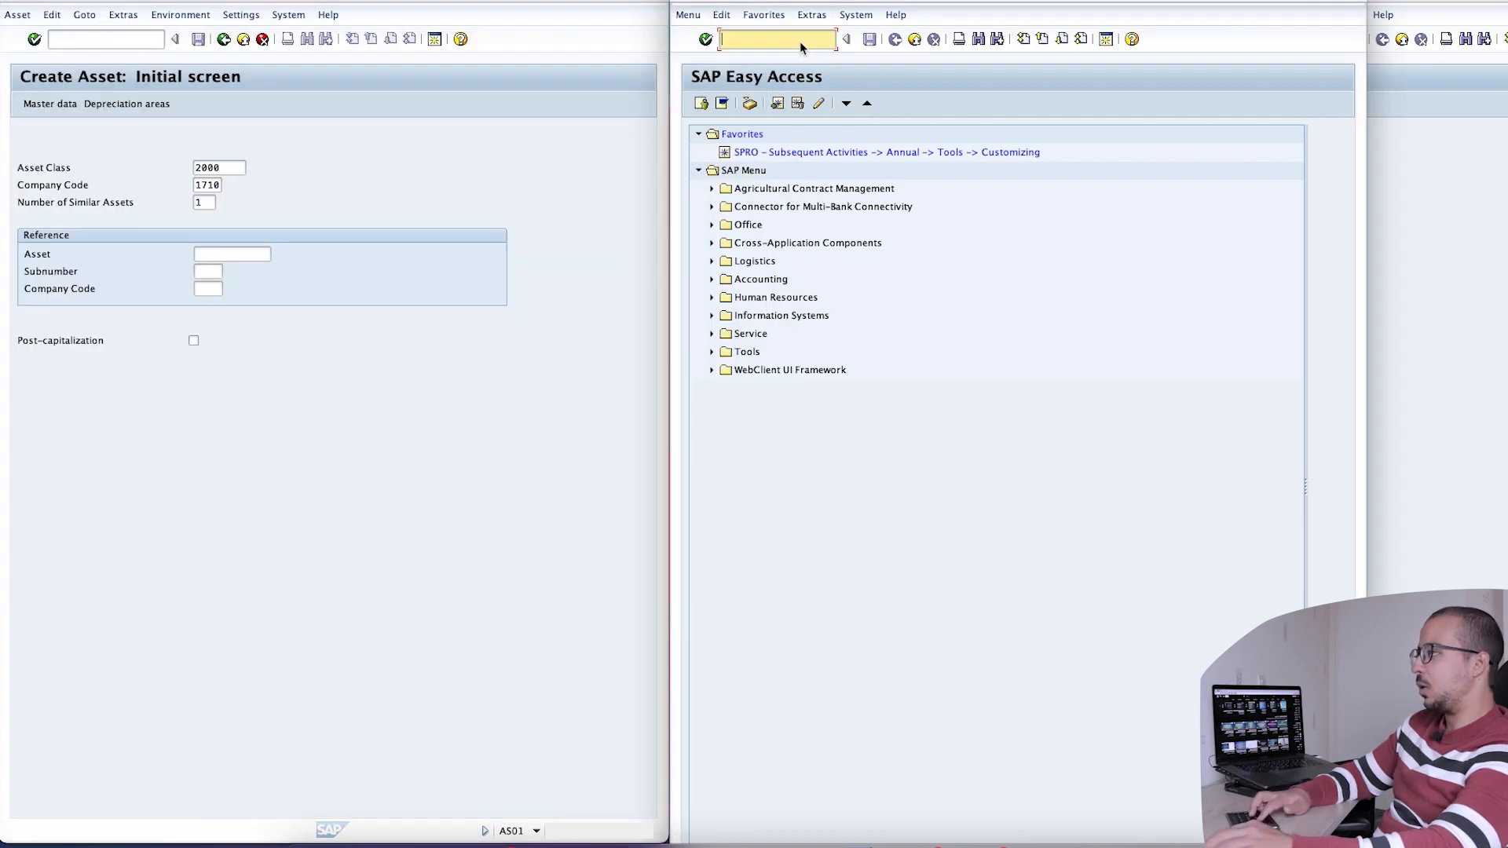
text(/)
key(BackSpace)
text(as02)
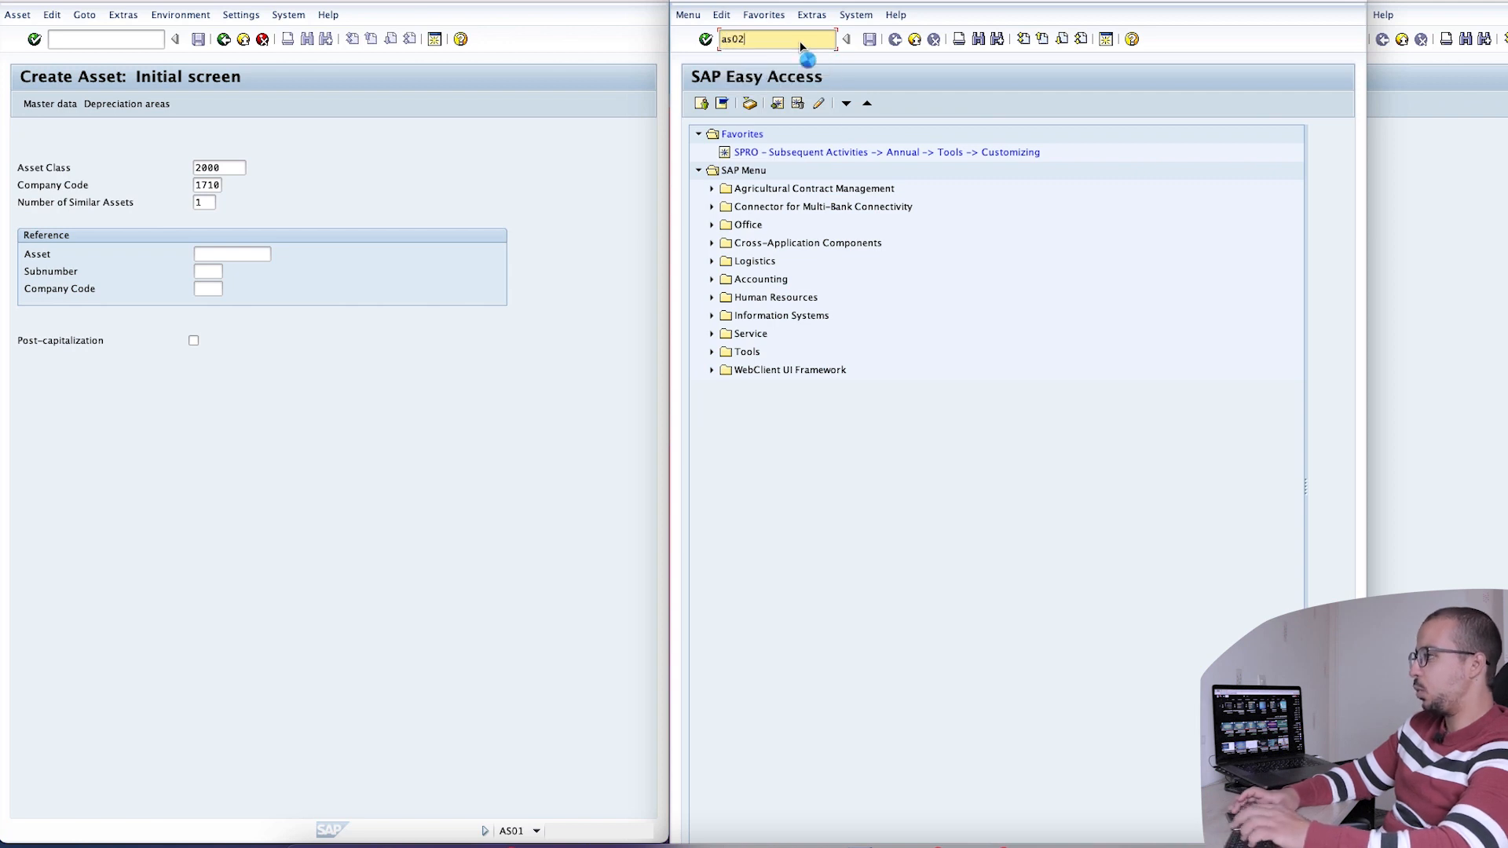
key(Return)
click(892, 105)
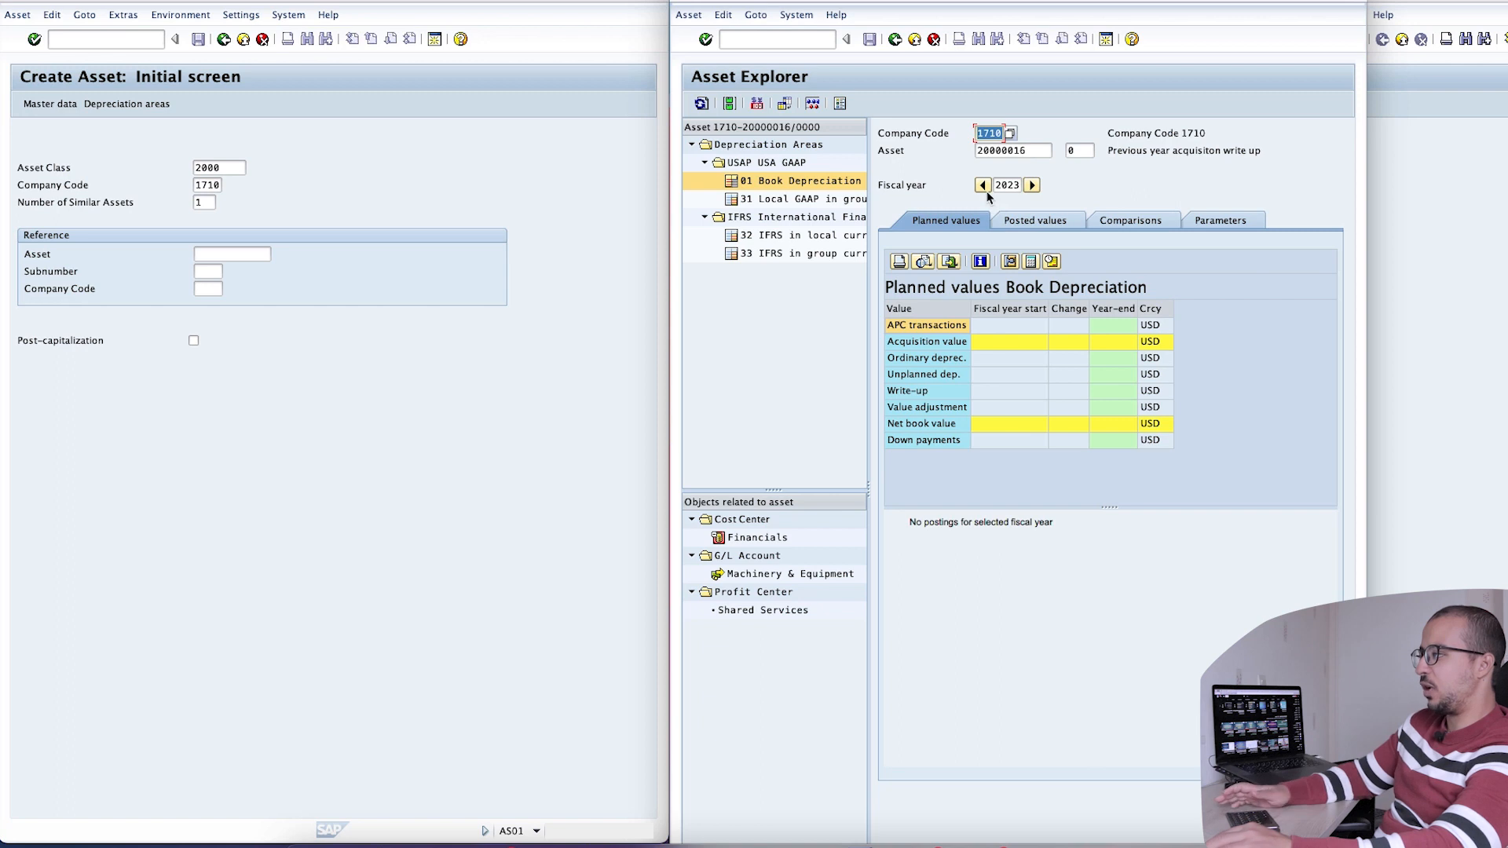
Switch the session used for asset creation to transaction F-90, acquisition from purchase with vendor
click(314, 452)
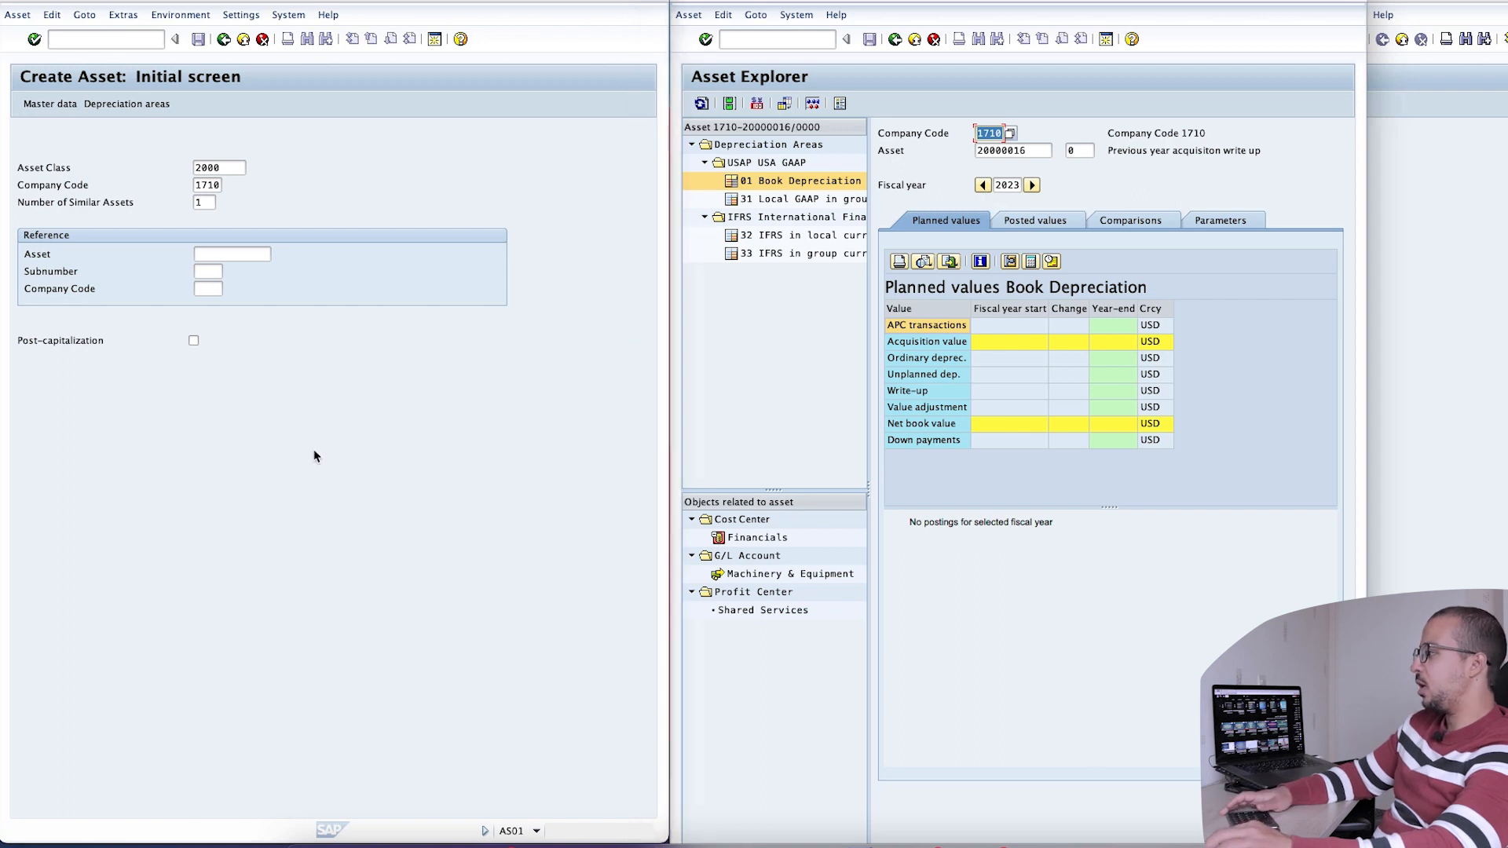
click(74, 34)
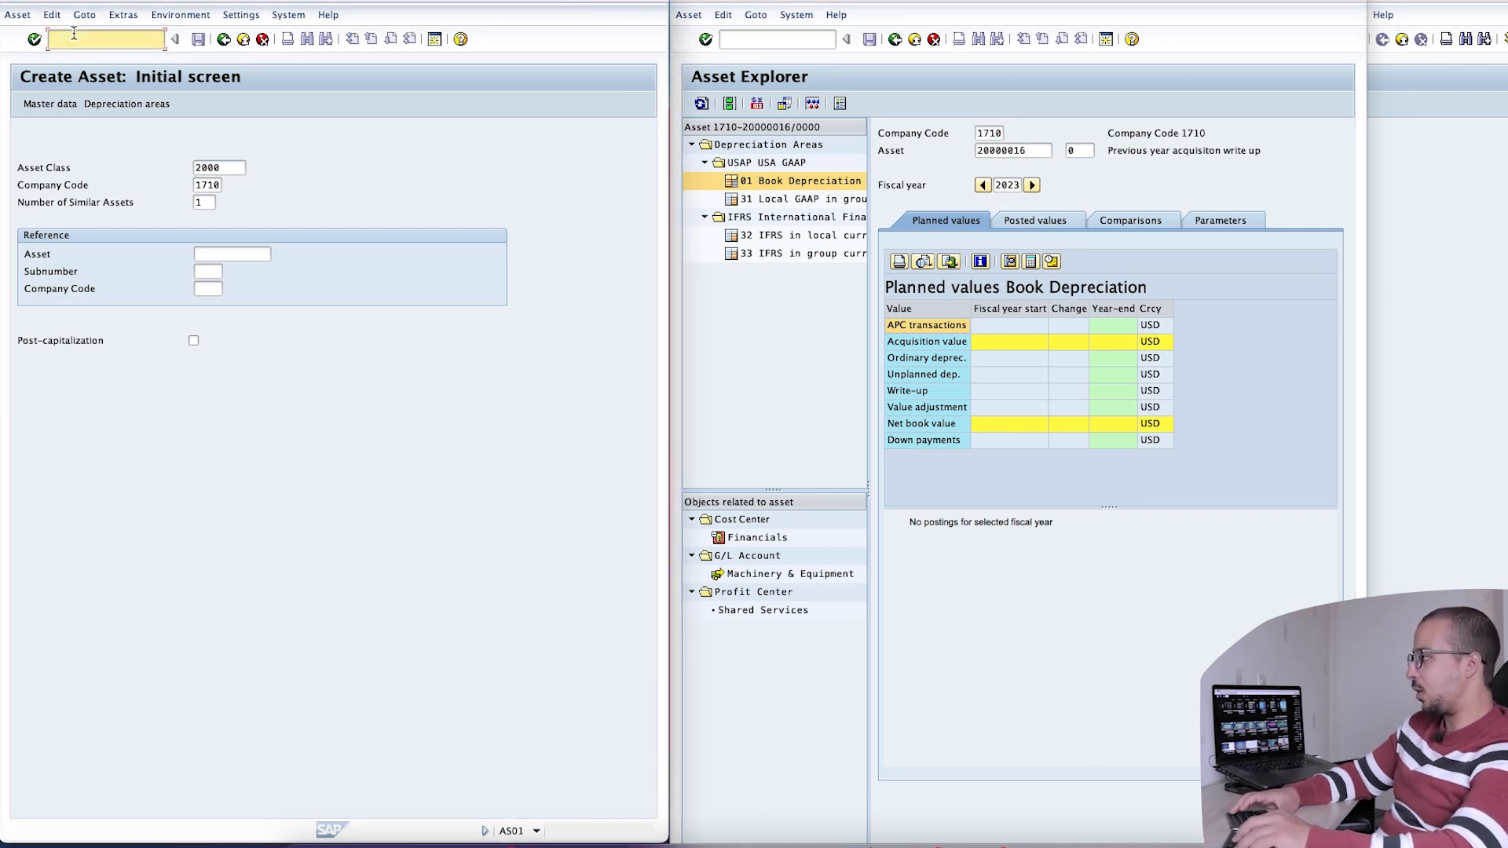
text(/n)
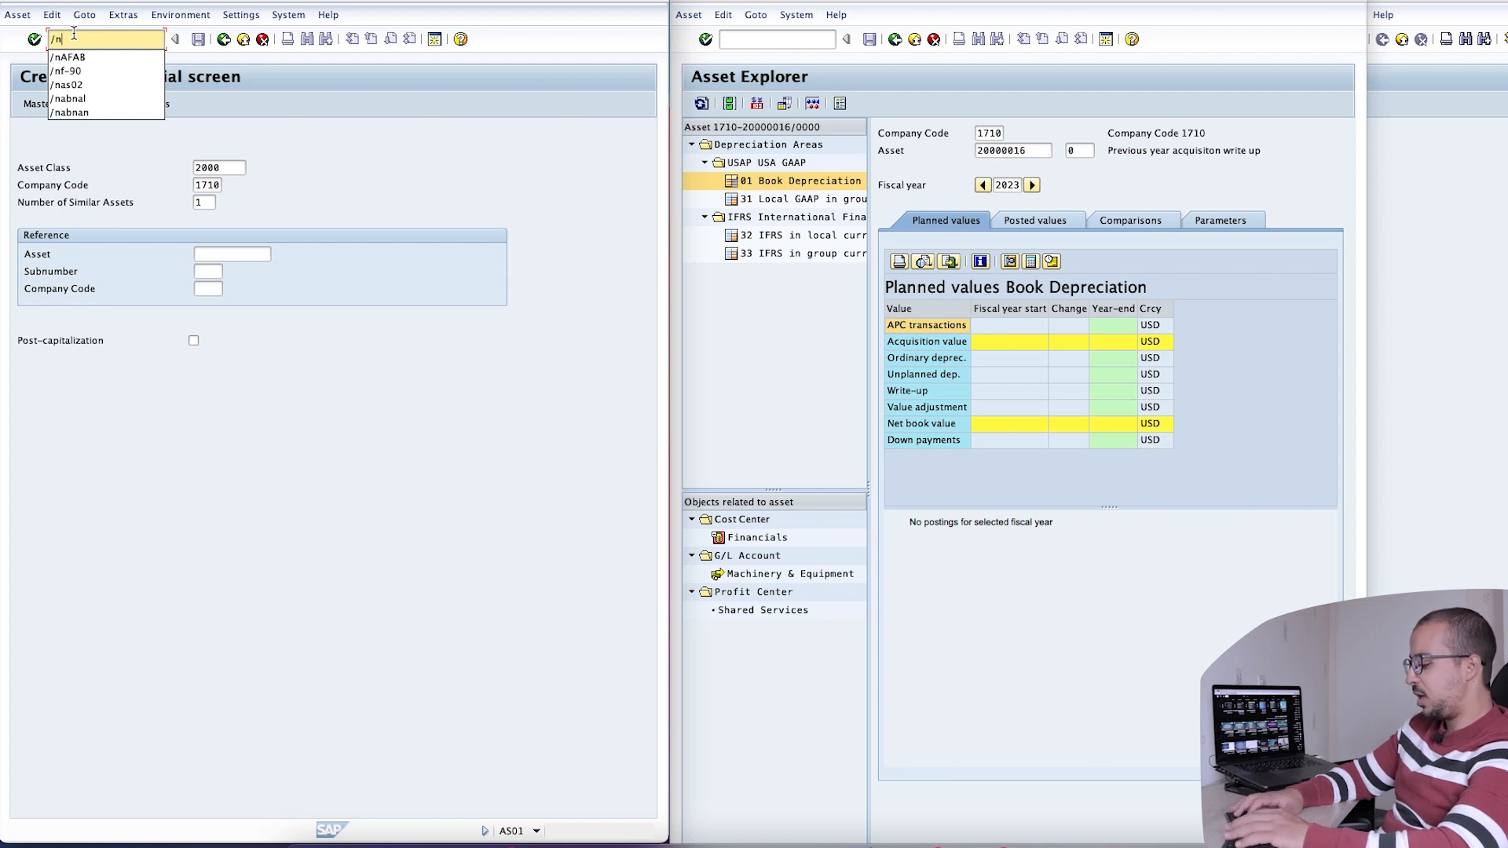
text(f-90)
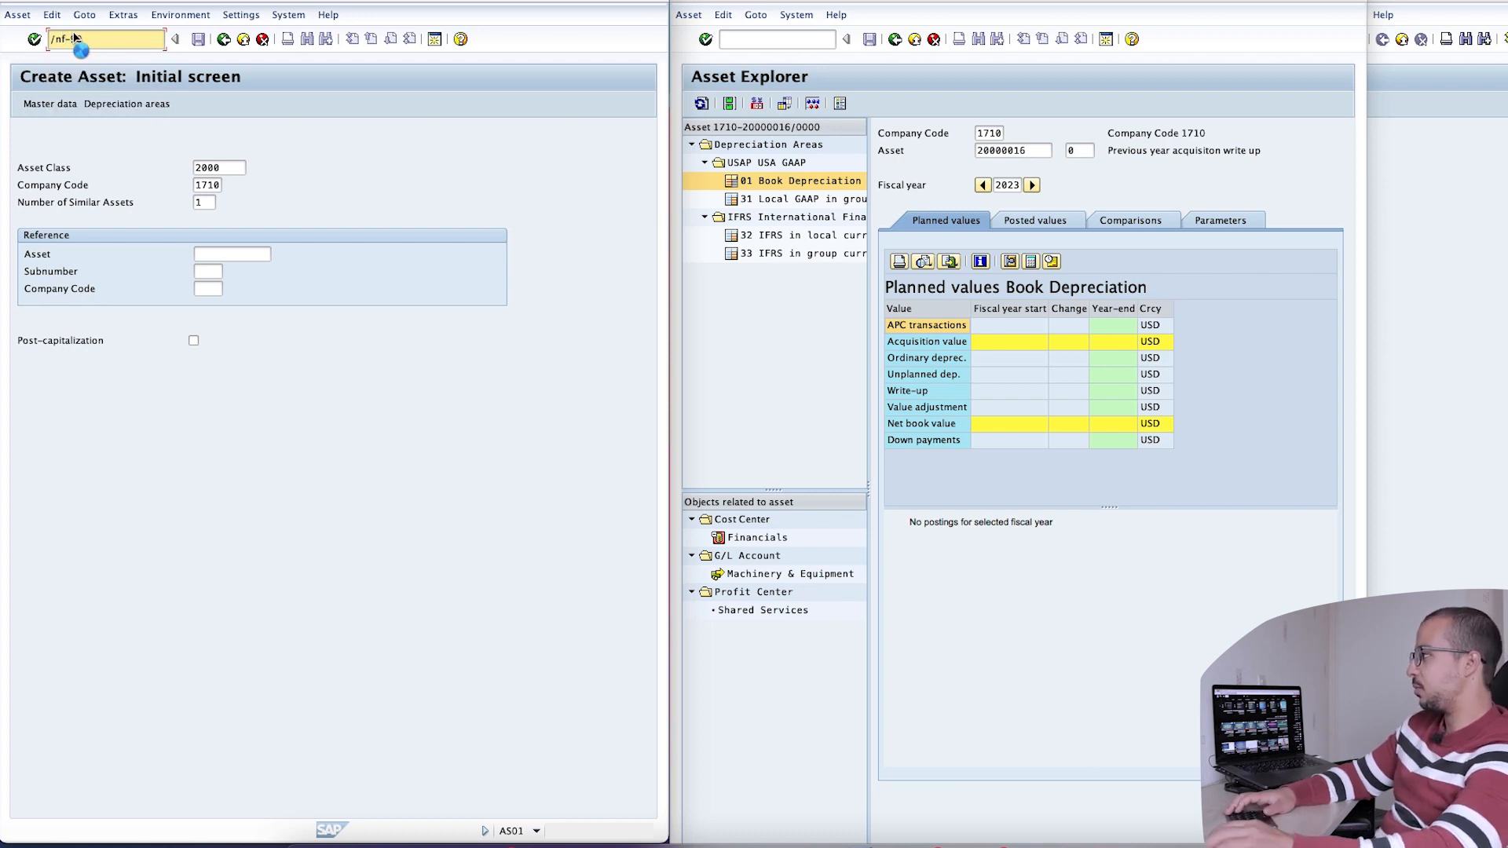
key(Return)
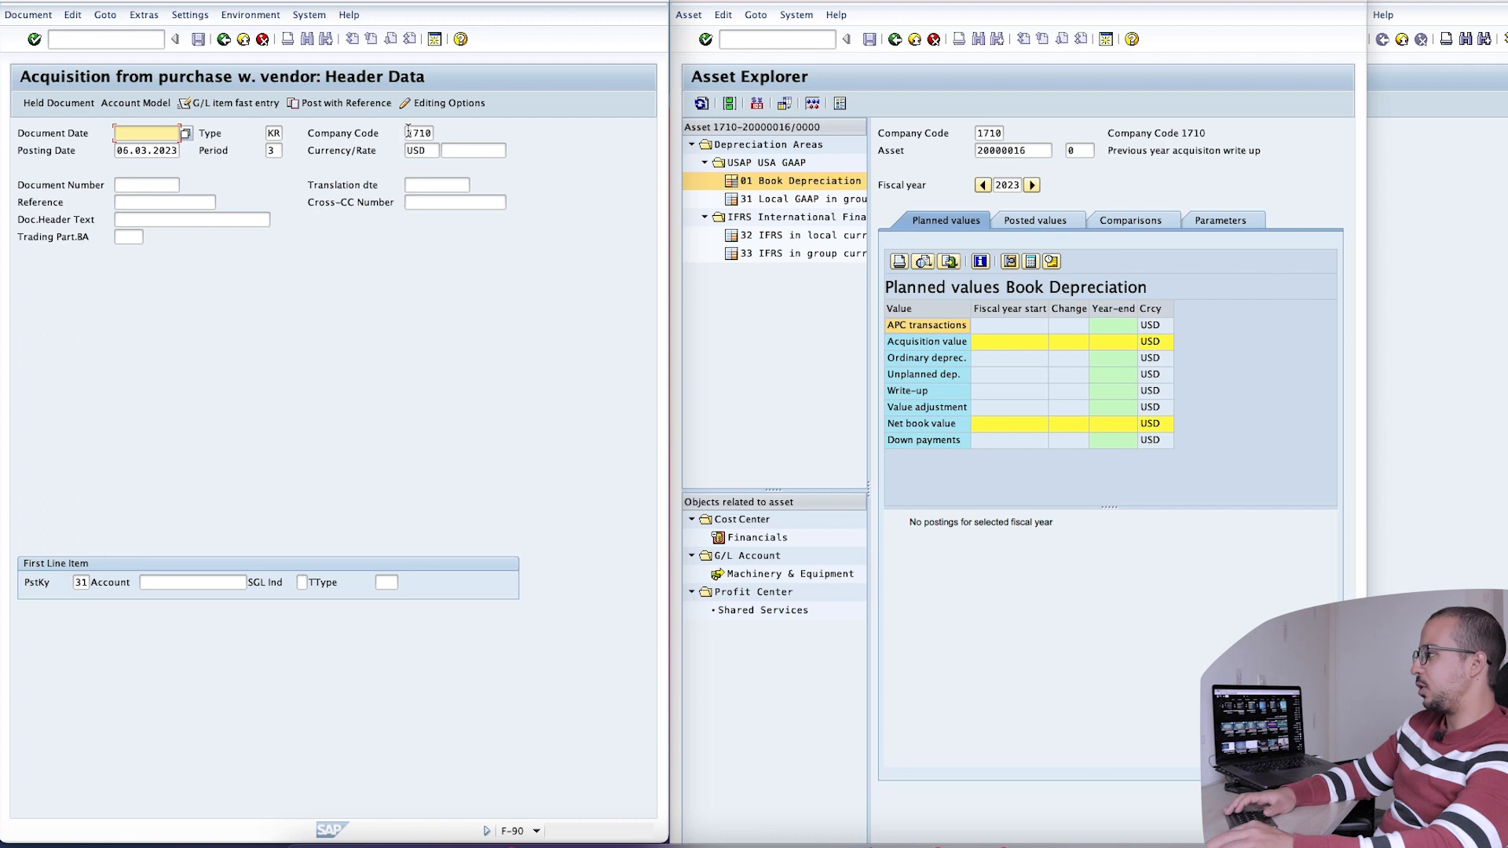
Set both the document date and posting date to 01.01.2022 and accept posting to the previous fiscal year
key(Tab)
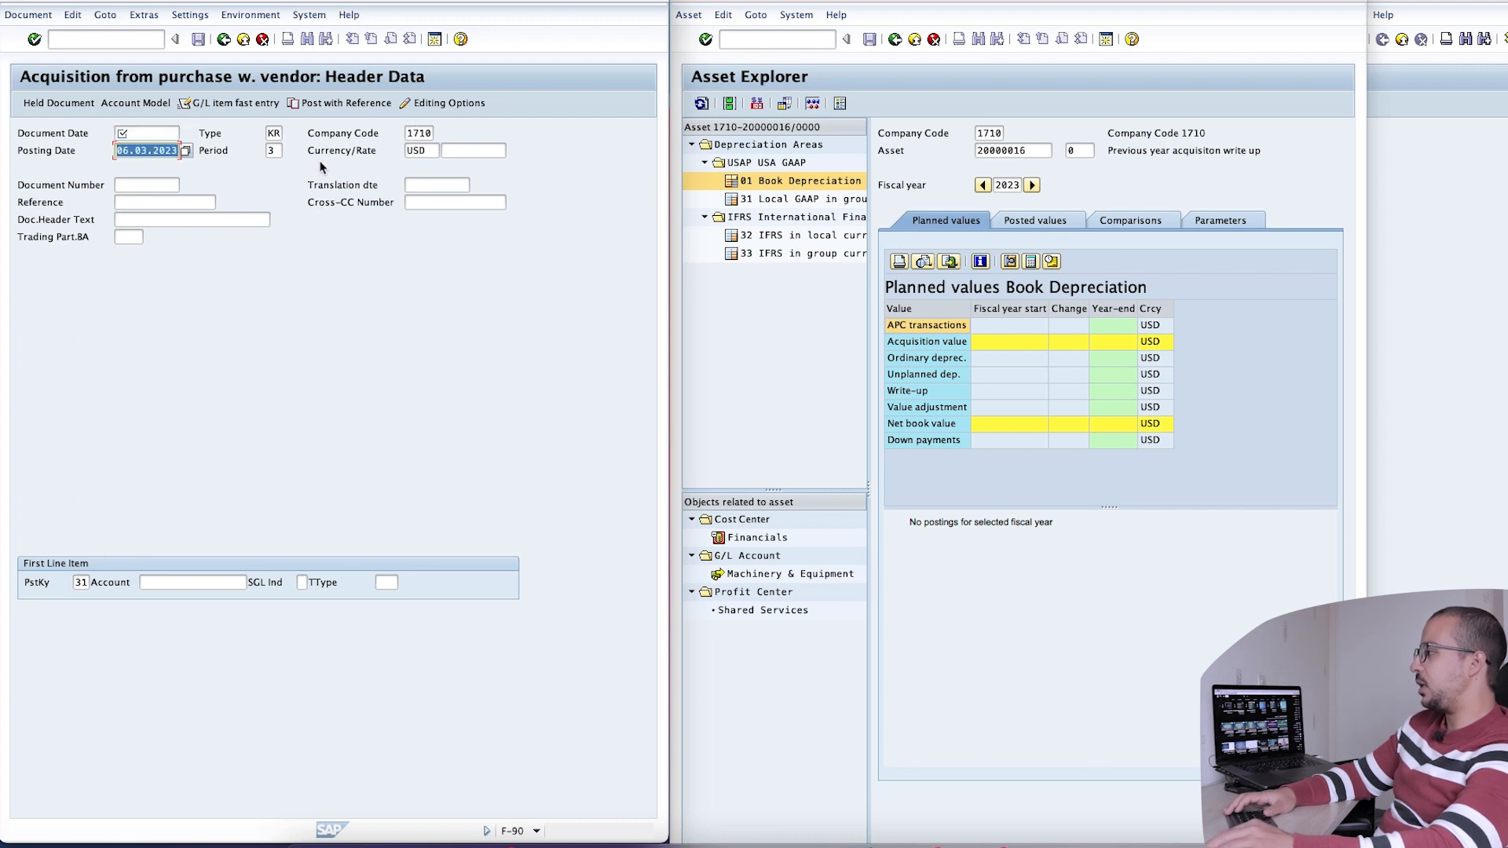
text(01012022)
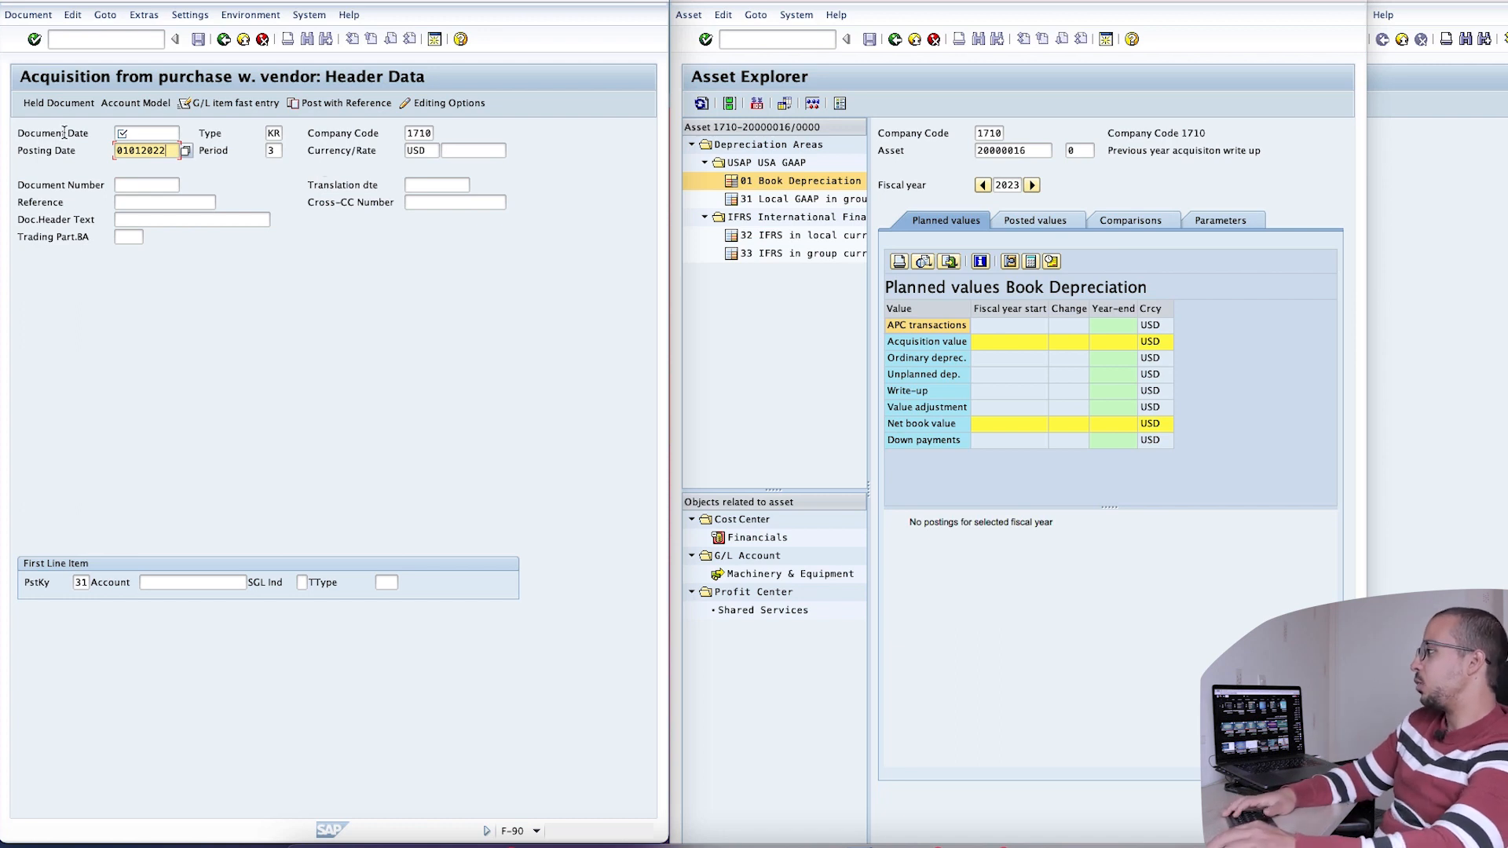
double_click(165, 150)
key(ctrl+c)
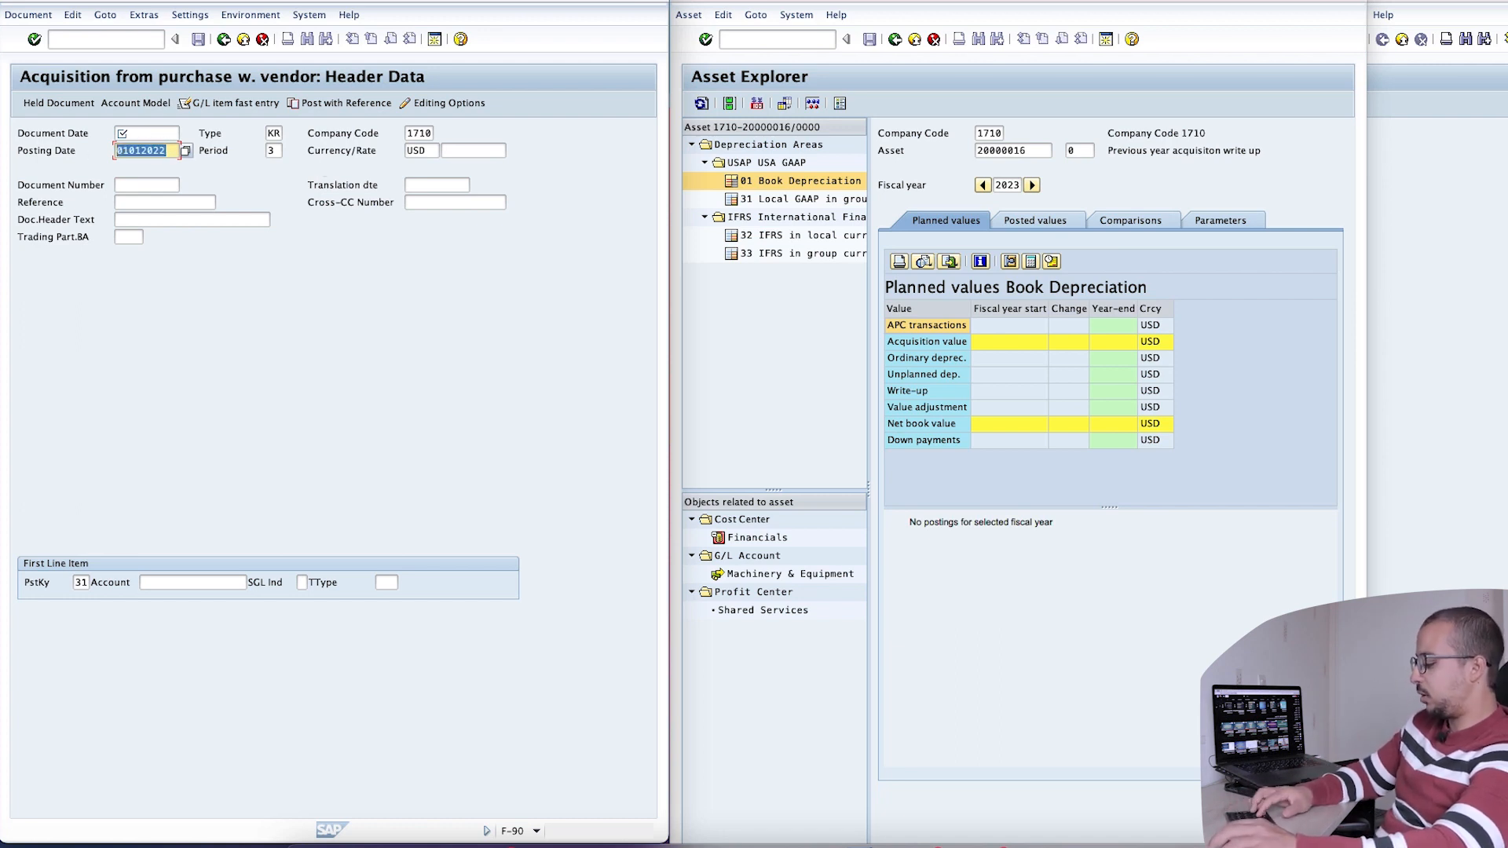
click(155, 133)
key(ctrl+v)
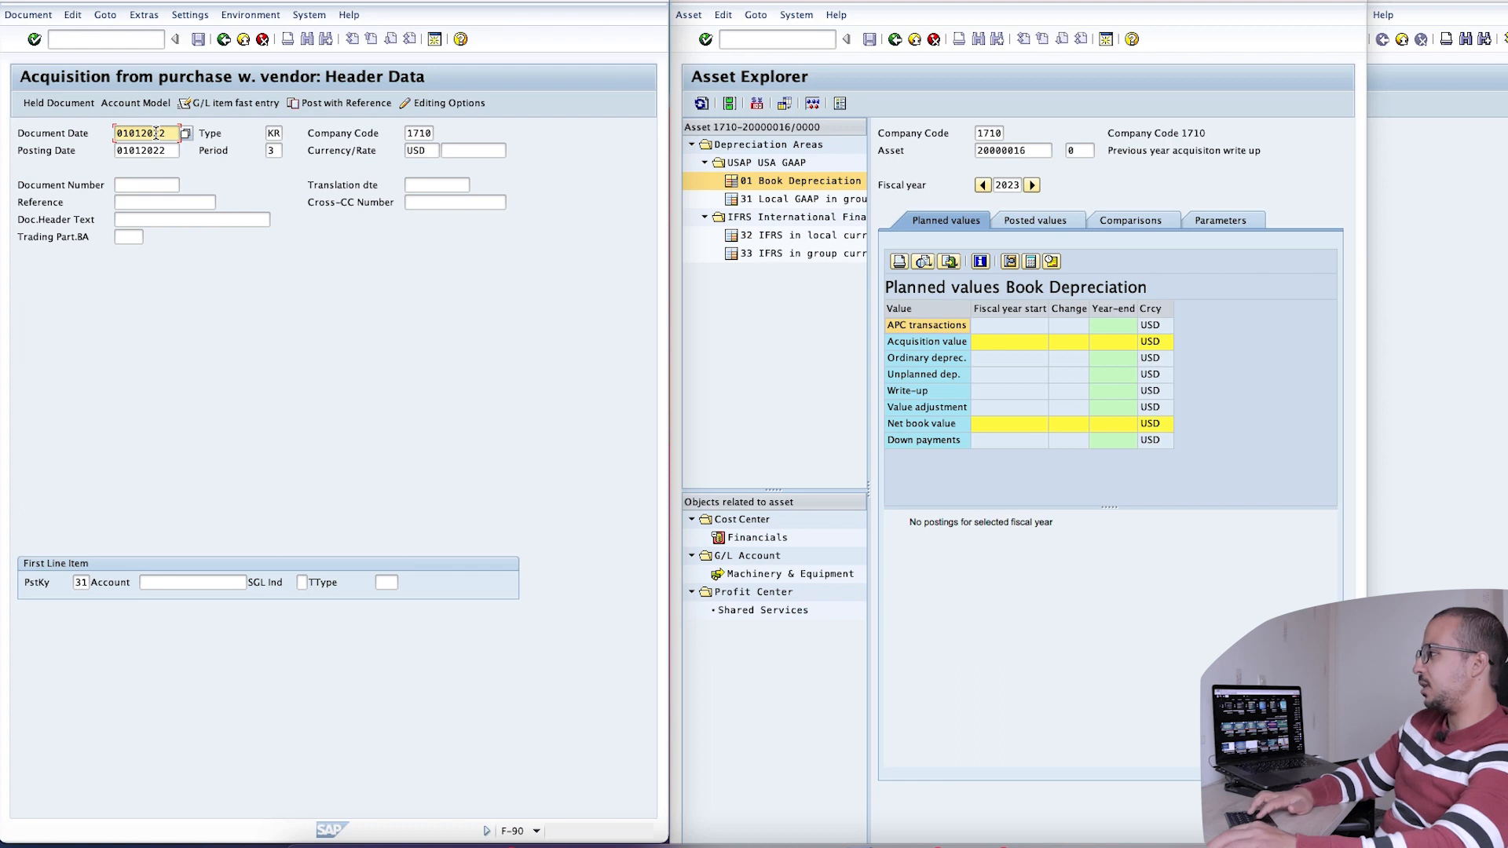
key(Return)
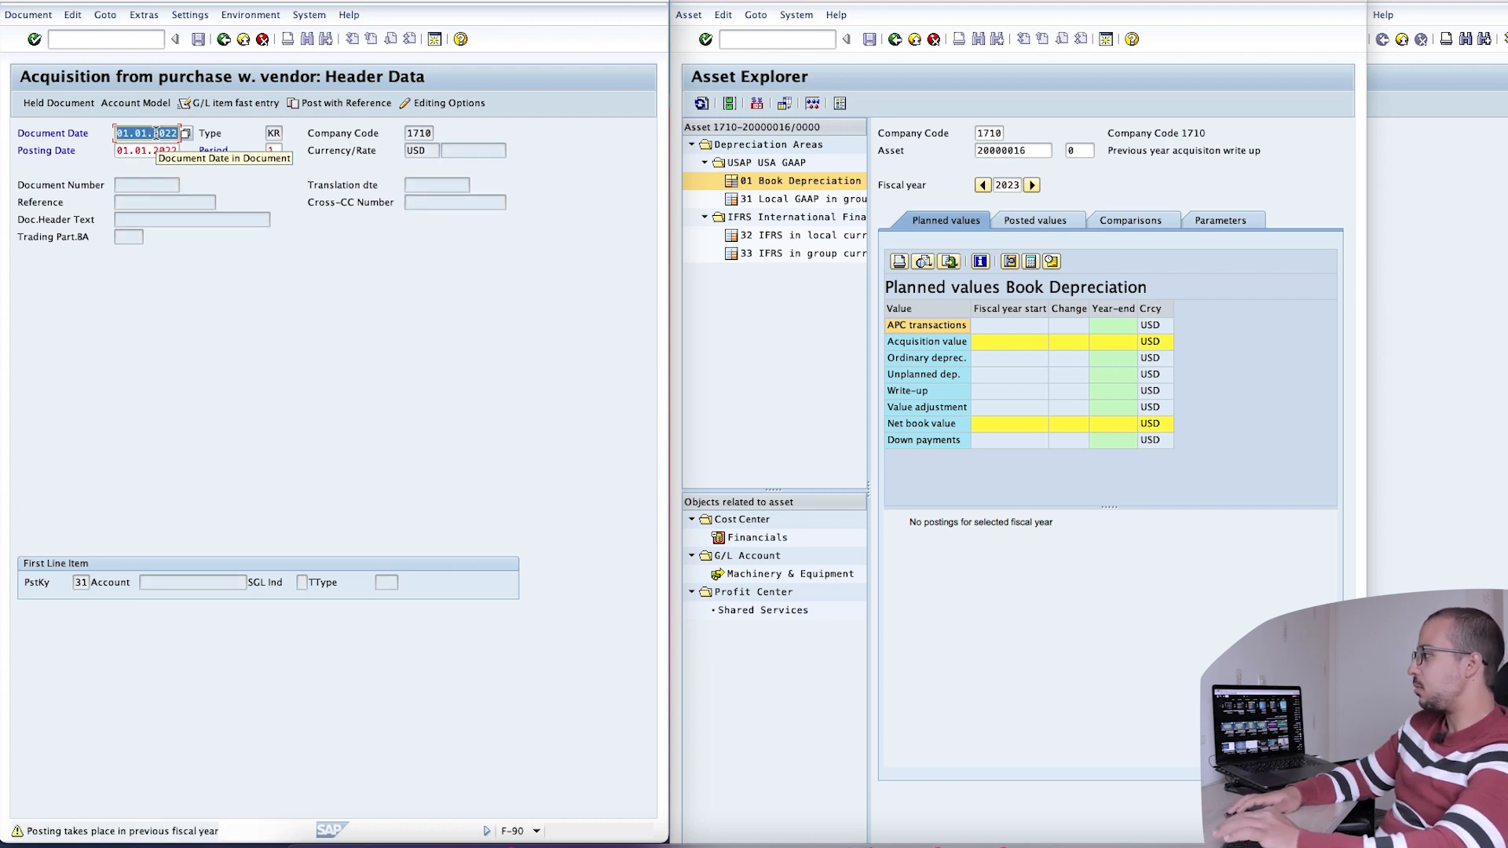
key(Return)
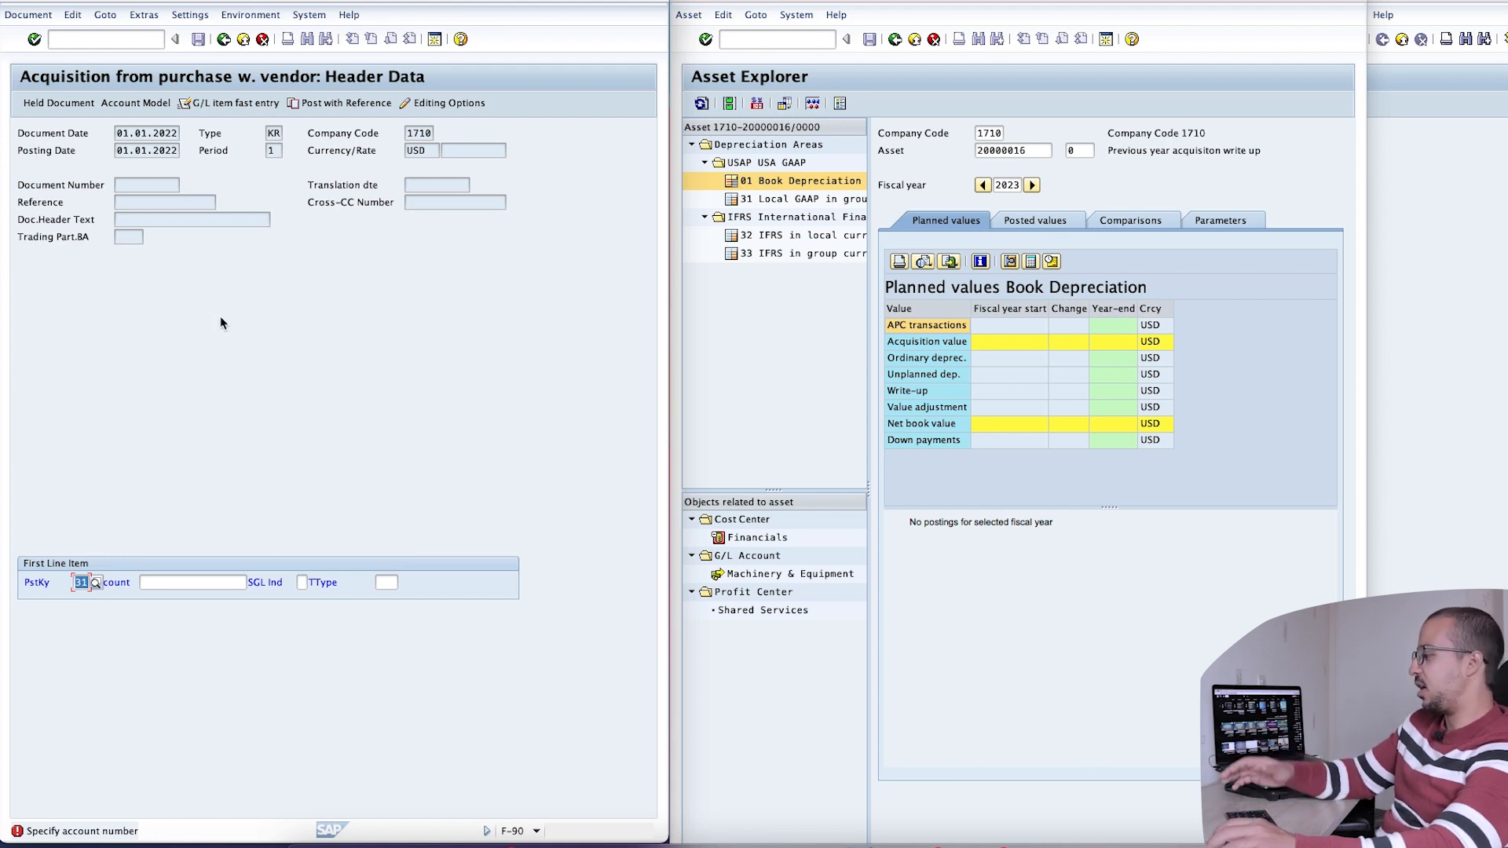
Add the vendor line item for Domestic US Supplier 10 with posting key 31 and an amount of 40,000 USD
key(Tab)
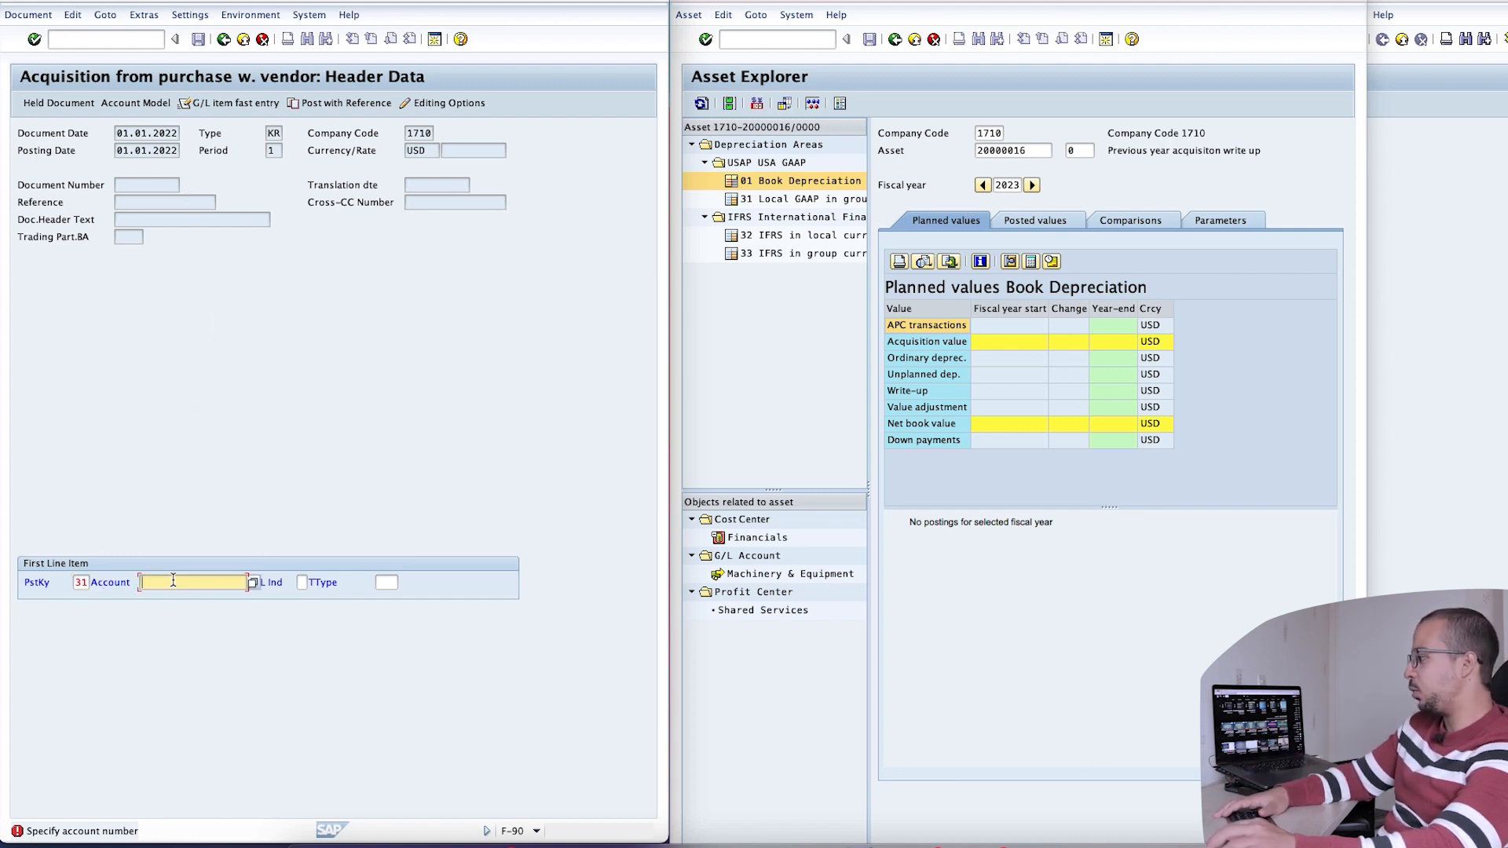
click(214, 584)
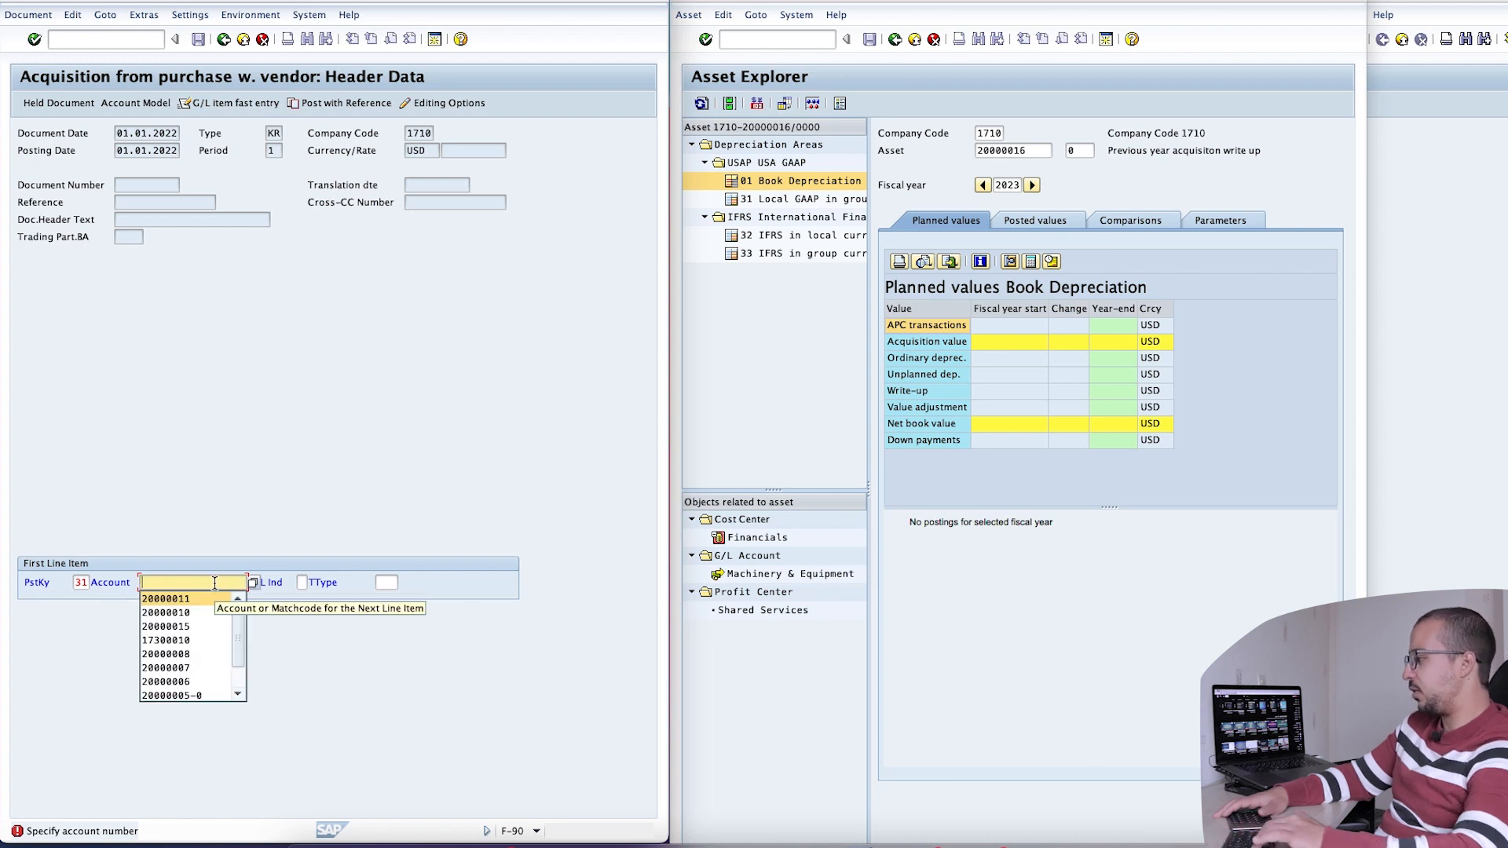
key(Down)
key(Down)
key(Down)
key(Return)
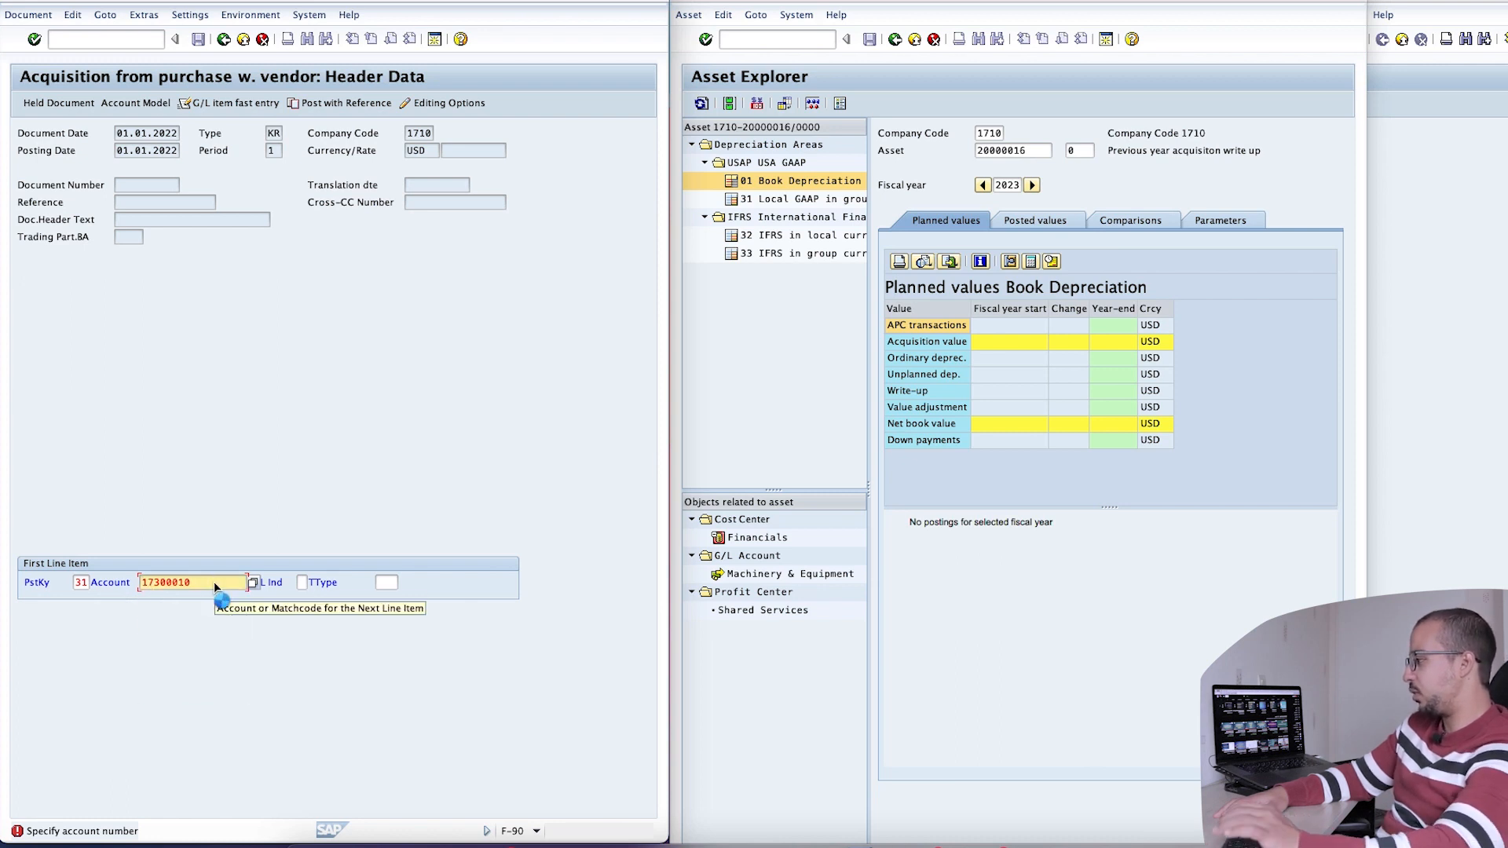
key(Return)
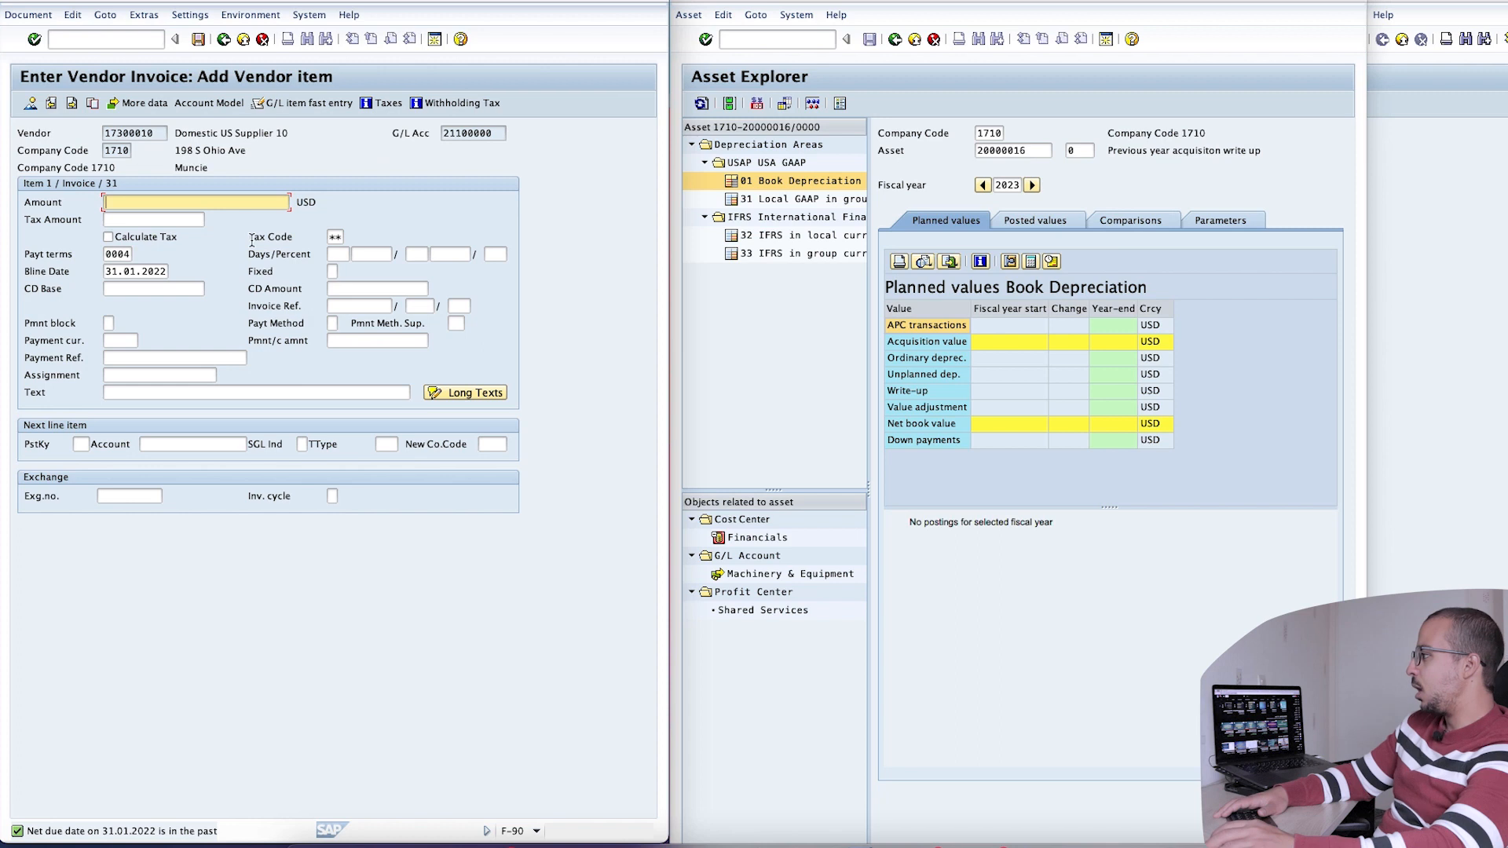
text(40000)
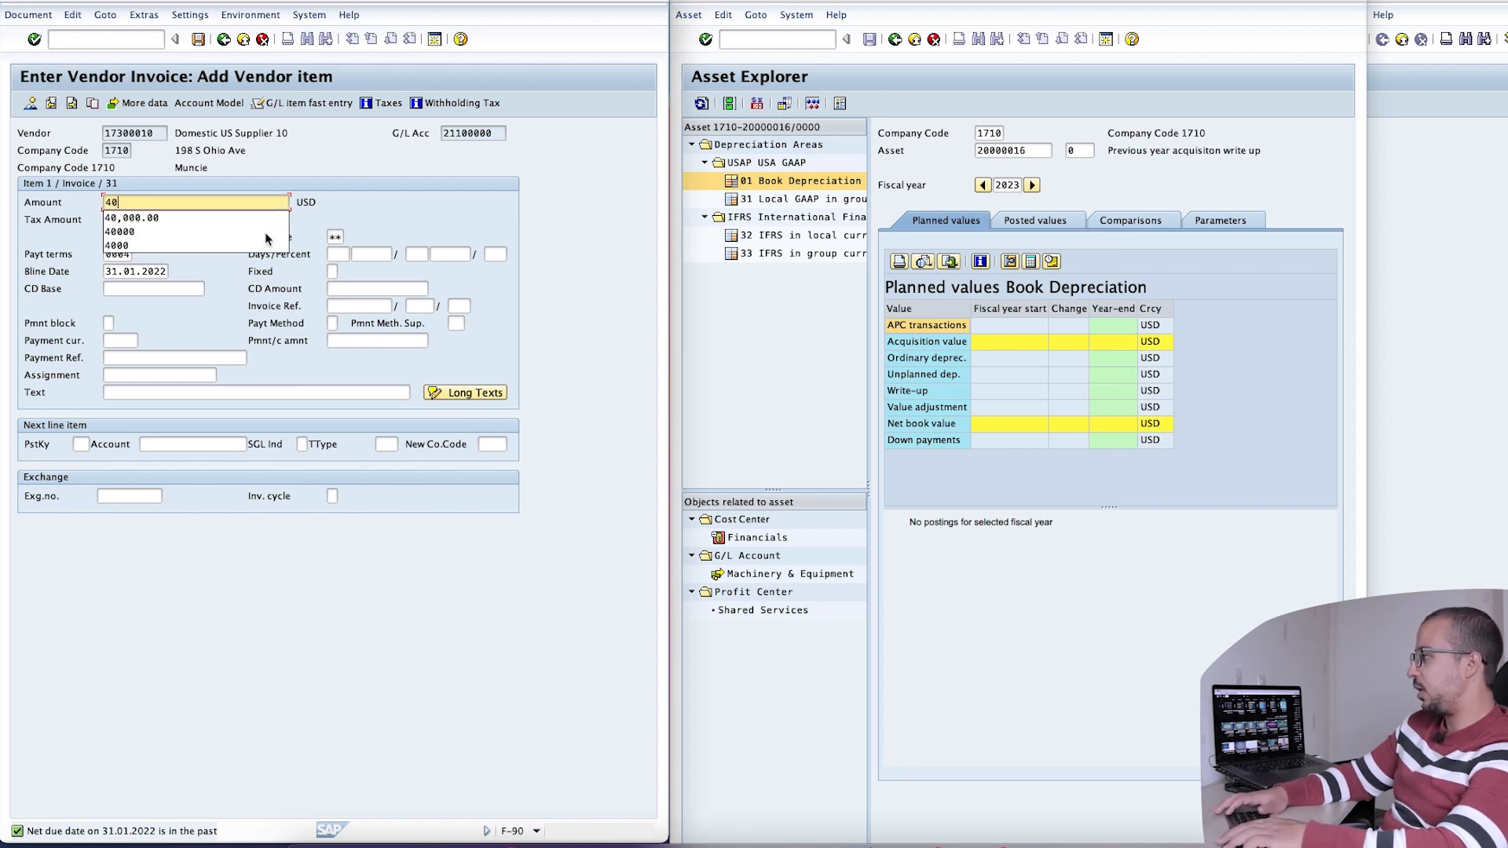
key(Return)
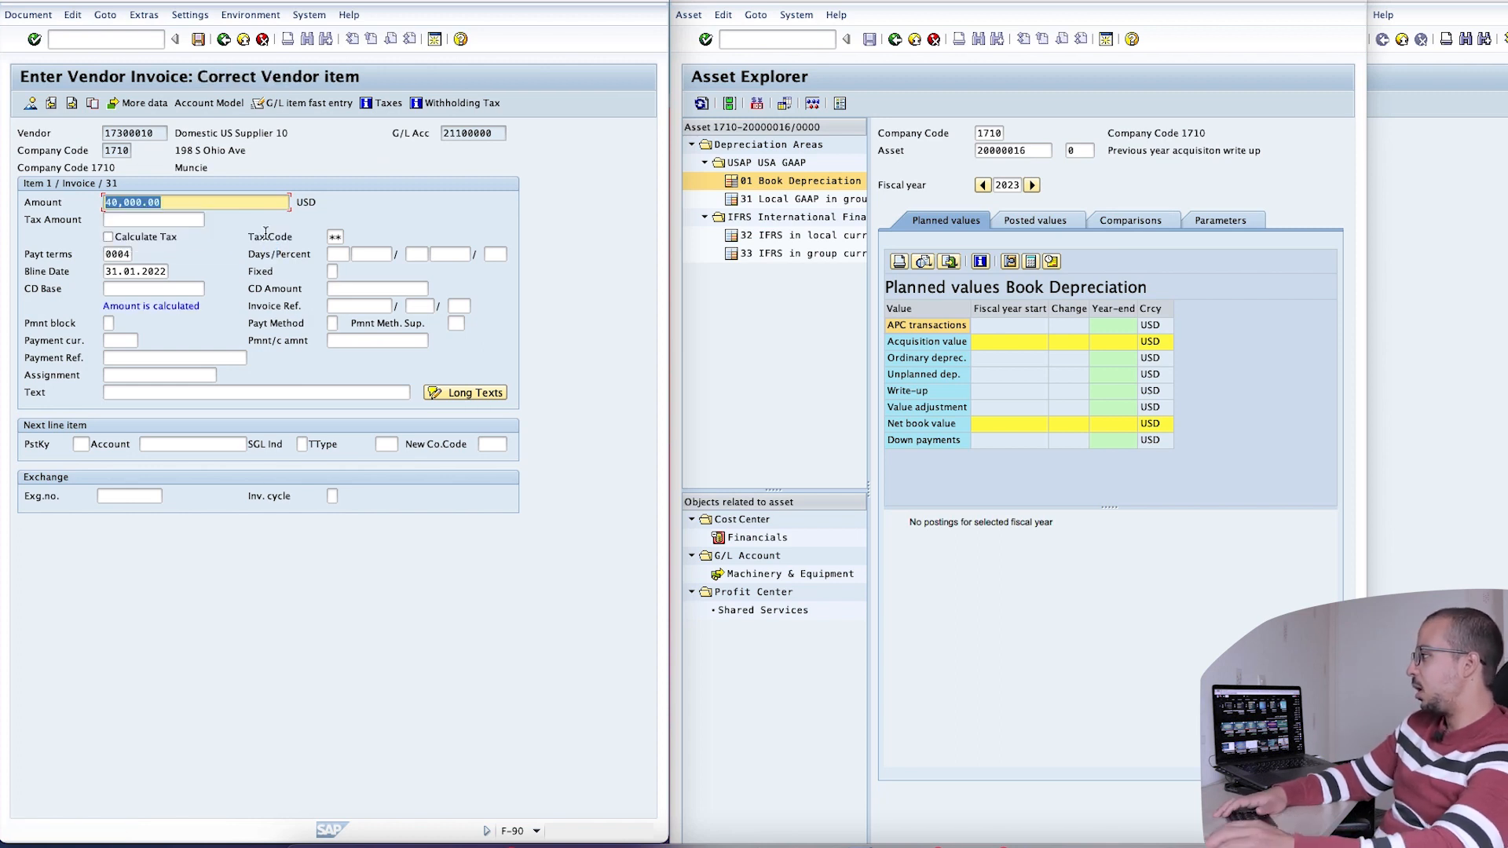
Start the next line item with posting key 70 for asset 20000016 and transaction type 100
click(79, 444)
text(70)
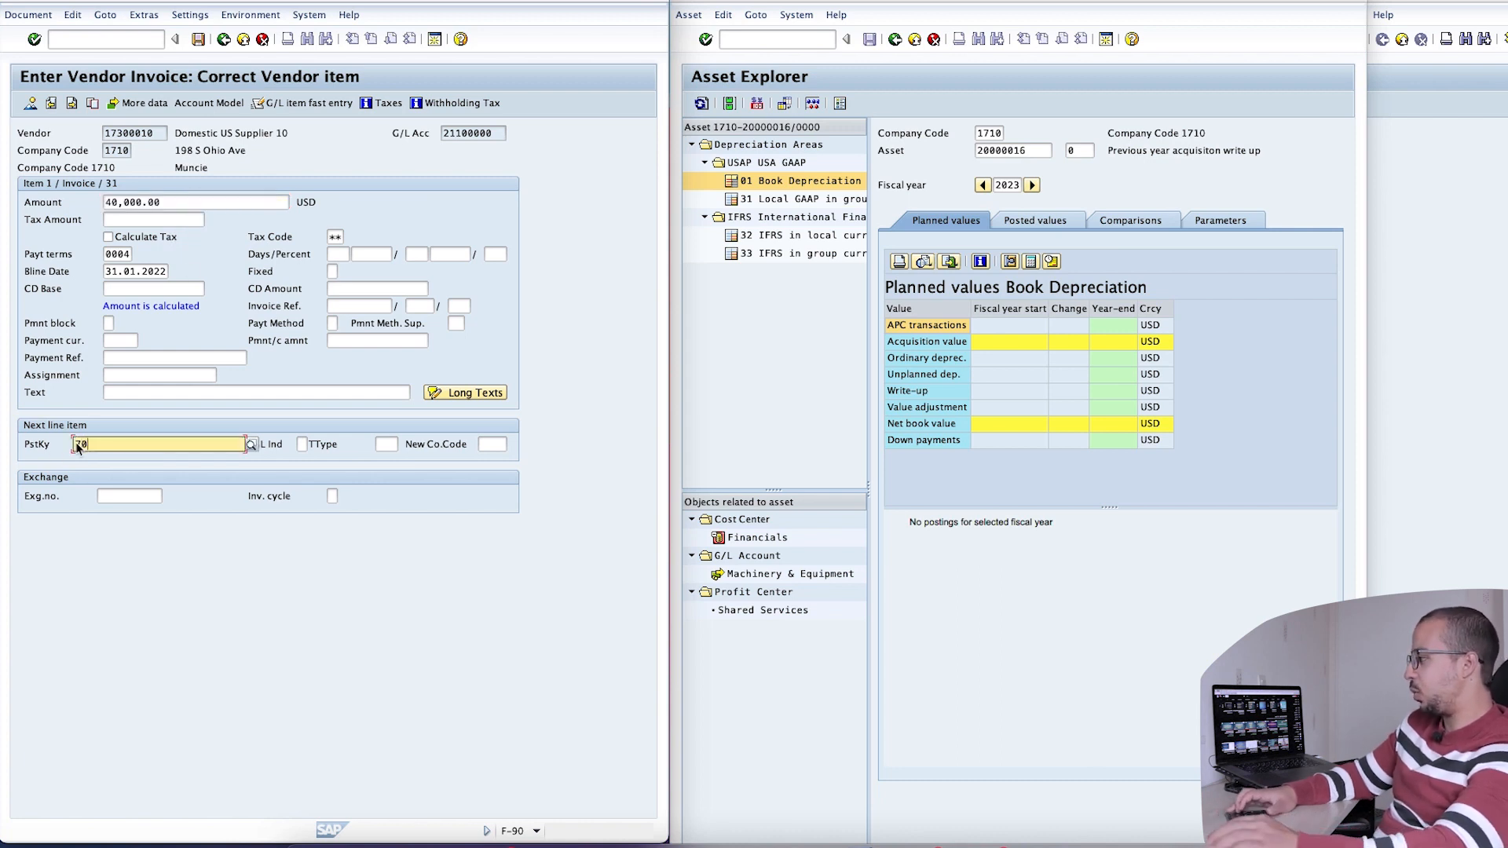
key(Tab)
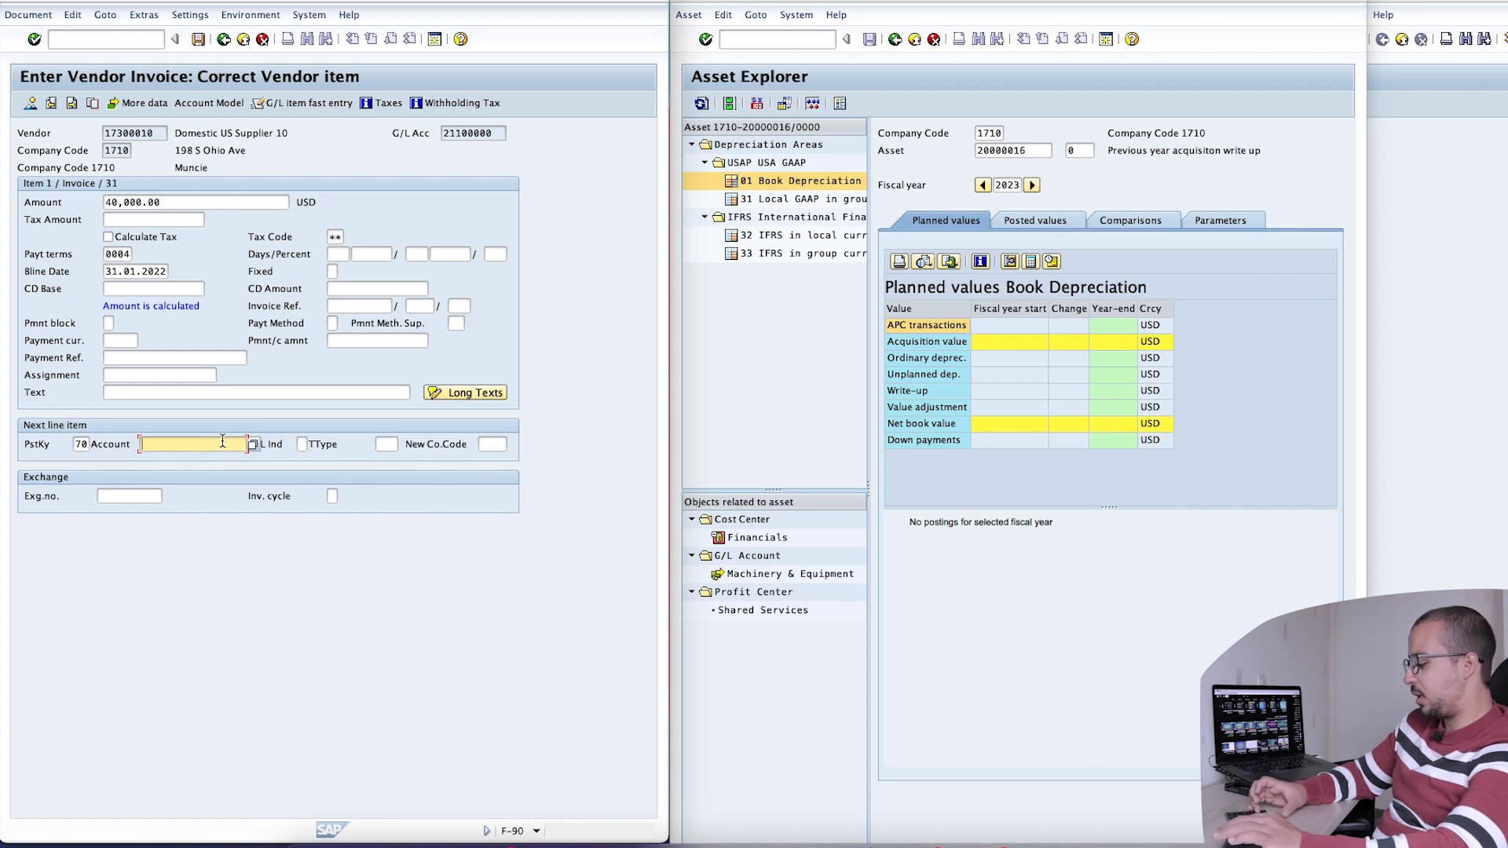
text(20000016)
key(Return)
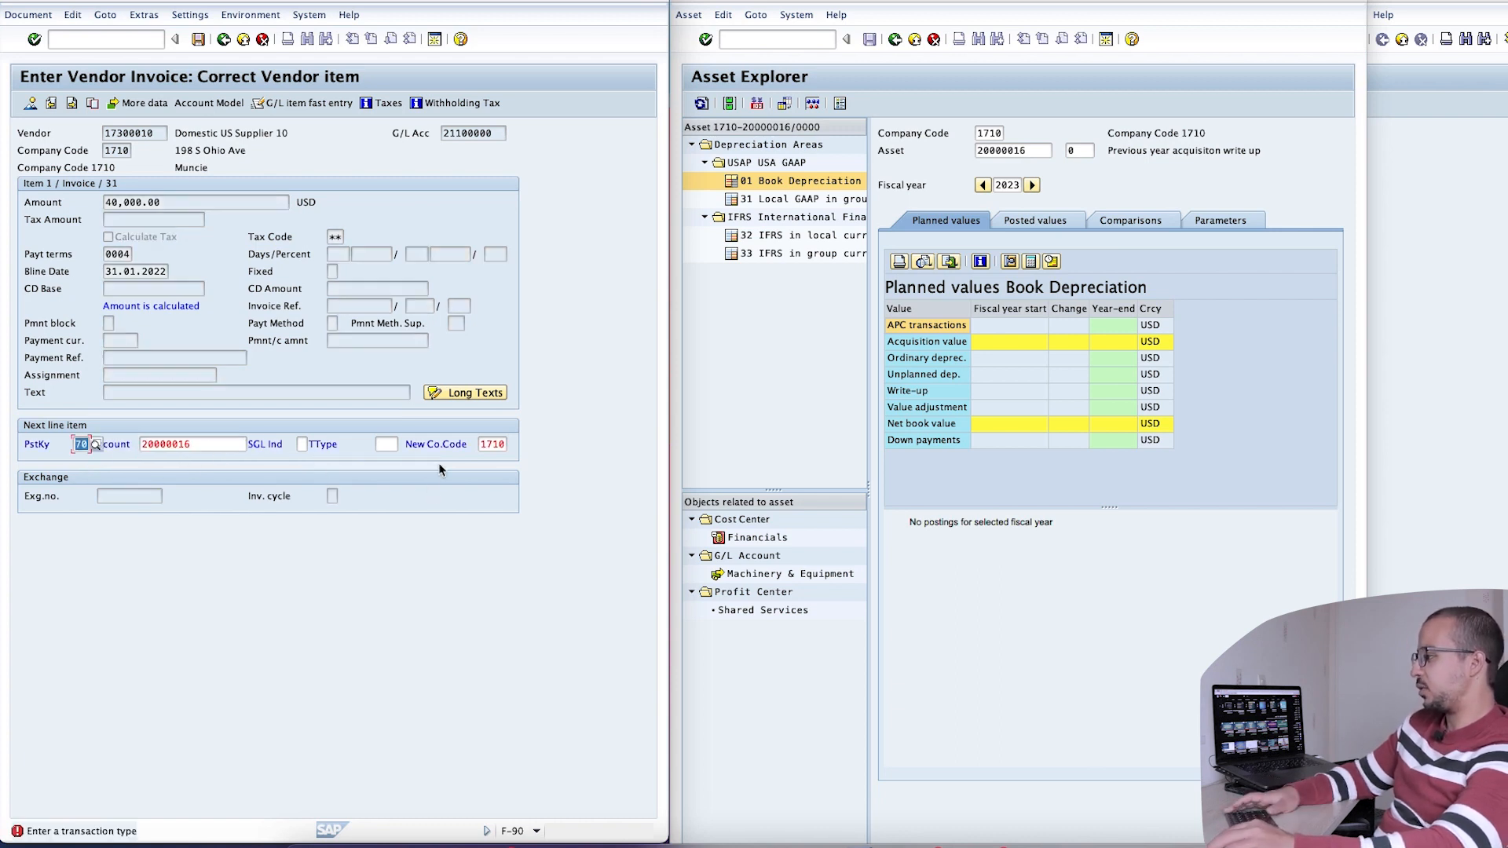
click(390, 443)
text(920)
key(Return)
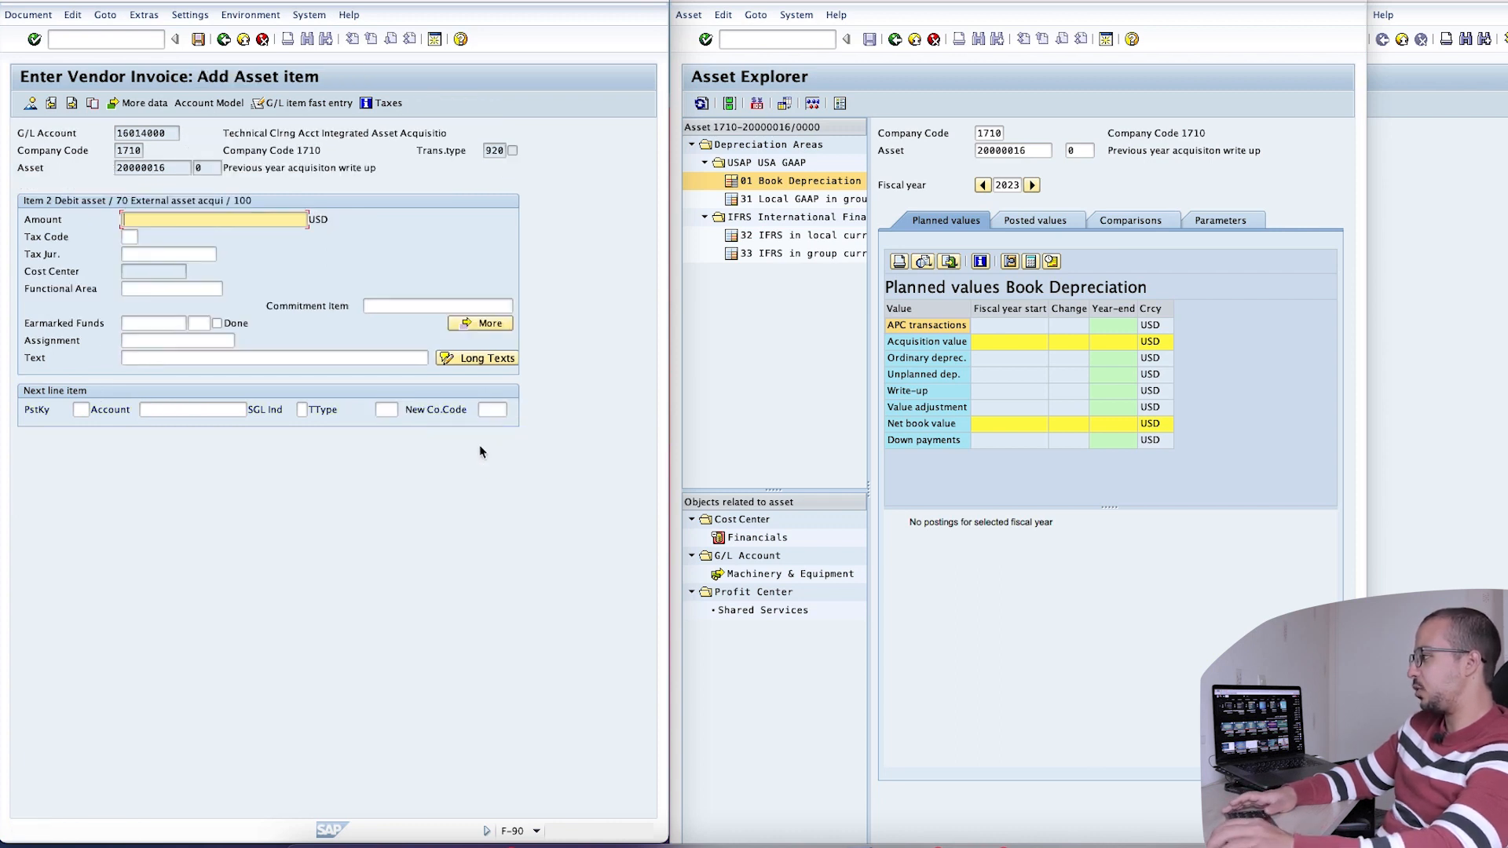
Enter 40,000 USD as the asset item's amount with tax code E0
text(40000)
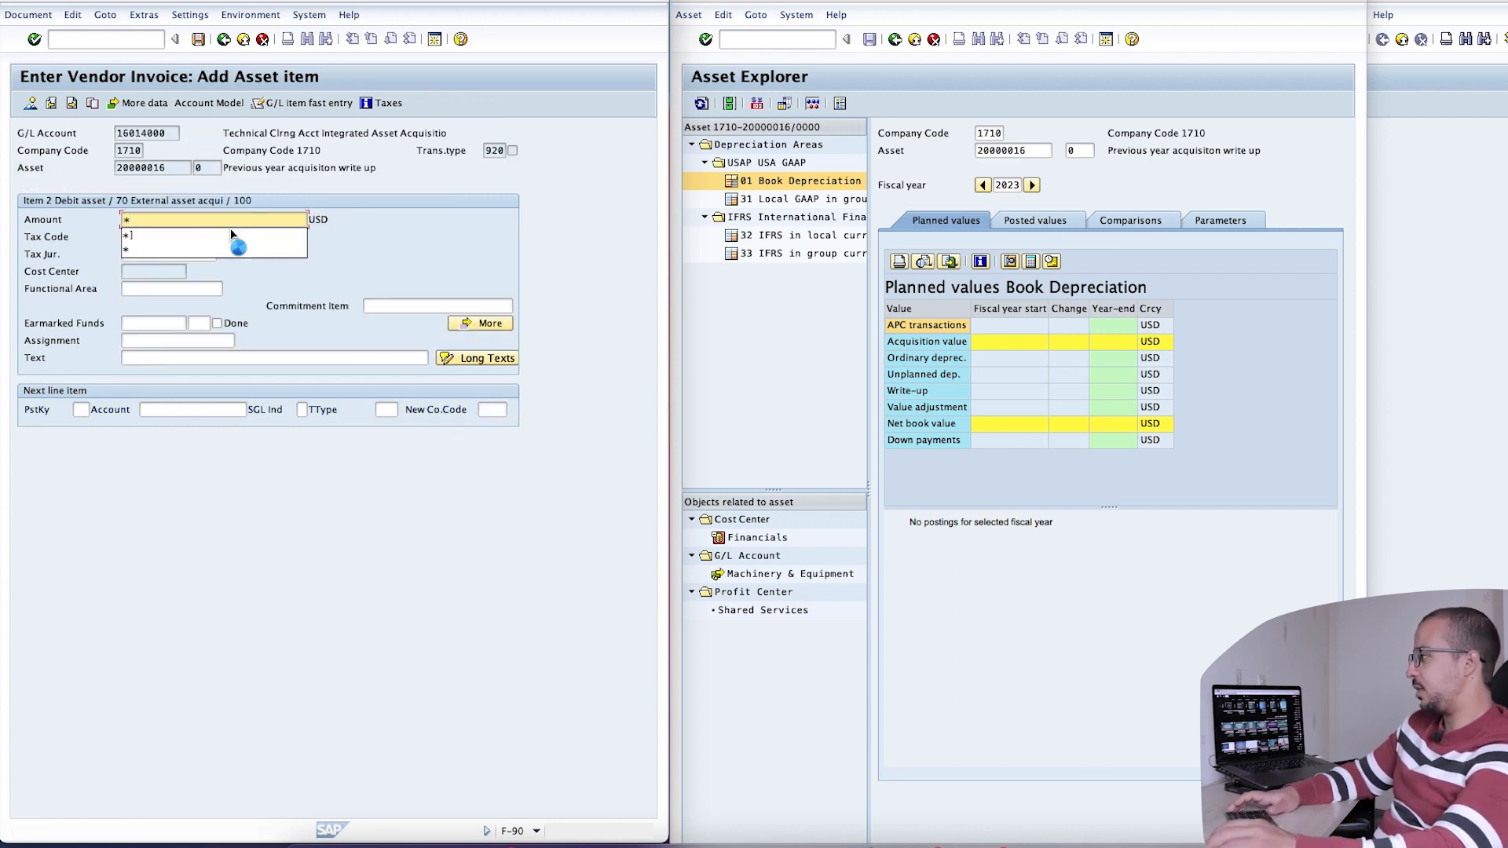
key(Return)
click(132, 237)
text(E0)
key(Return)
click(142, 250)
key(Down)
key(Down)
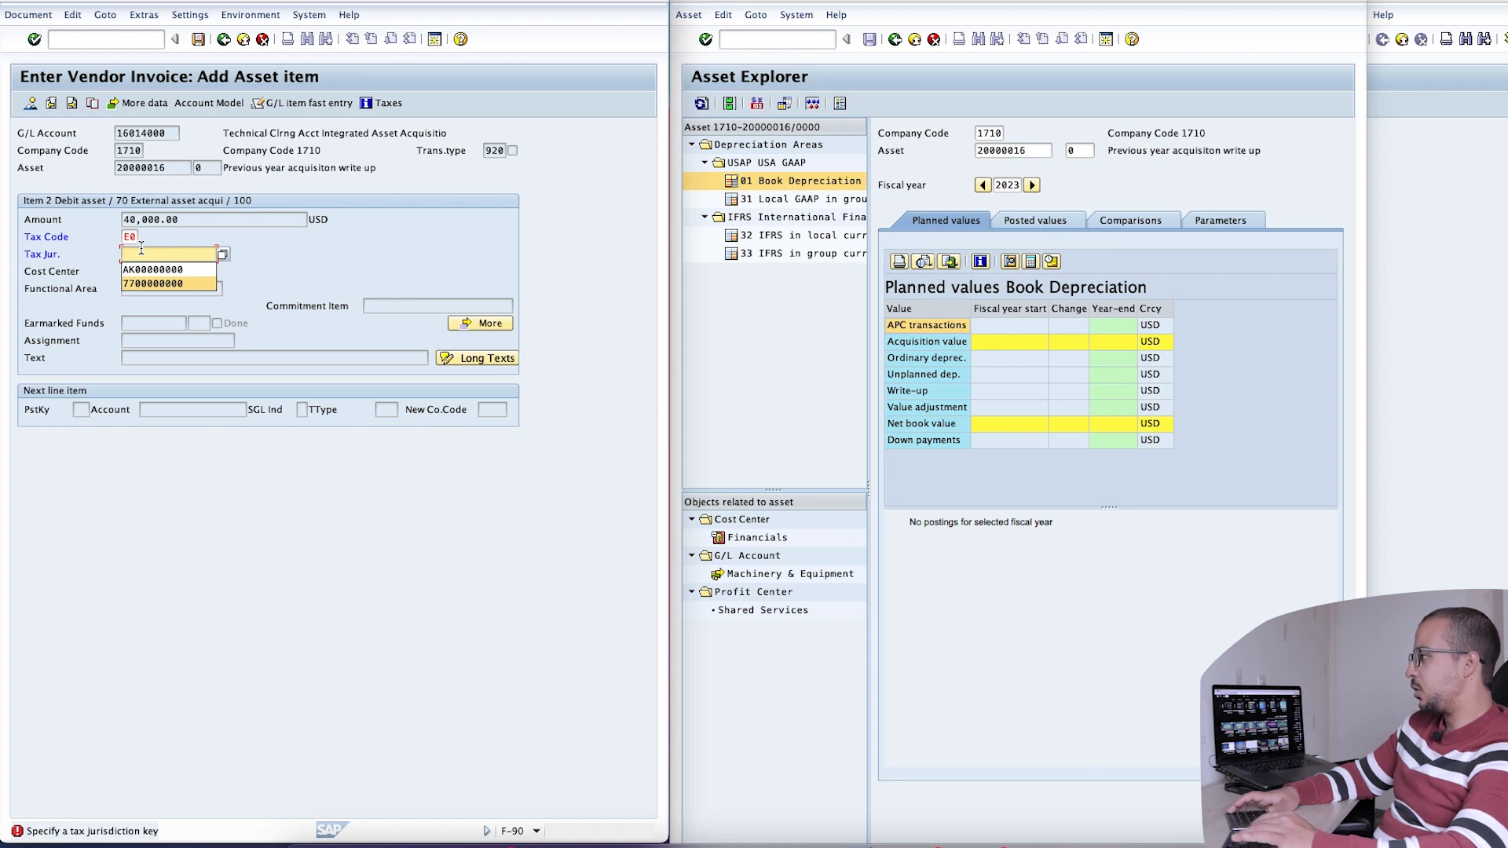
key(Return)
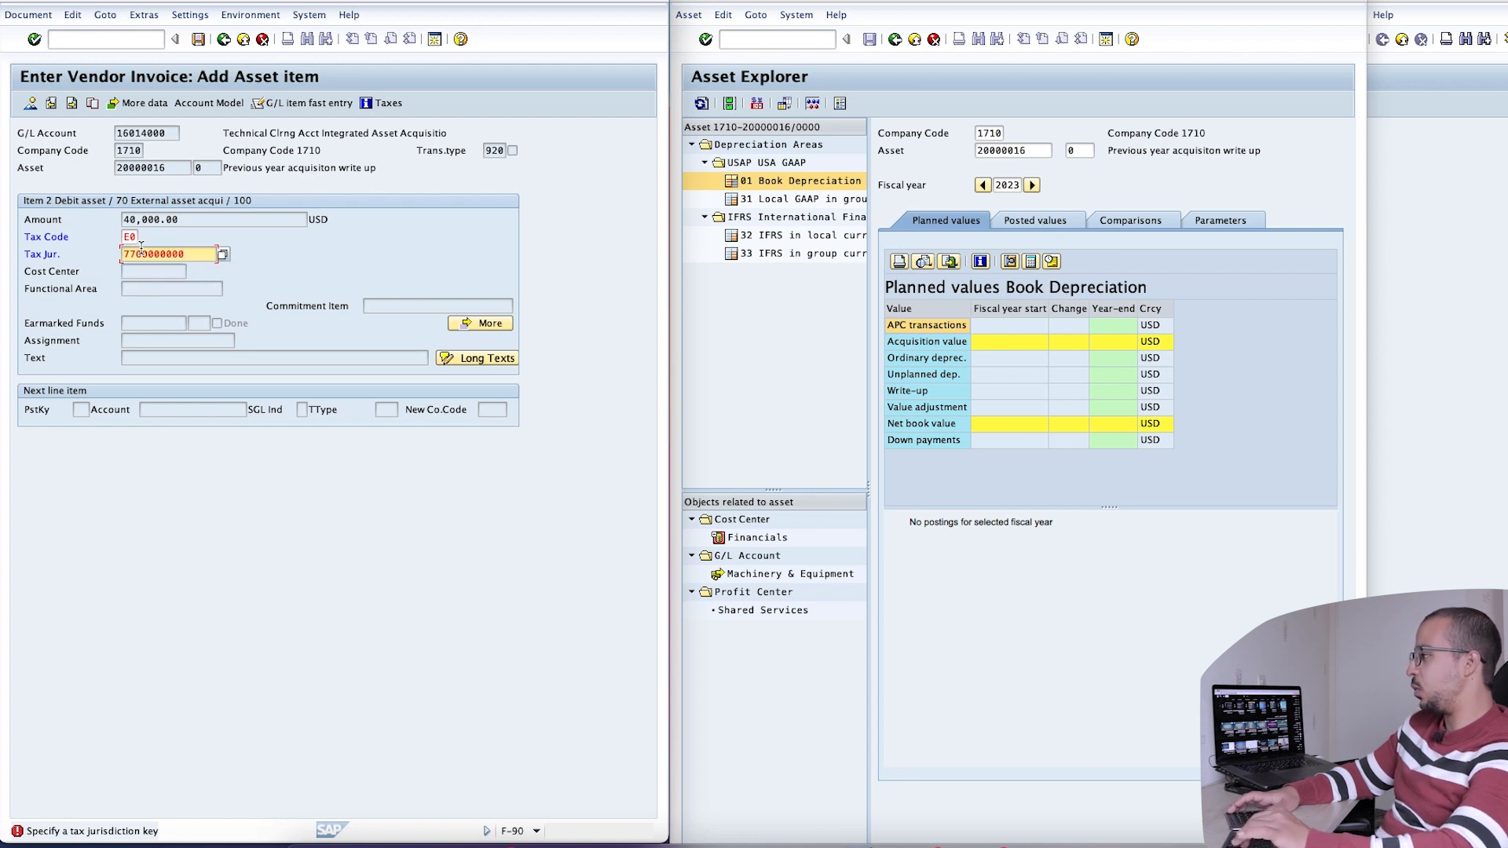
key(Return)
Change the asset item's tax jurisdiction to AK00000000 and post the vendor invoice, accepting the tax warnings
double_click(200, 254)
key(BackSpace)
key(Down)
key(Down)
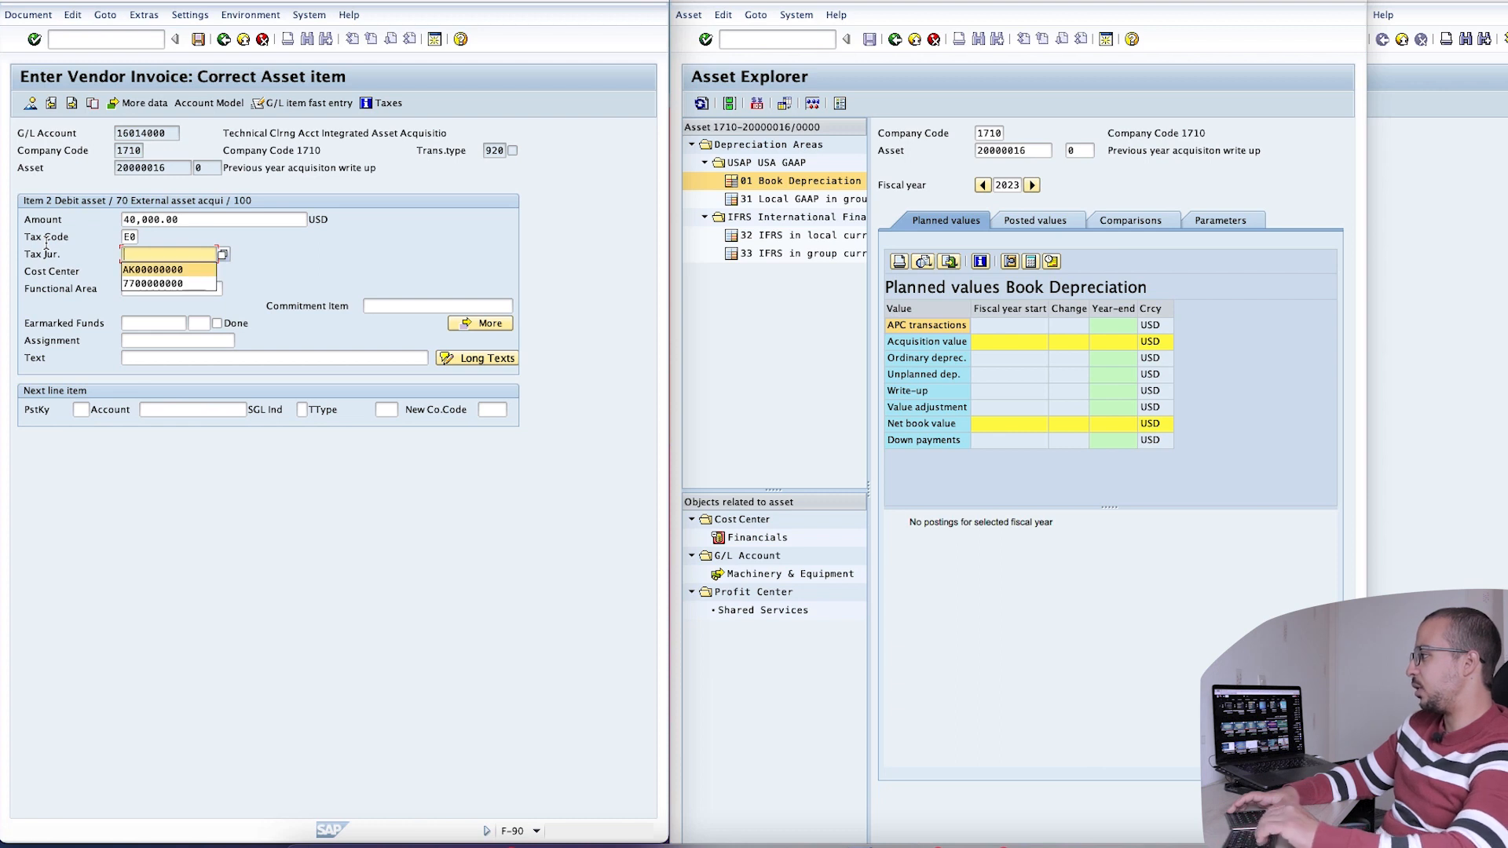
key(Return)
key(Return)
key(Return)
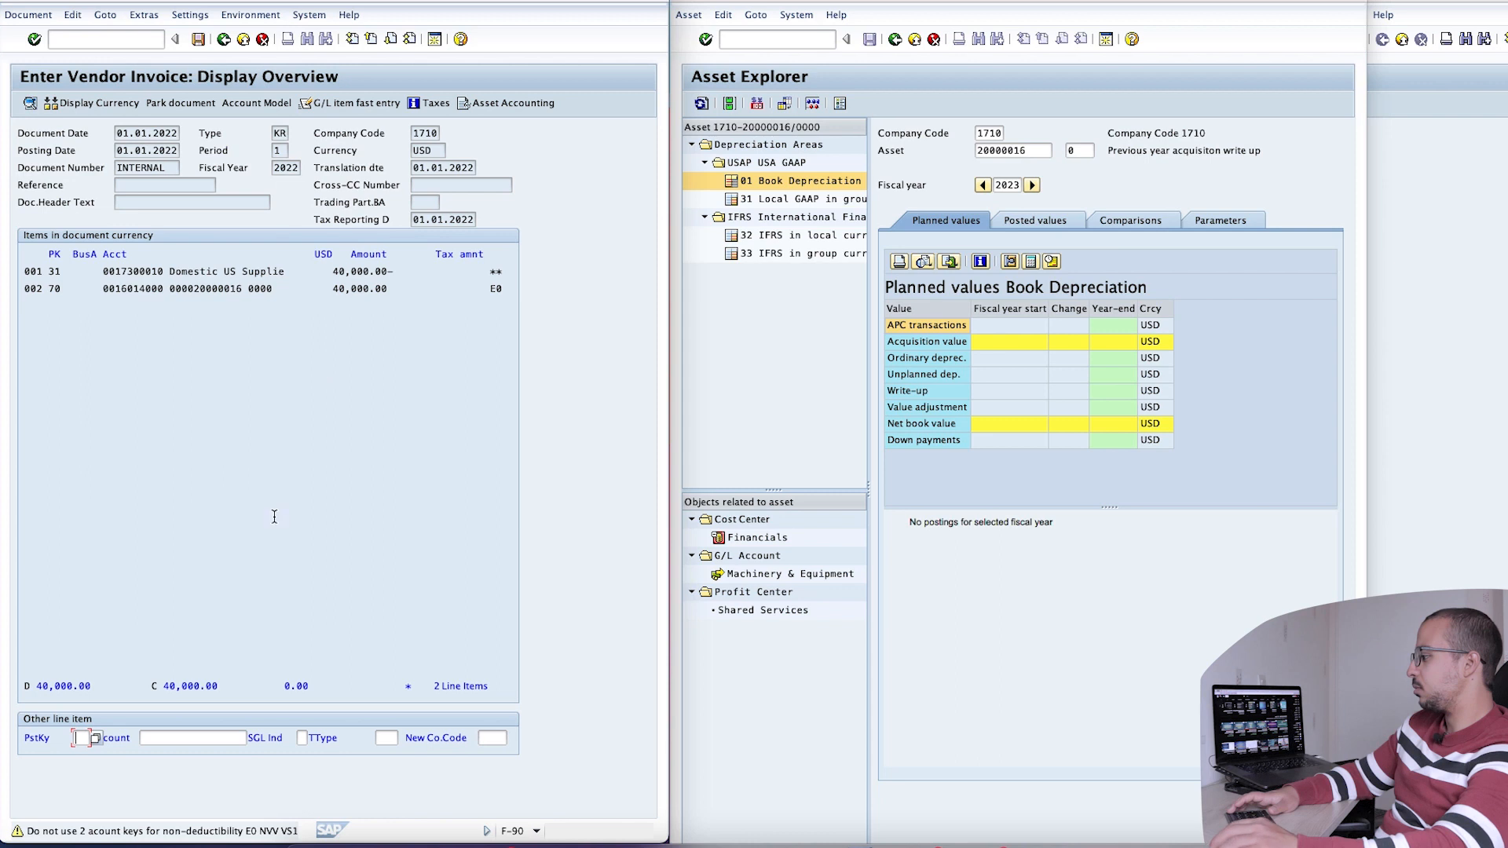
key(Return)
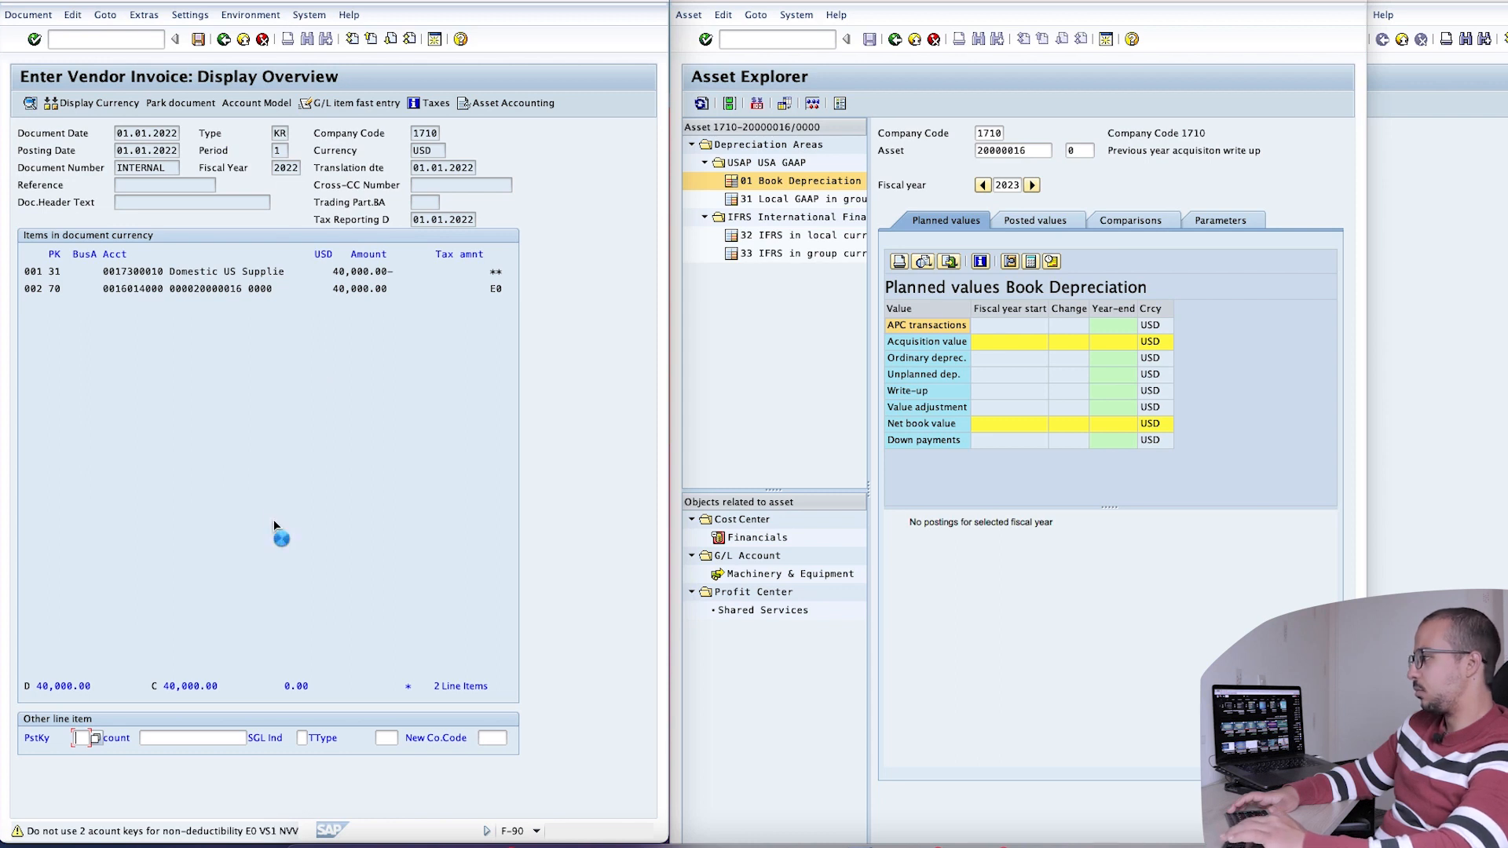
Refresh the asset's values in Asset Explorer and examine the planned depreciation for fiscal years 2023 and 2022
click(701, 103)
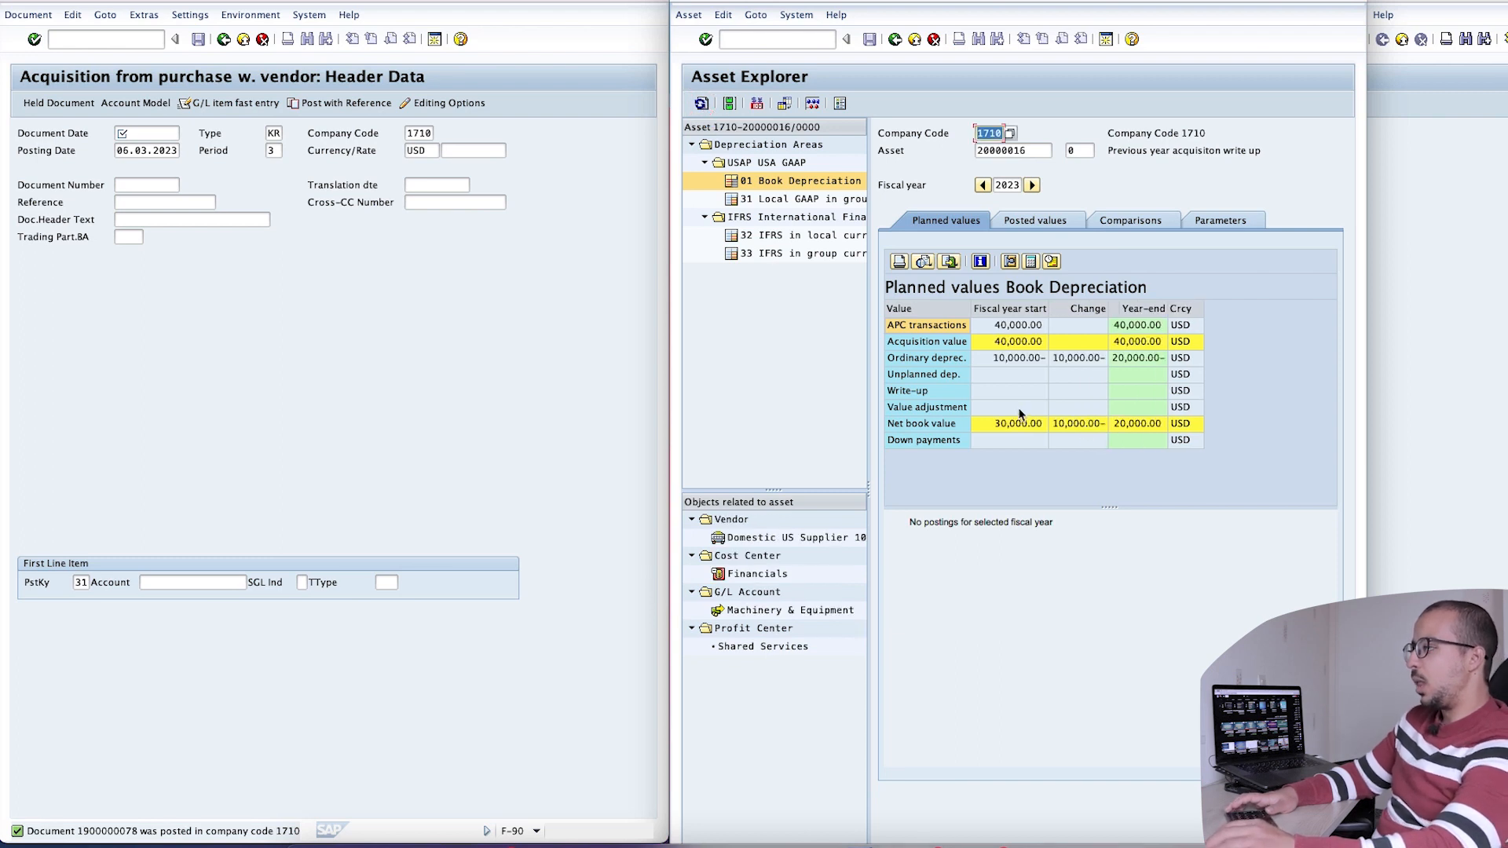
click(982, 184)
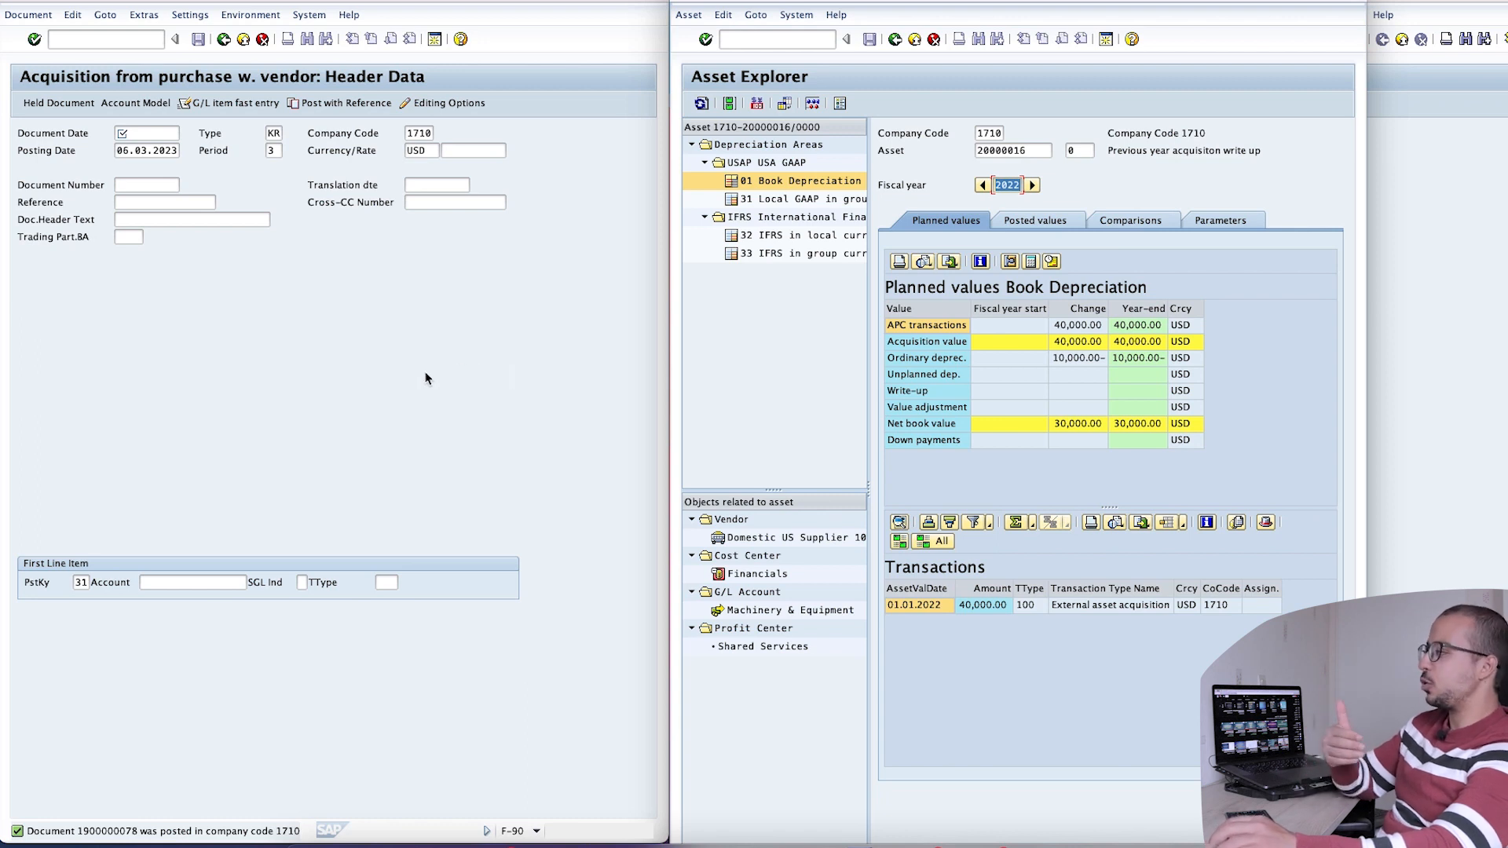
Start transaction AFAB and set the depreciation posting run for company code 1710, fiscal year 2022, to posting period 12
click(115, 41)
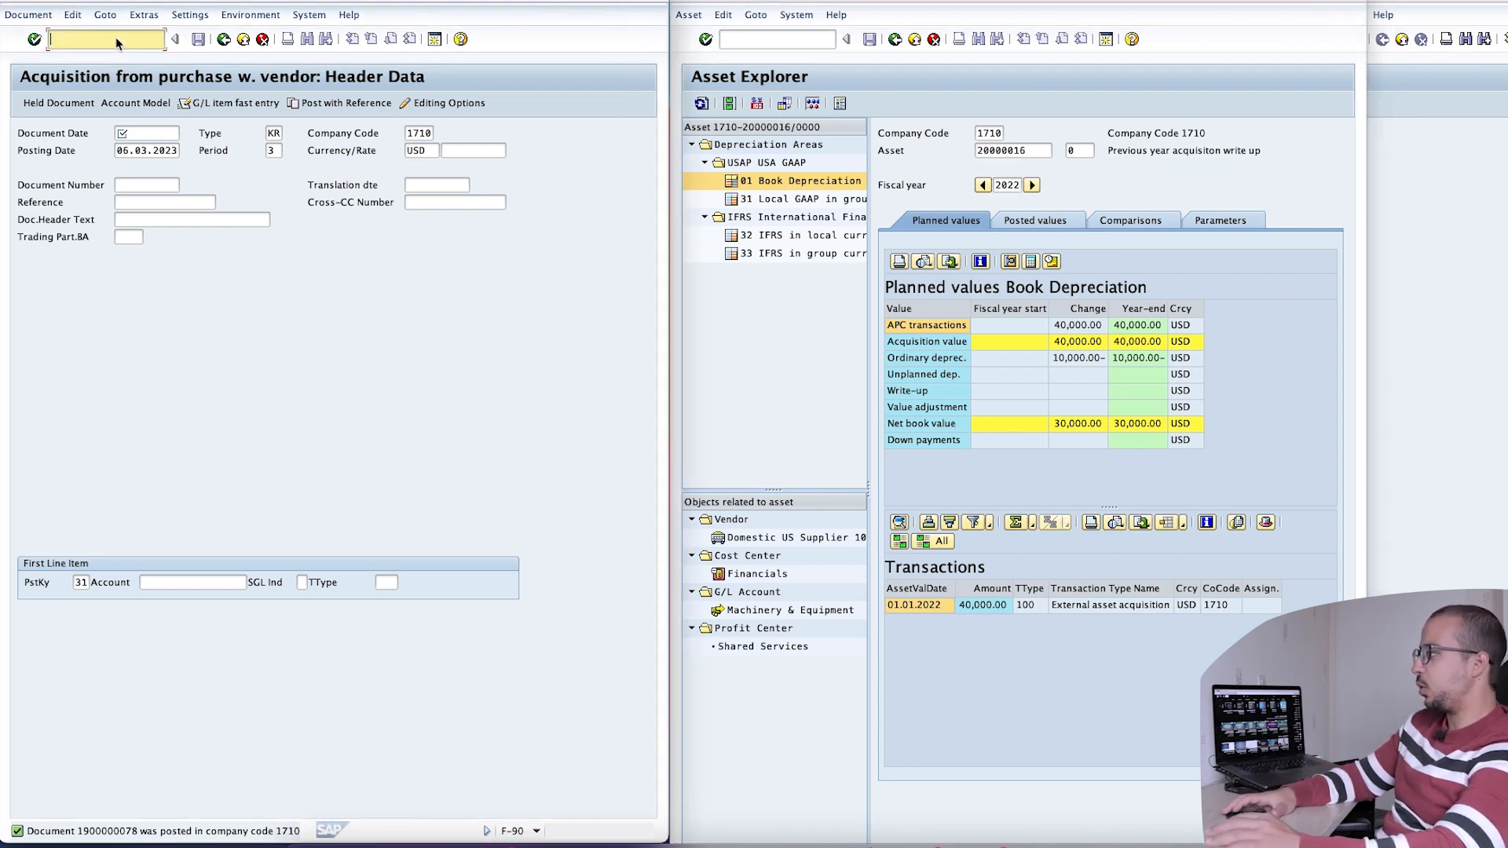
text(/na)
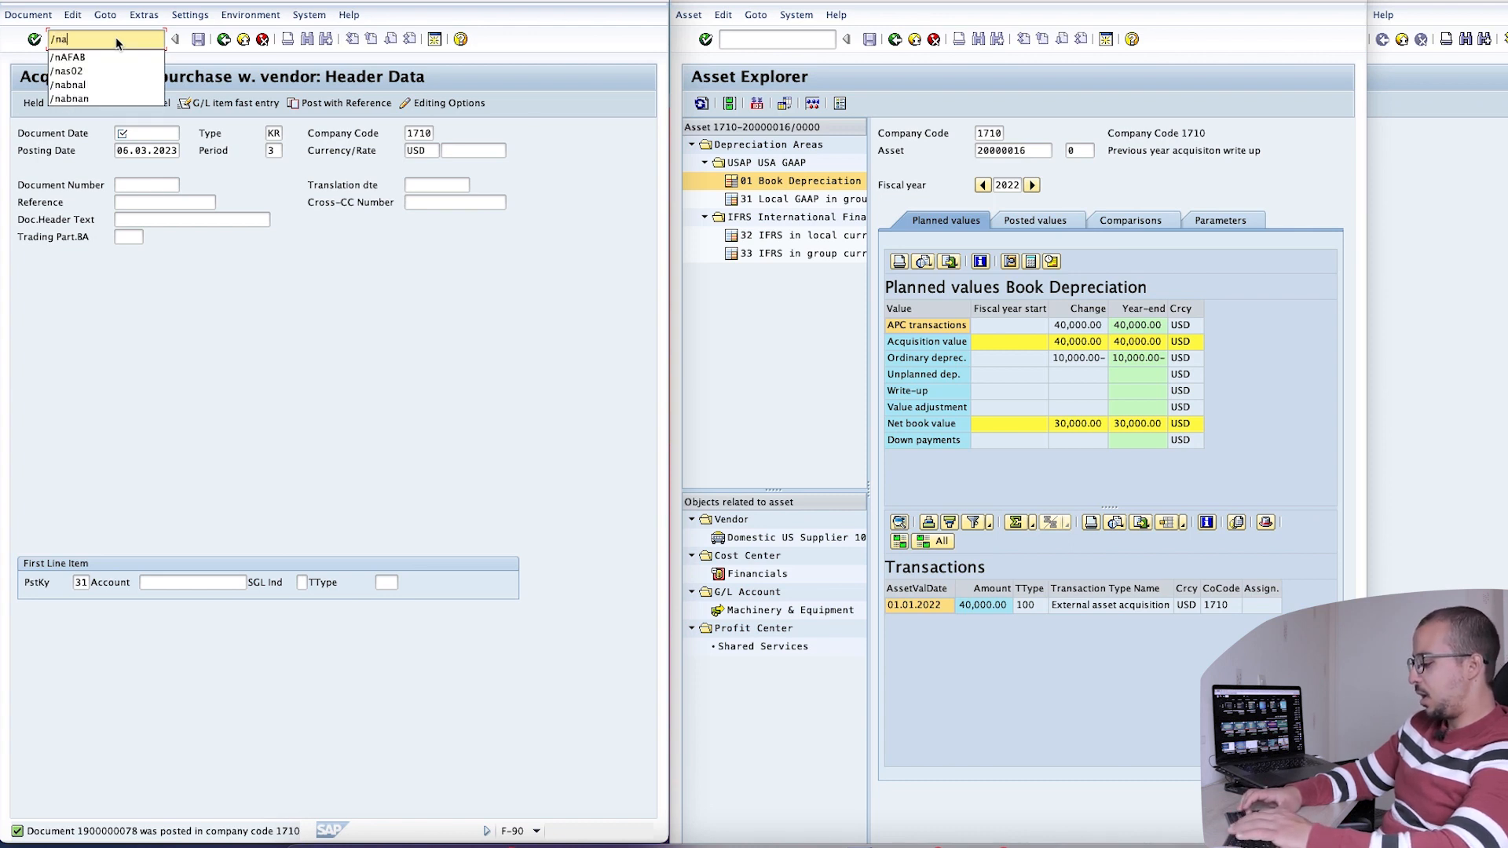
text(fab)
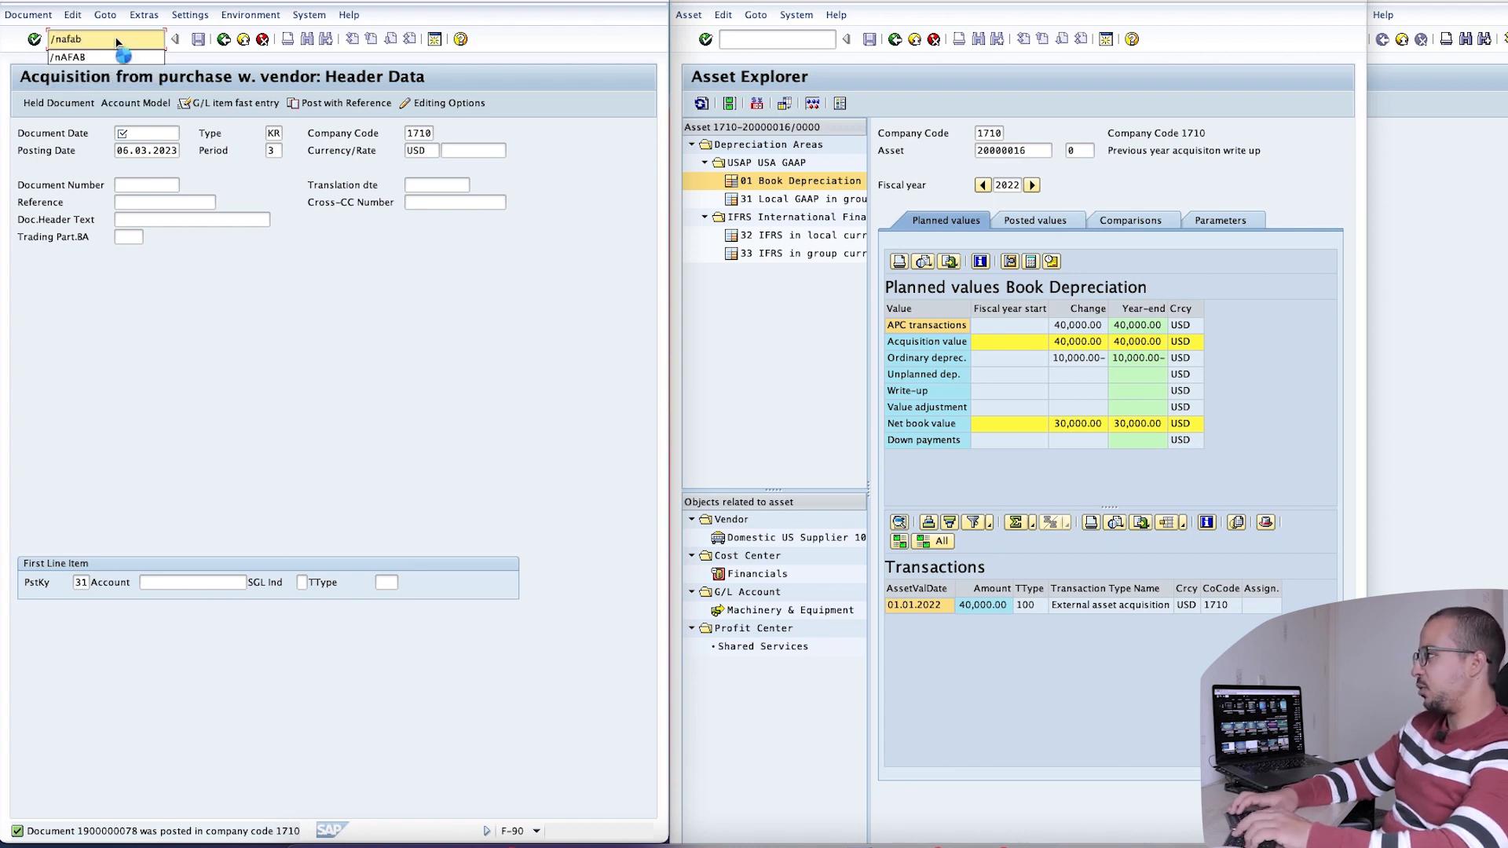
key(Return)
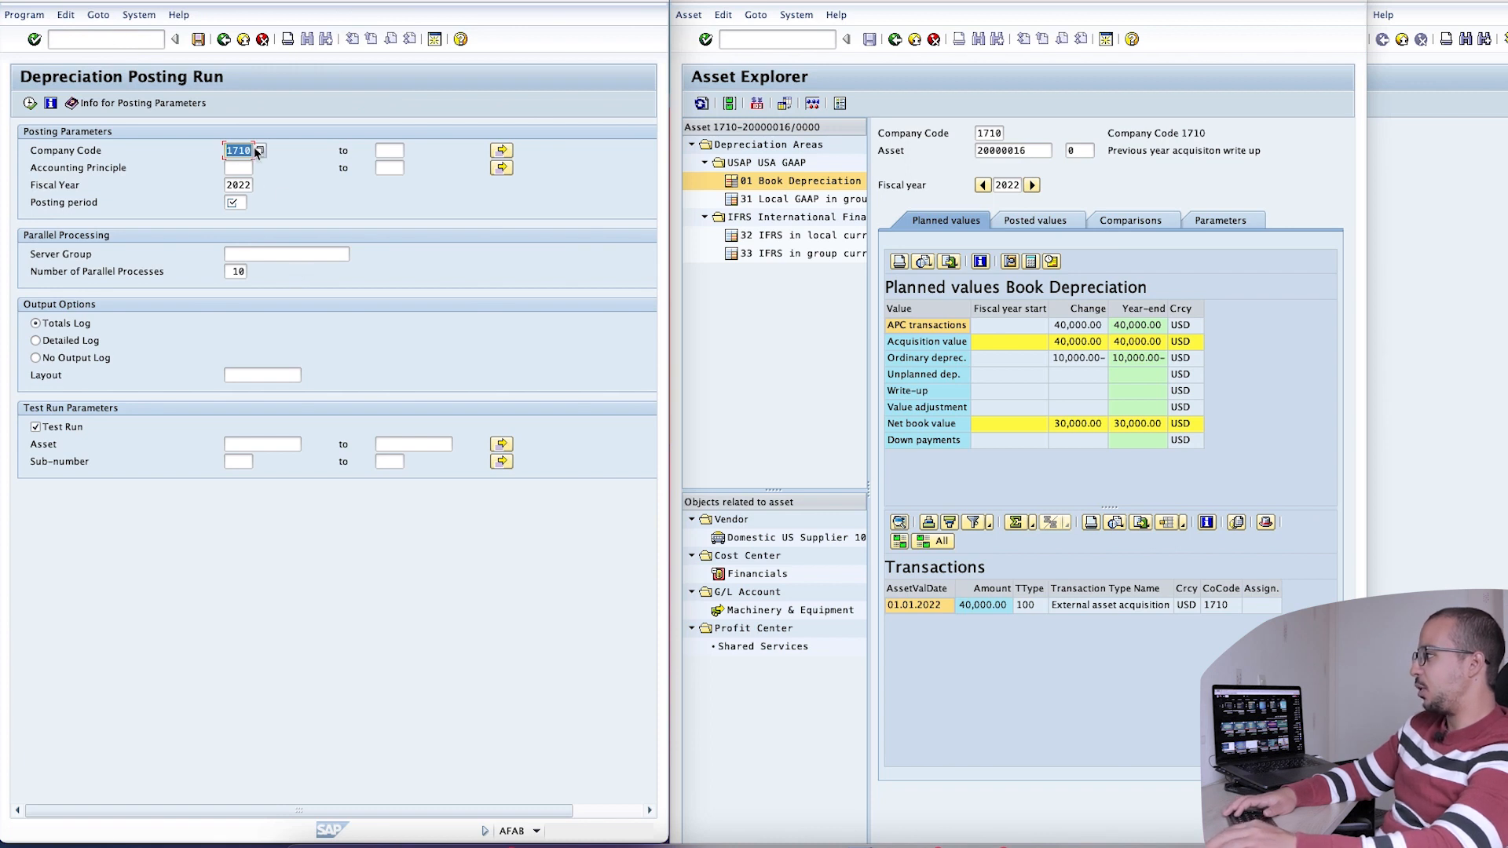
click(234, 201)
text(12)
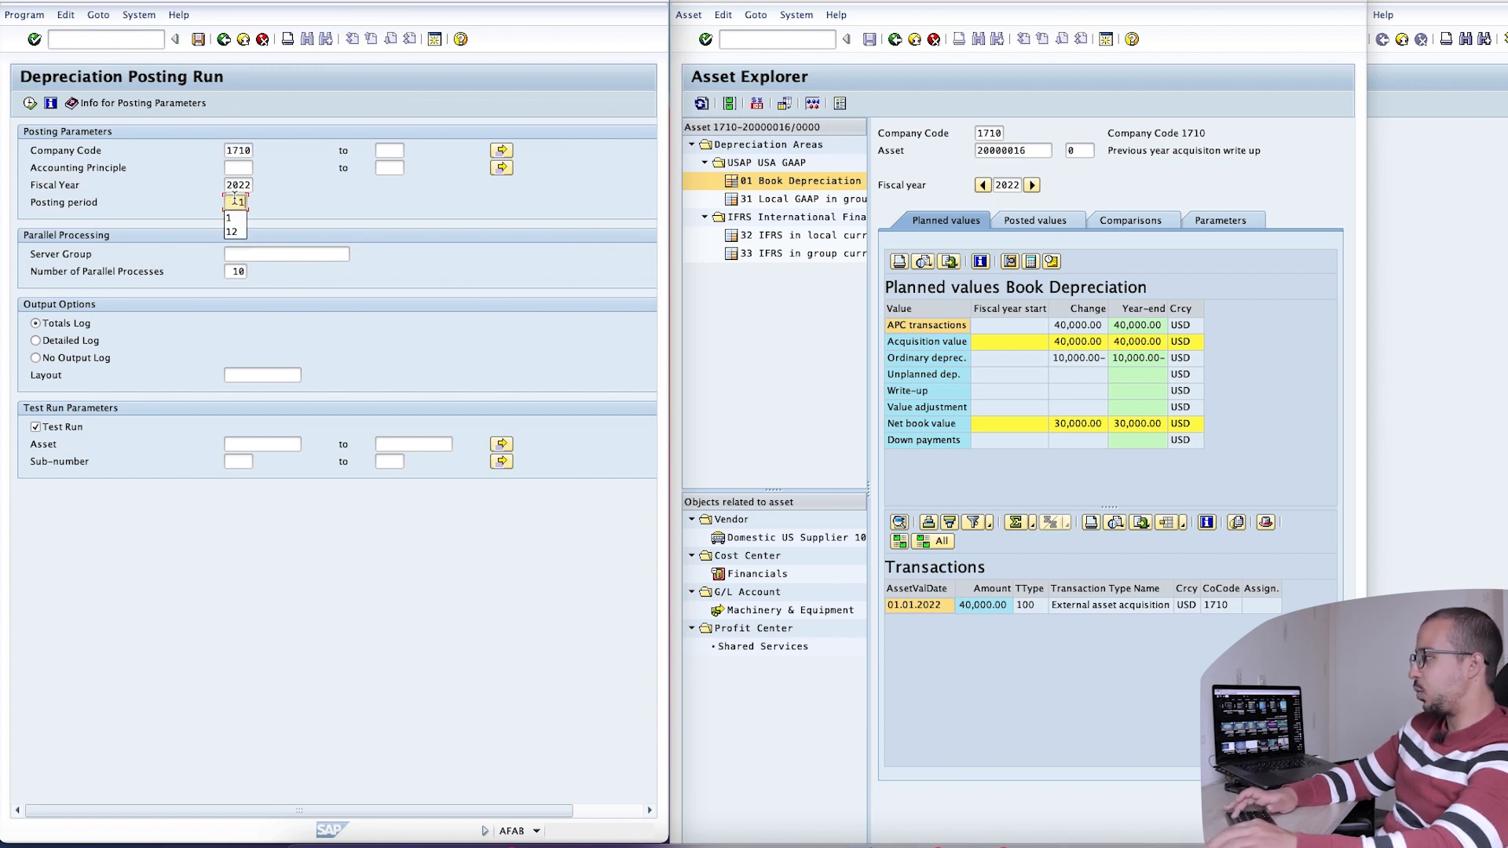
key(shift+Tab)
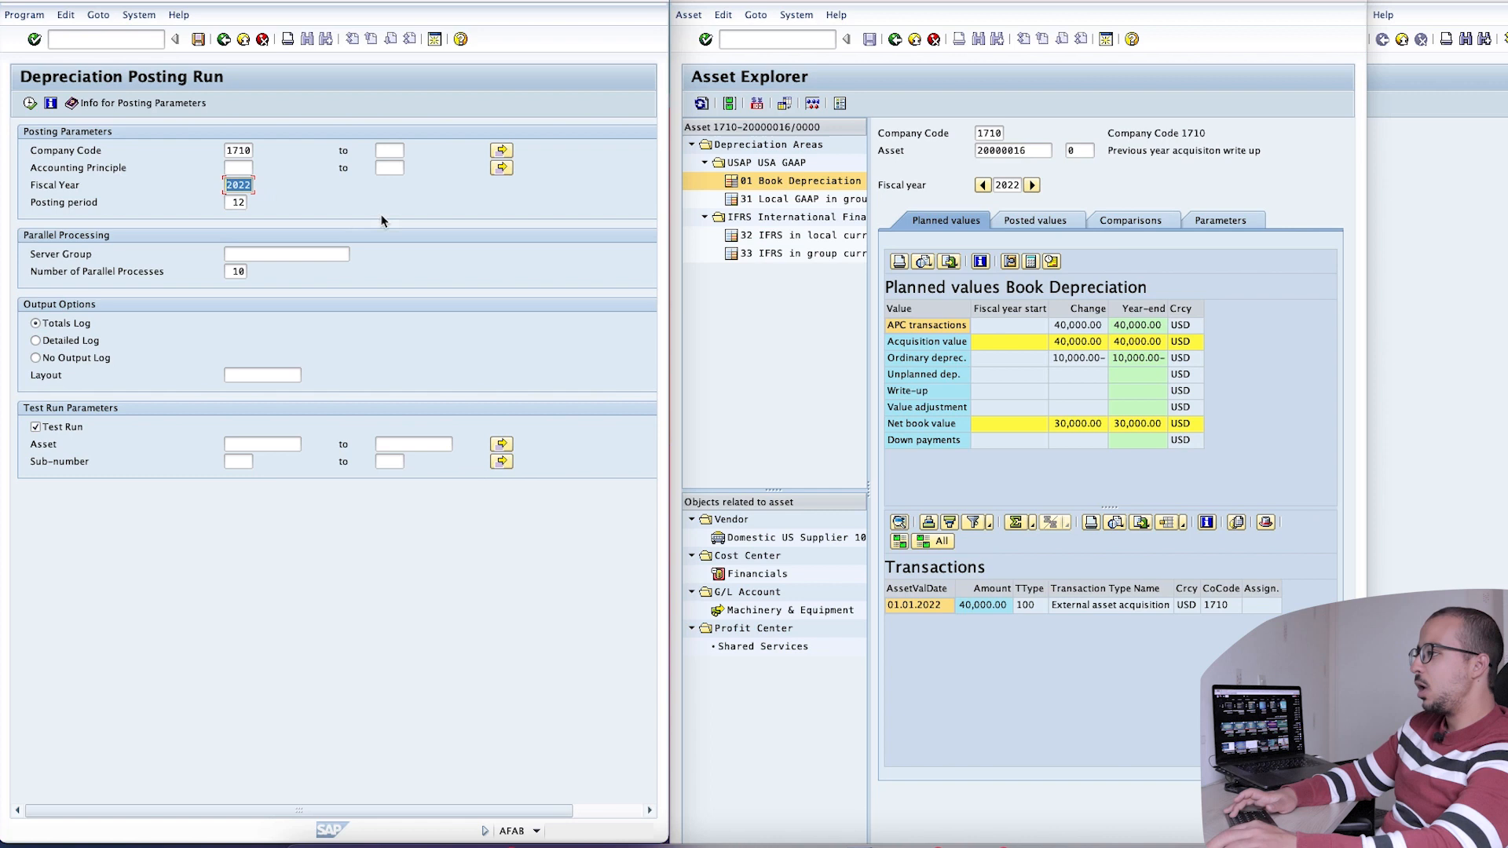
Examine the posted values and planned values of asset 20000016 for fiscal year 2022 in Asset Explorer
click(1029, 222)
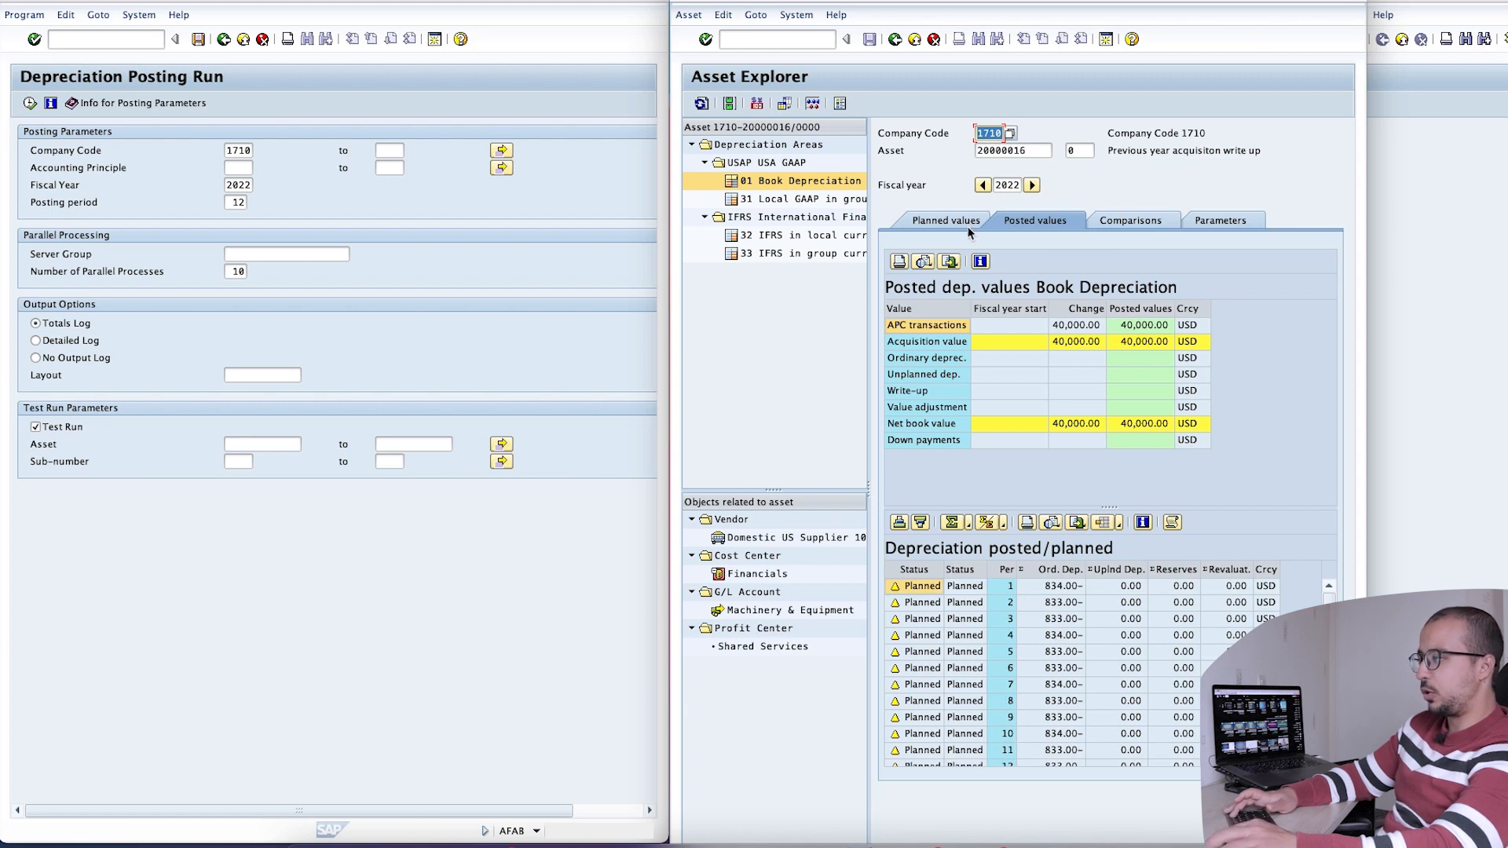
click(927, 223)
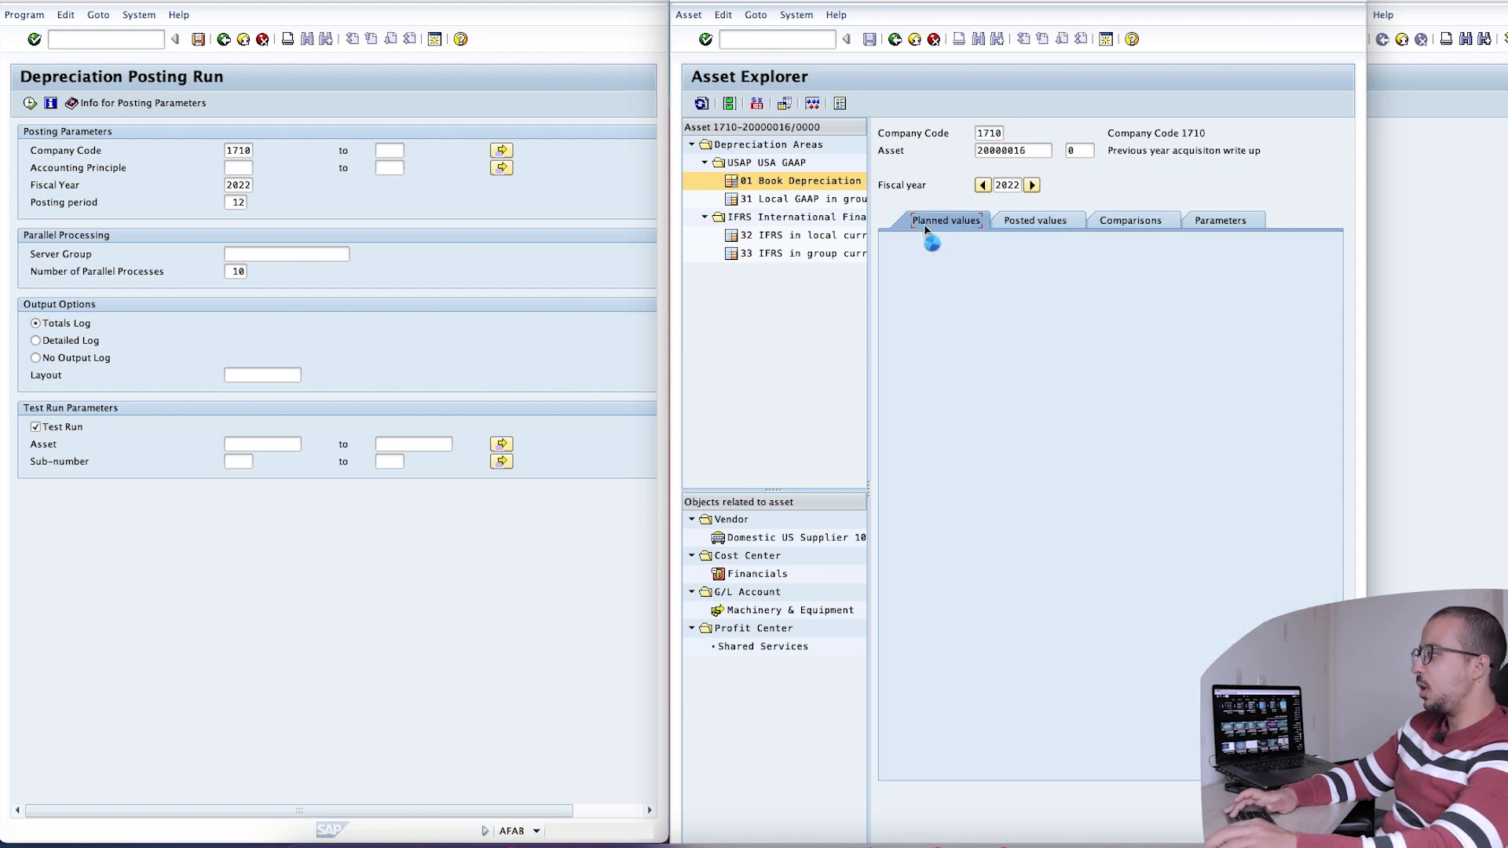
double_click(235, 202)
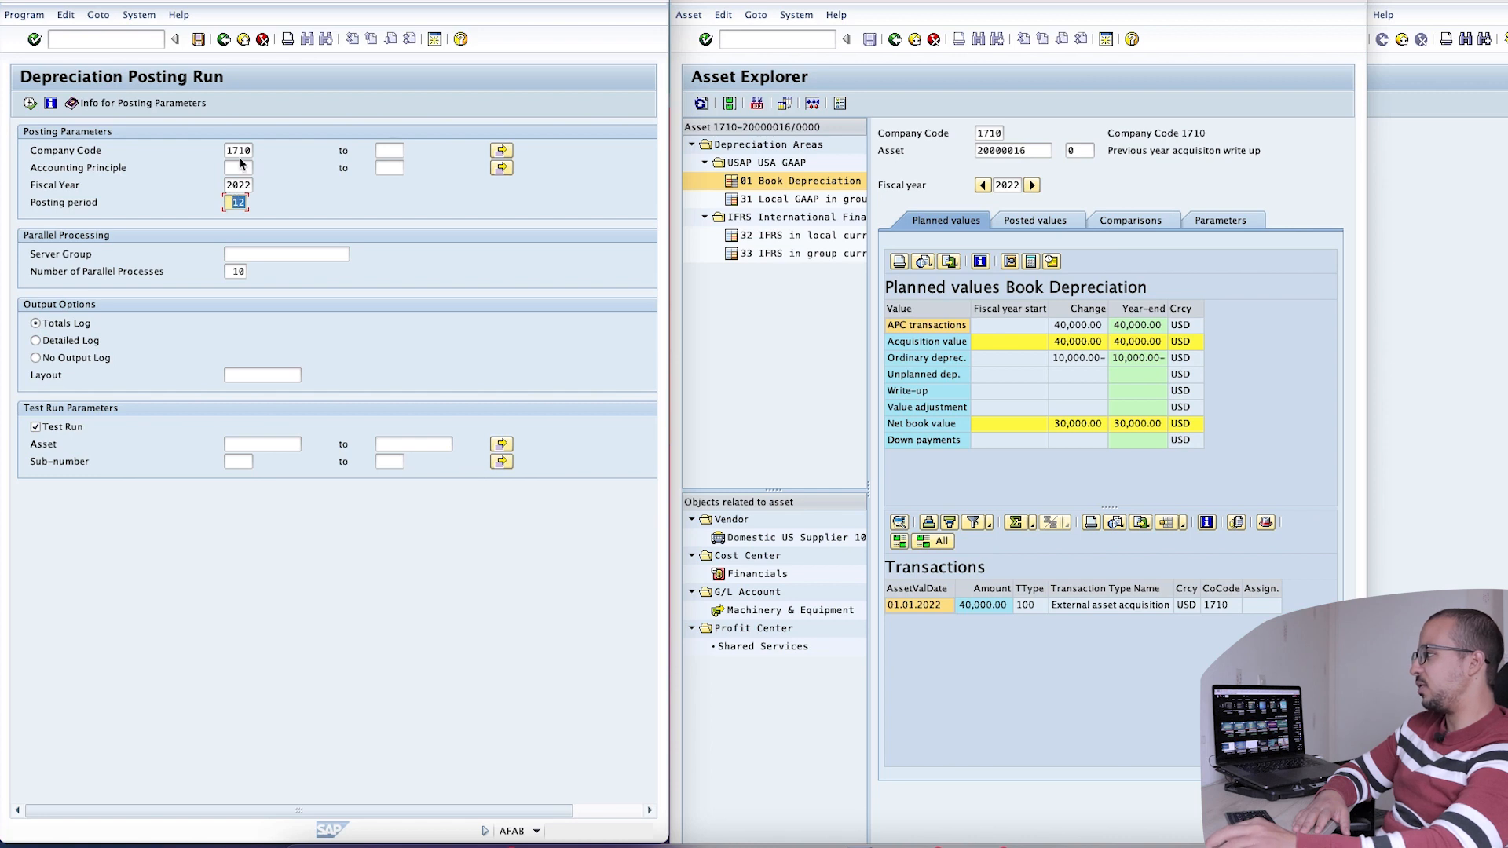
Turn off the test run and schedule the depreciation run as a background job with immediate start
click(41, 429)
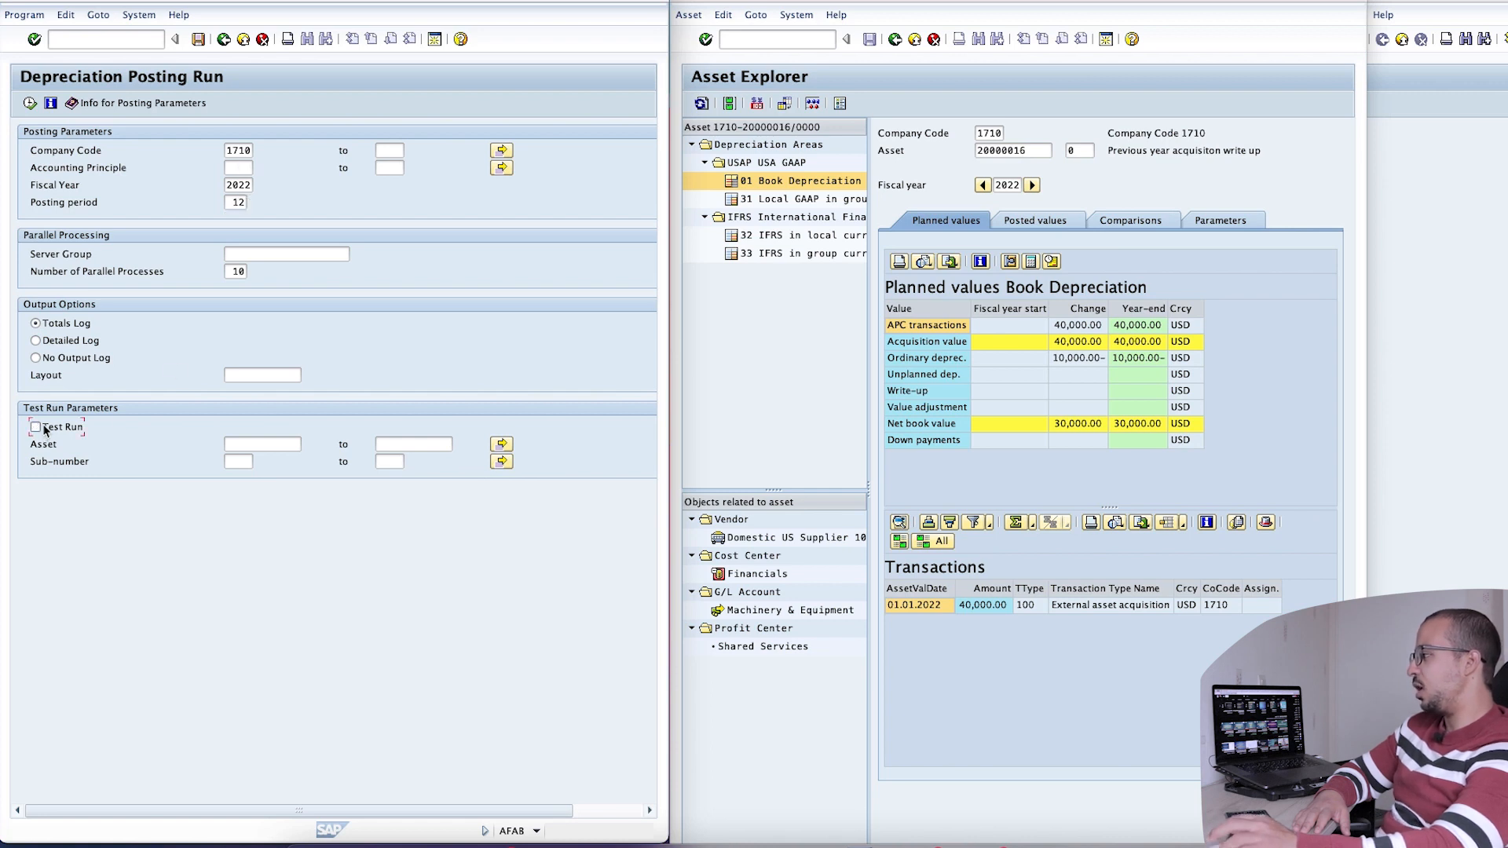
click(24, 14)
click(43, 67)
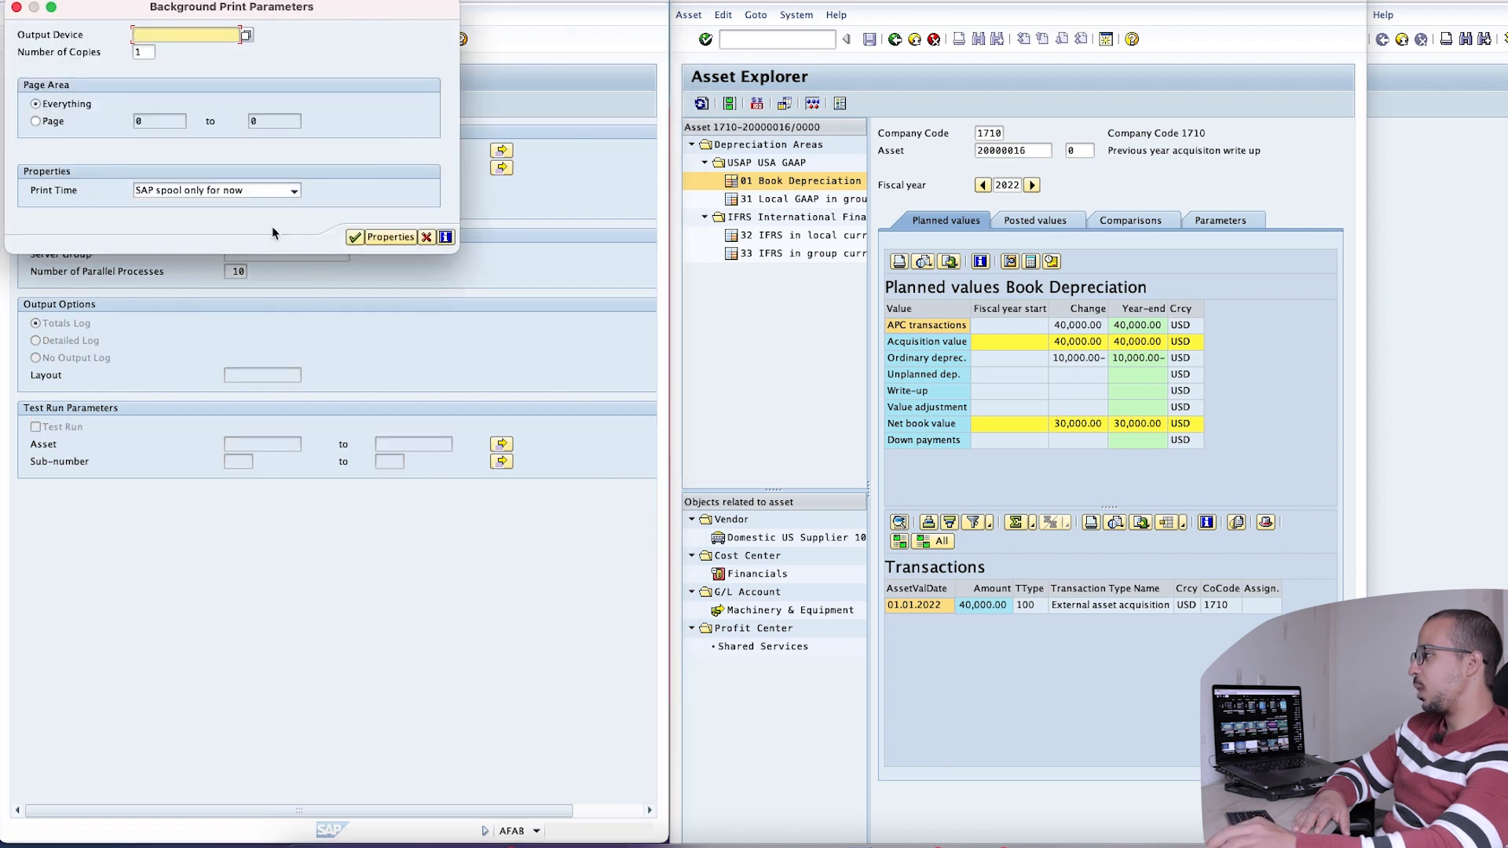
click(355, 237)
click(58, 52)
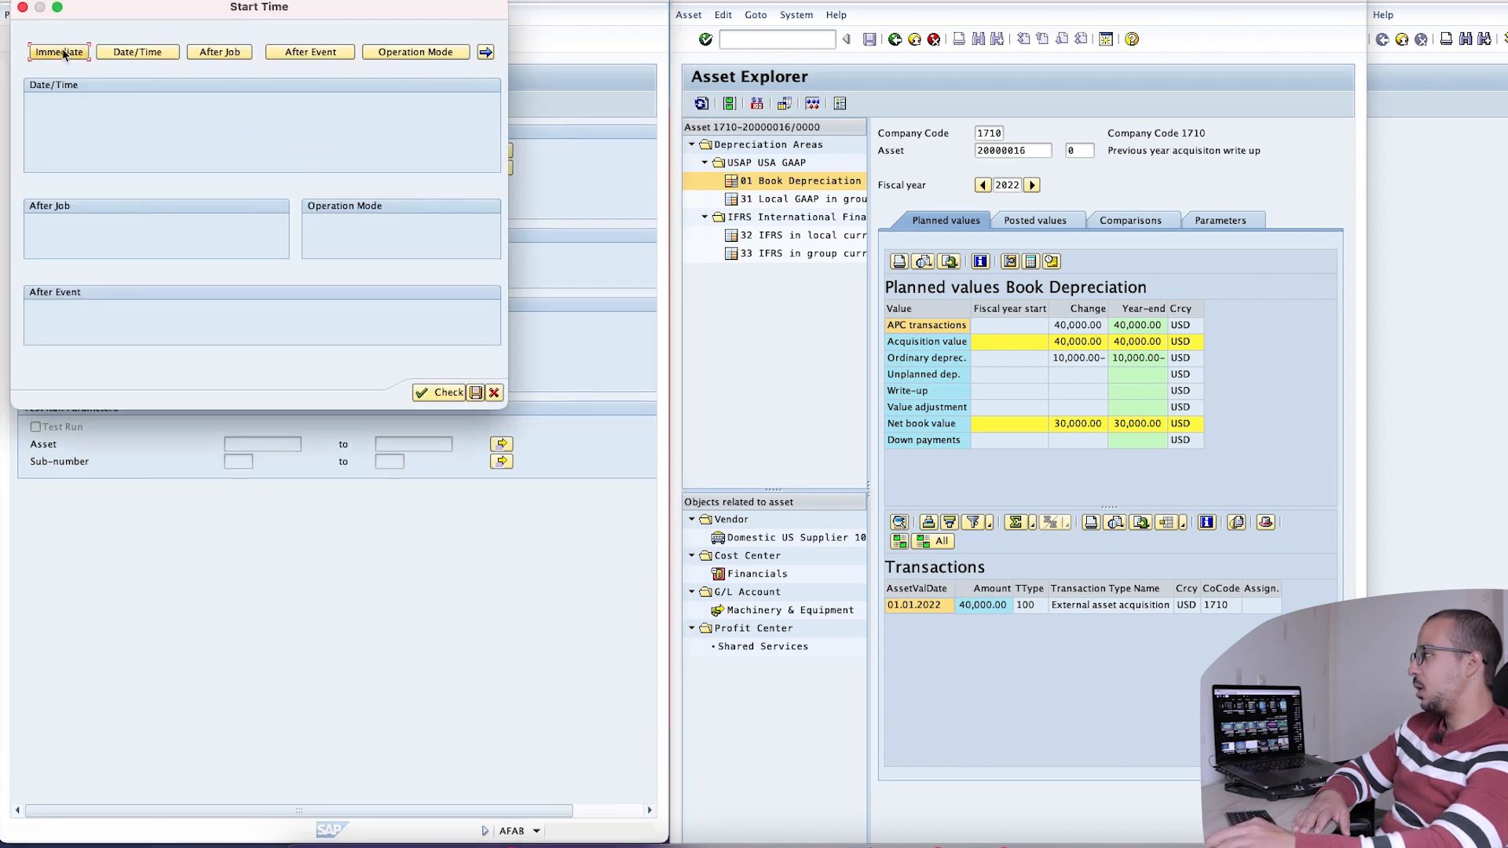
click(349, 412)
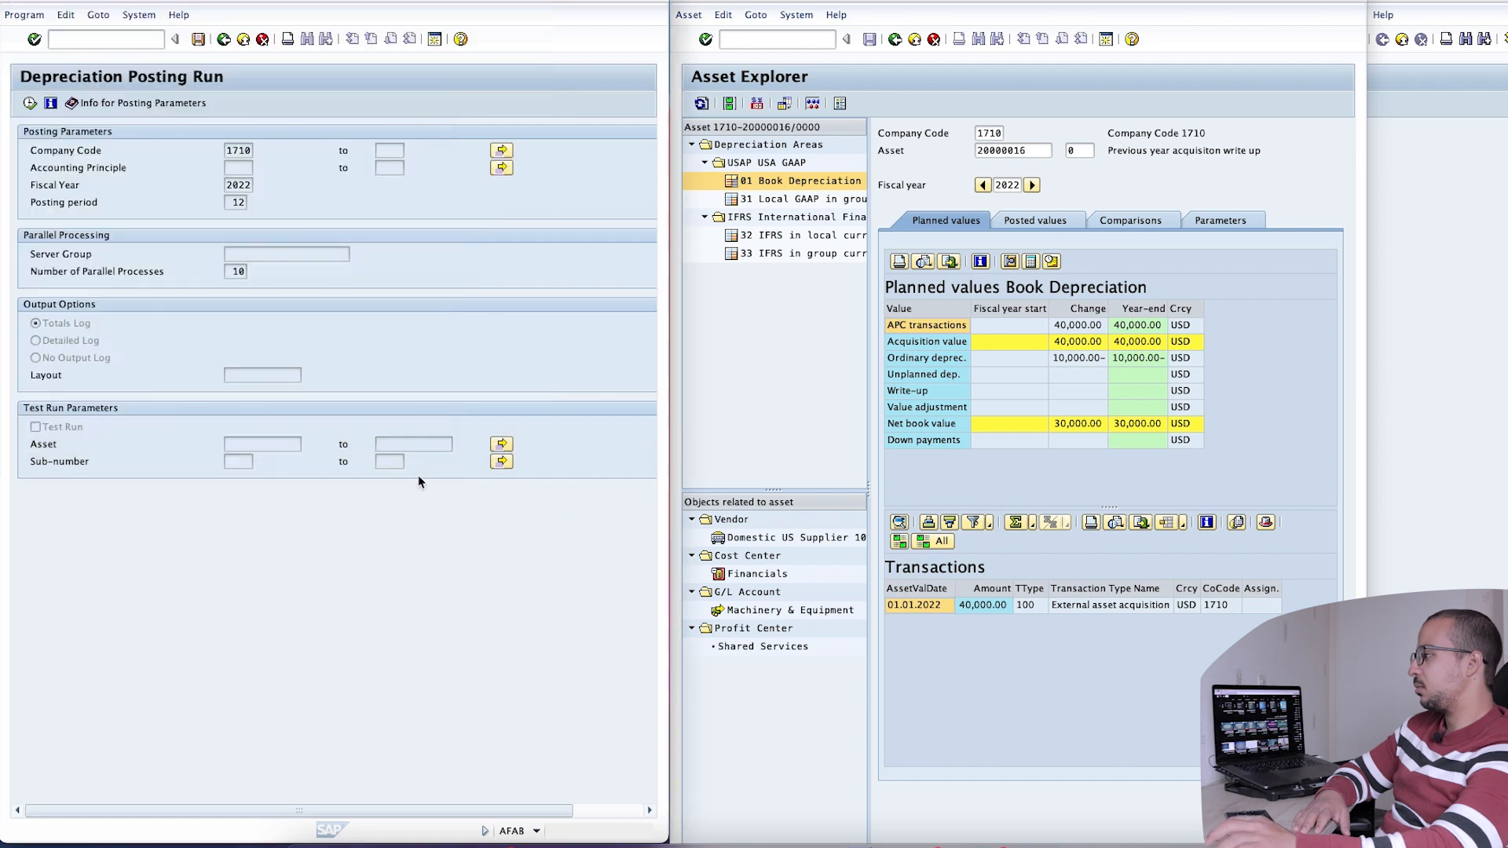
Refresh Asset Explorer and examine the asset's posted depreciation for 2022 and the value comparison for 2022 to 2026
click(782, 363)
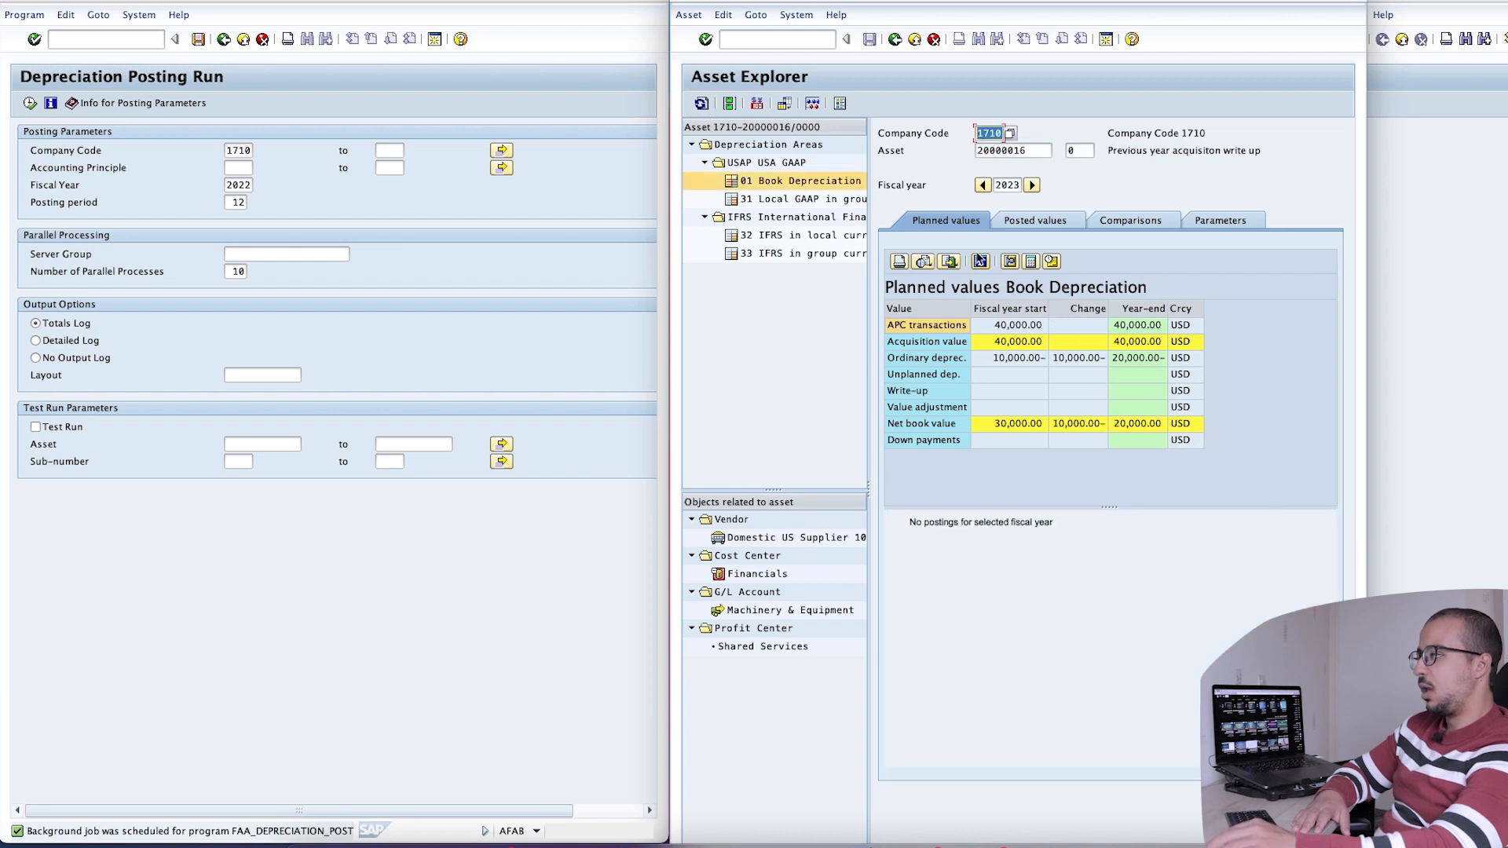
click(982, 184)
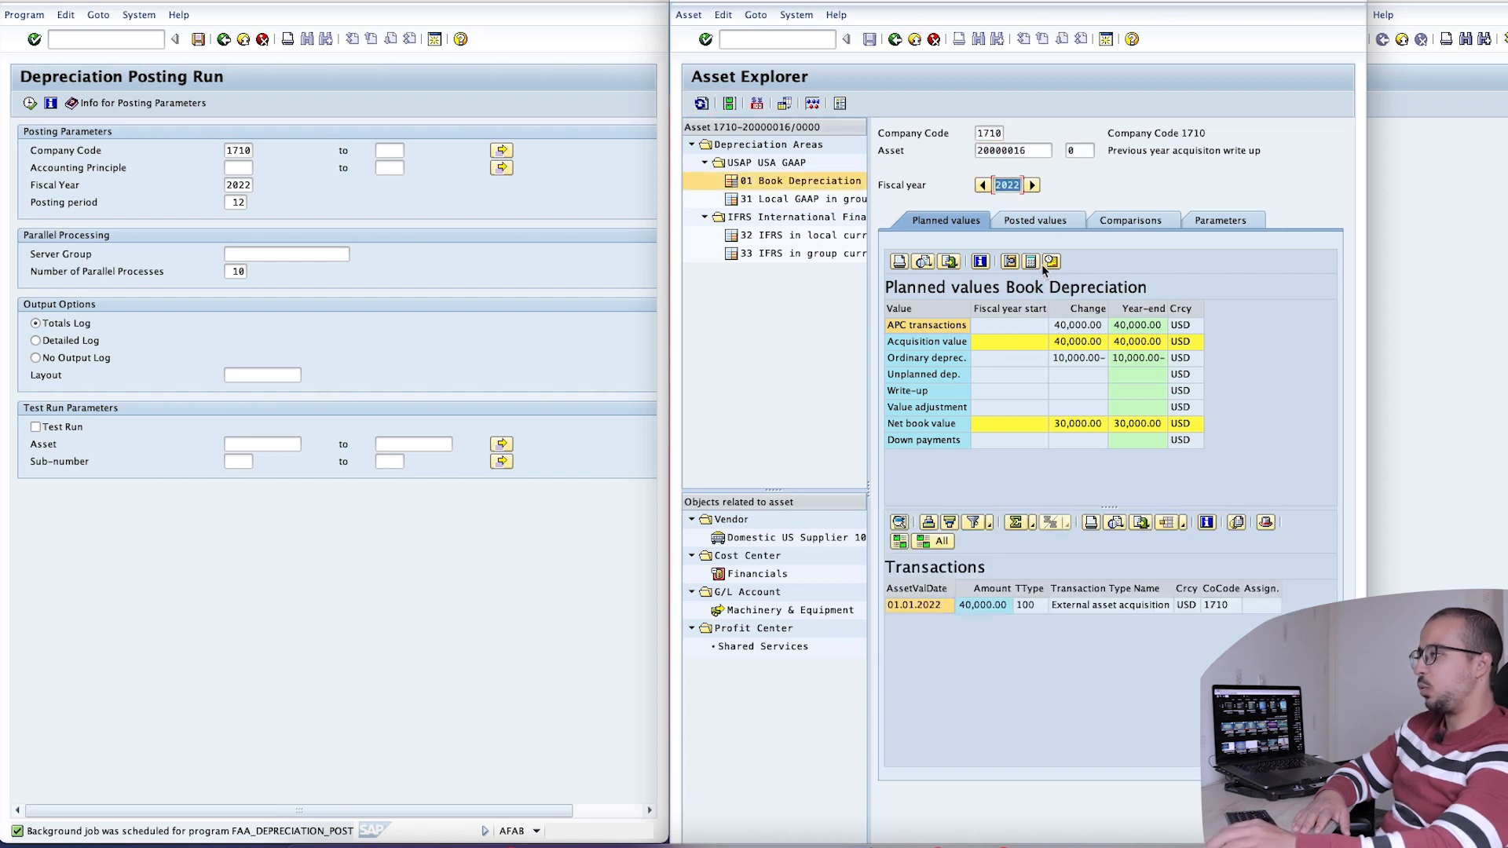
click(1037, 222)
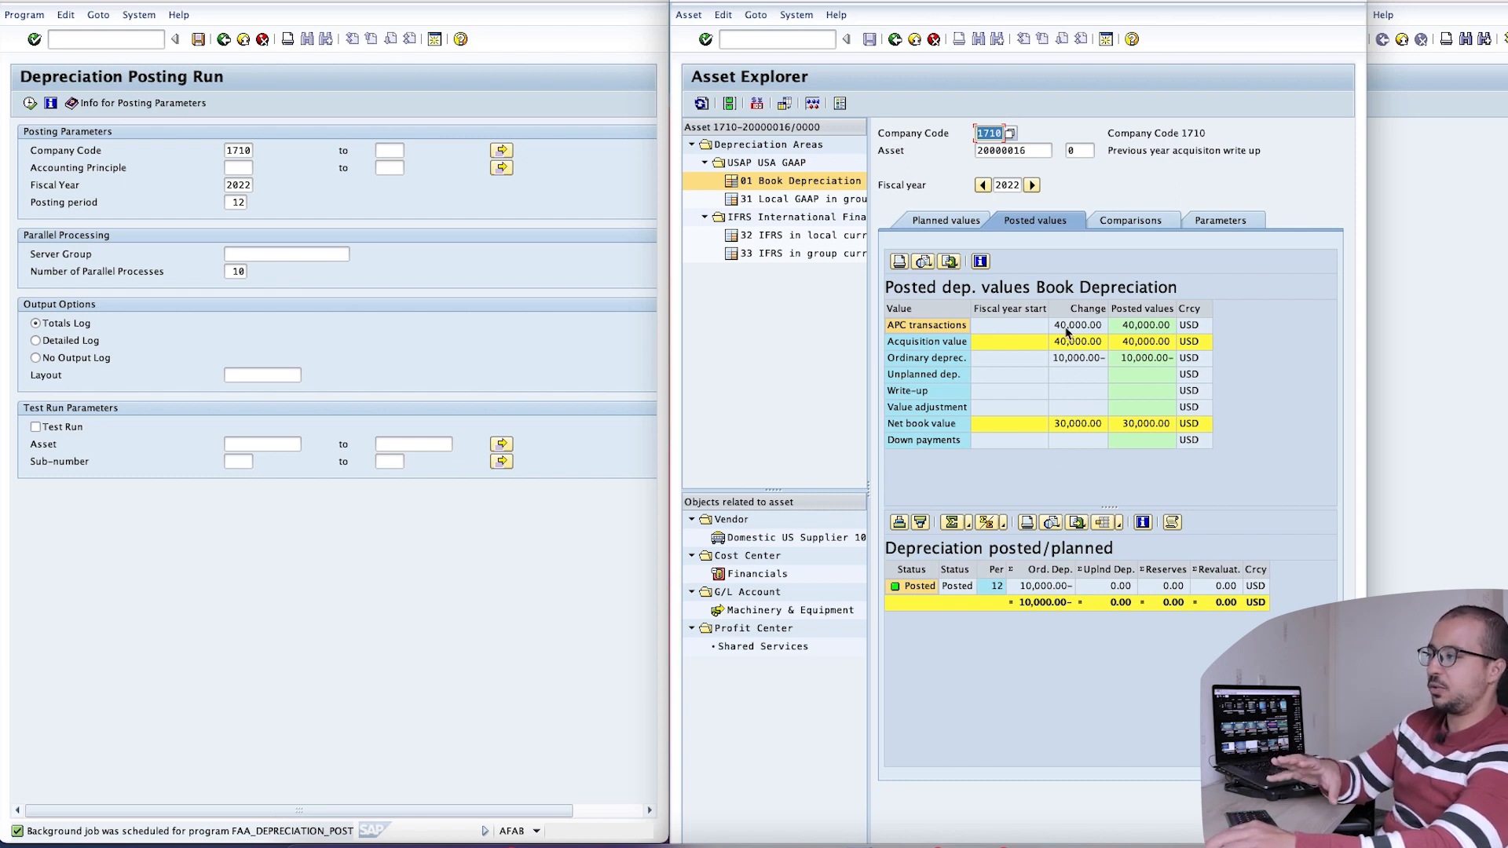
click(1143, 219)
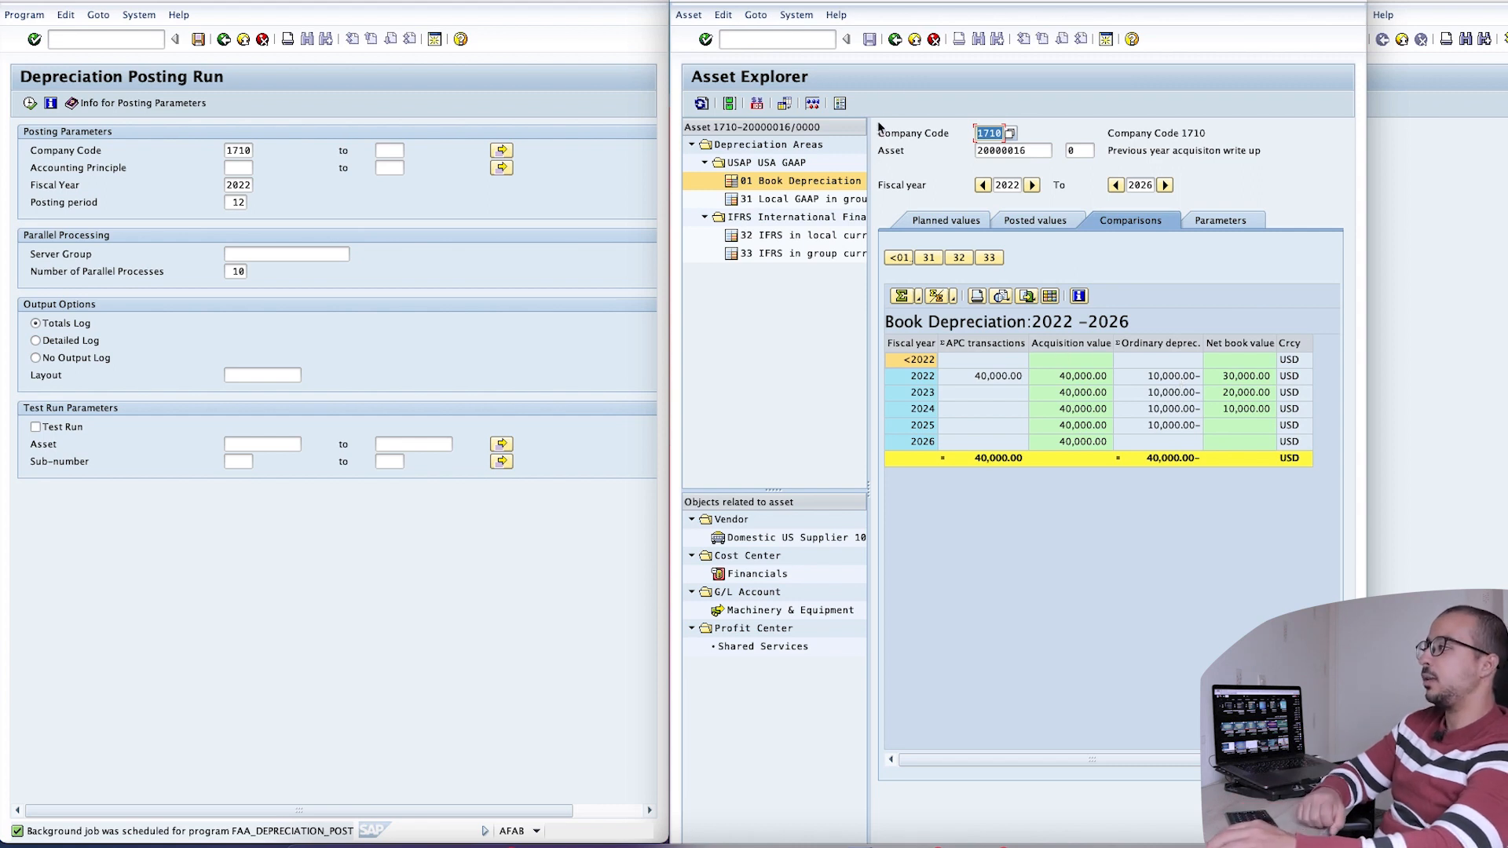
click(490, 230)
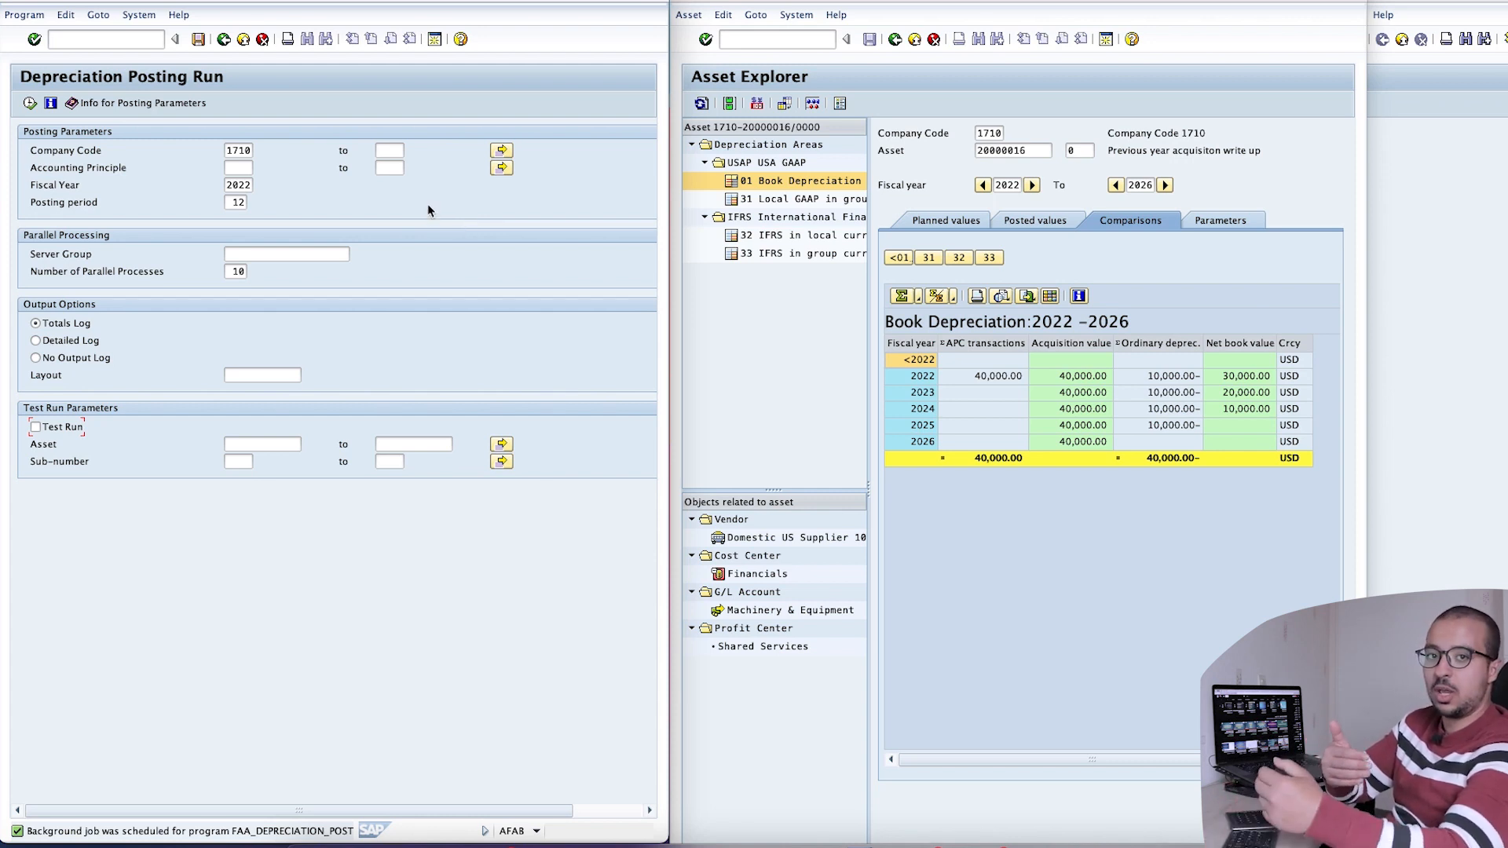
Leave the depreciation run and open the fixed assets year-end closing transaction FAA_CMP - Execute/Undo
click(229, 45)
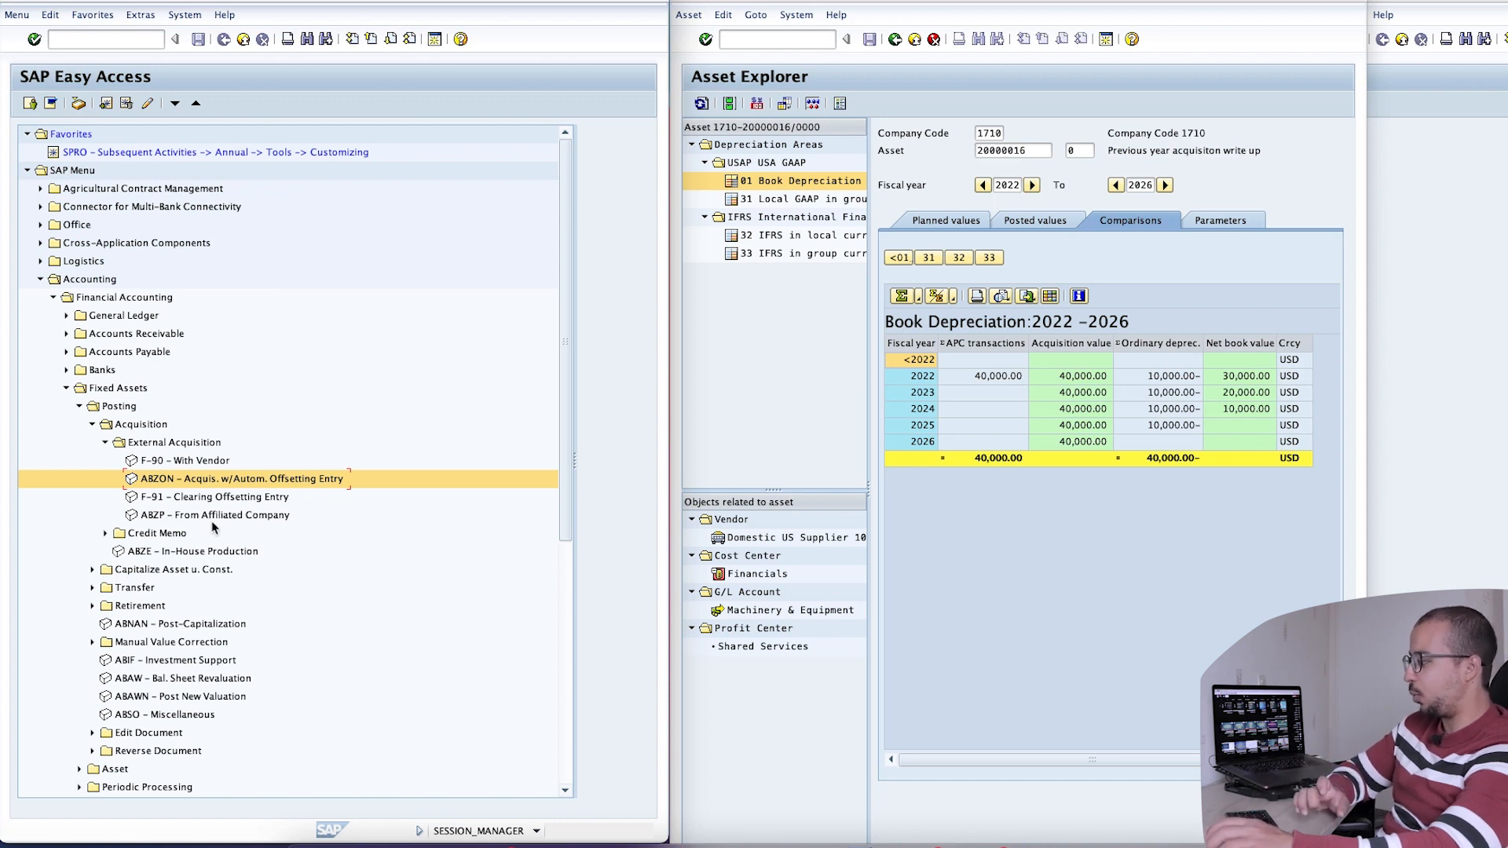
click(93, 424)
click(79, 405)
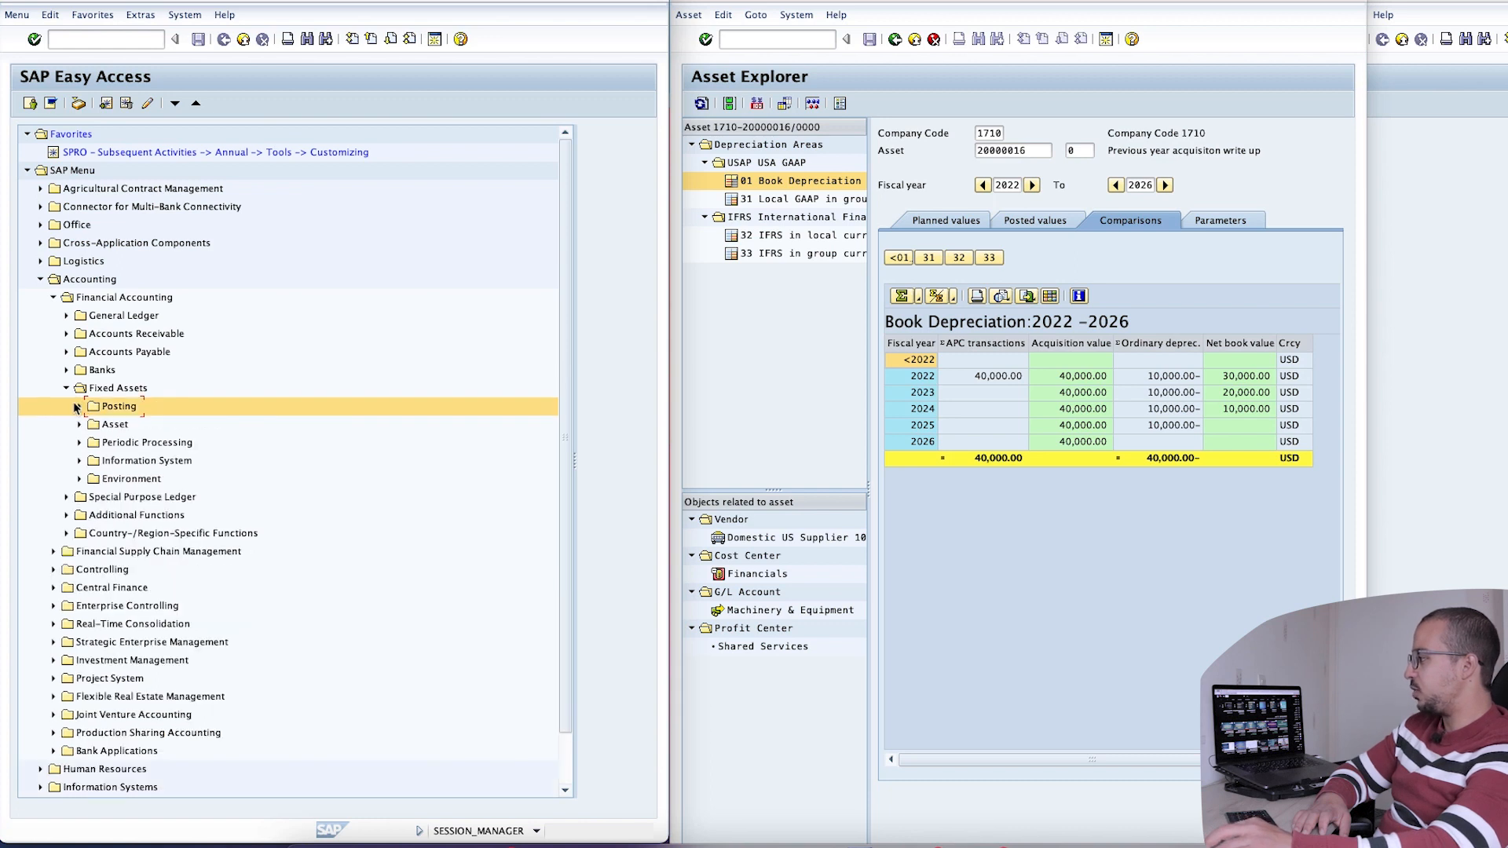
click(79, 443)
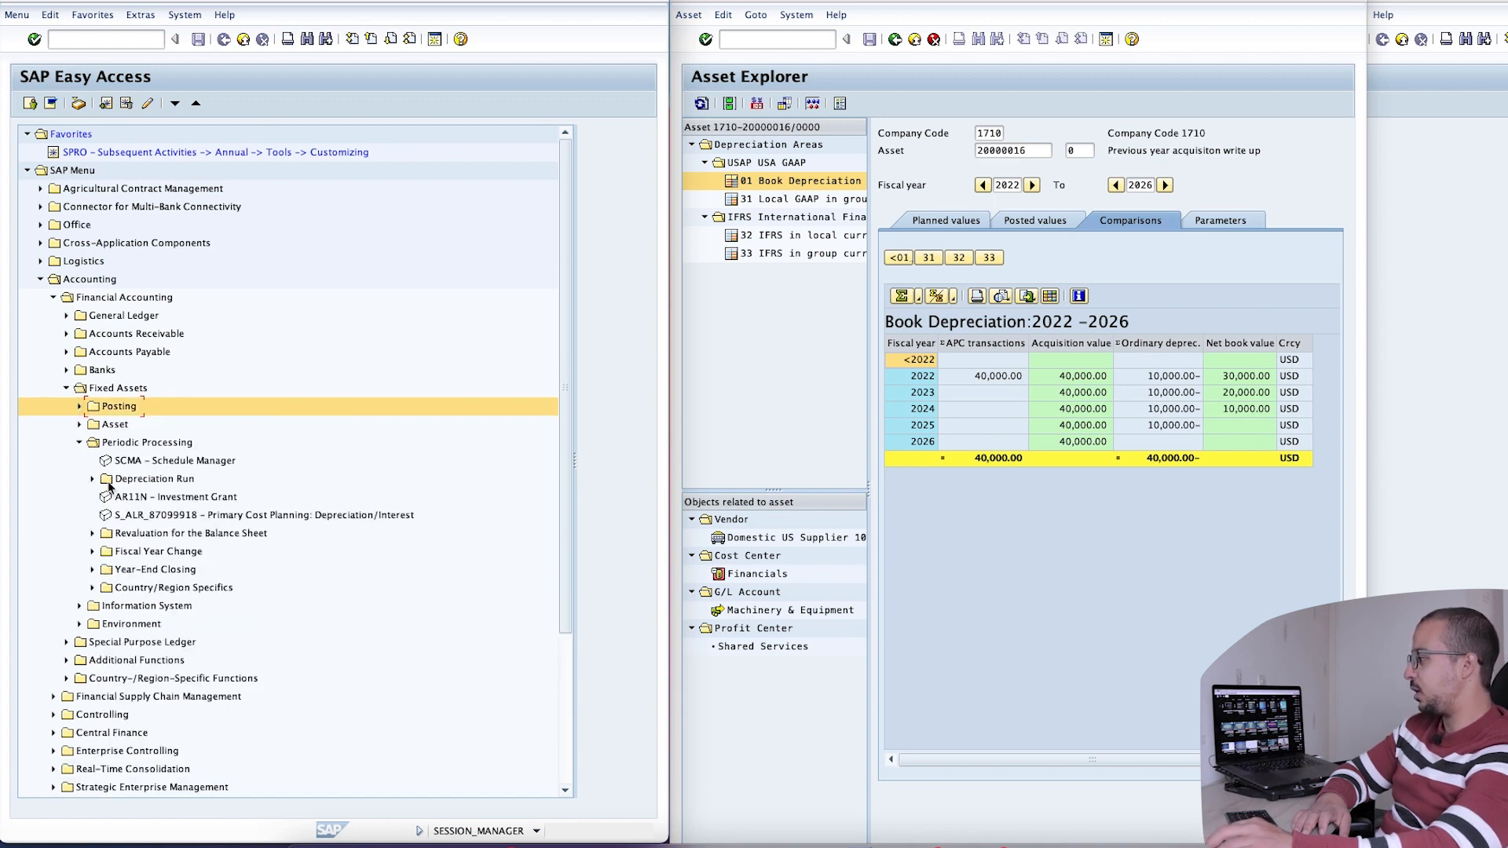
scroll(94, 507, down, 3)
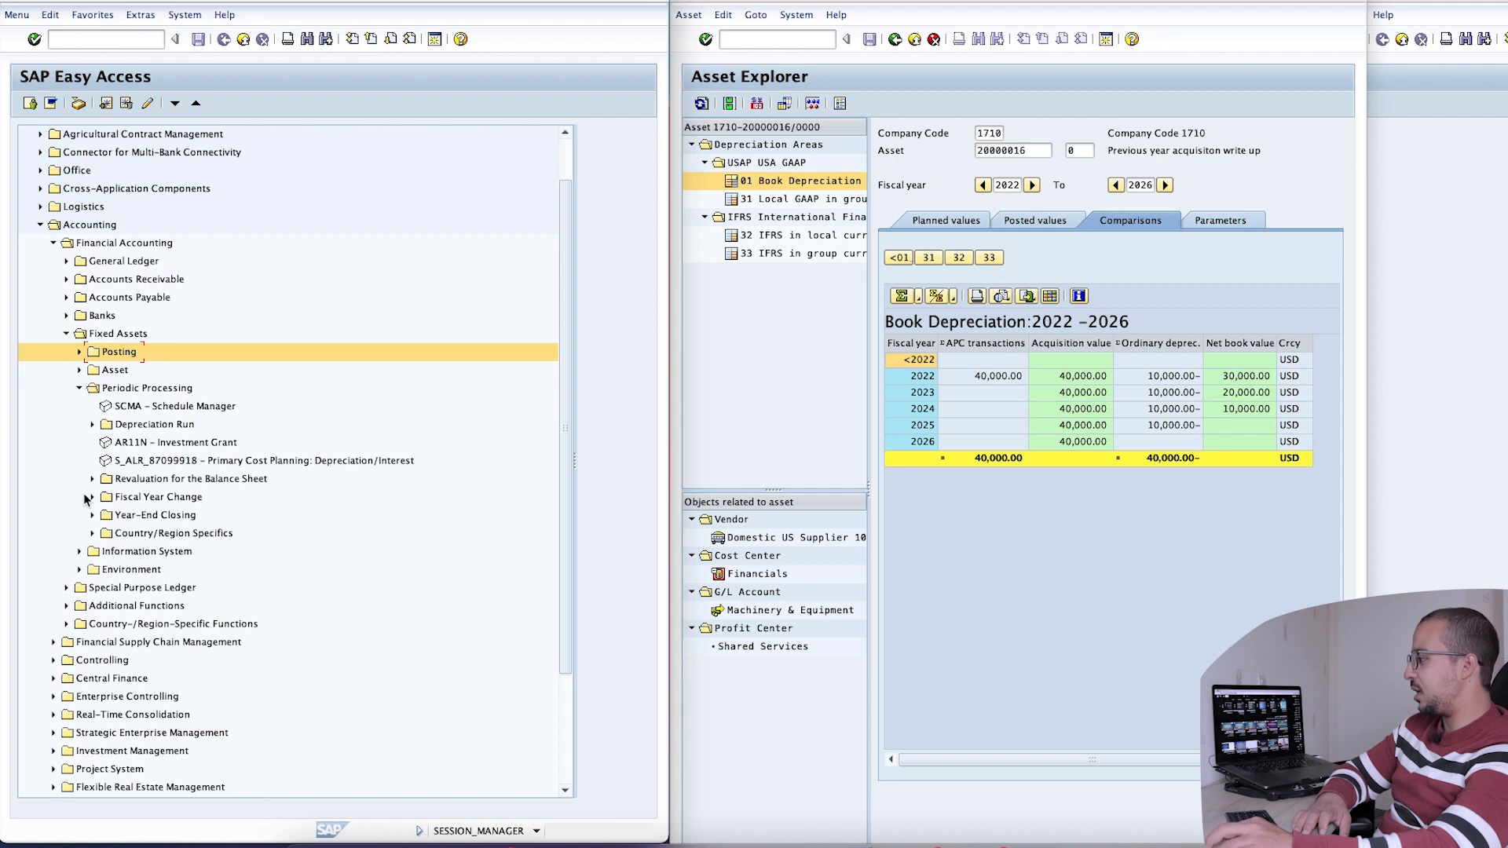
click(93, 498)
click(92, 555)
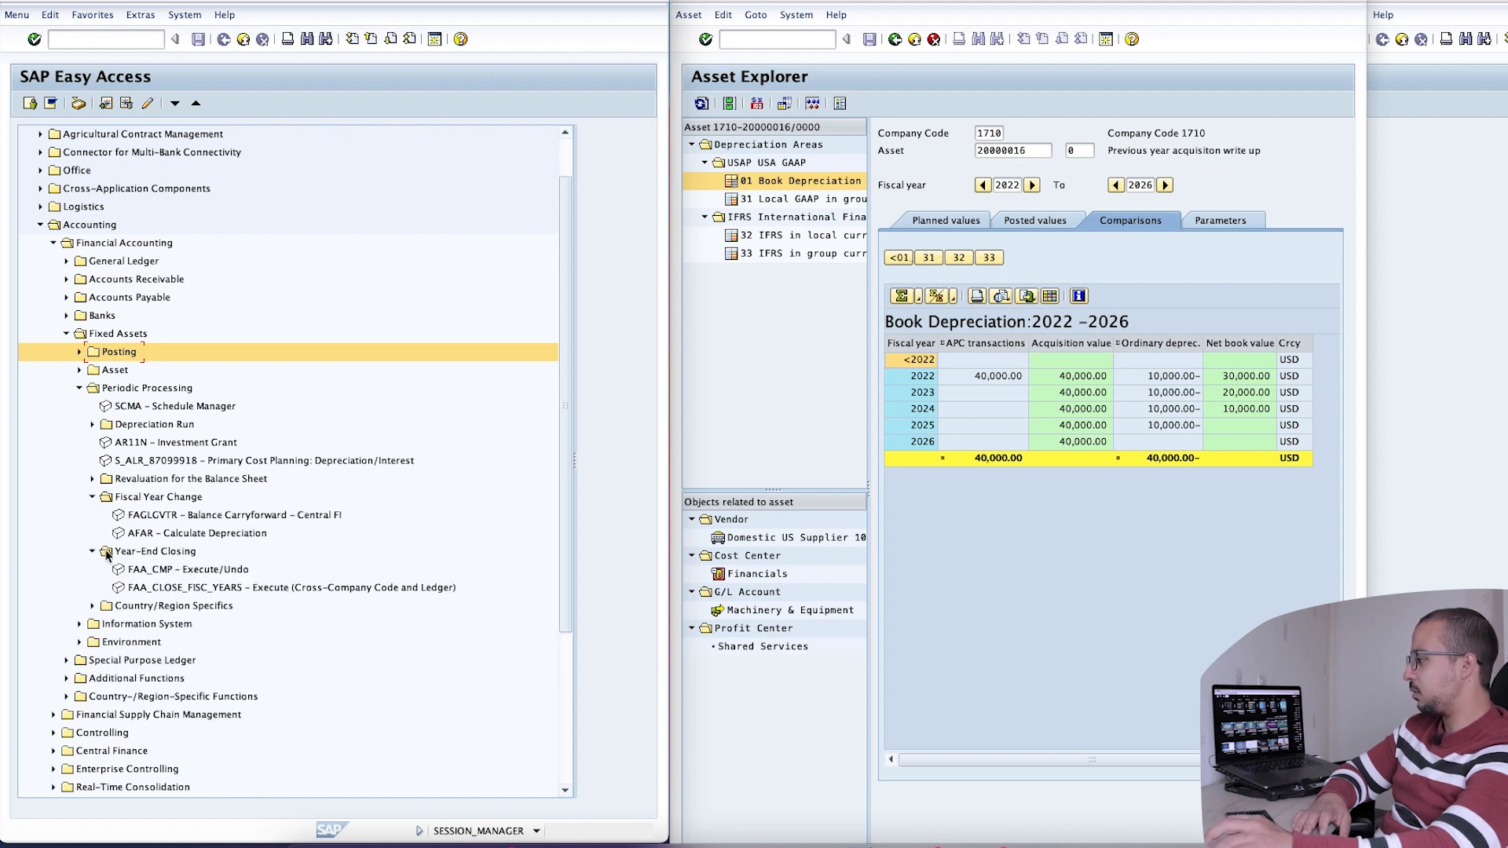
scroll(201, 554, down, 2)
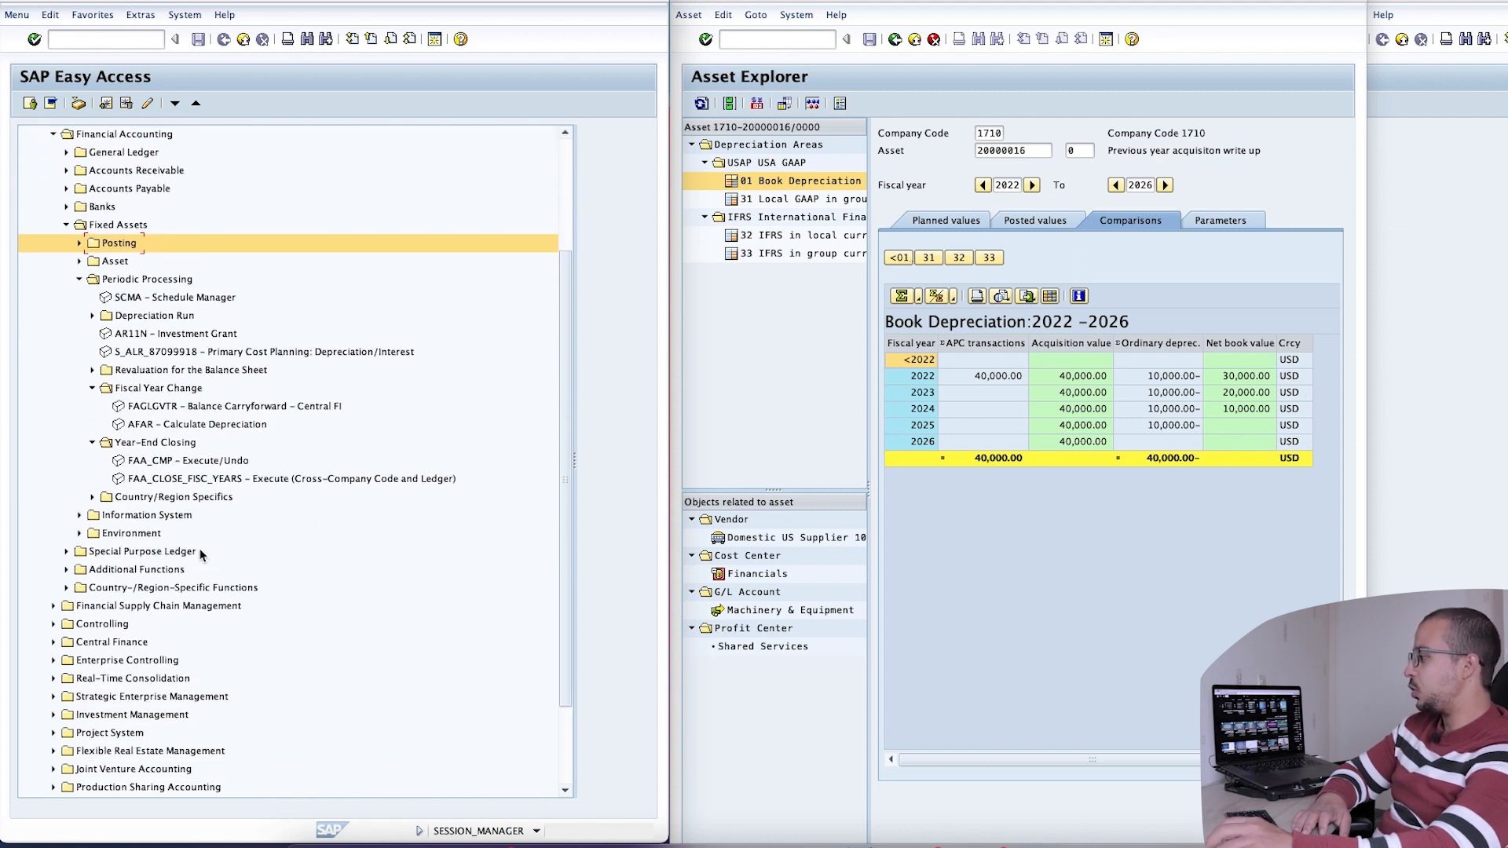
double_click(212, 462)
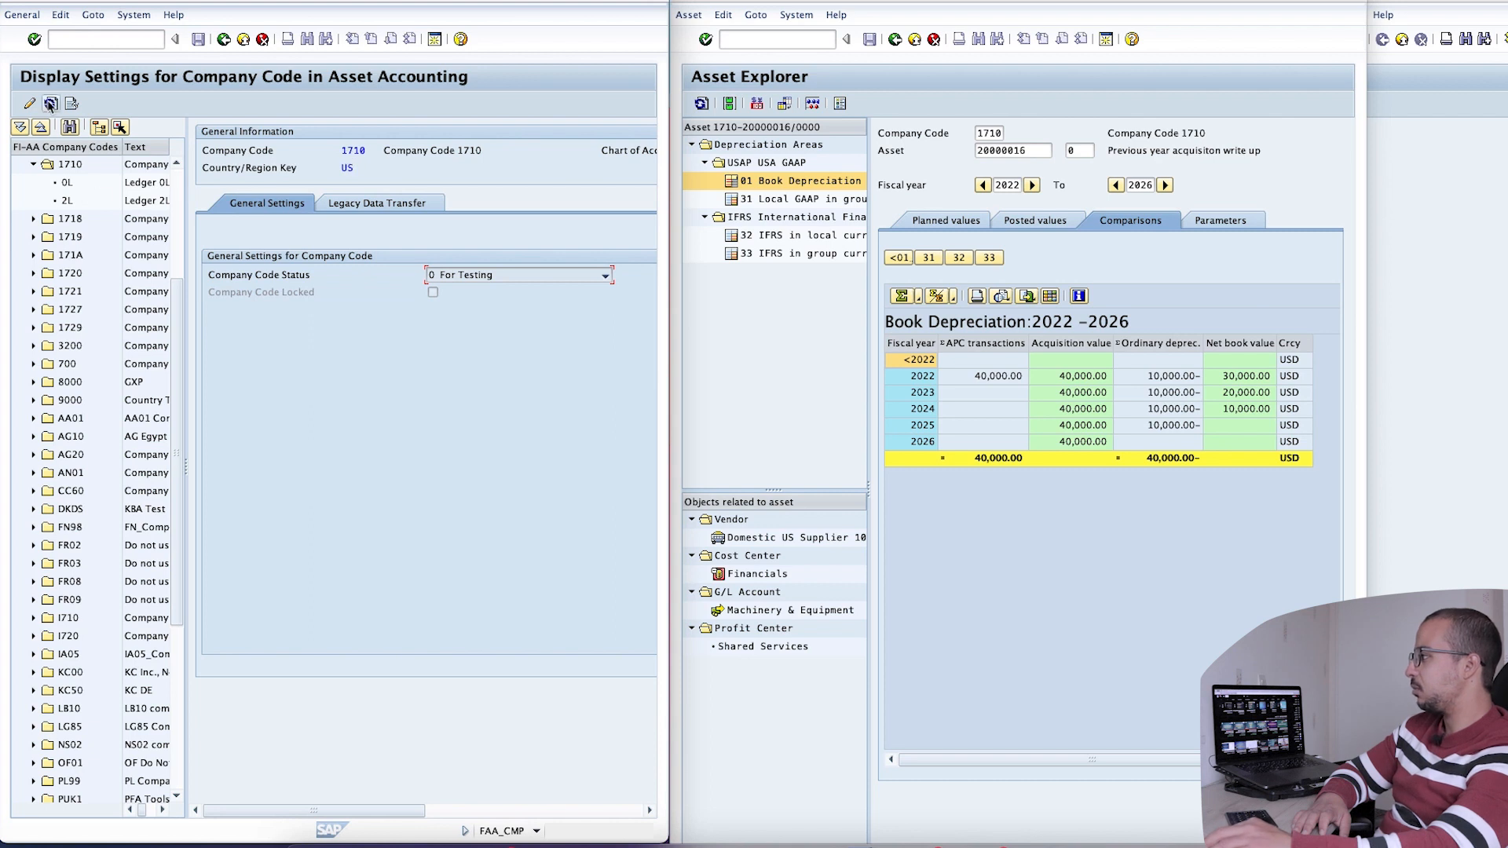
Switch company code 1710's settings to change mode and close fiscal year 2022 for all depreciation areas of ledger 0L
click(29, 102)
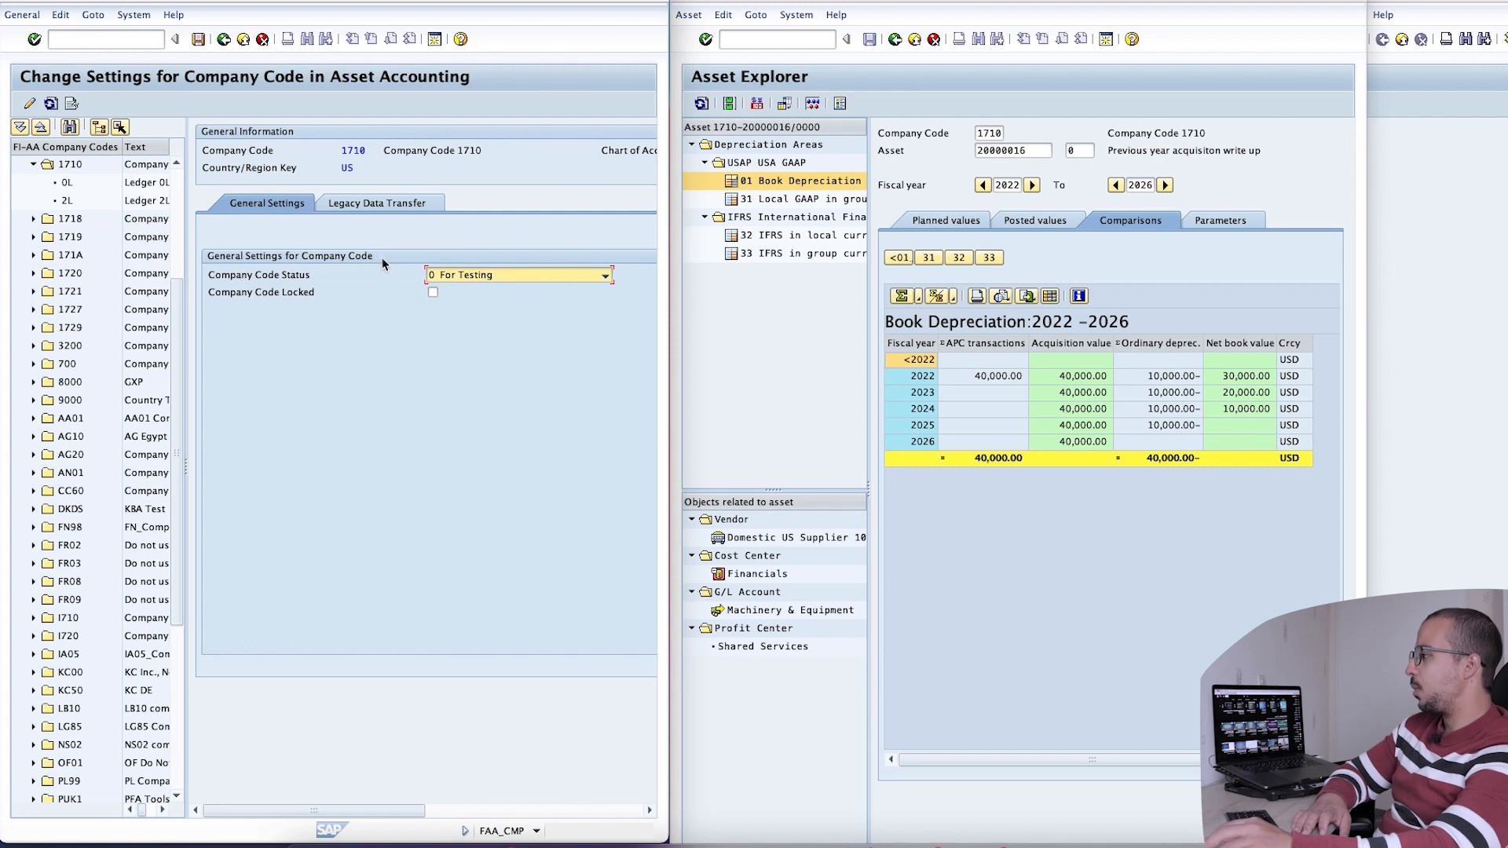
click(68, 182)
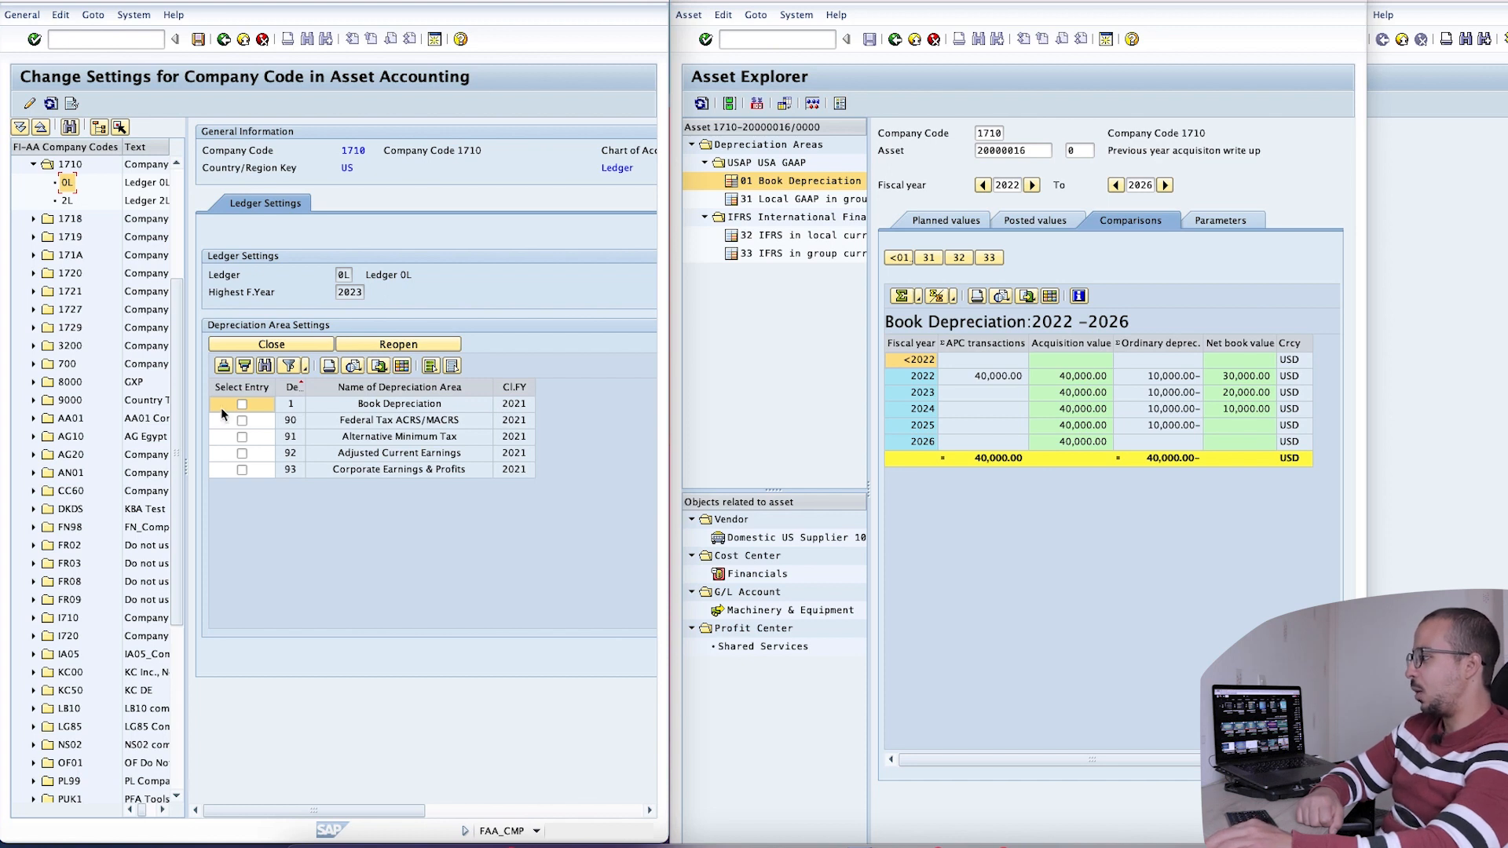
click(242, 403)
click(242, 420)
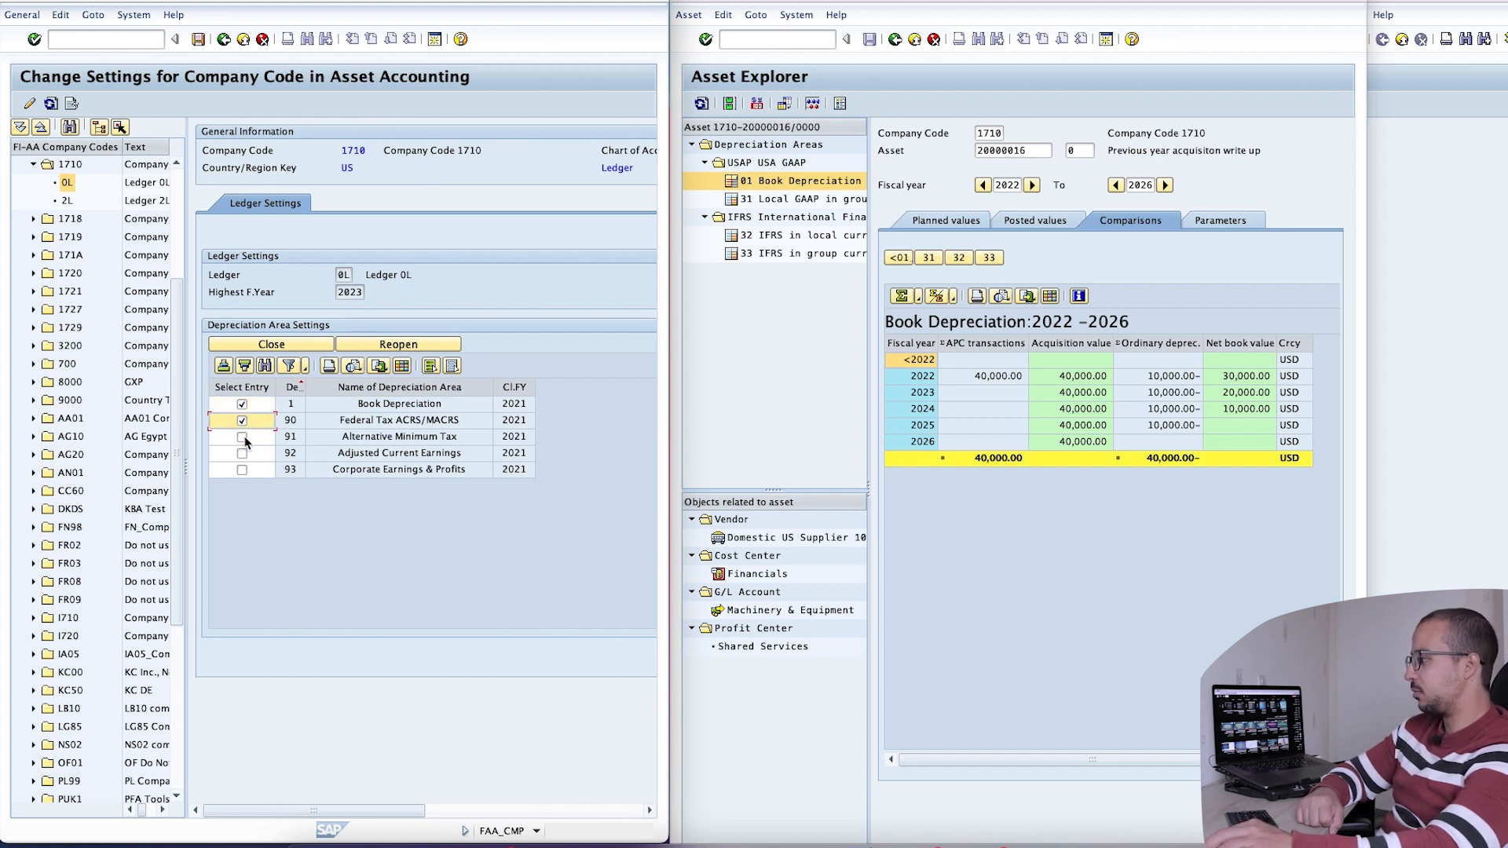
click(242, 437)
click(431, 366)
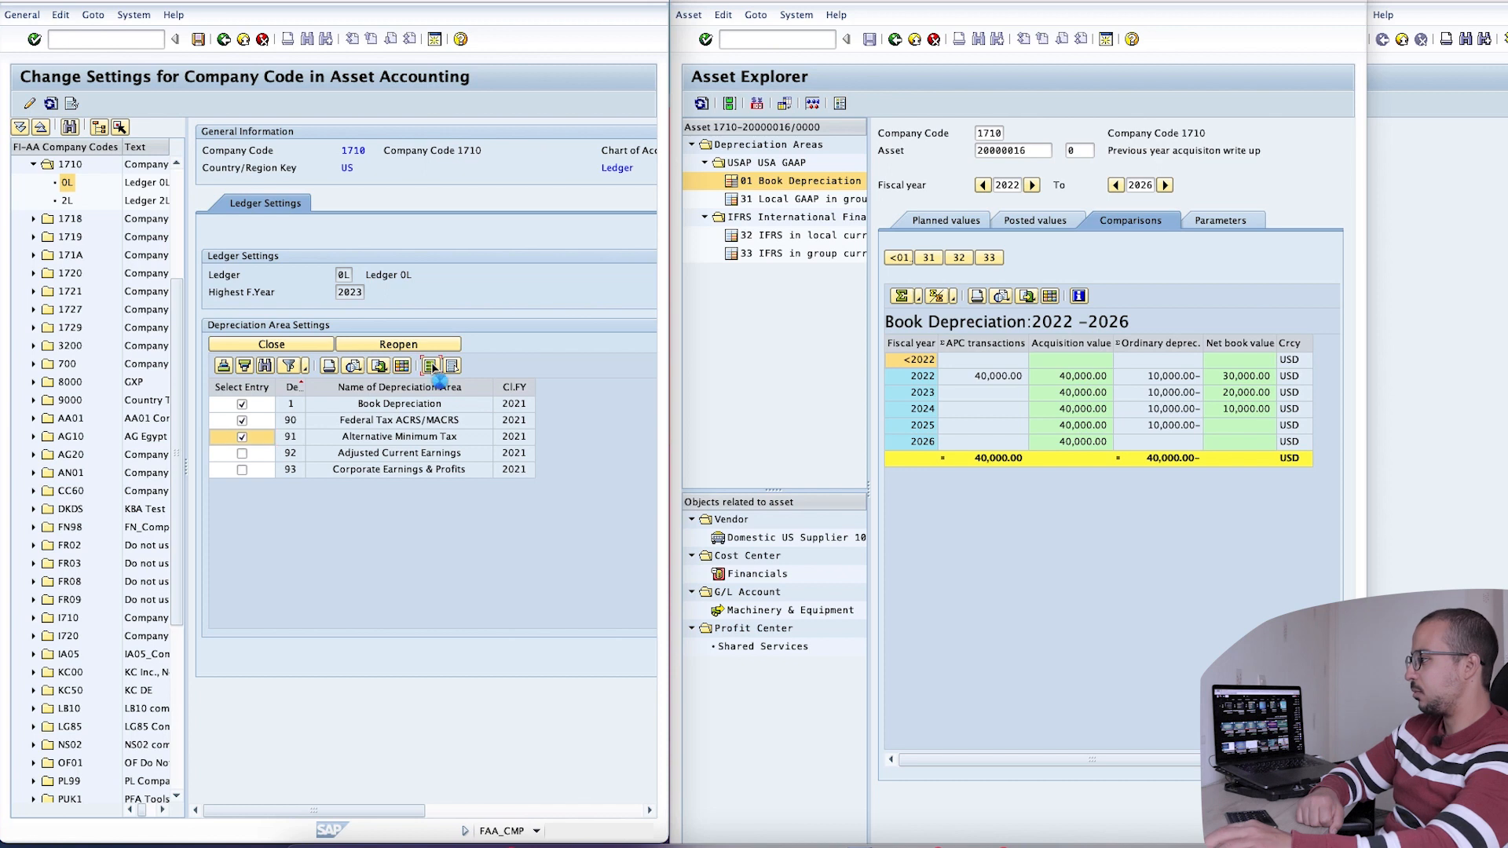
click(308, 346)
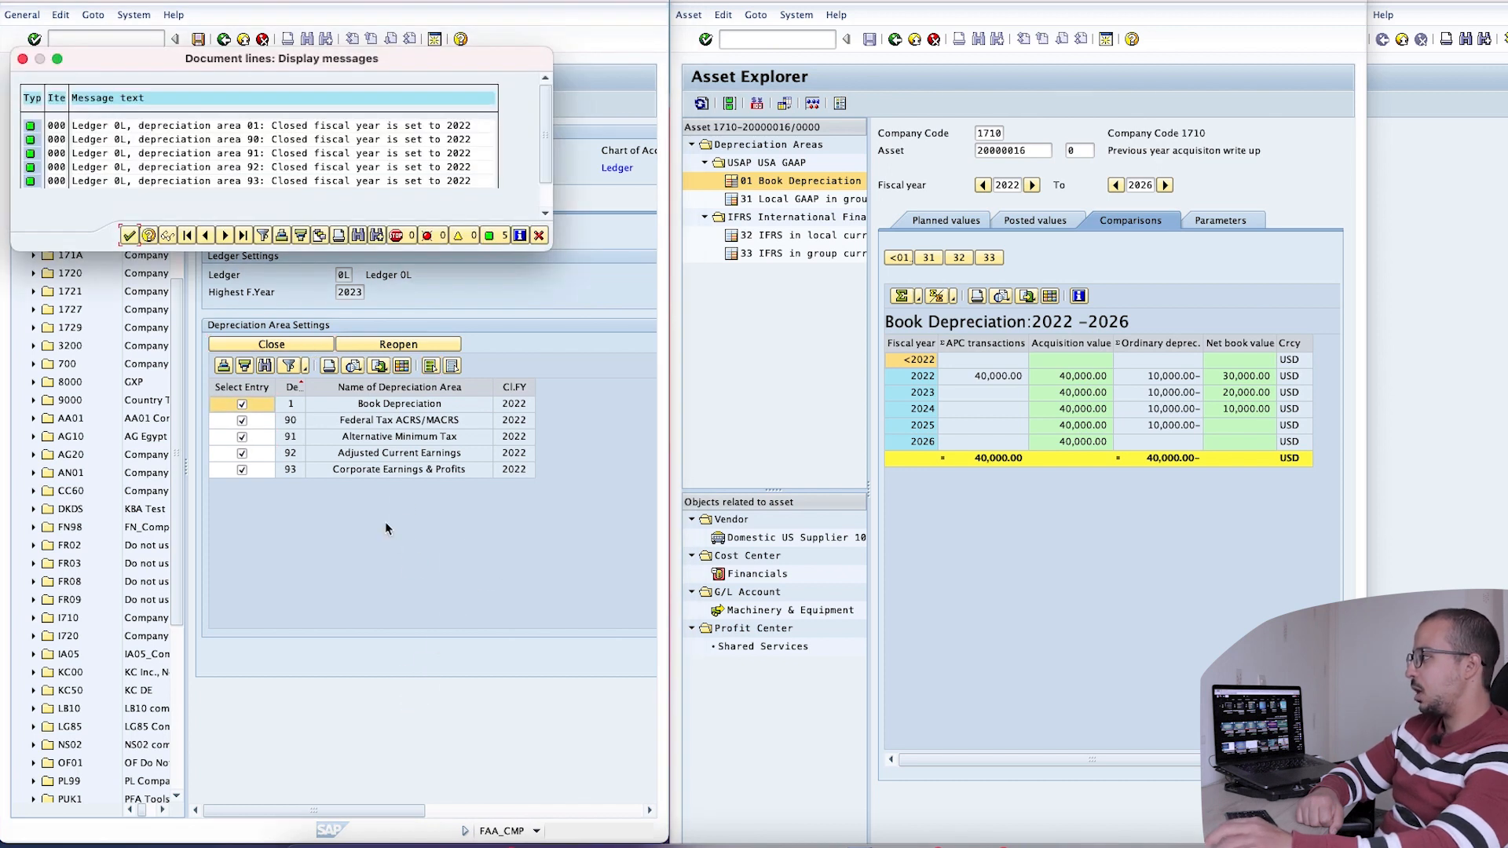
click(128, 235)
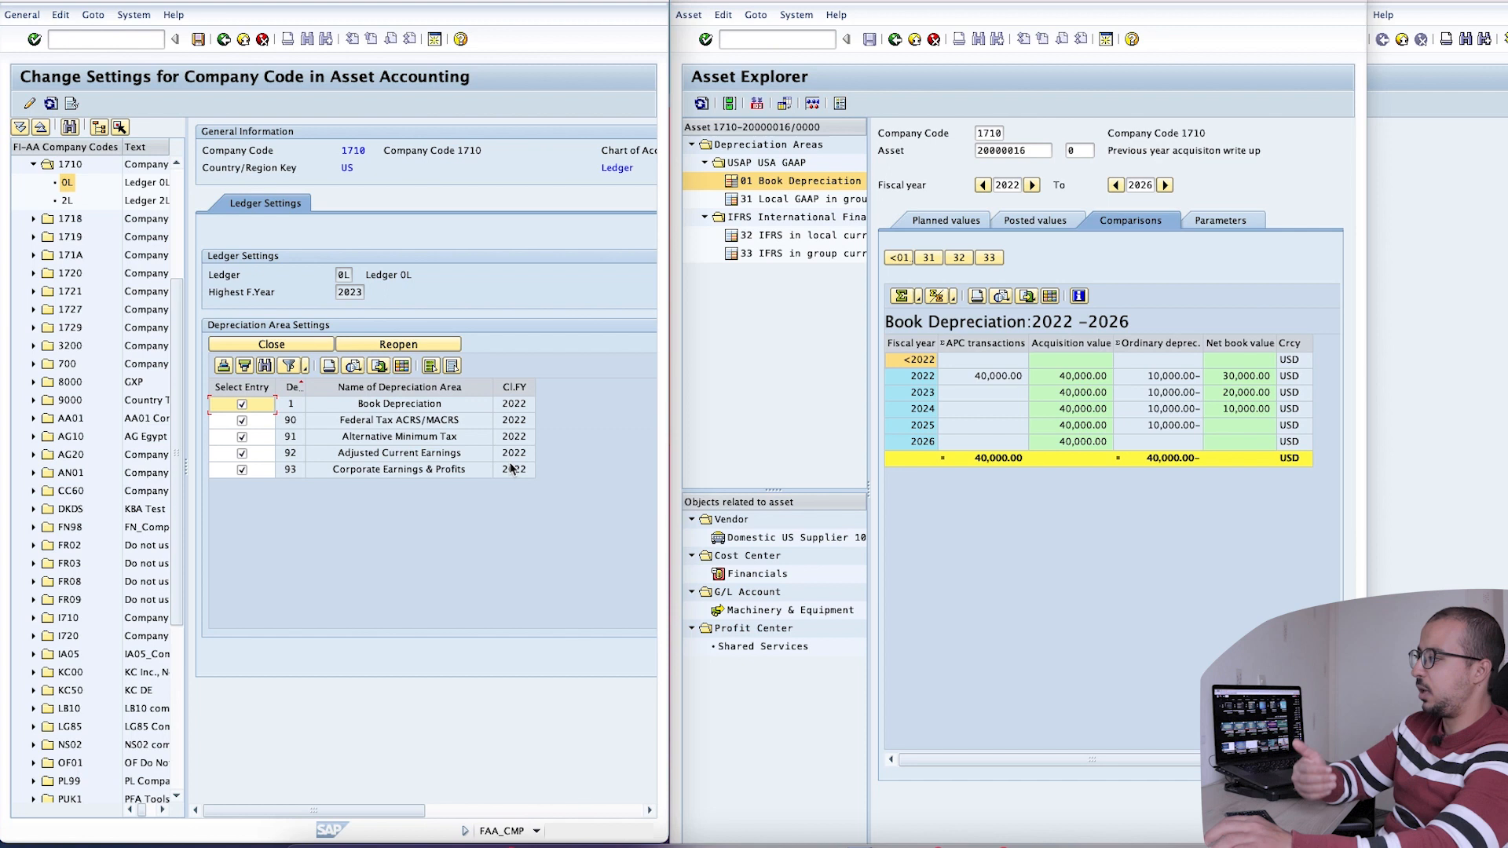
Close fiscal year 2022 for depreciation area 32, IFRS in local currency, in ledger 2L
click(68, 201)
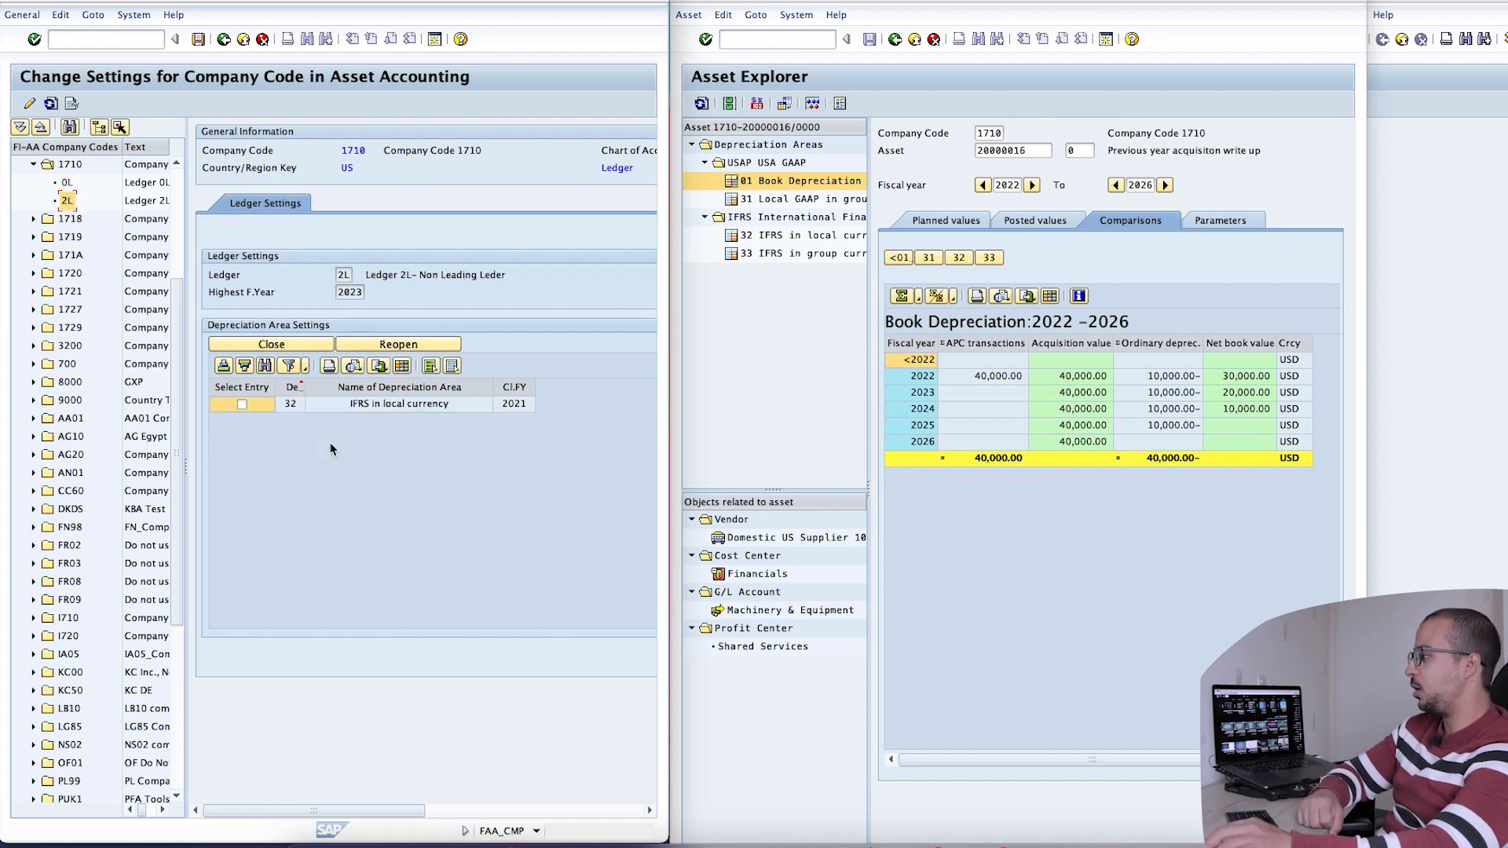
click(431, 366)
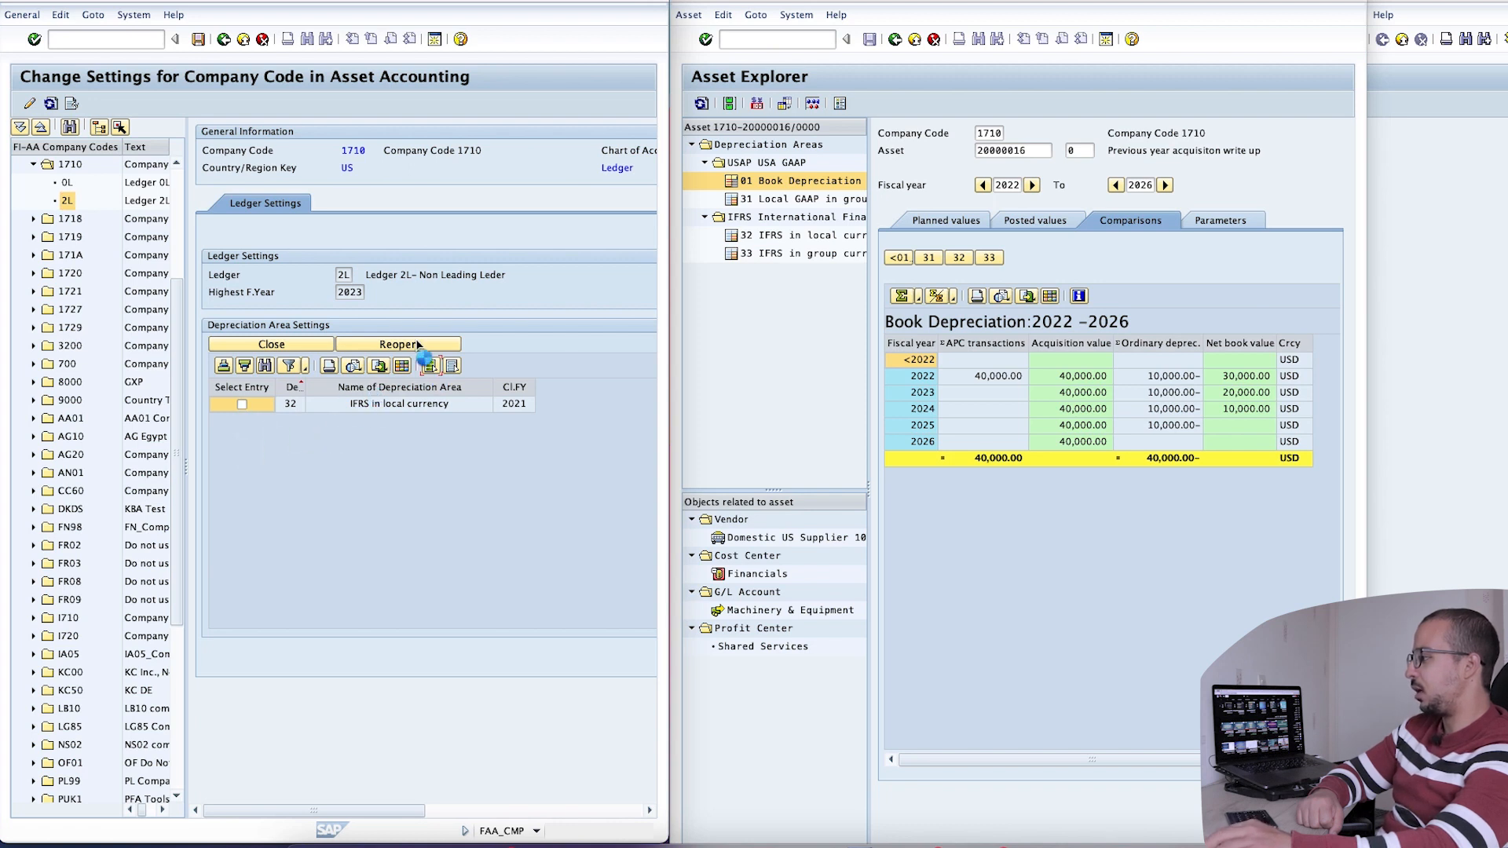
click(271, 405)
click(273, 348)
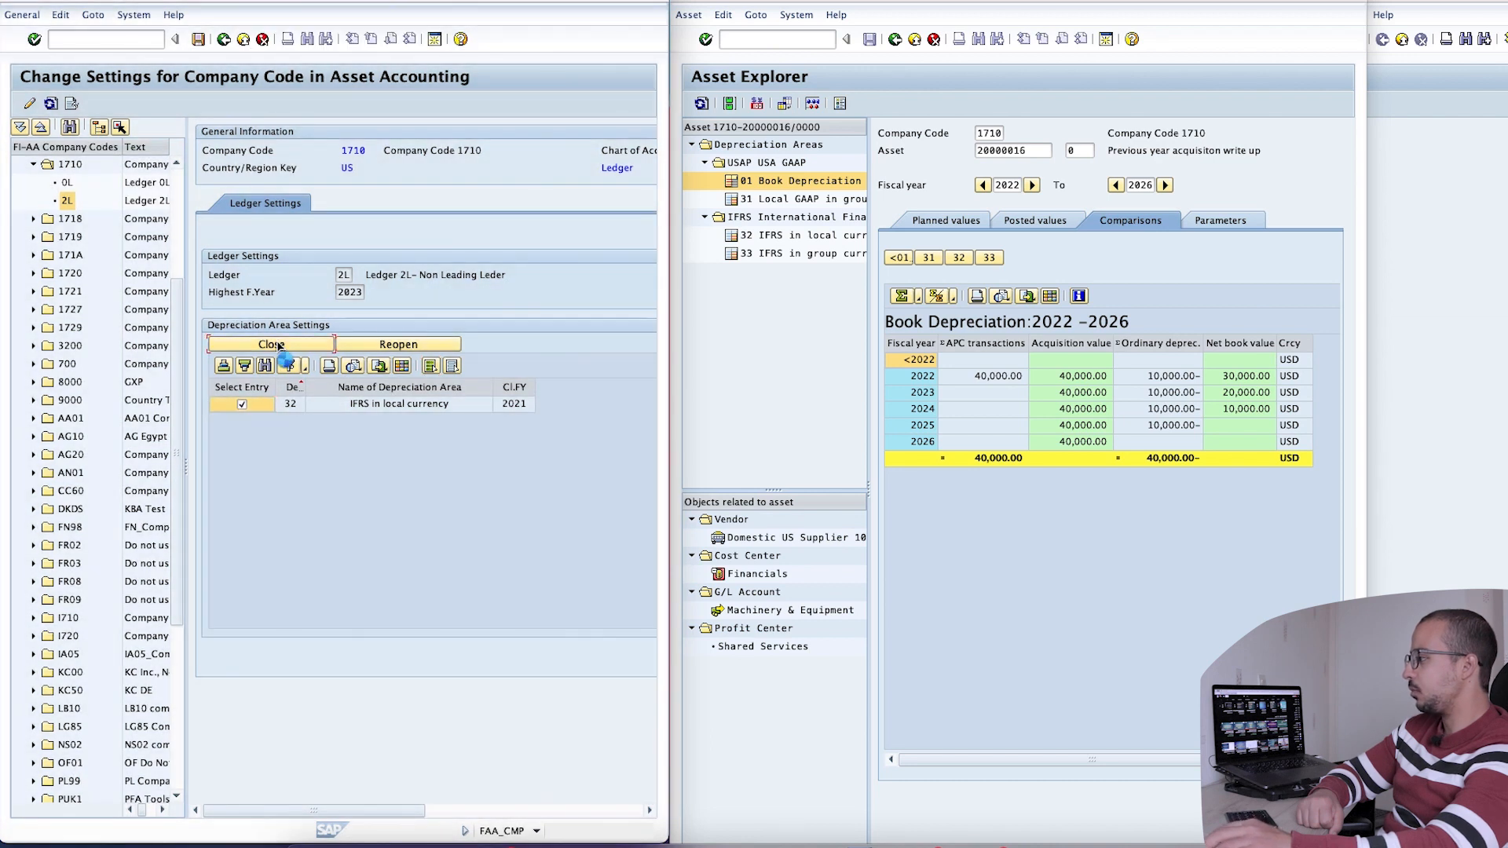
click(407, 341)
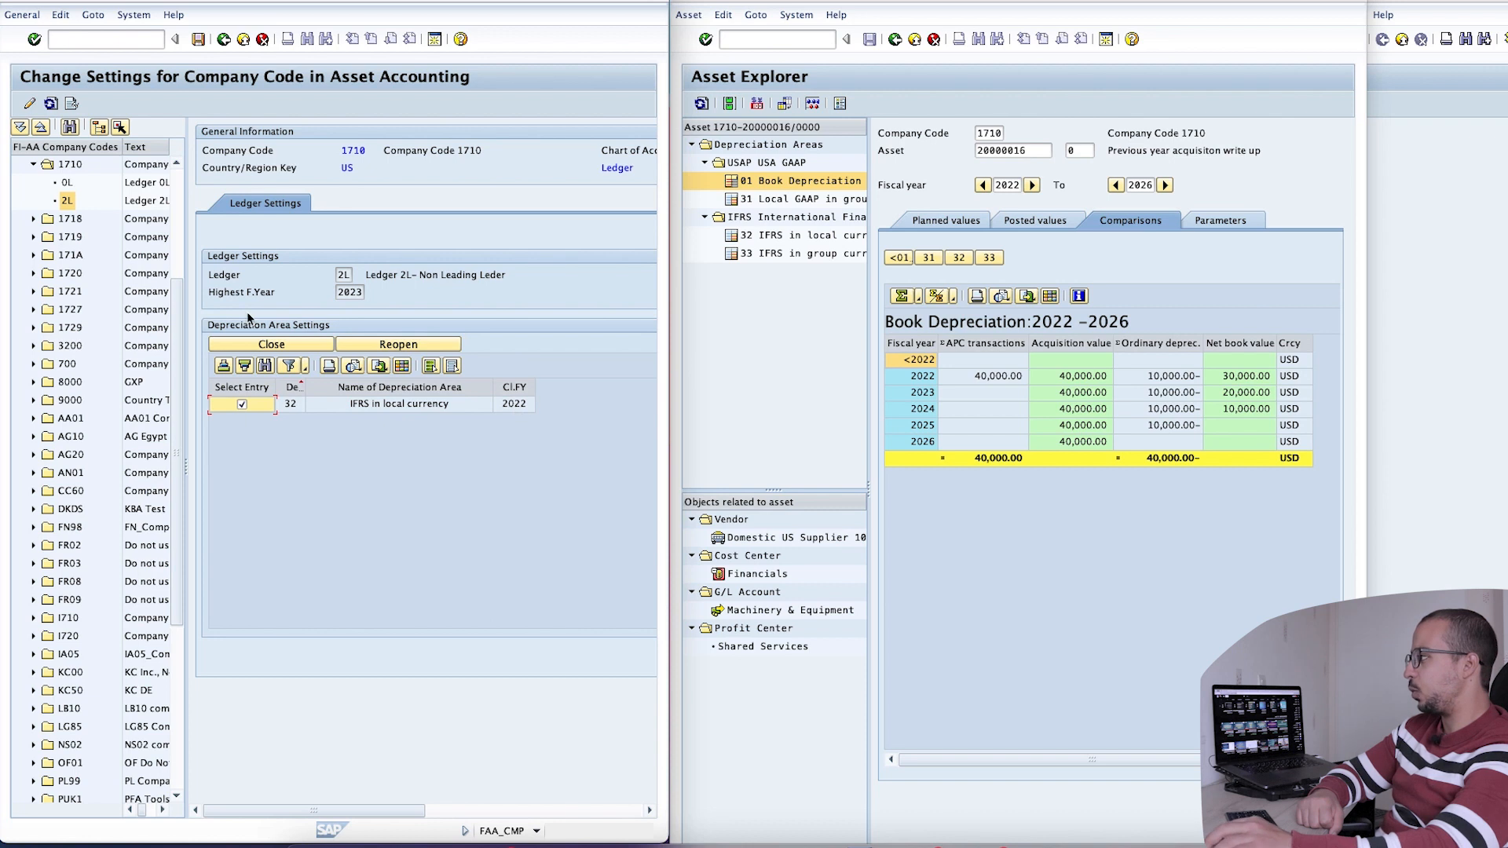
Save the year-end closing settings for company code 1710 and open the balance carryforward transaction FAGLGVTR
click(198, 39)
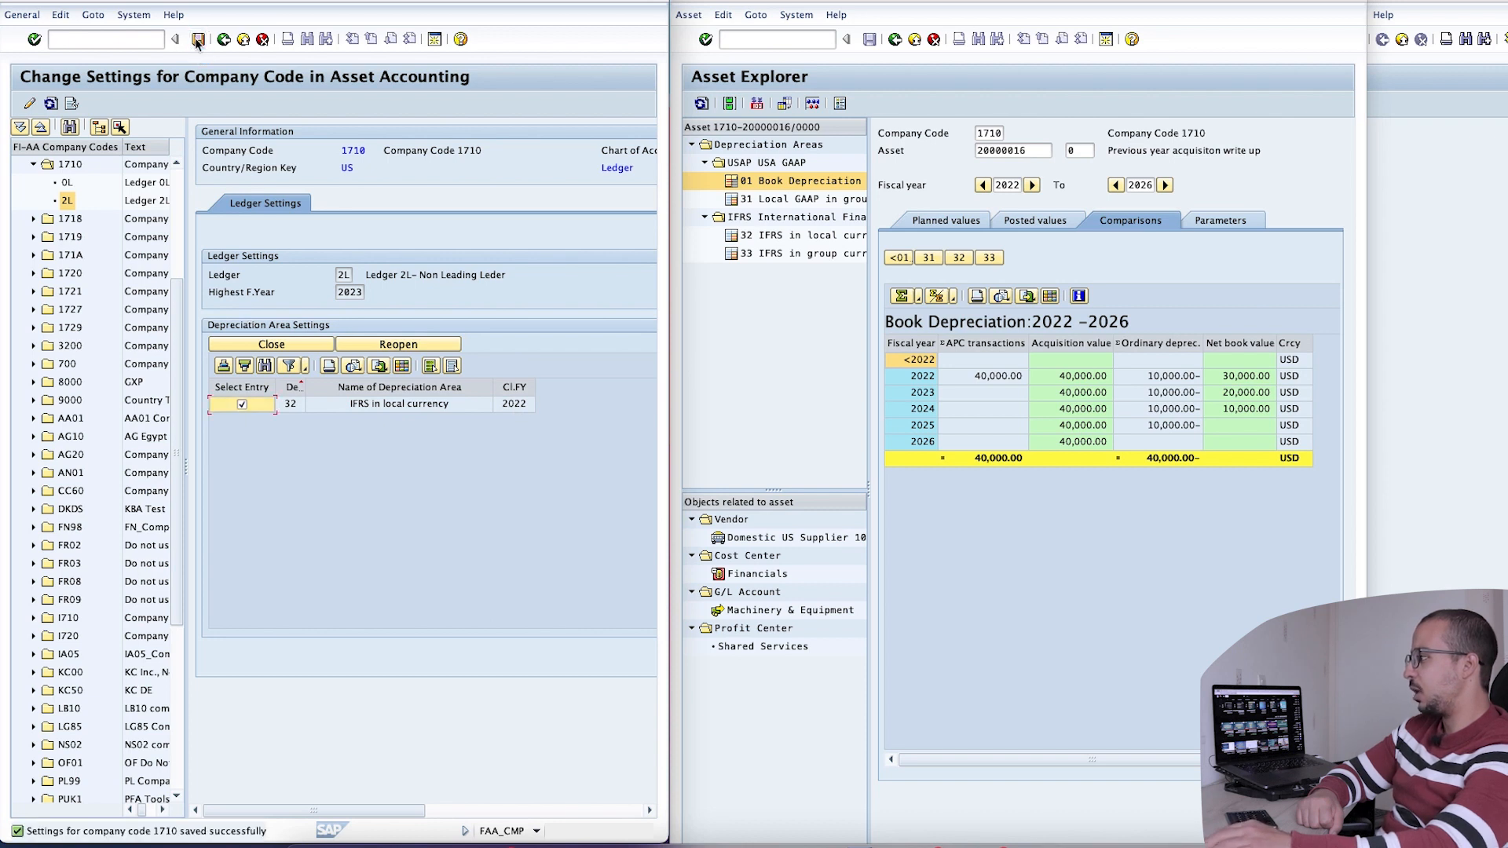
click(224, 39)
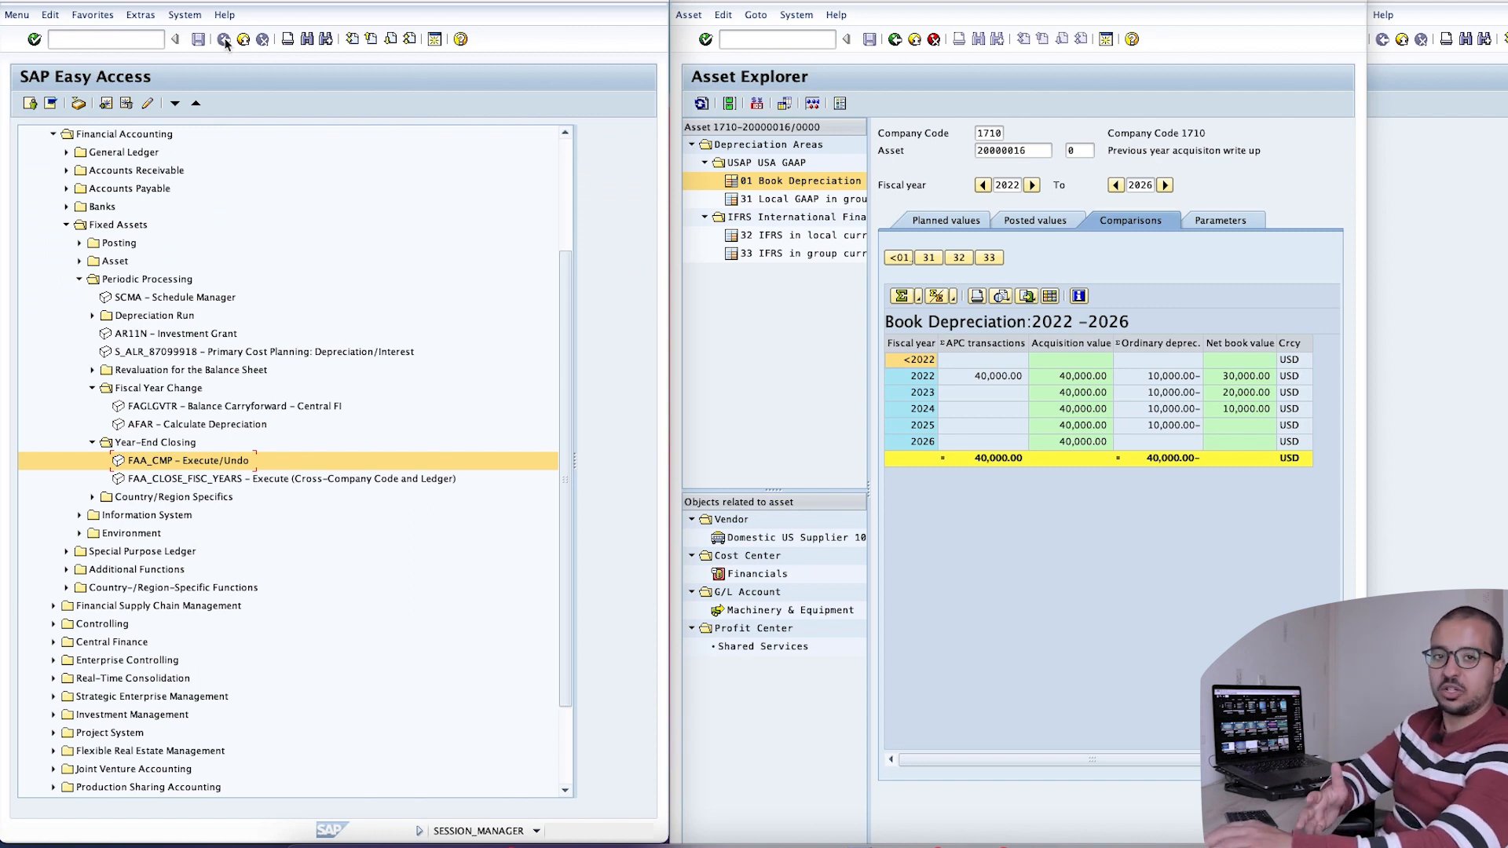
click(204, 408)
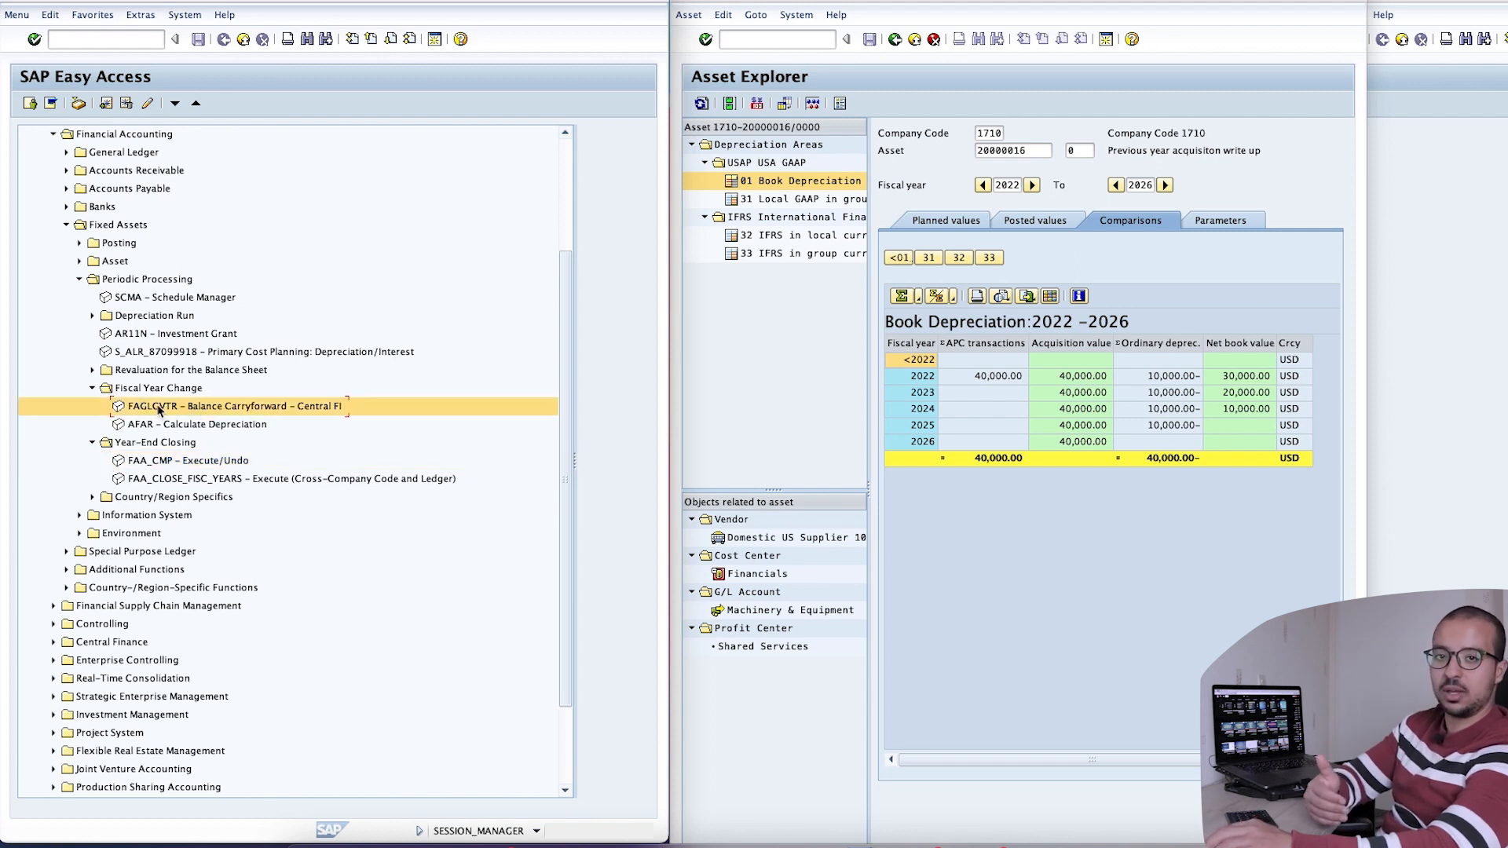
double_click(158, 409)
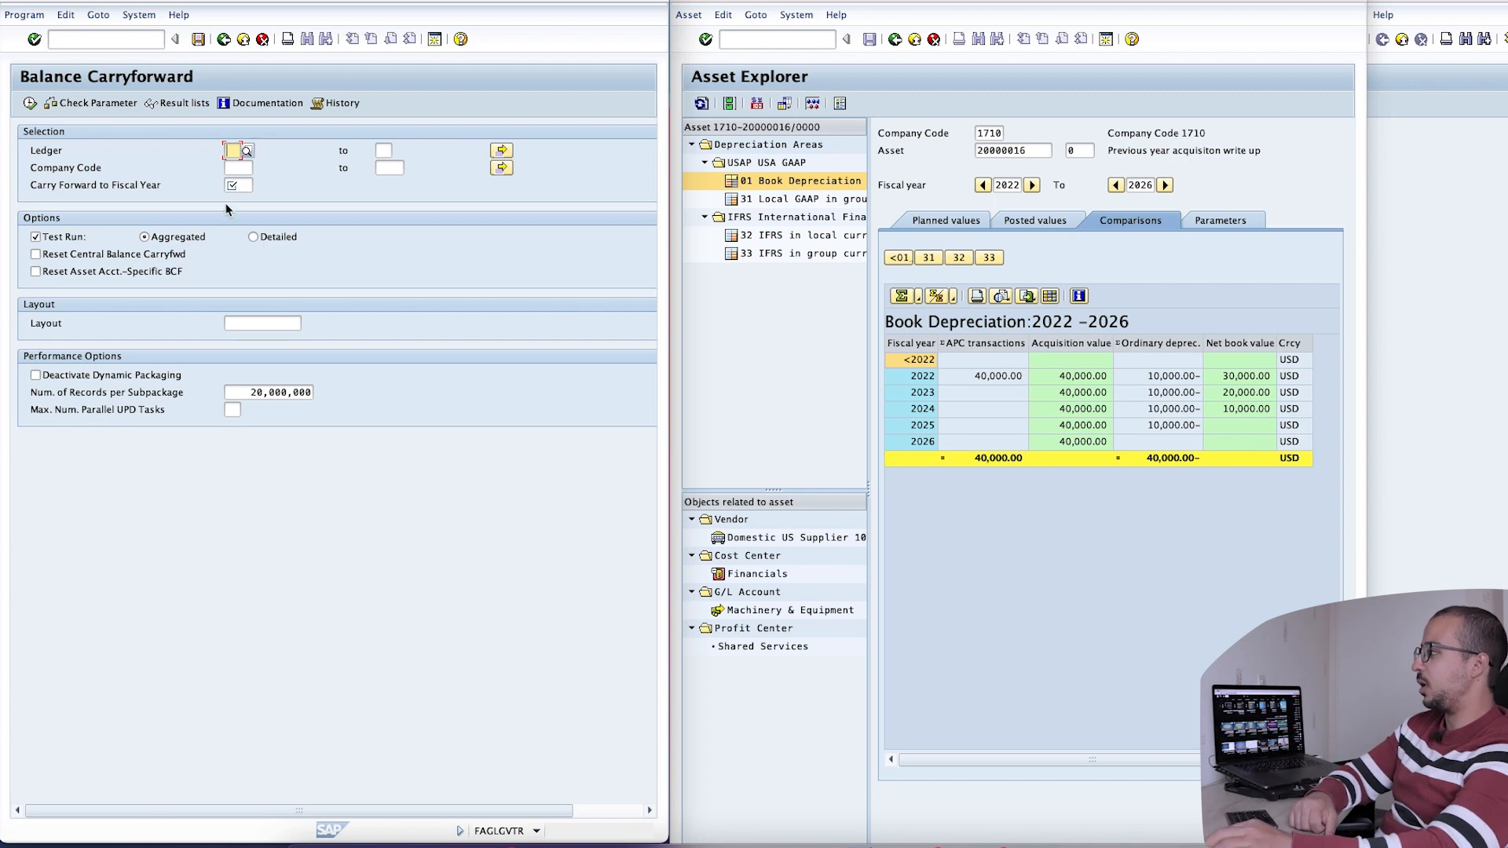
Carry forward the balances of company code 1710 to fiscal year 2023 as an update run with Test Run deactivated, then leave the result list
click(243, 168)
text(1710)
key(Return)
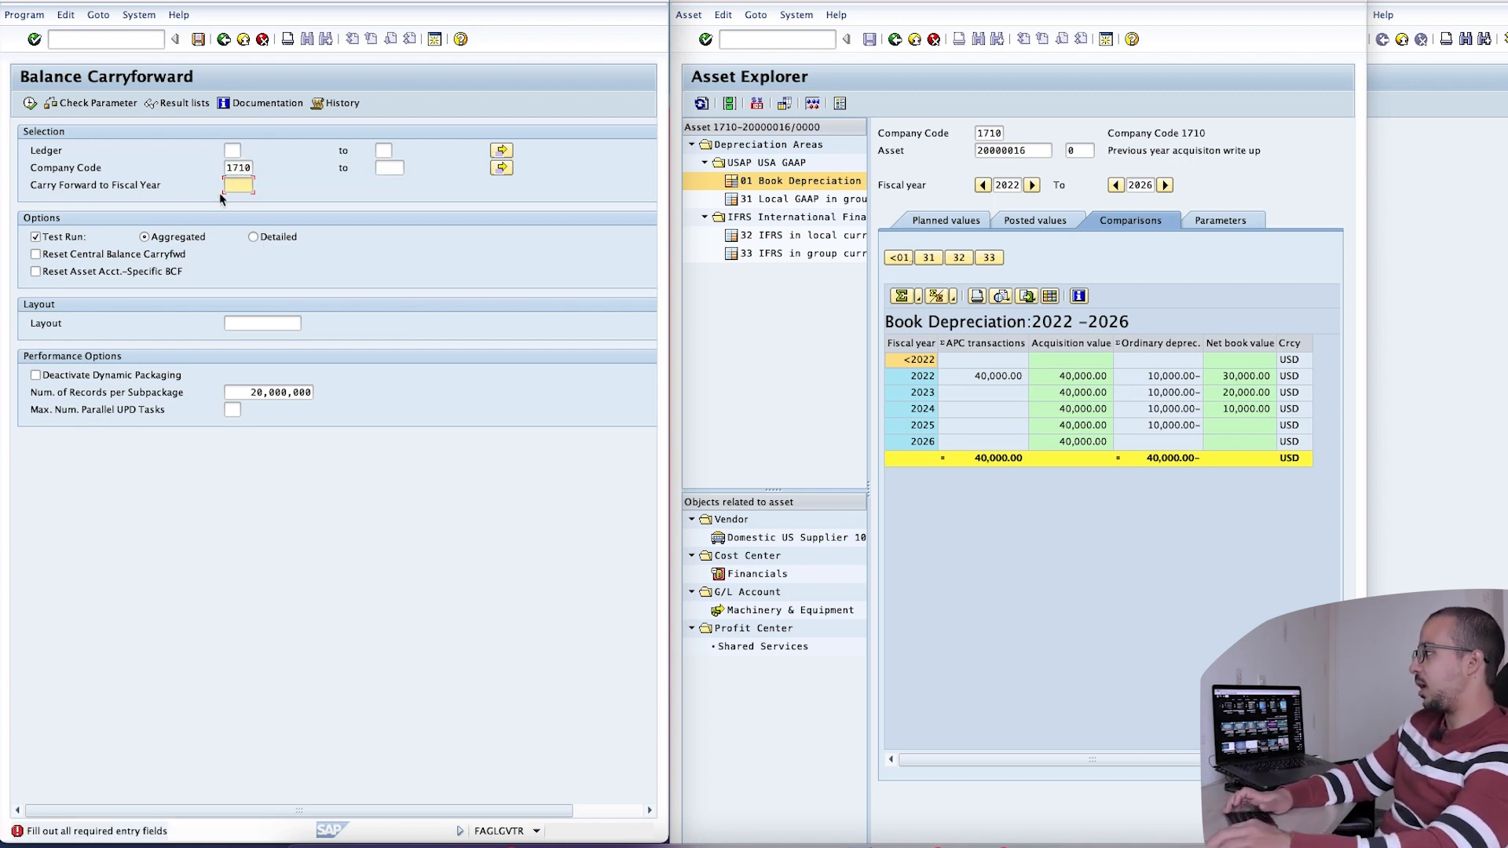
text(2023)
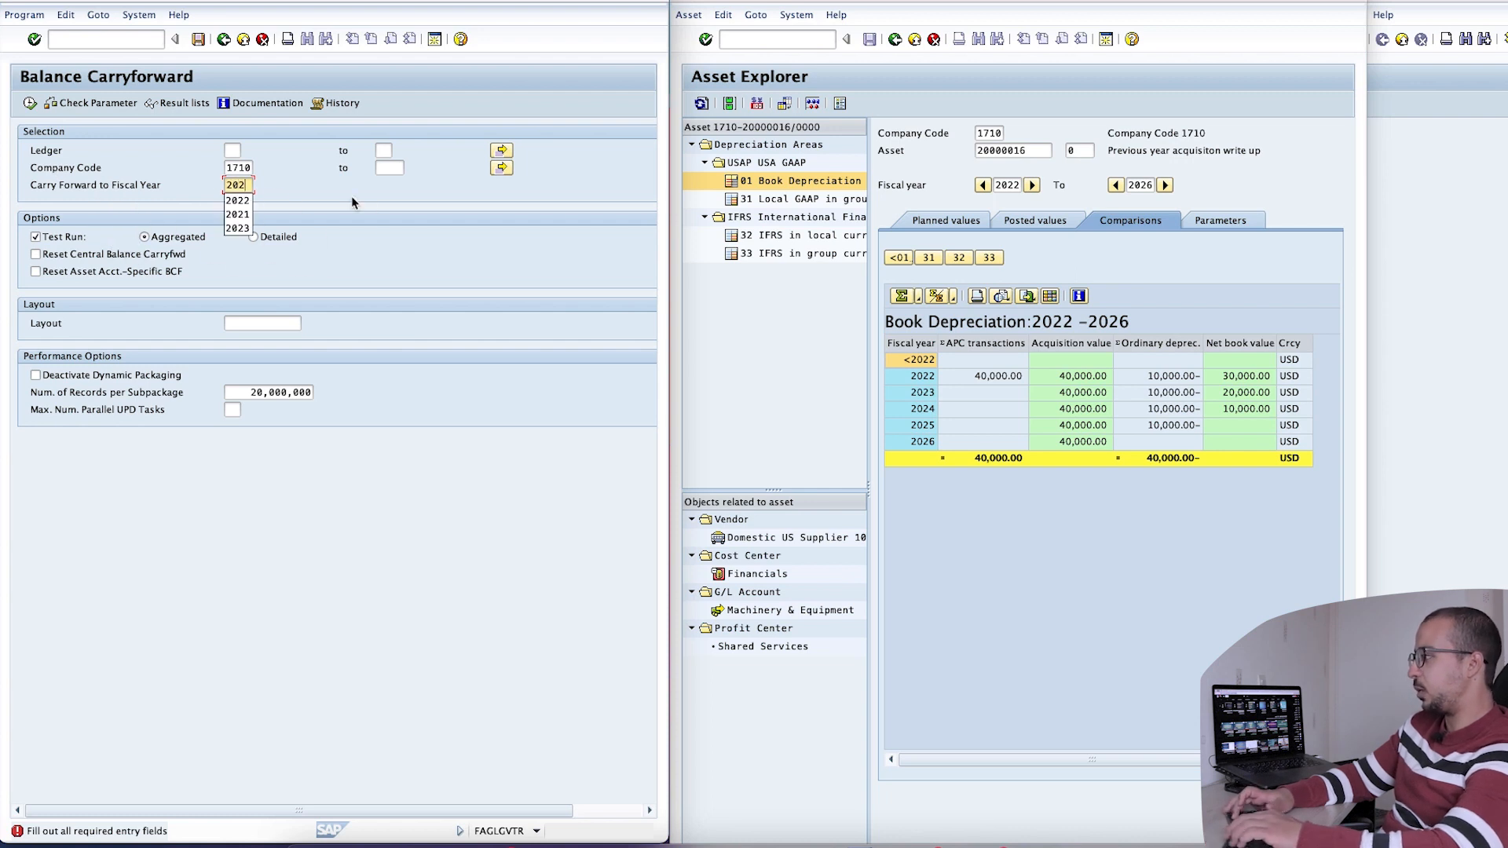
key(Return)
click(45, 236)
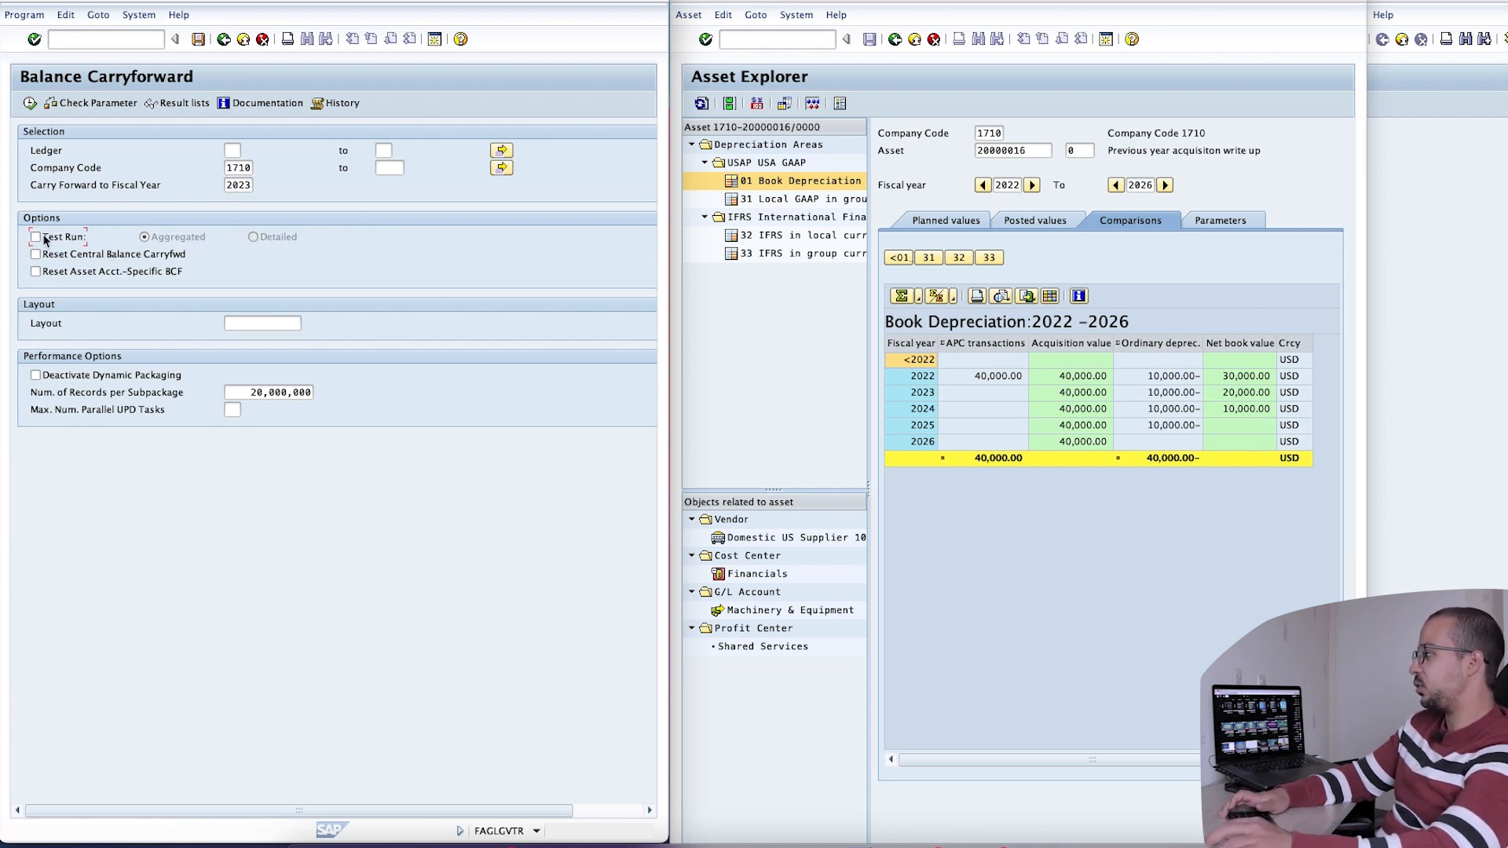
click(29, 103)
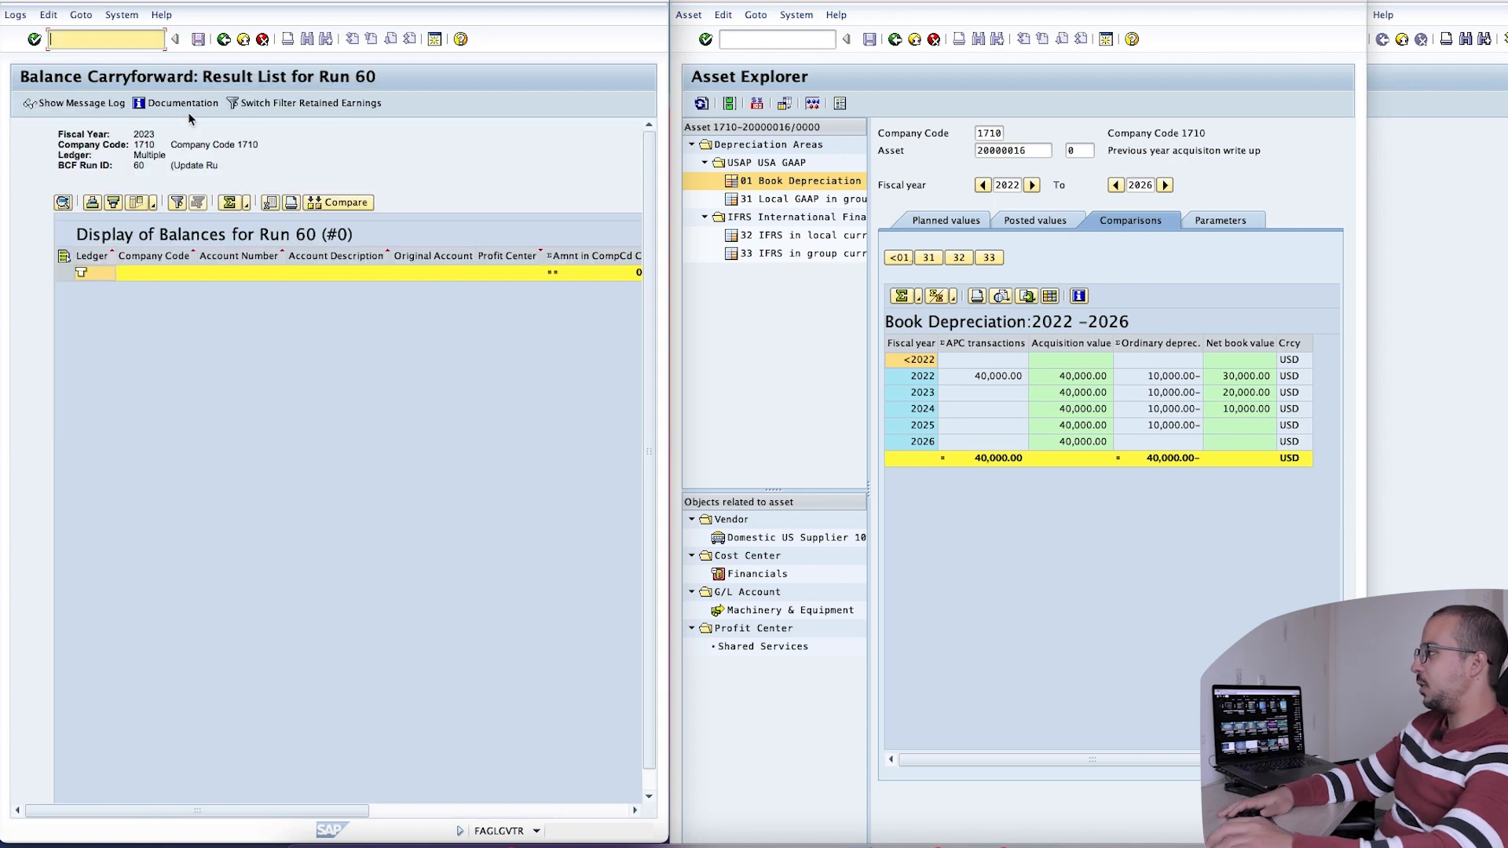
click(224, 39)
Refresh Asset Explorer and examine the asset's planned and posted values for fiscal year 2022
click(1092, 652)
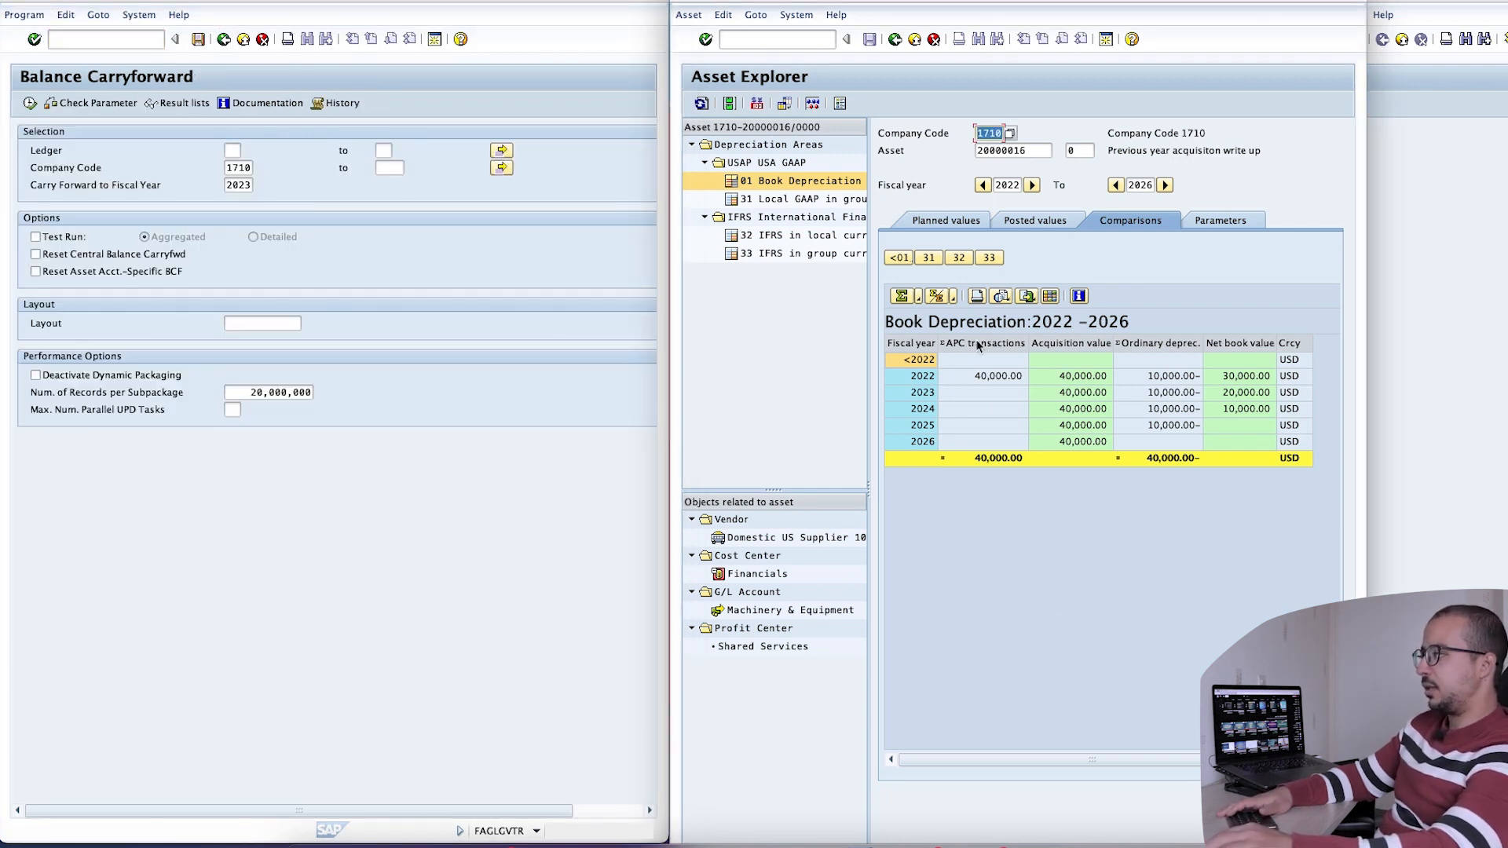
click(701, 104)
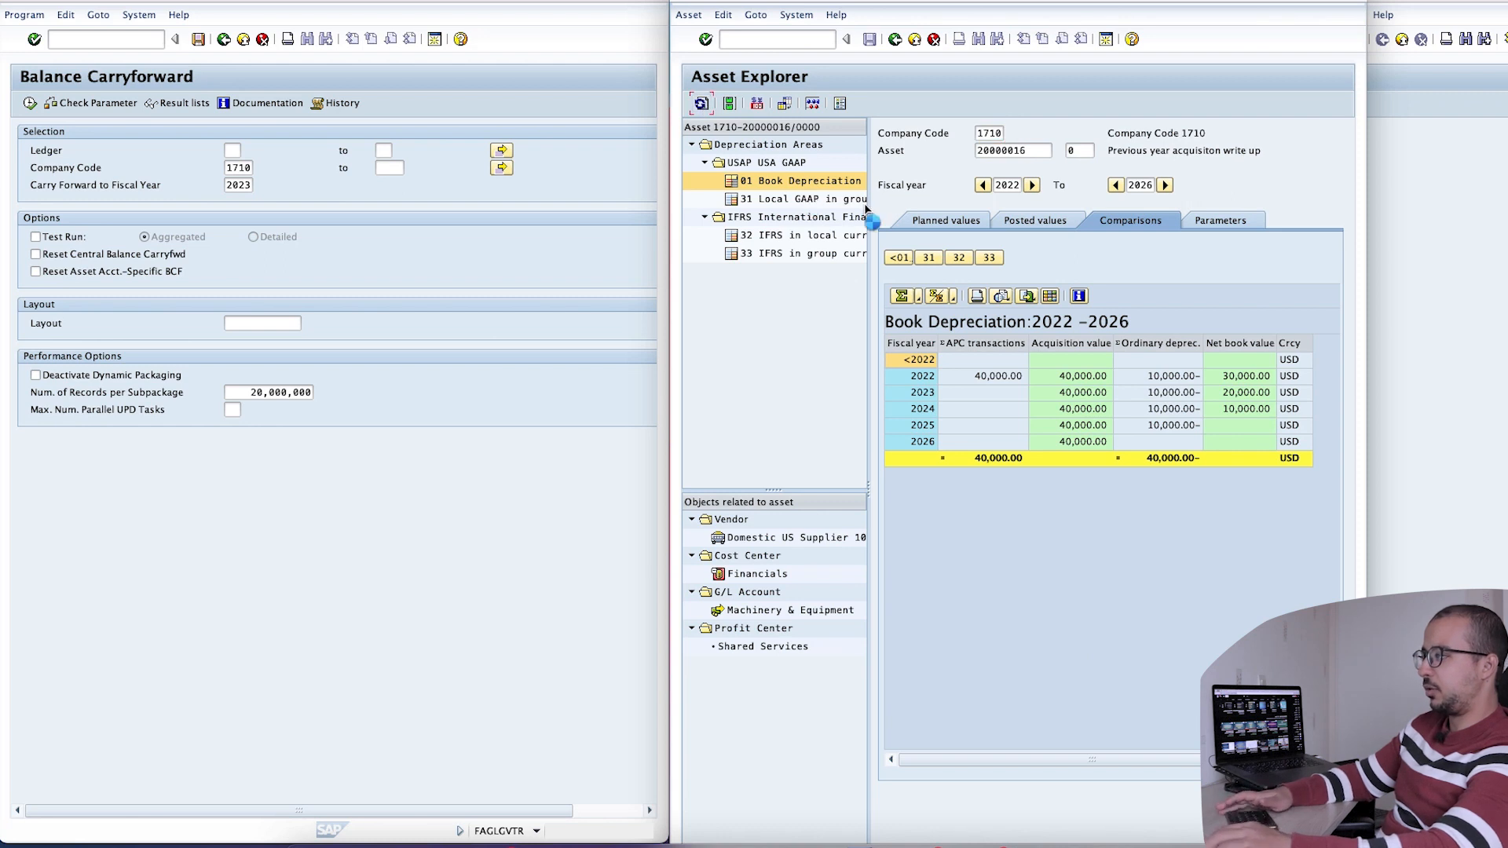
click(956, 219)
click(982, 185)
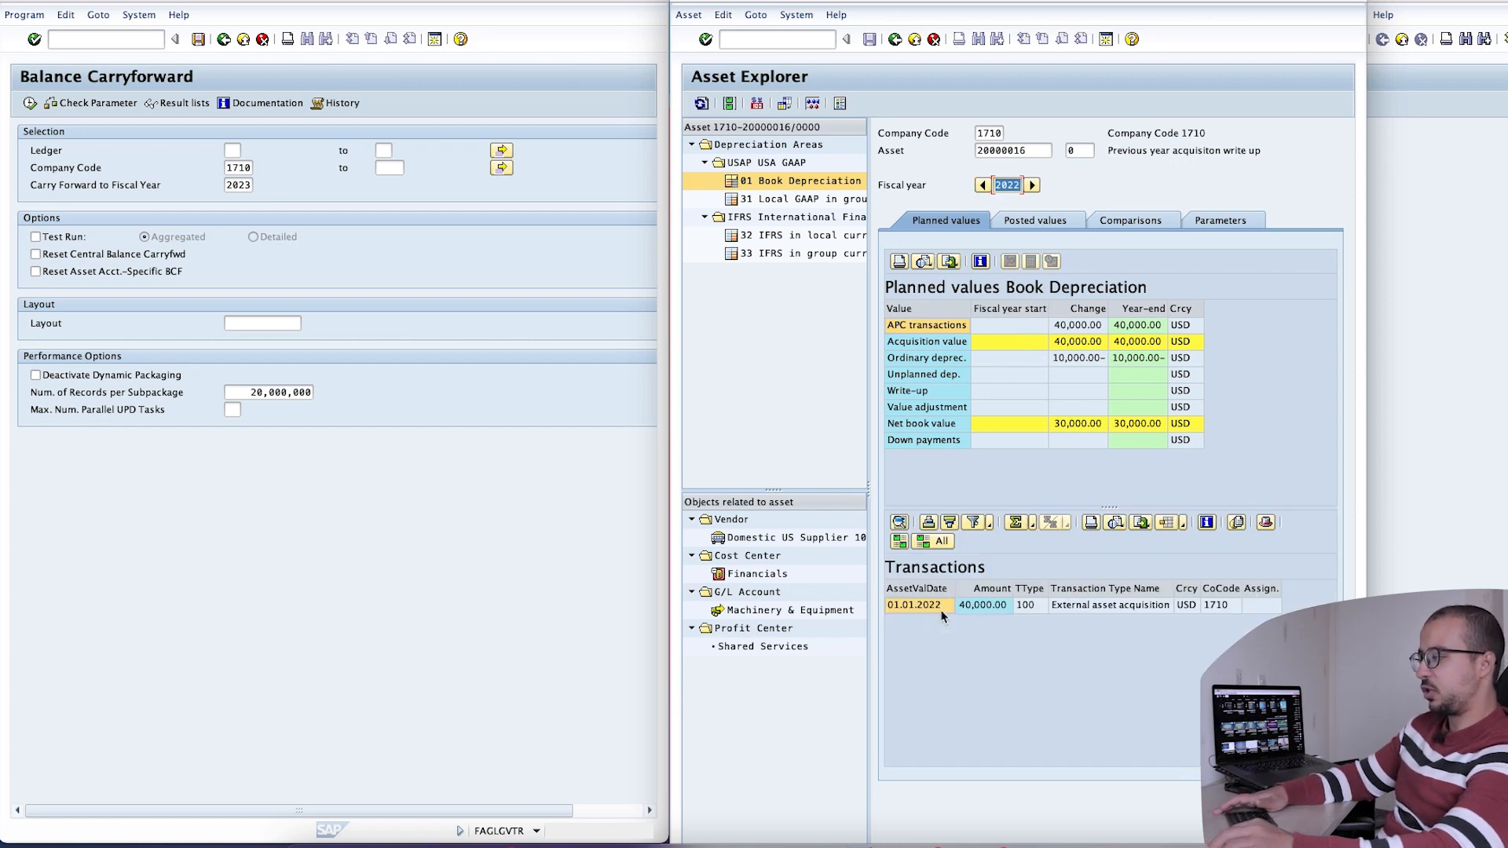
click(1033, 222)
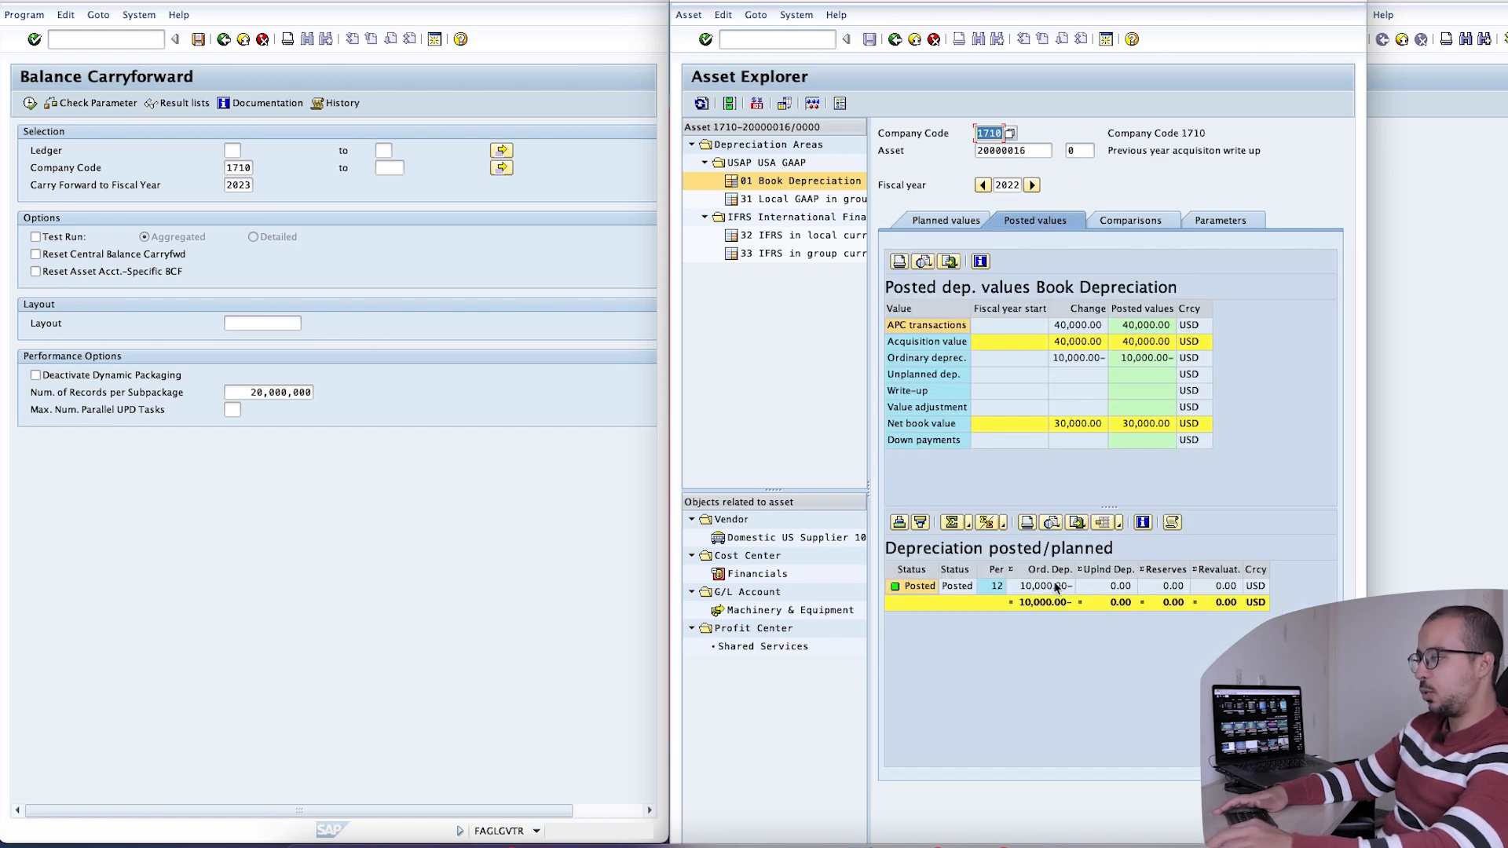
Leave the balance carryforward and open the fixed asset acquisition transaction ABZON with automatic offsetting entry
click(487, 542)
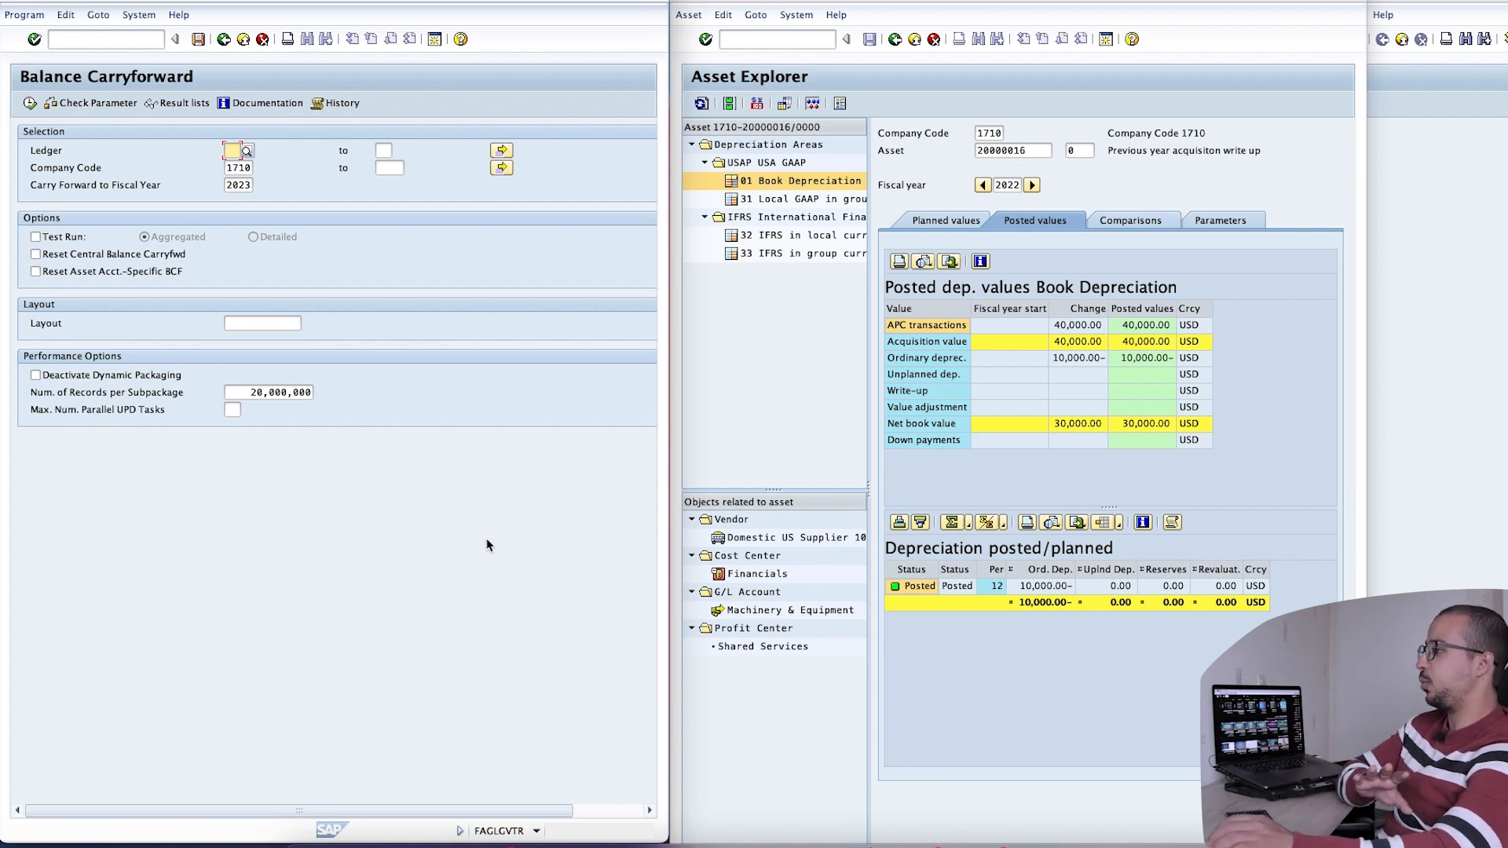
click(223, 39)
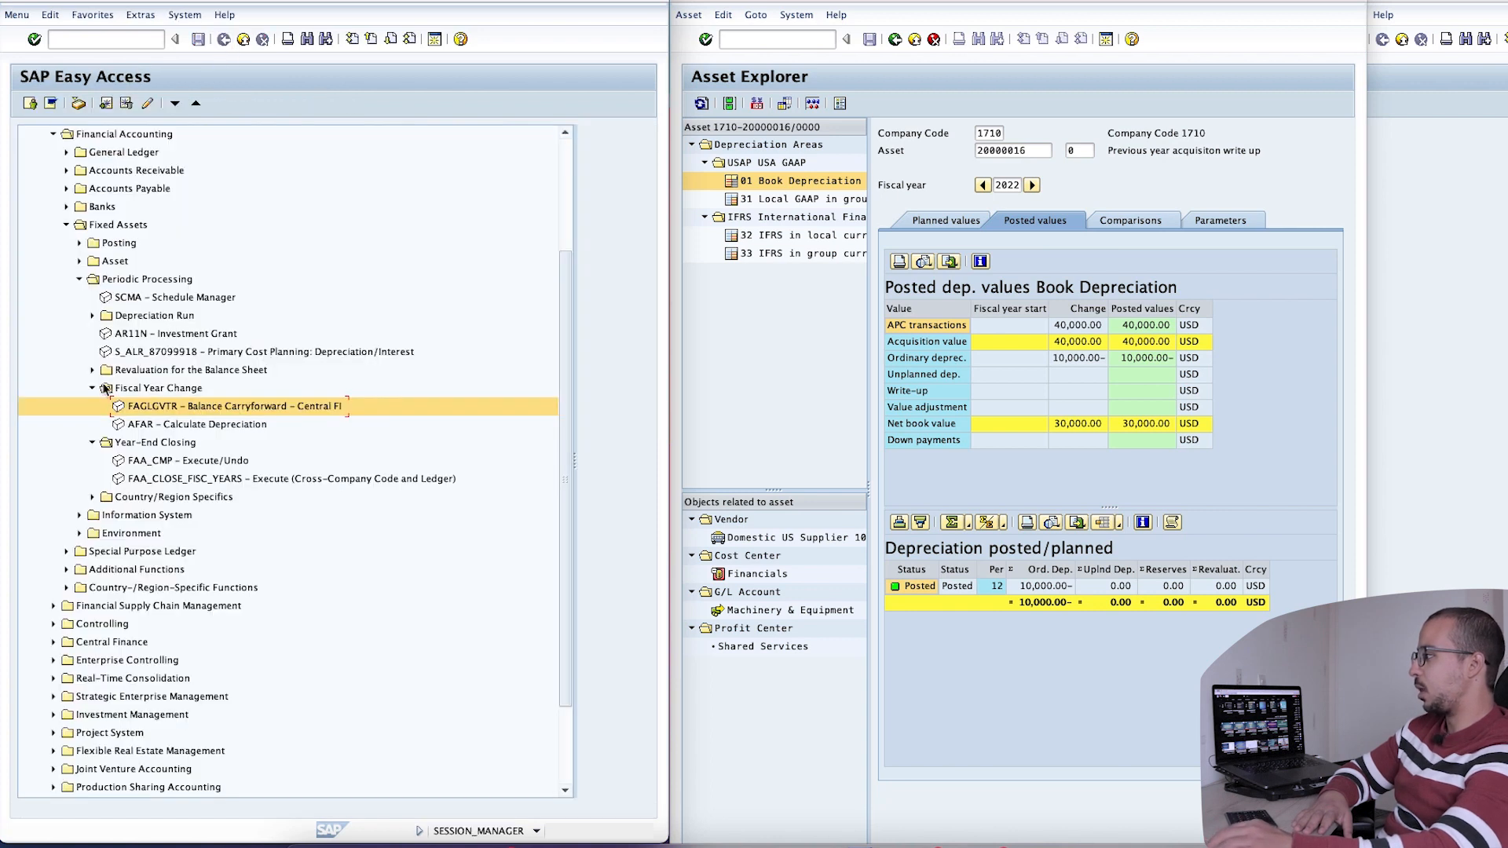
click(80, 244)
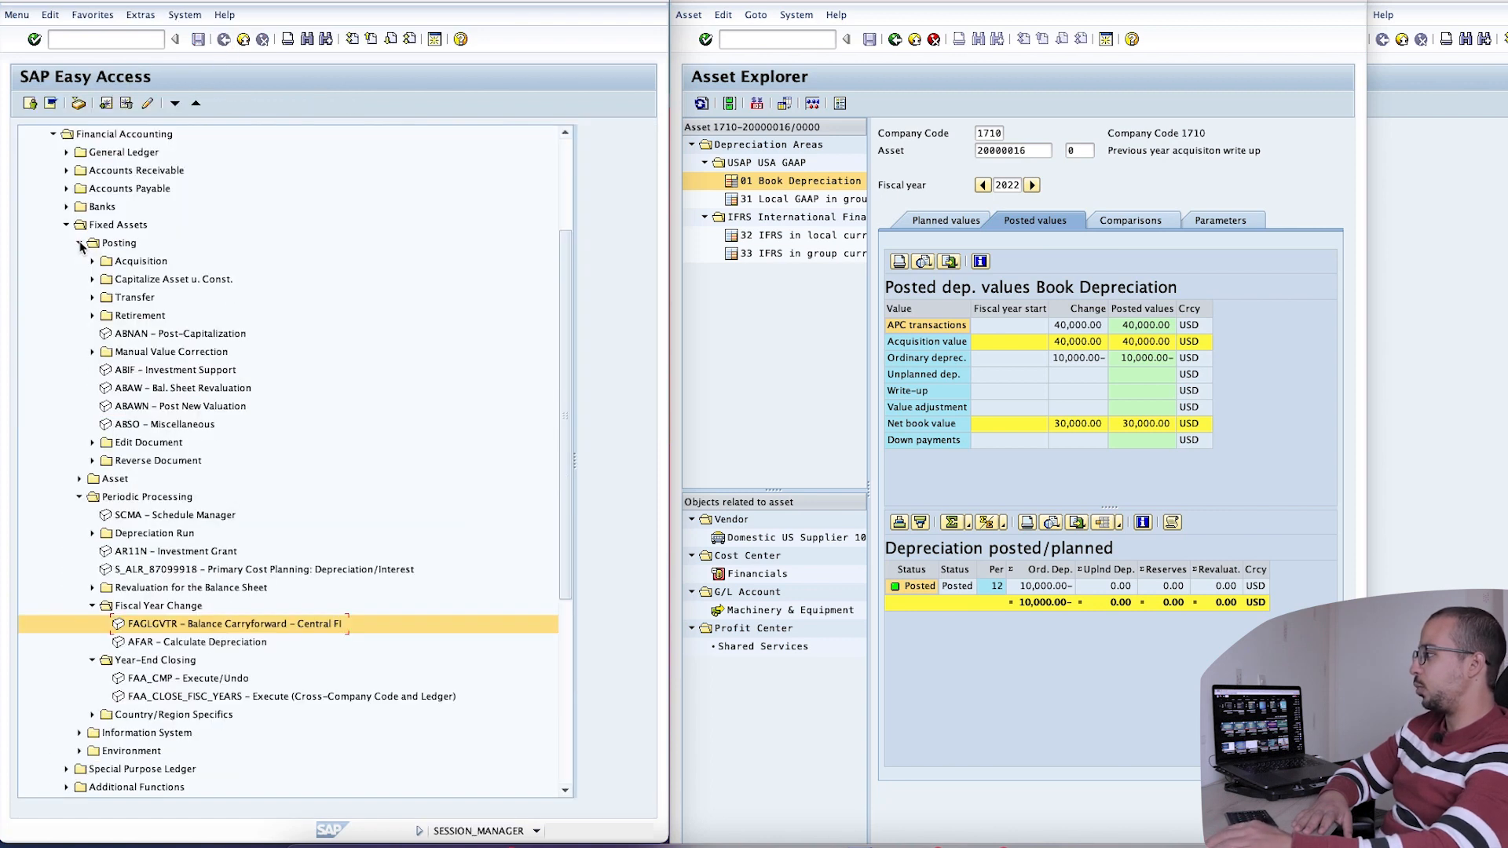
click(92, 261)
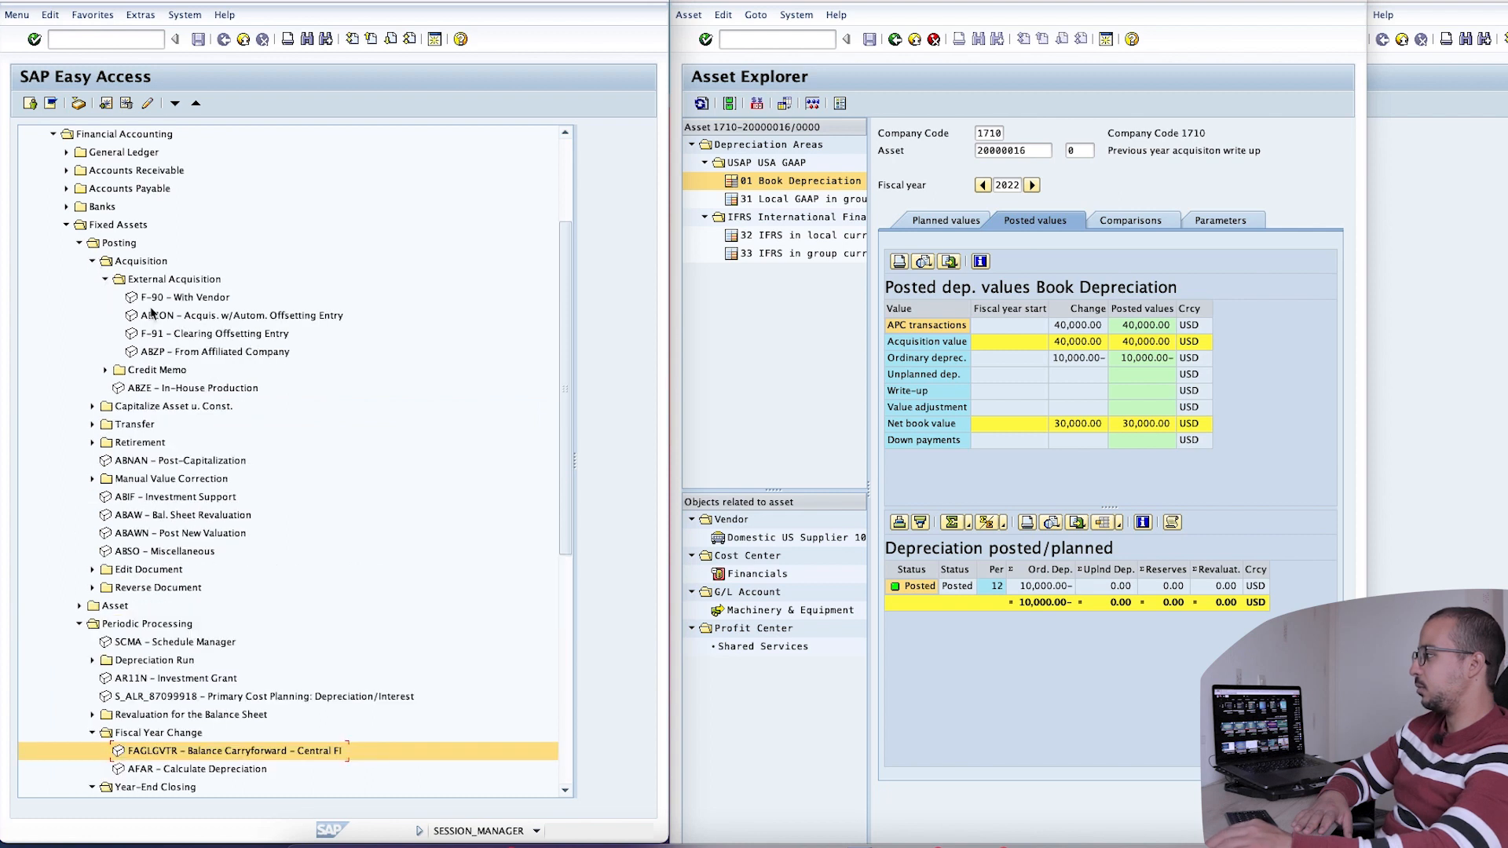
double_click(196, 318)
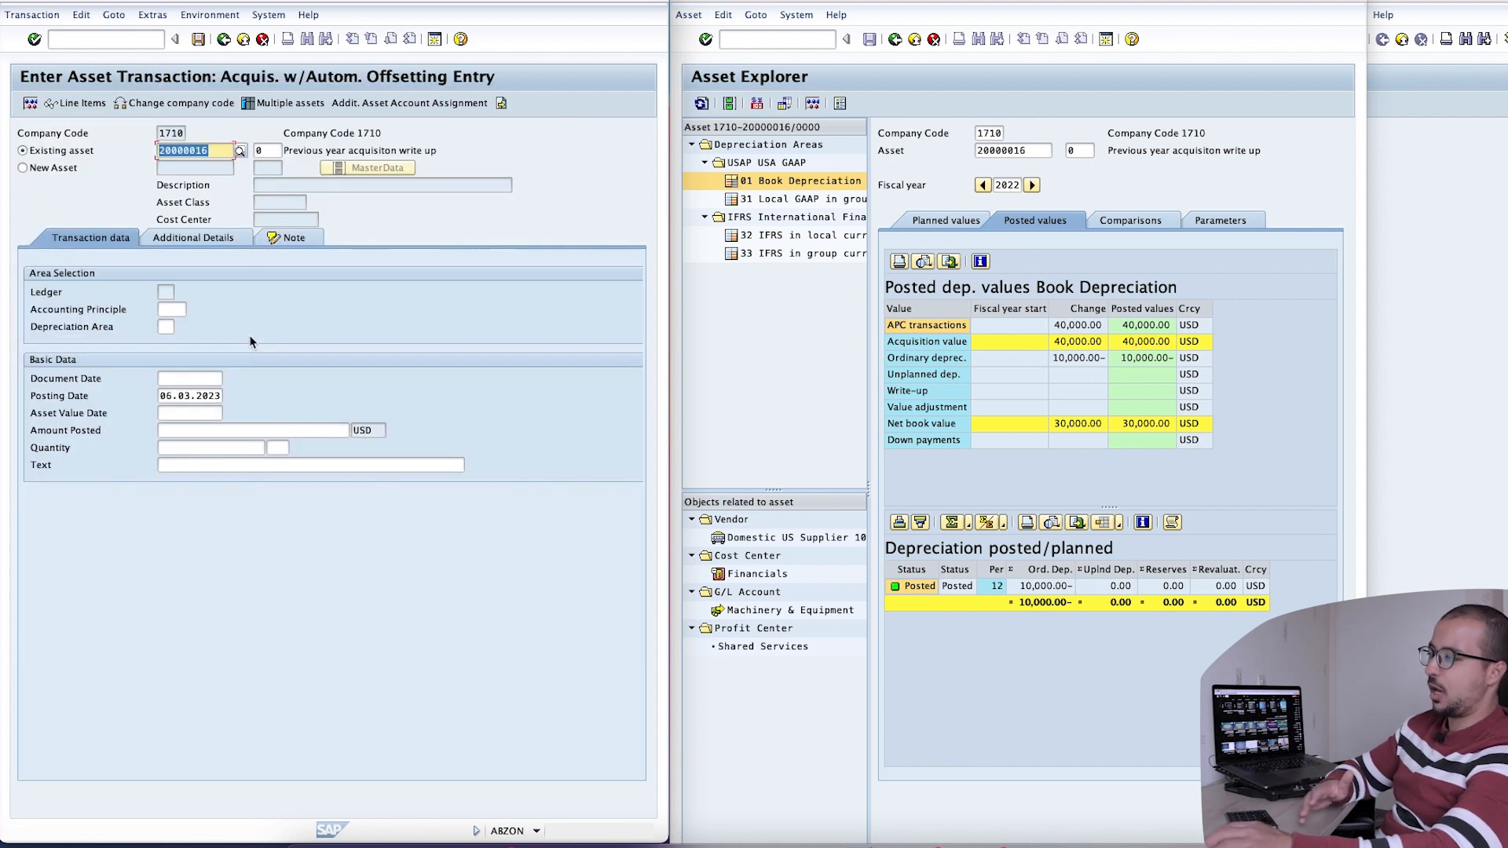
Enter 01.01.2023 as the acquisition's document and posting dates and 01.01.2022 as its asset value date
click(166, 413)
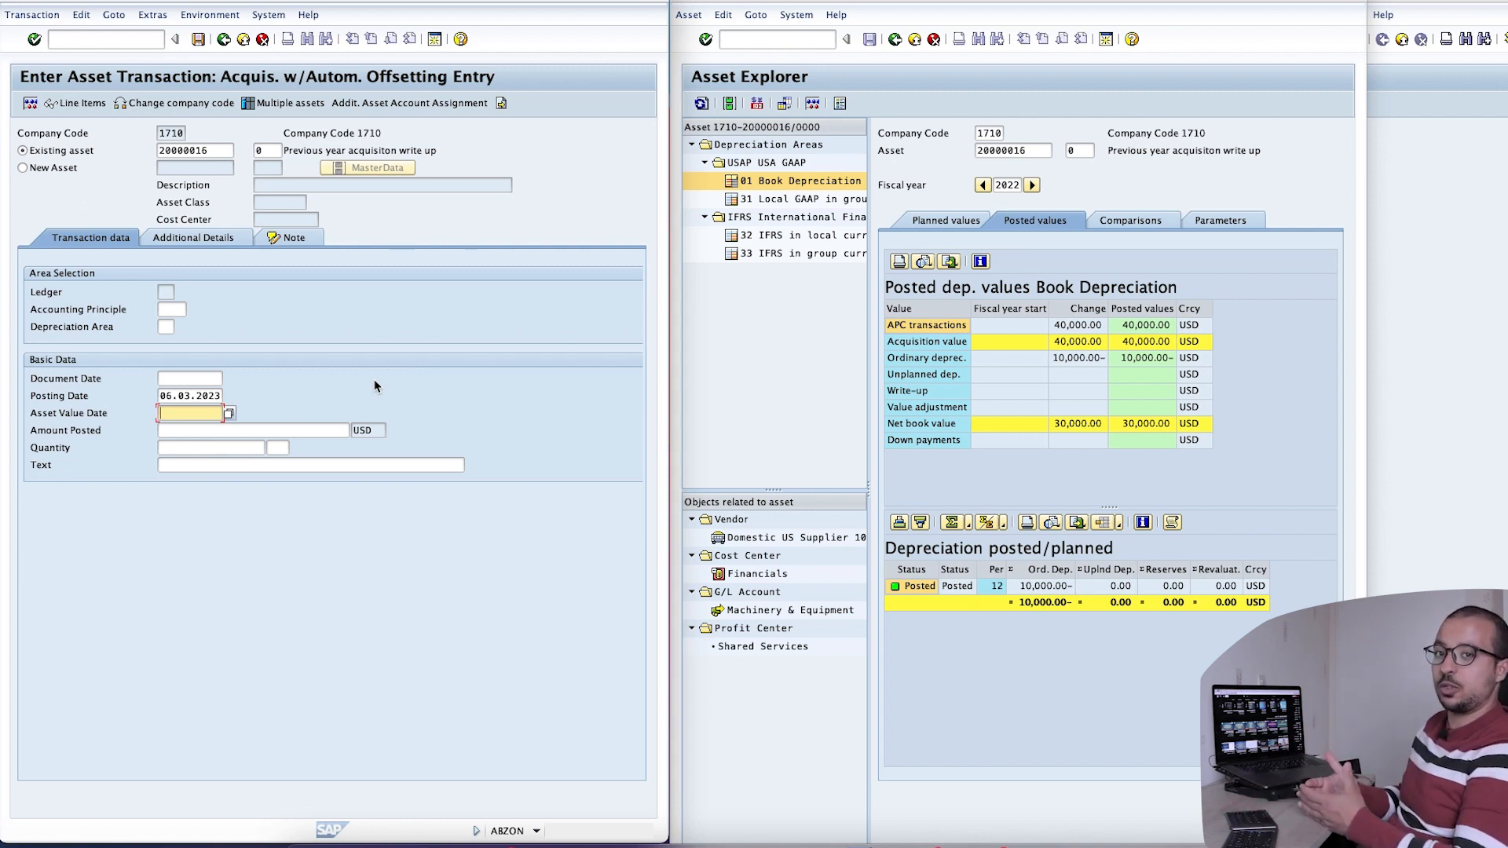
text(0)
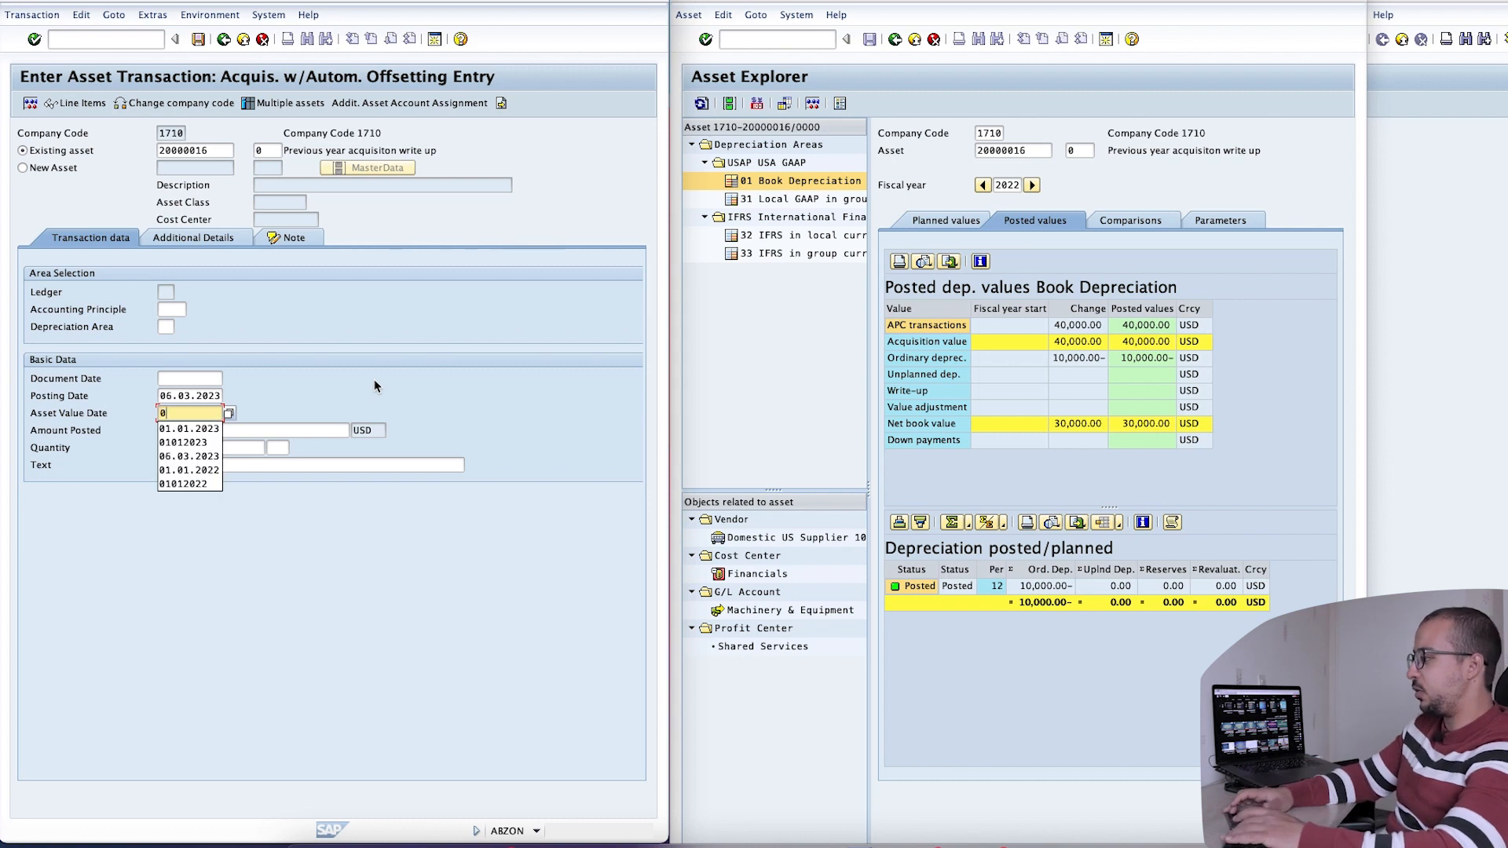
text(1012022)
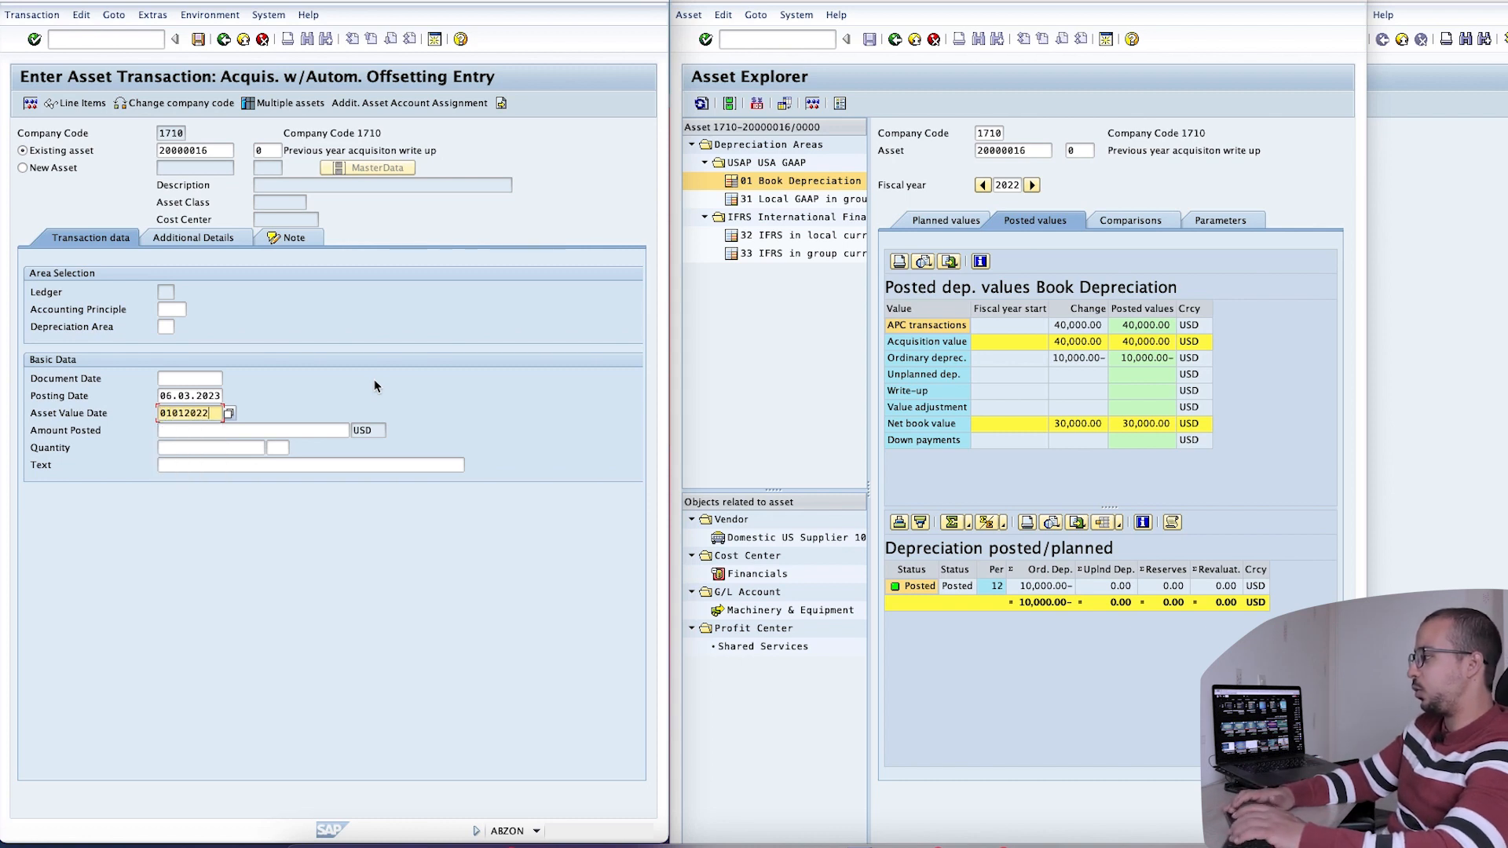
click(174, 378)
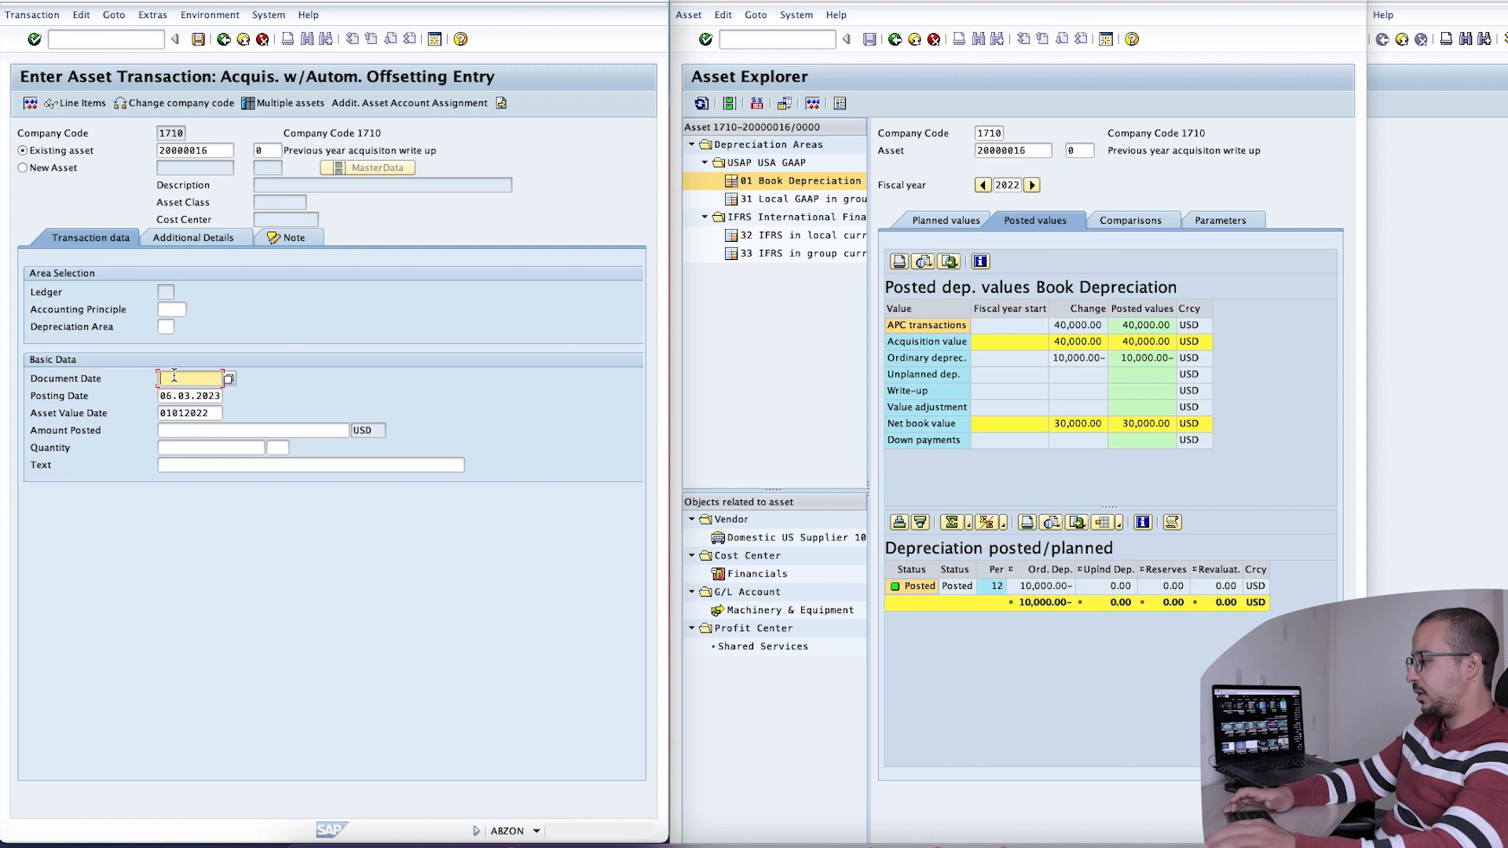
text(0)
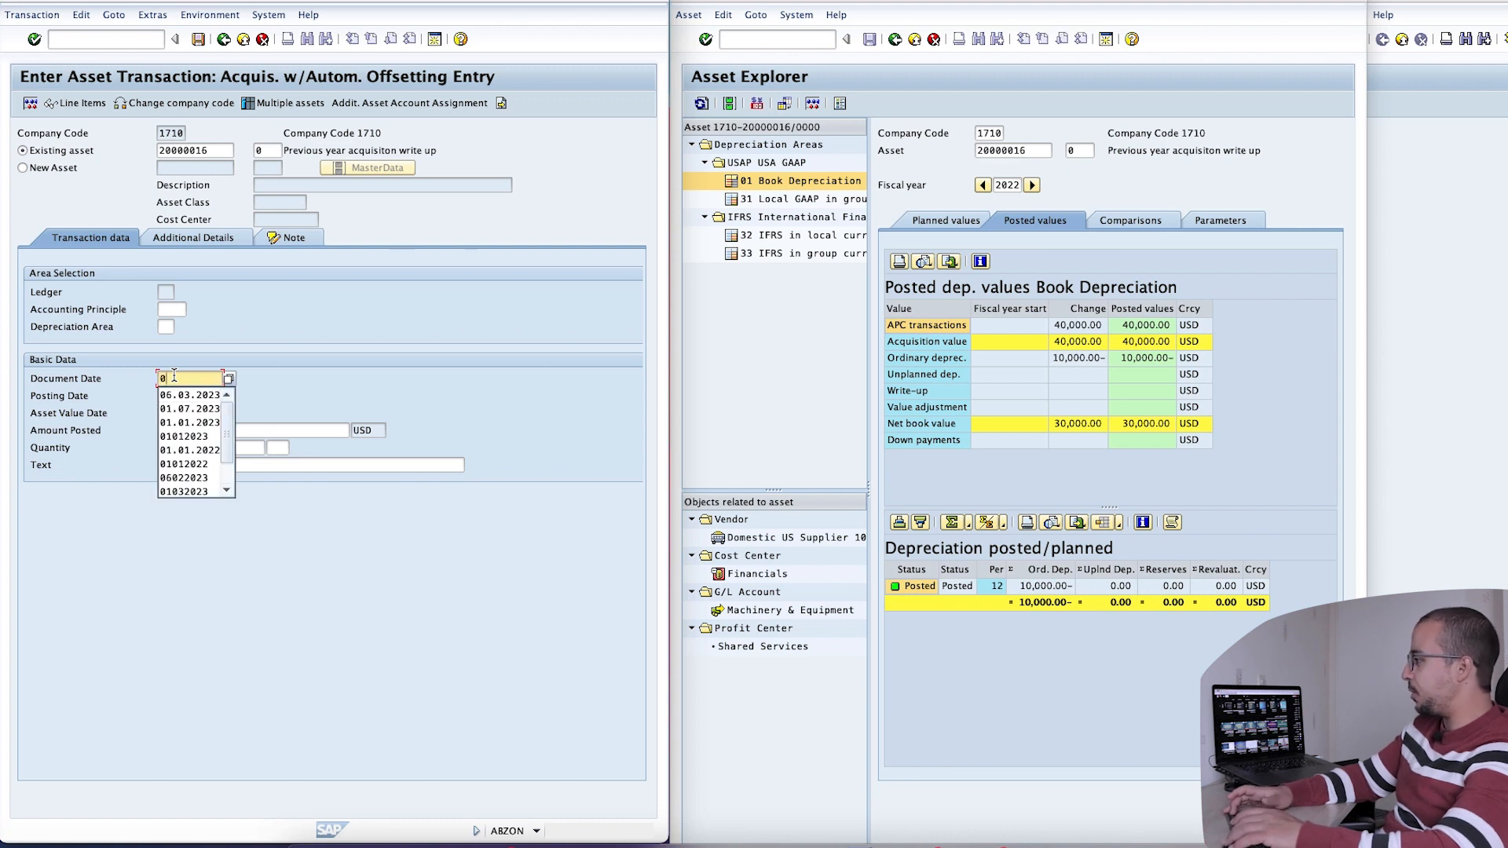
text(1)
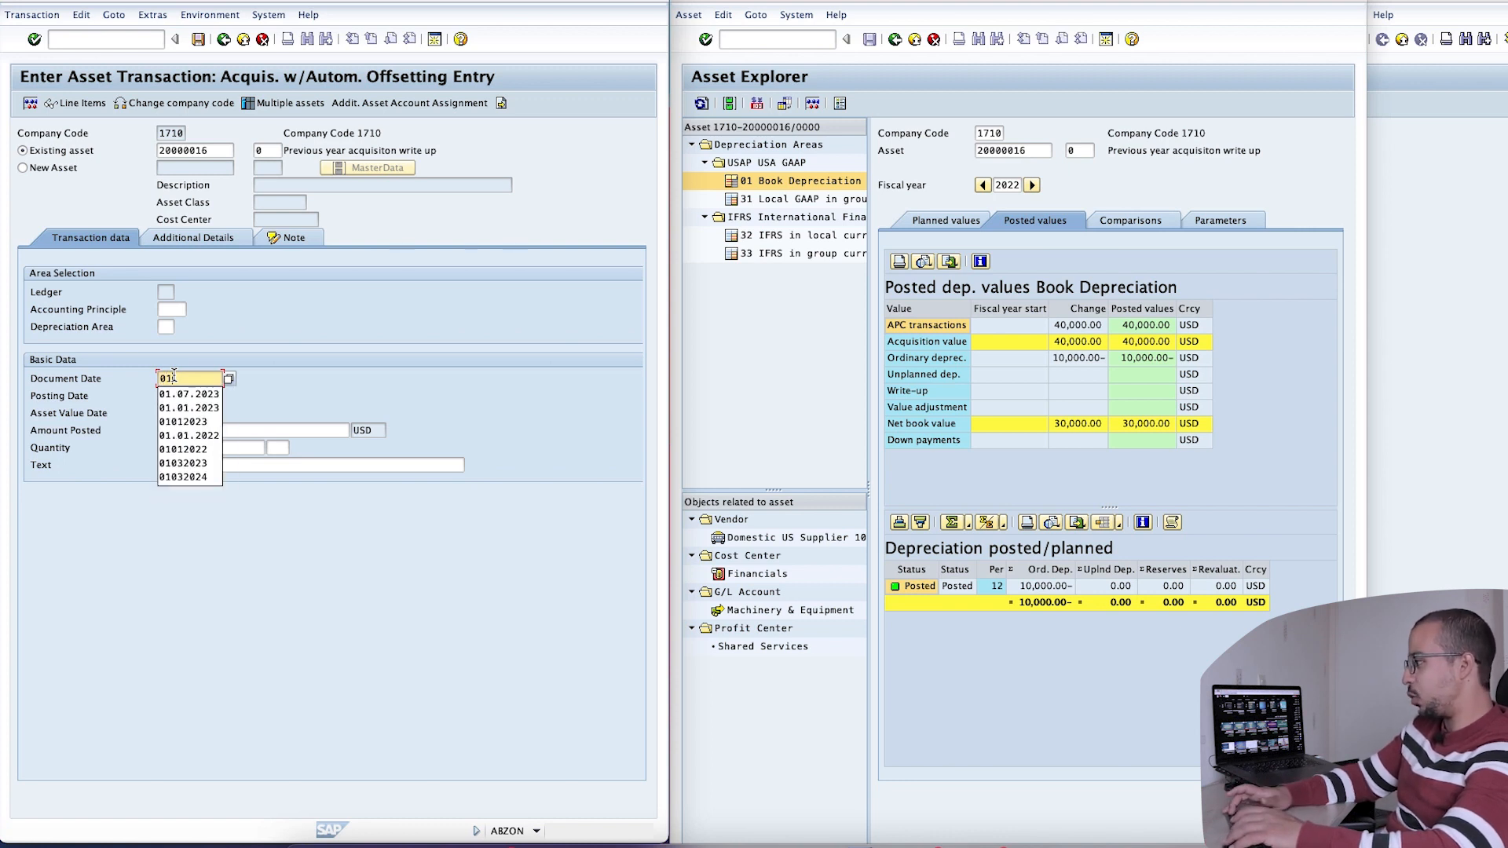
text(012023)
key(Tab)
text(01.01.2023)
key(Return)
Try to validate the acquisition with a posted amount of 4000 USD and read the long text of the system message
click(223, 426)
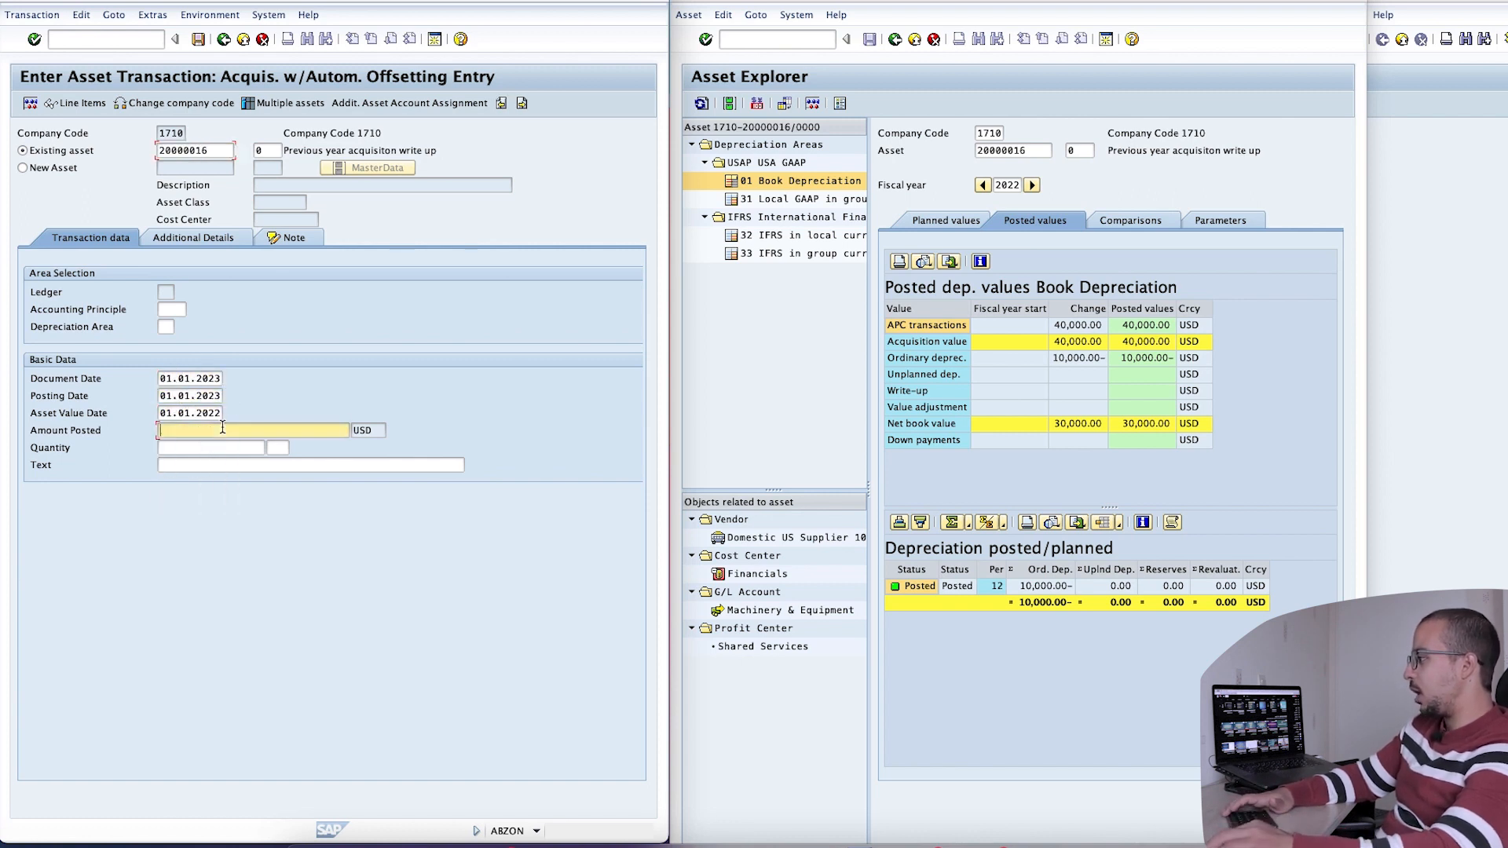
text(4000)
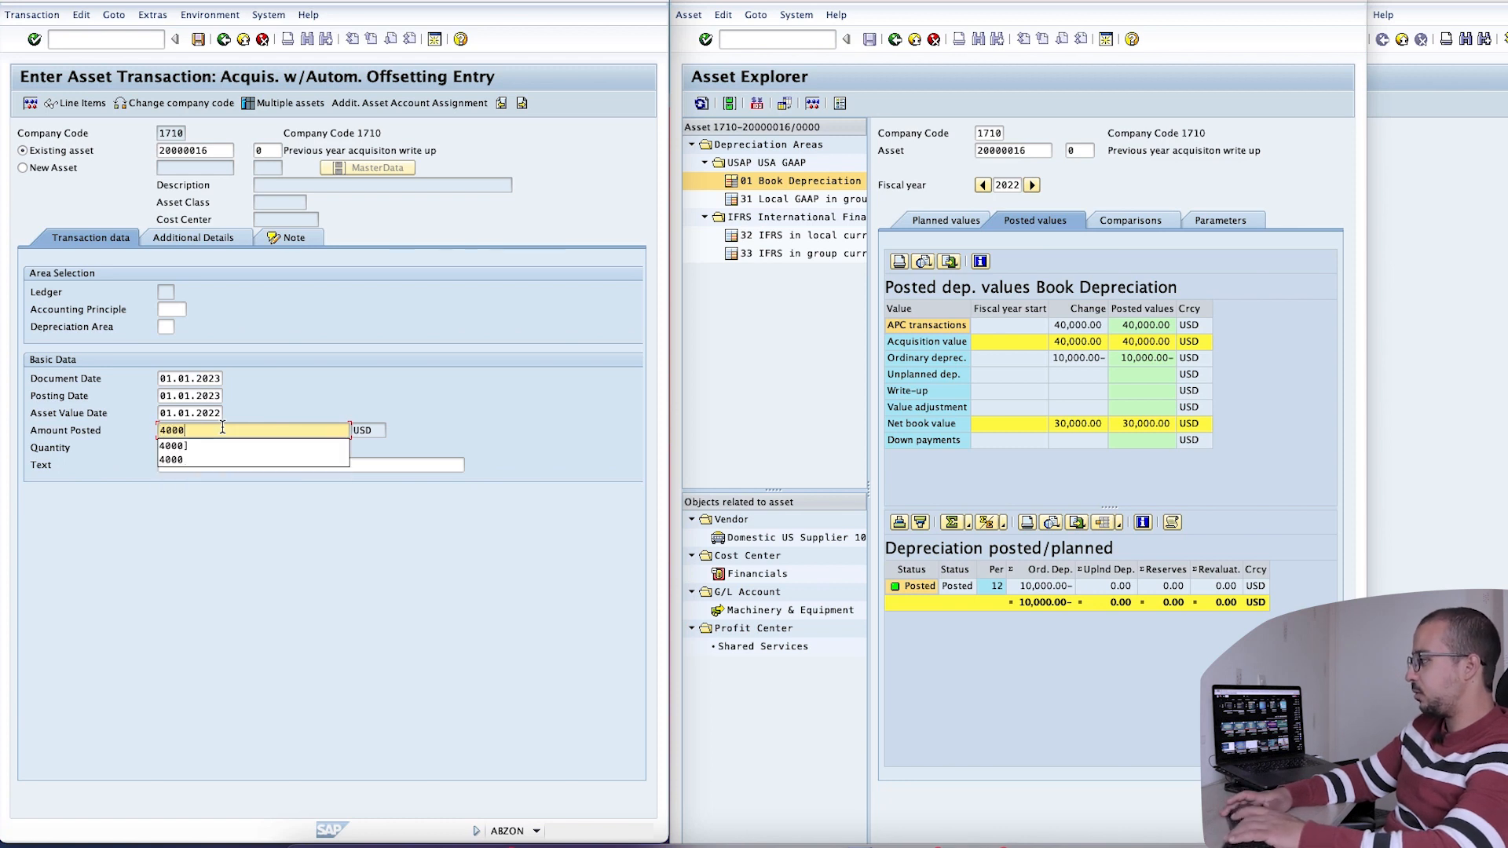
key(Return)
double_click(141, 830)
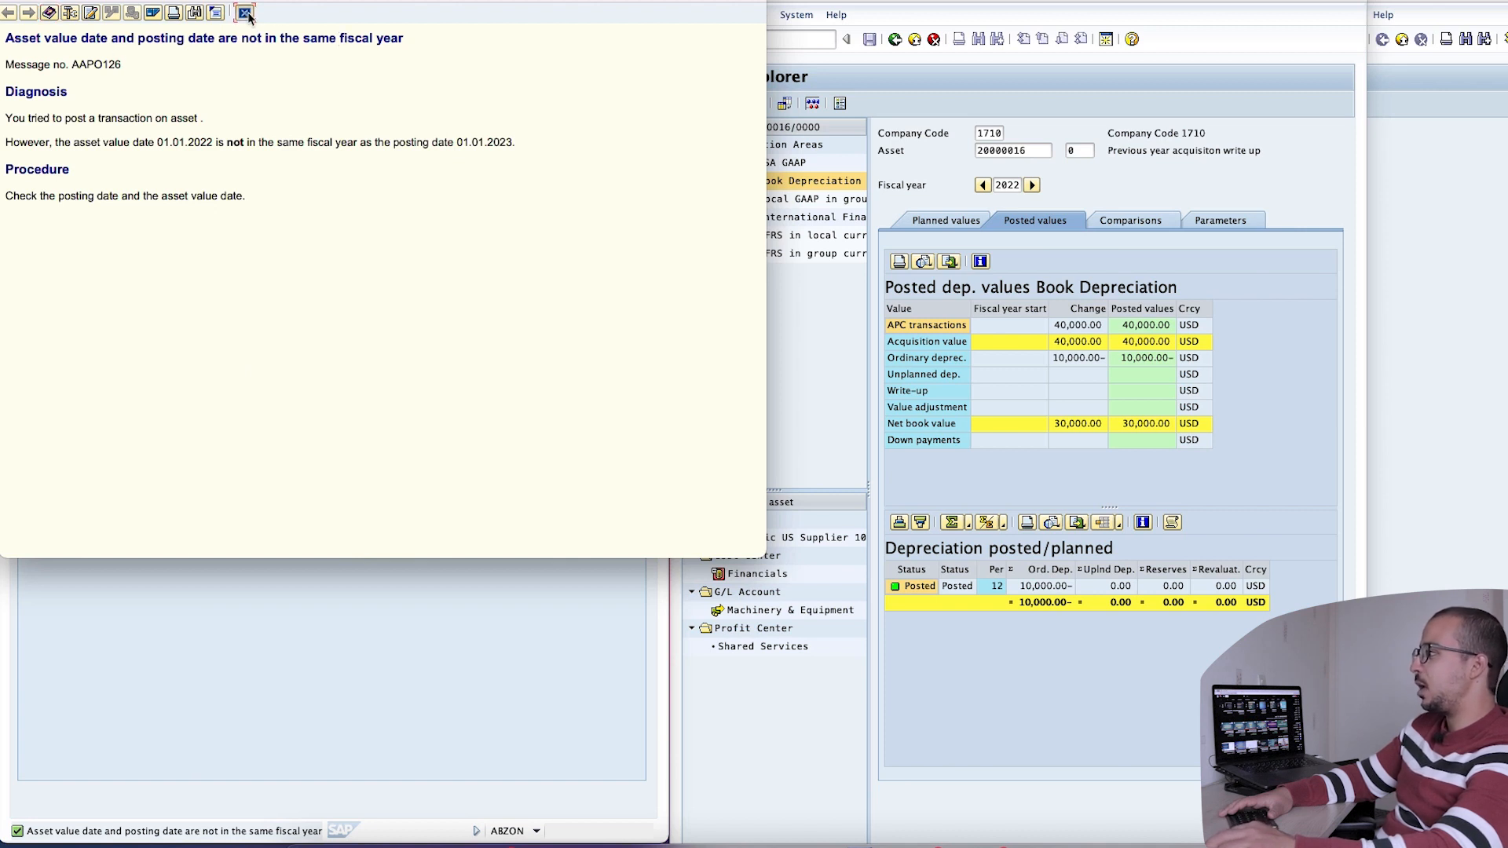
click(245, 13)
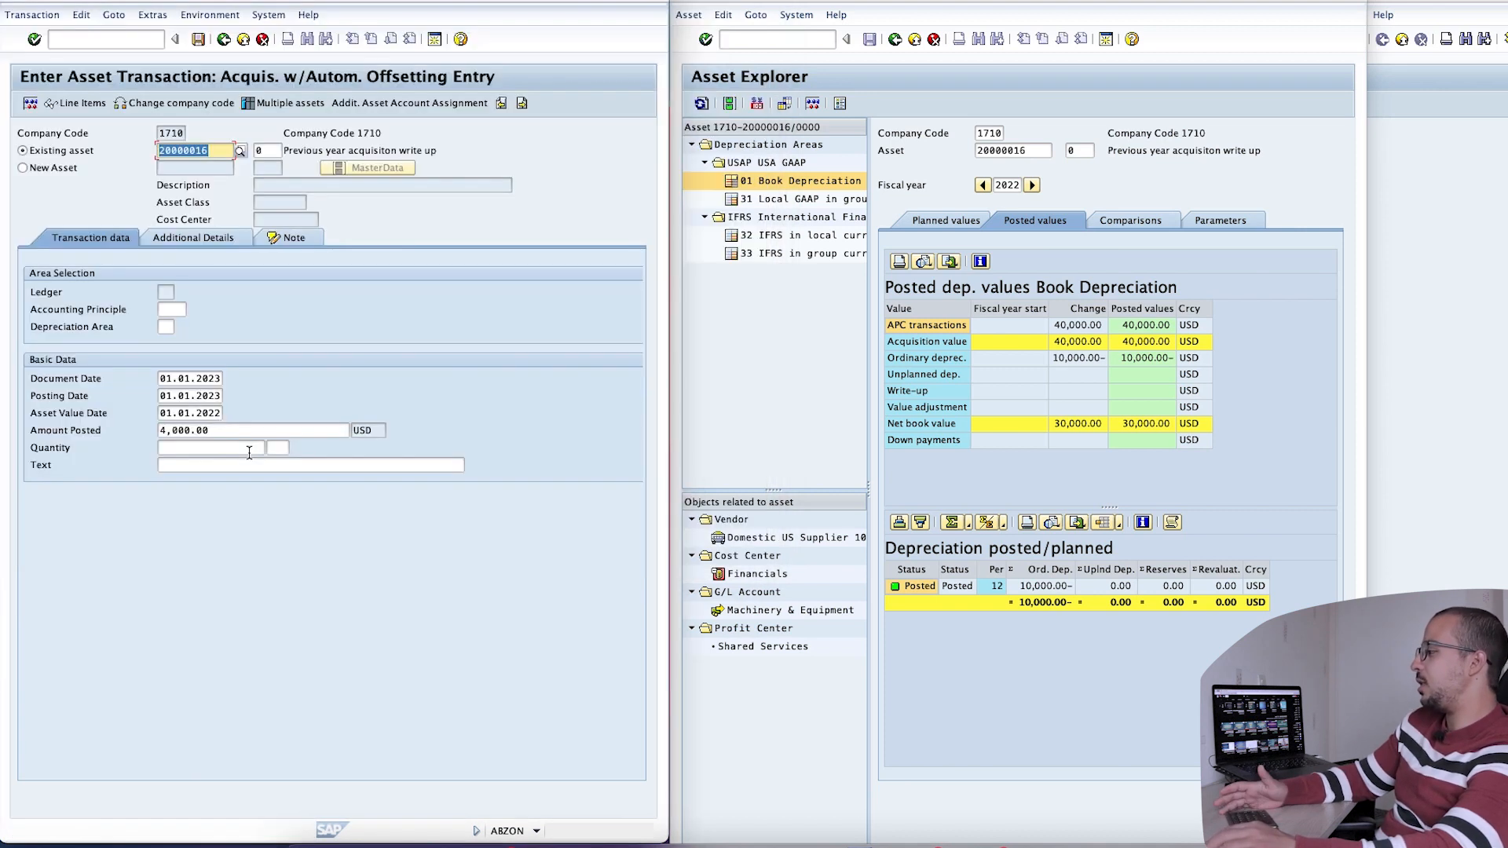
click(207, 414)
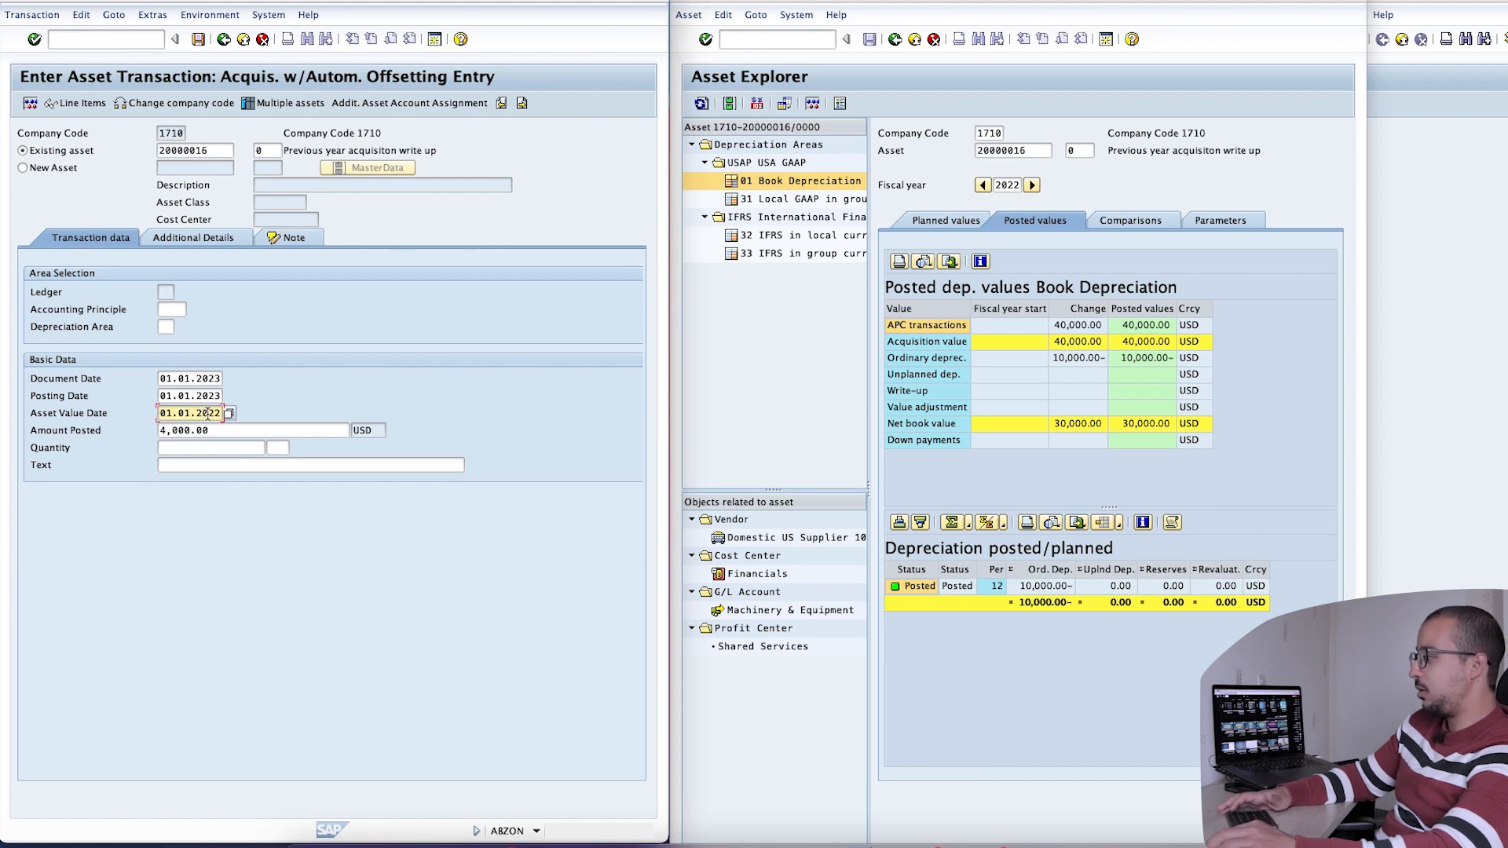
drag(192, 415, 236, 418)
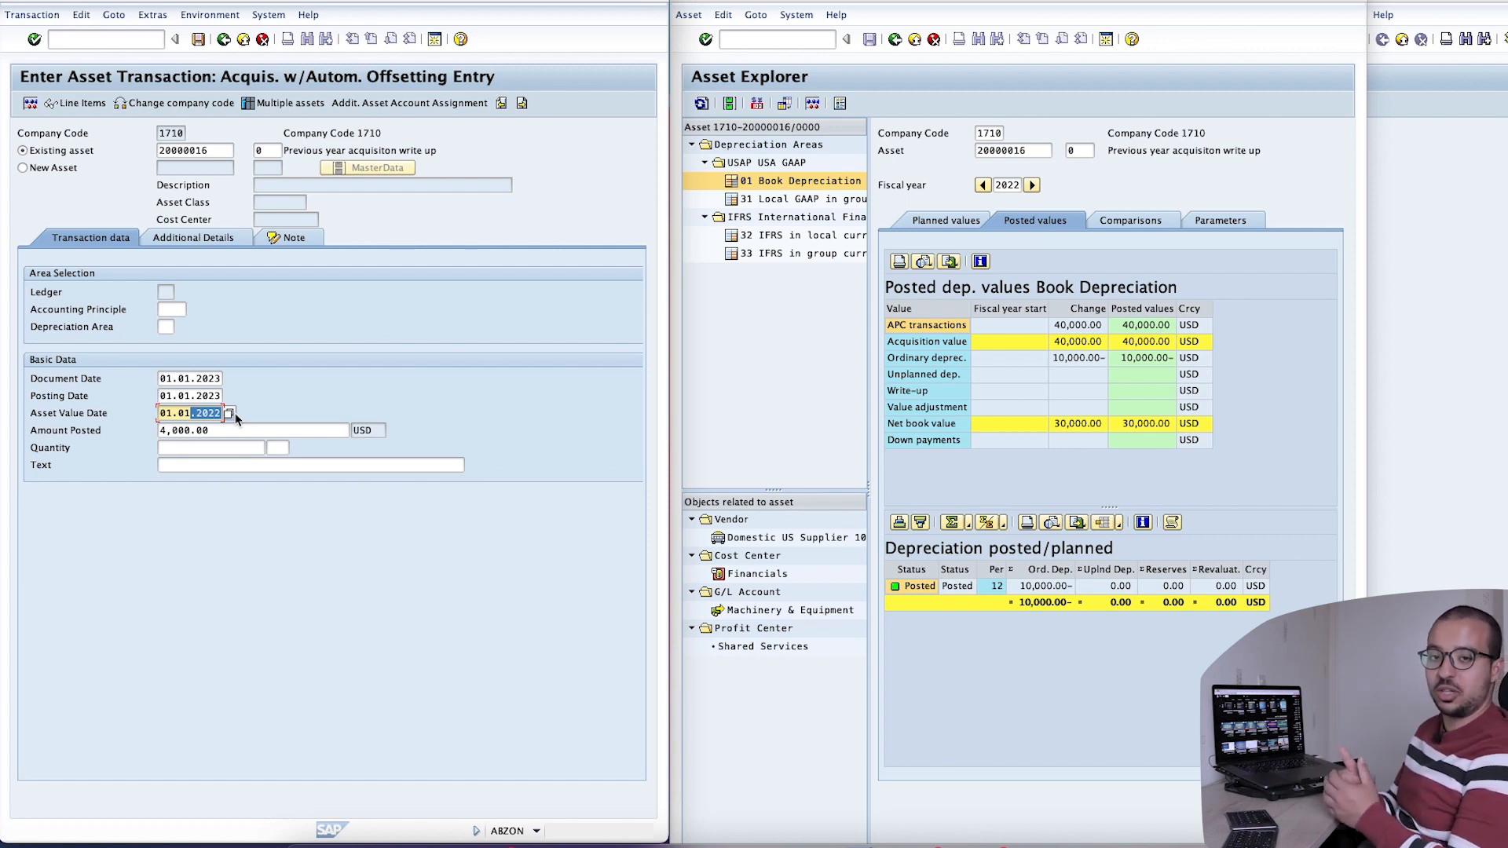
Discard the acquisition entry and open the post-capitalization transaction ABNAN under the fixed asset postings
click(225, 39)
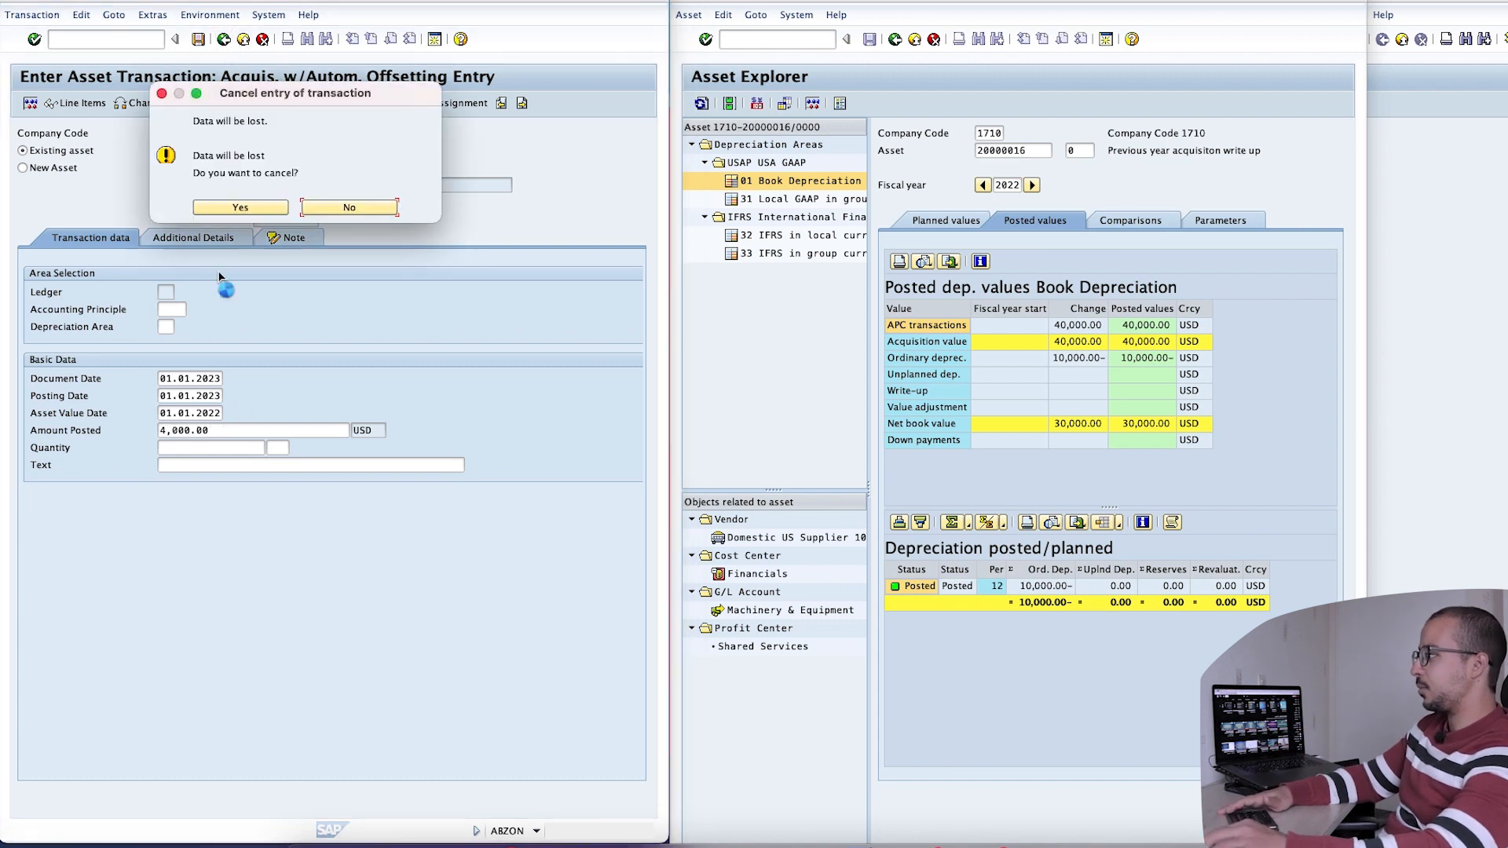
click(230, 209)
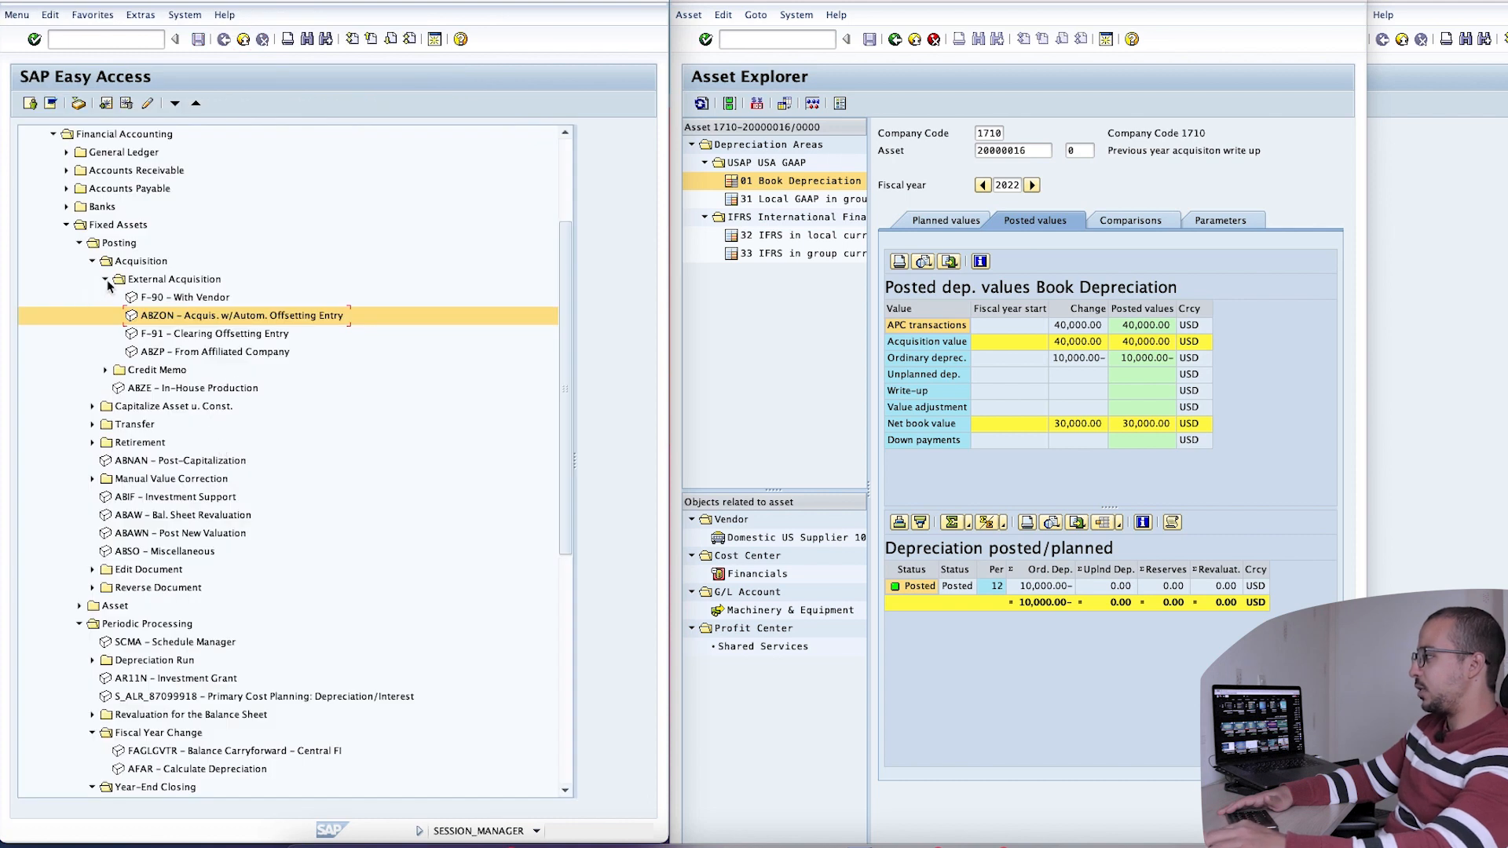
click(107, 279)
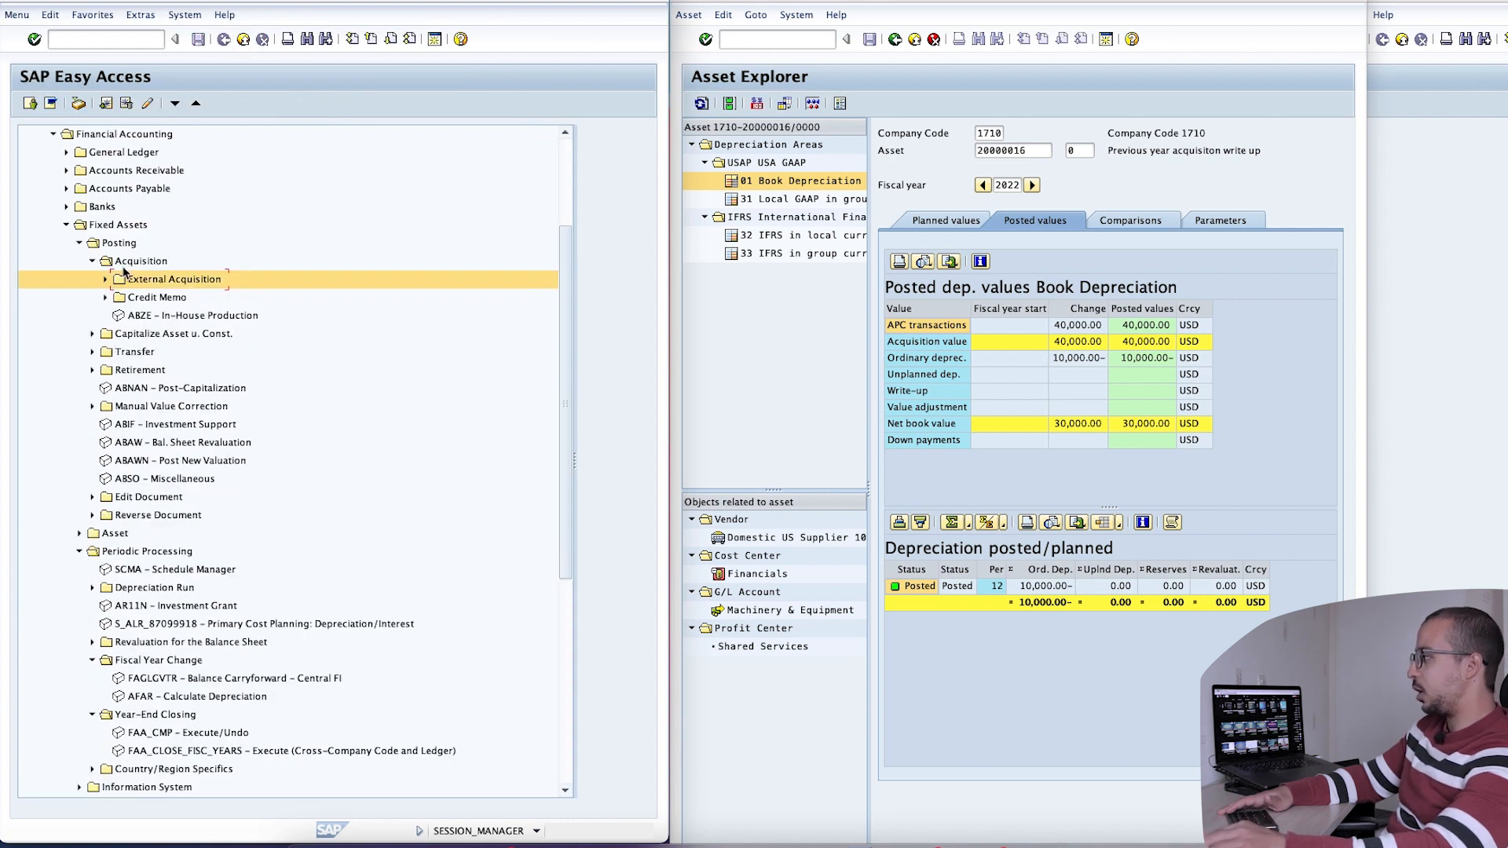
click(93, 261)
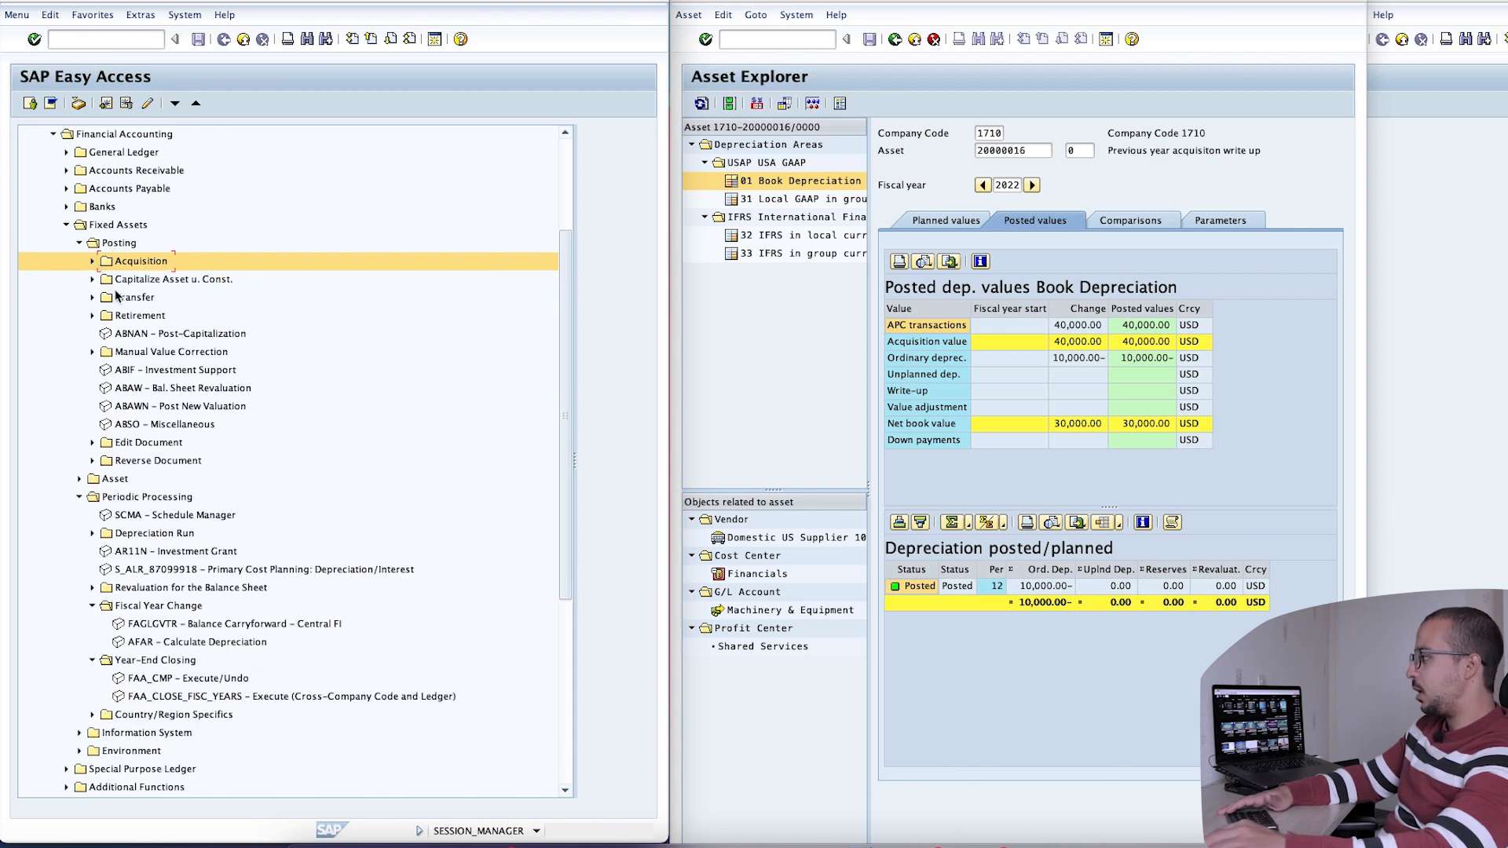
click(189, 336)
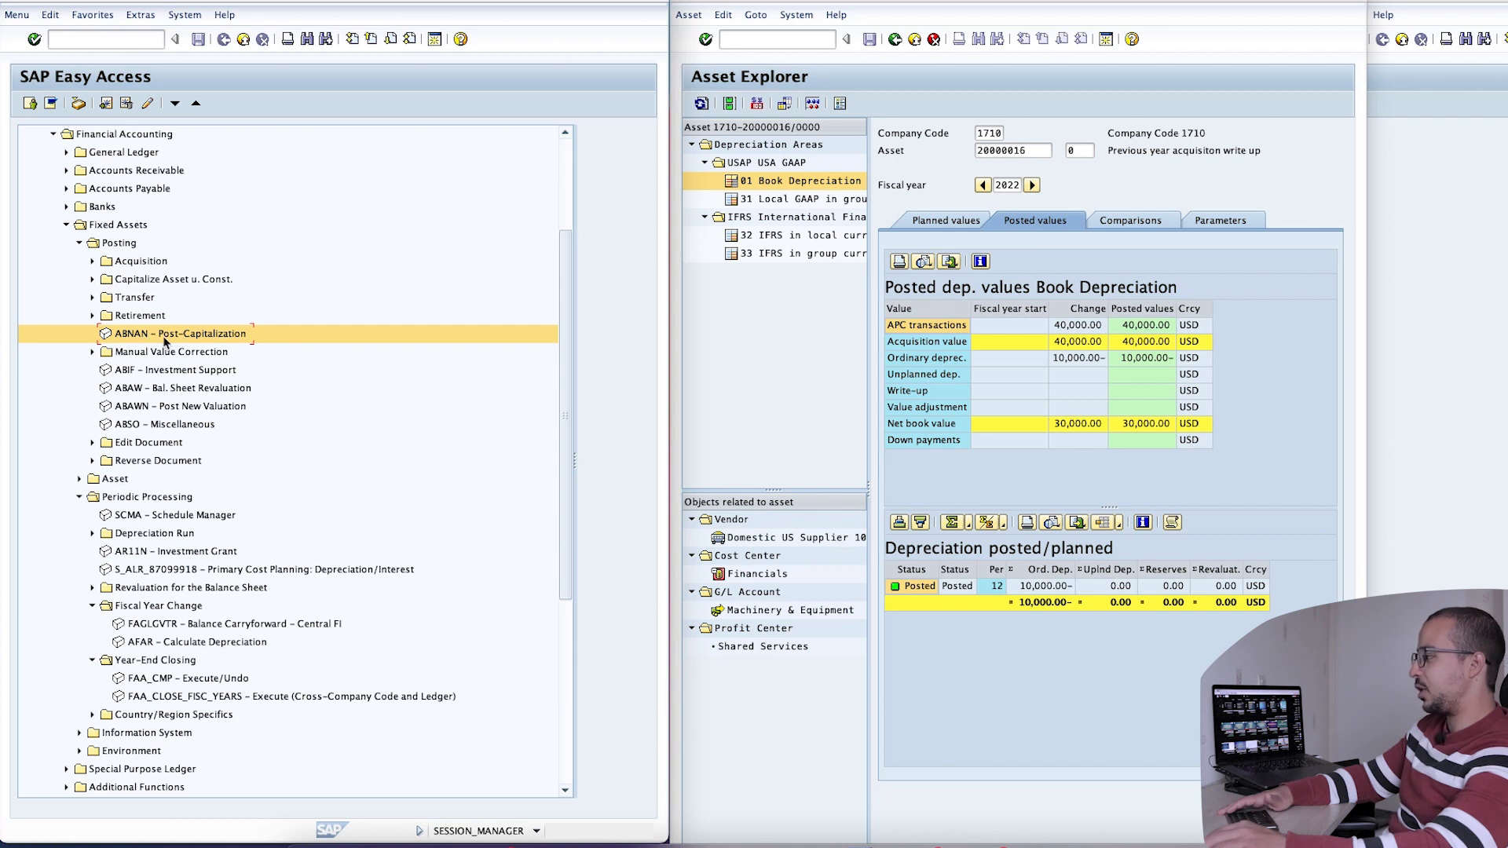
double_click(160, 334)
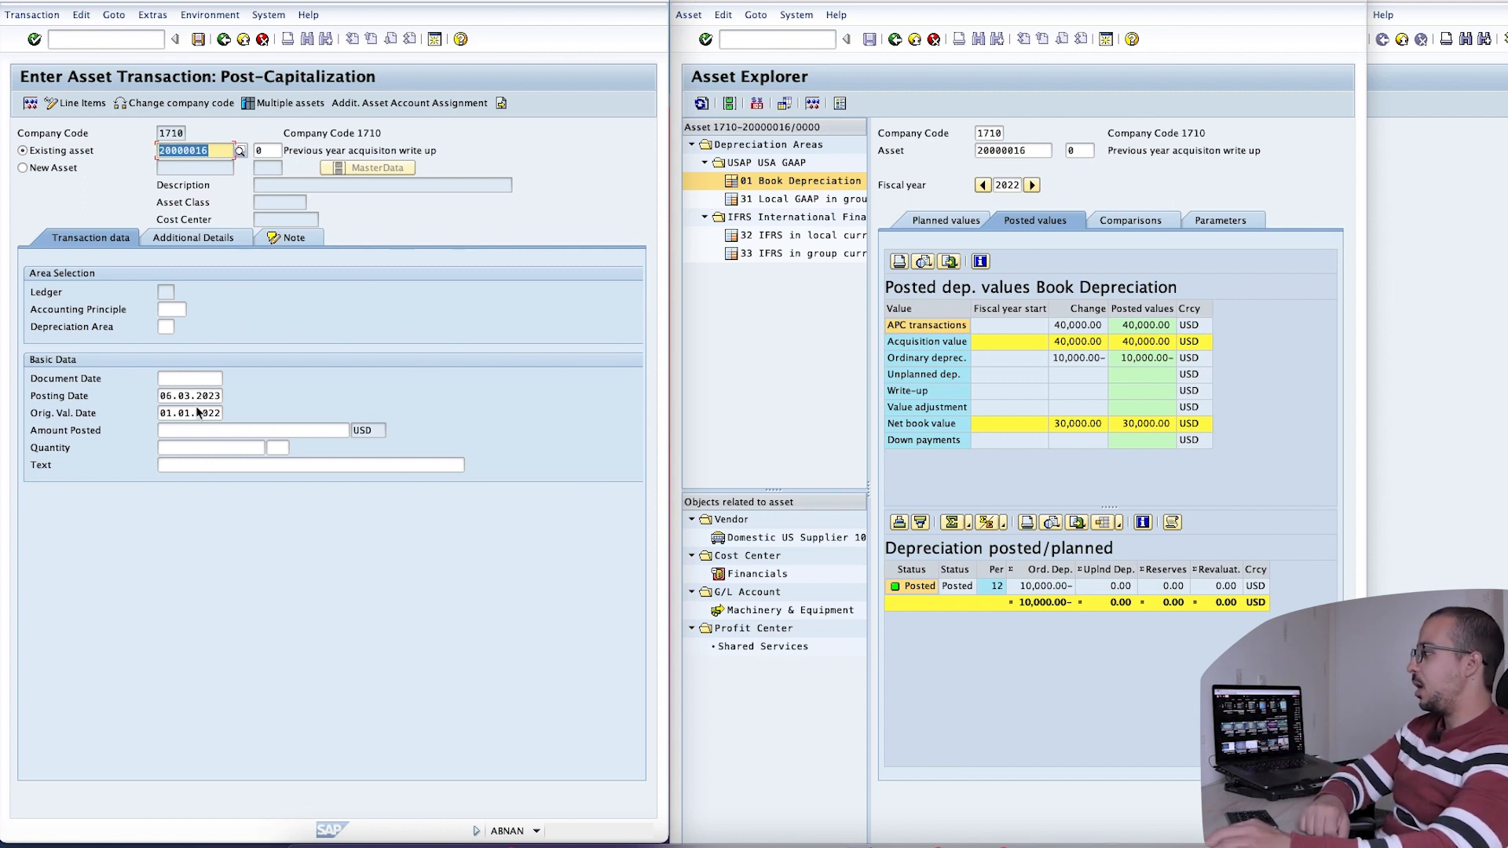
Enter 01.01.2023 as both the document date and the posting date of the post-capitalization
click(190, 378)
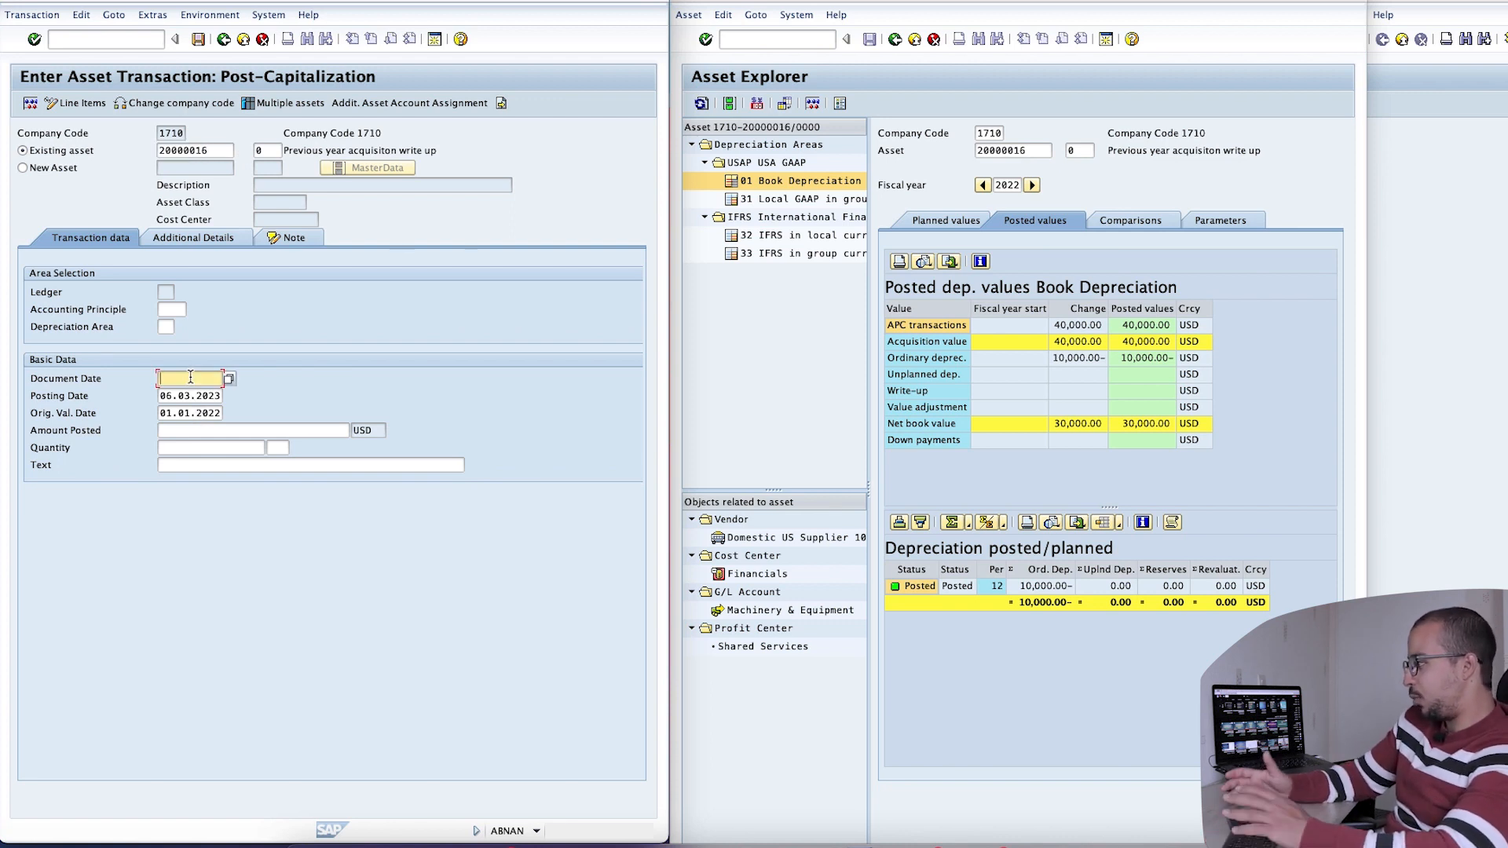
text(01)
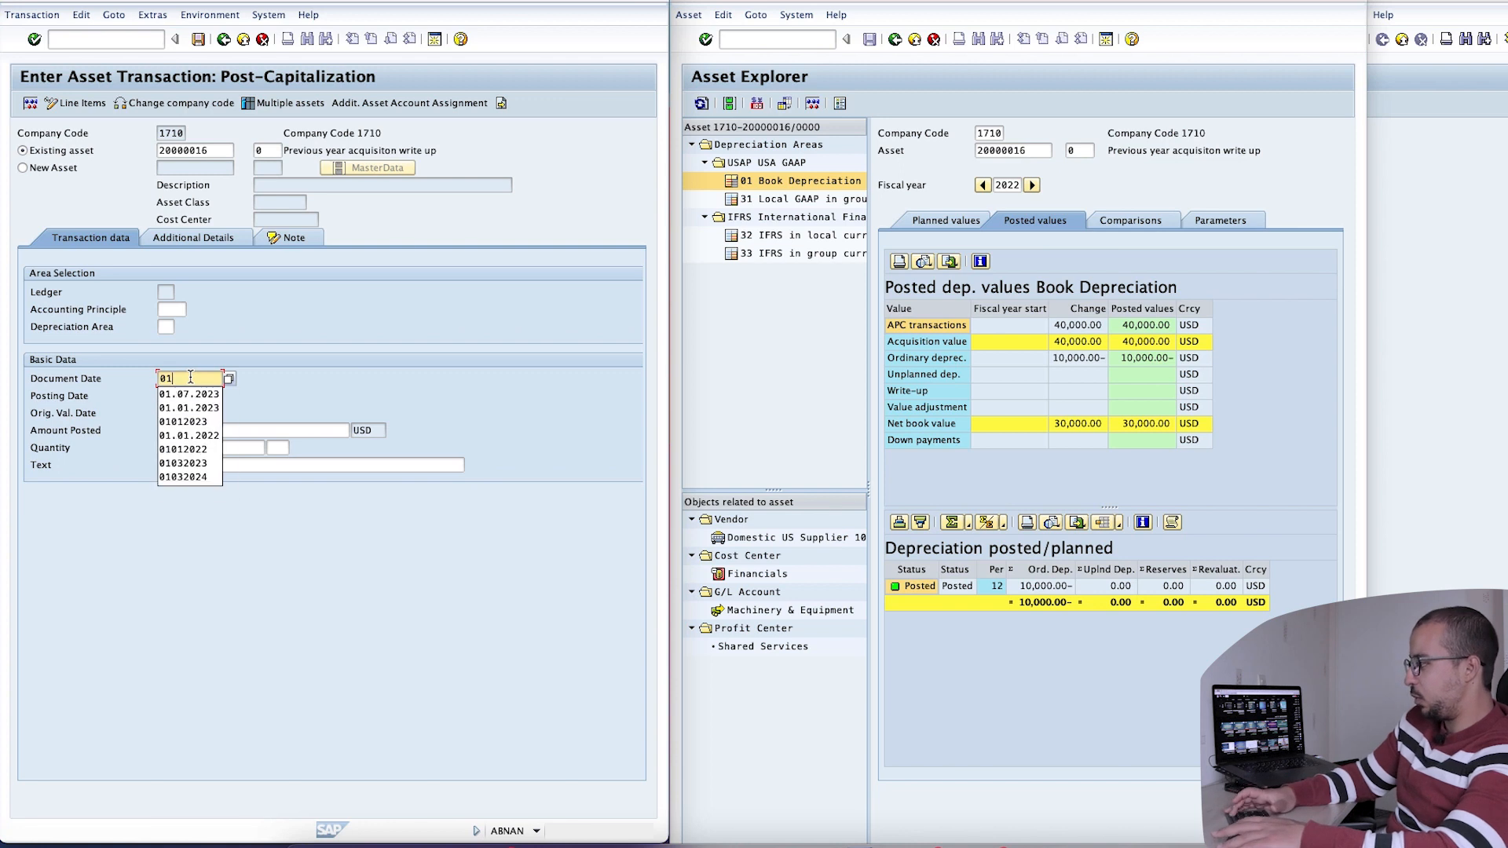
text(012023)
key(Tab)
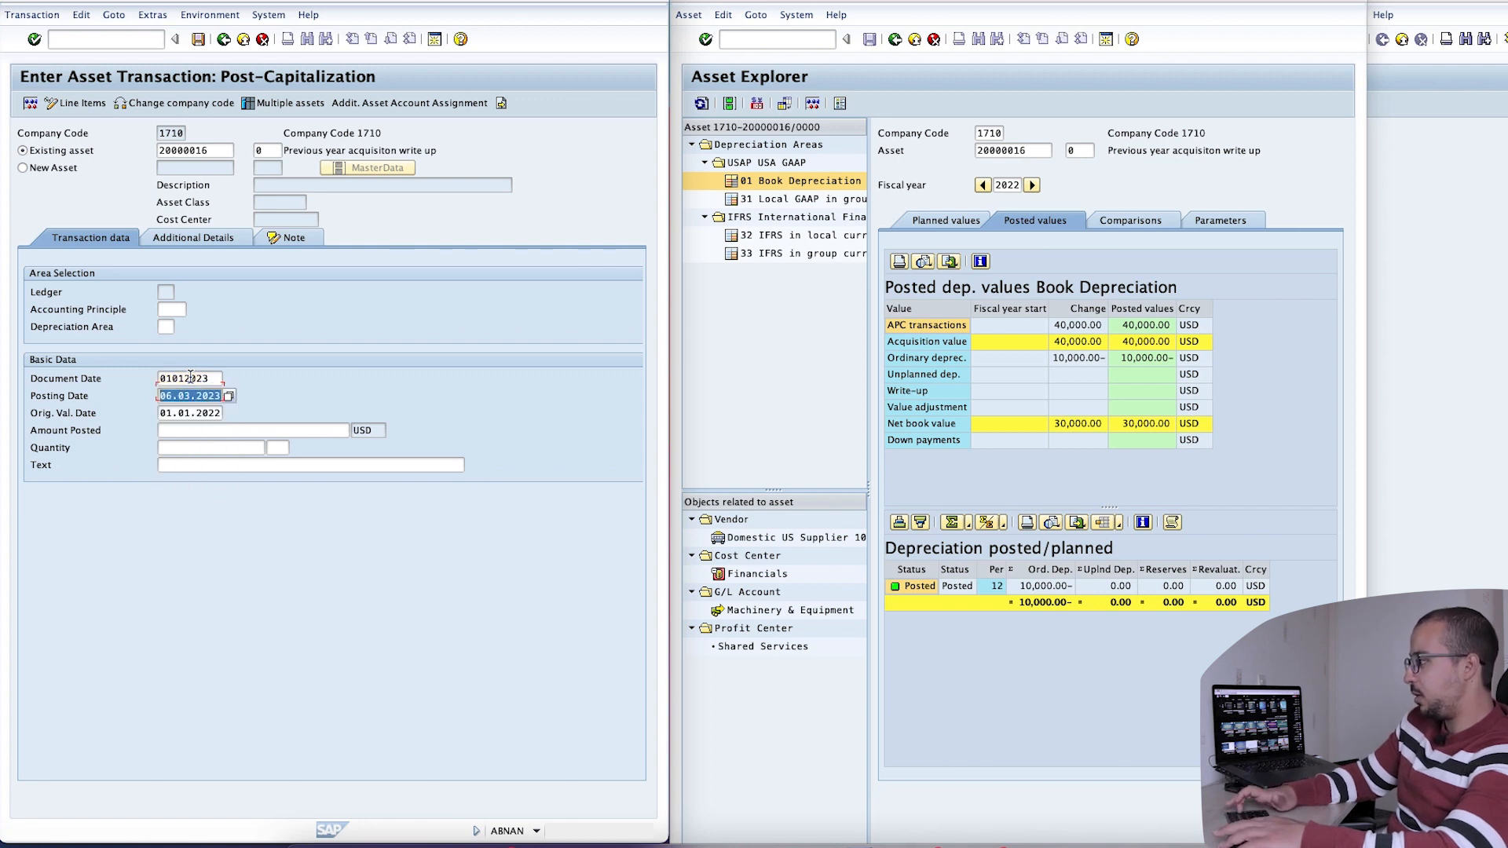
text(01012023)
key(Tab)
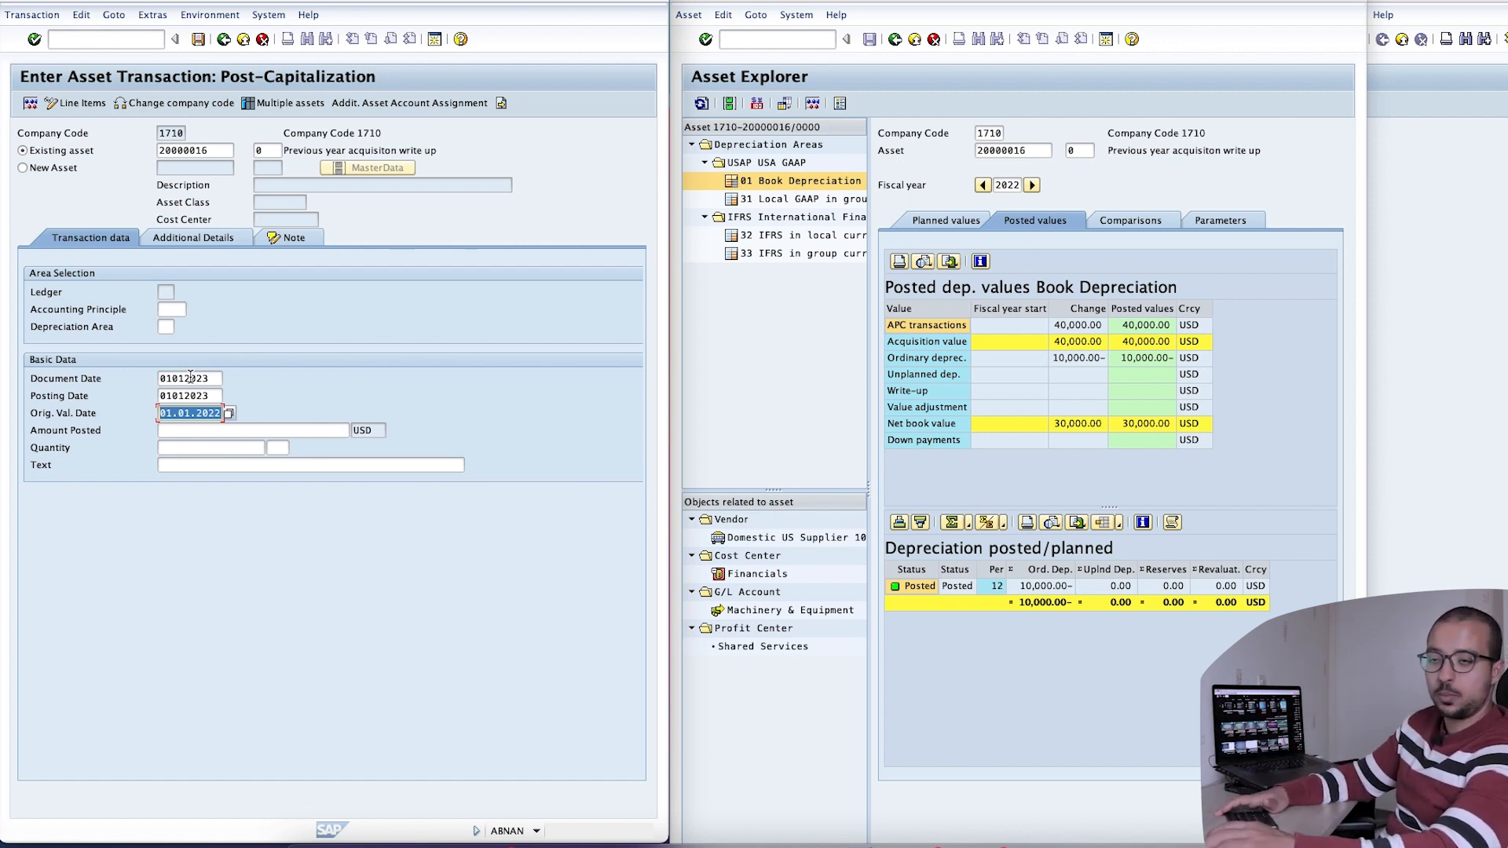
Enter a posted amount of 4000 USD, post the post-capitalization and close the message list
click(185, 428)
text(4000)
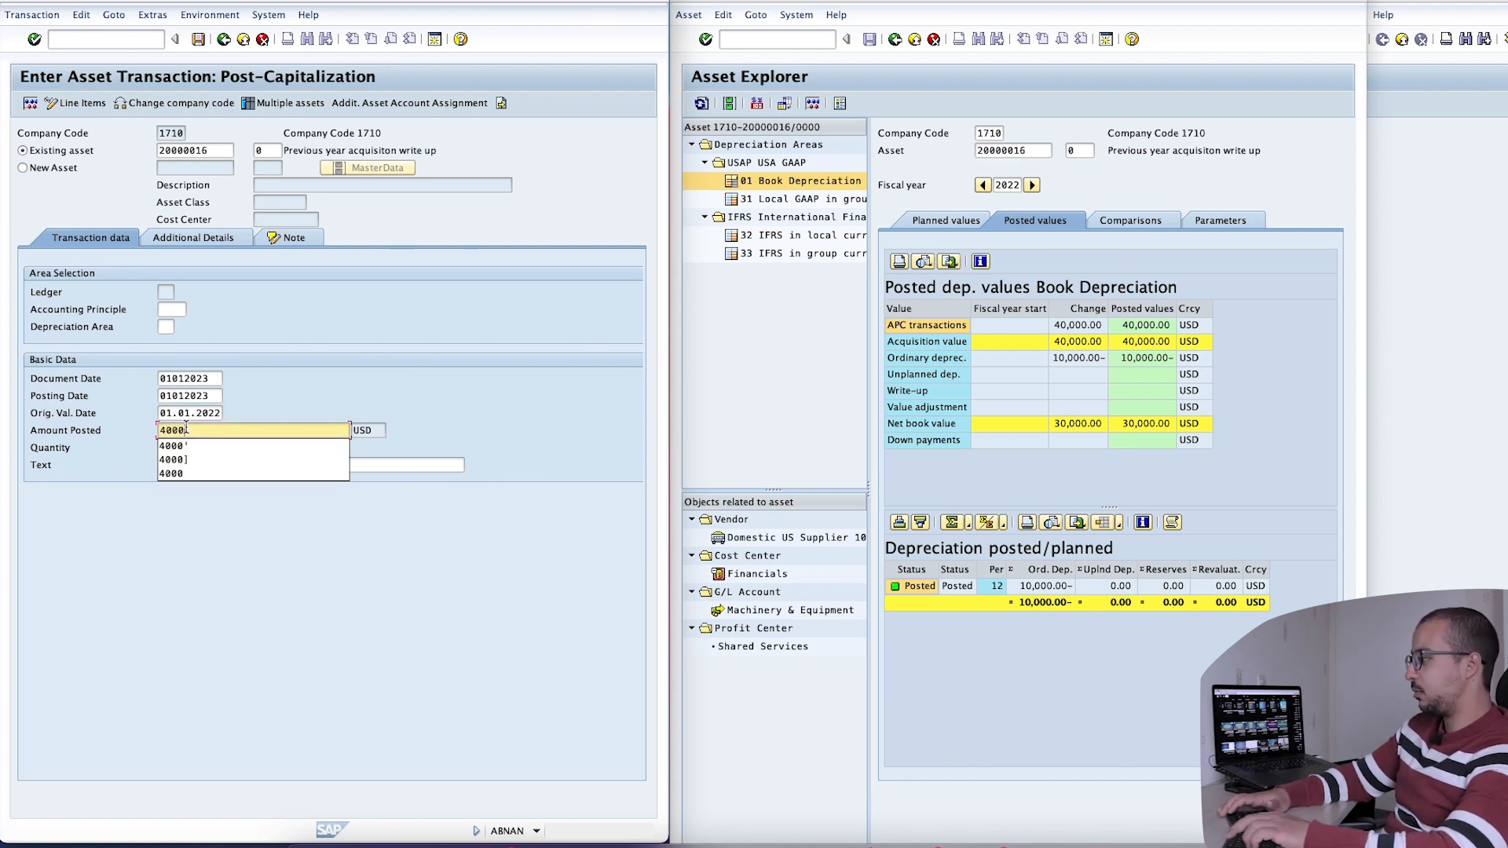
key(Return)
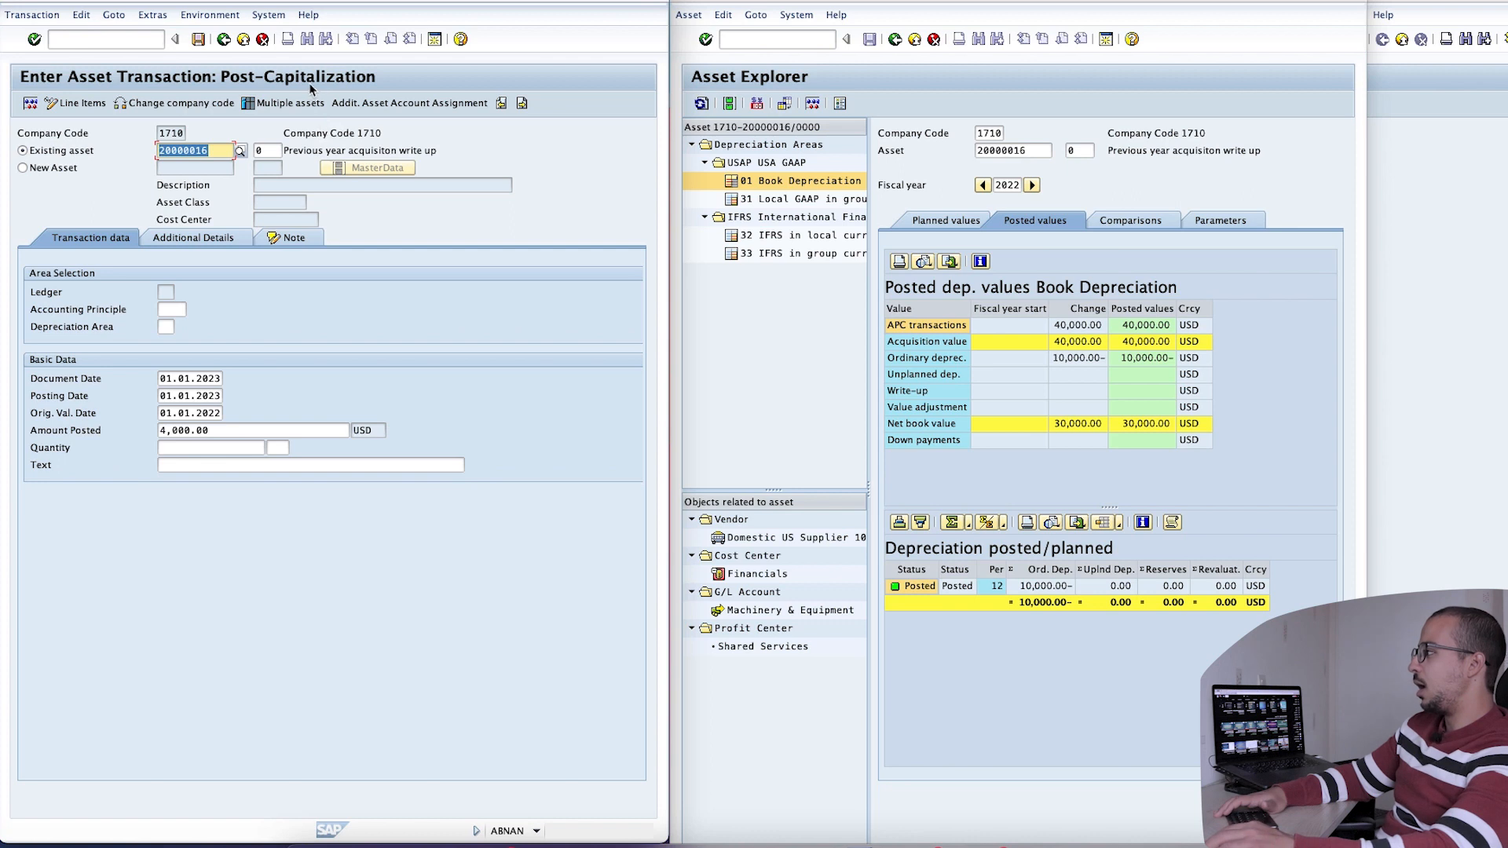
click(197, 38)
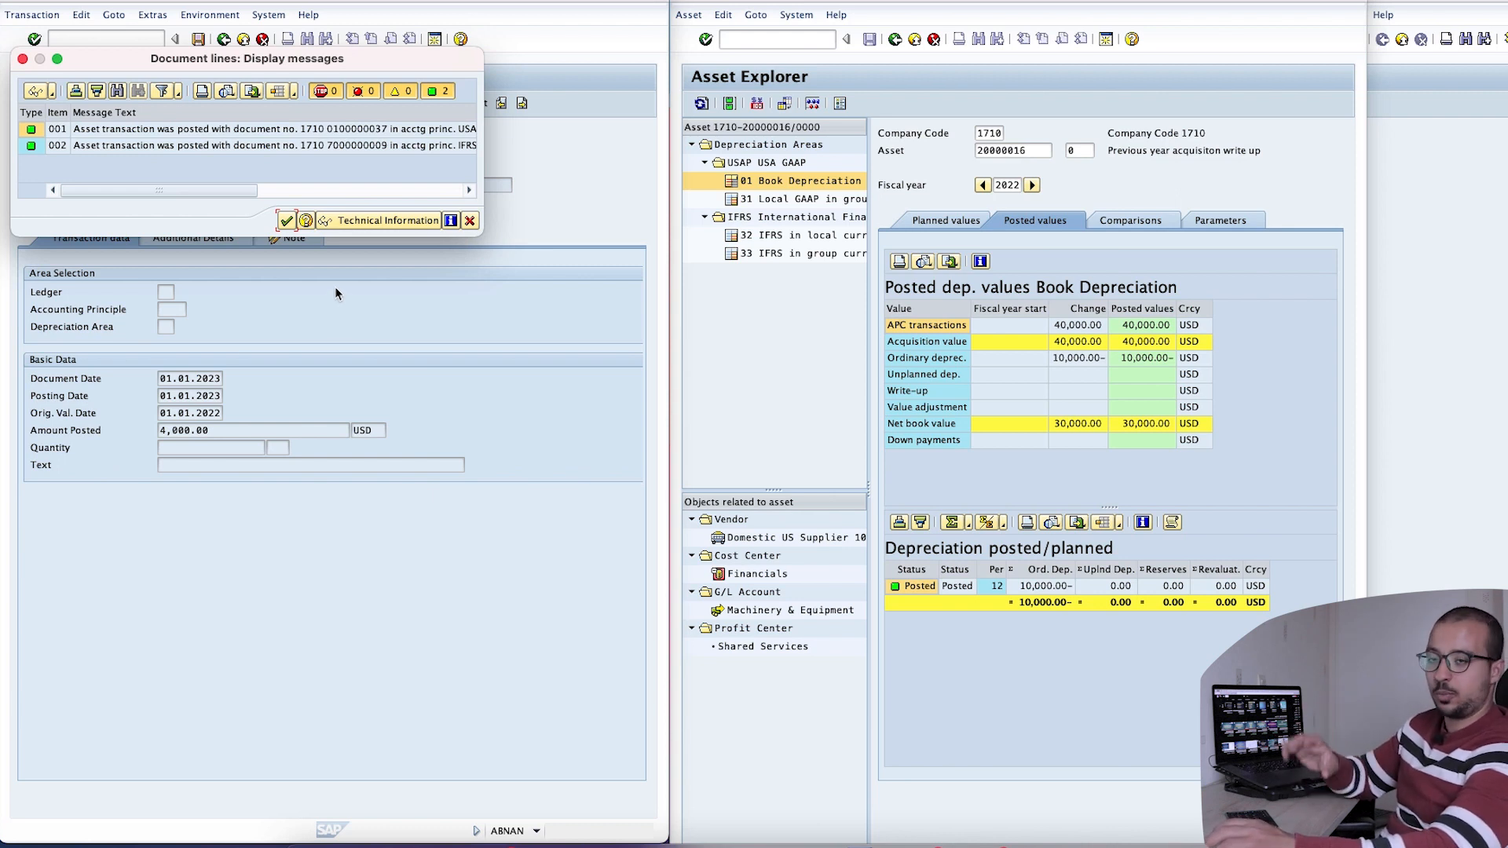
click(284, 222)
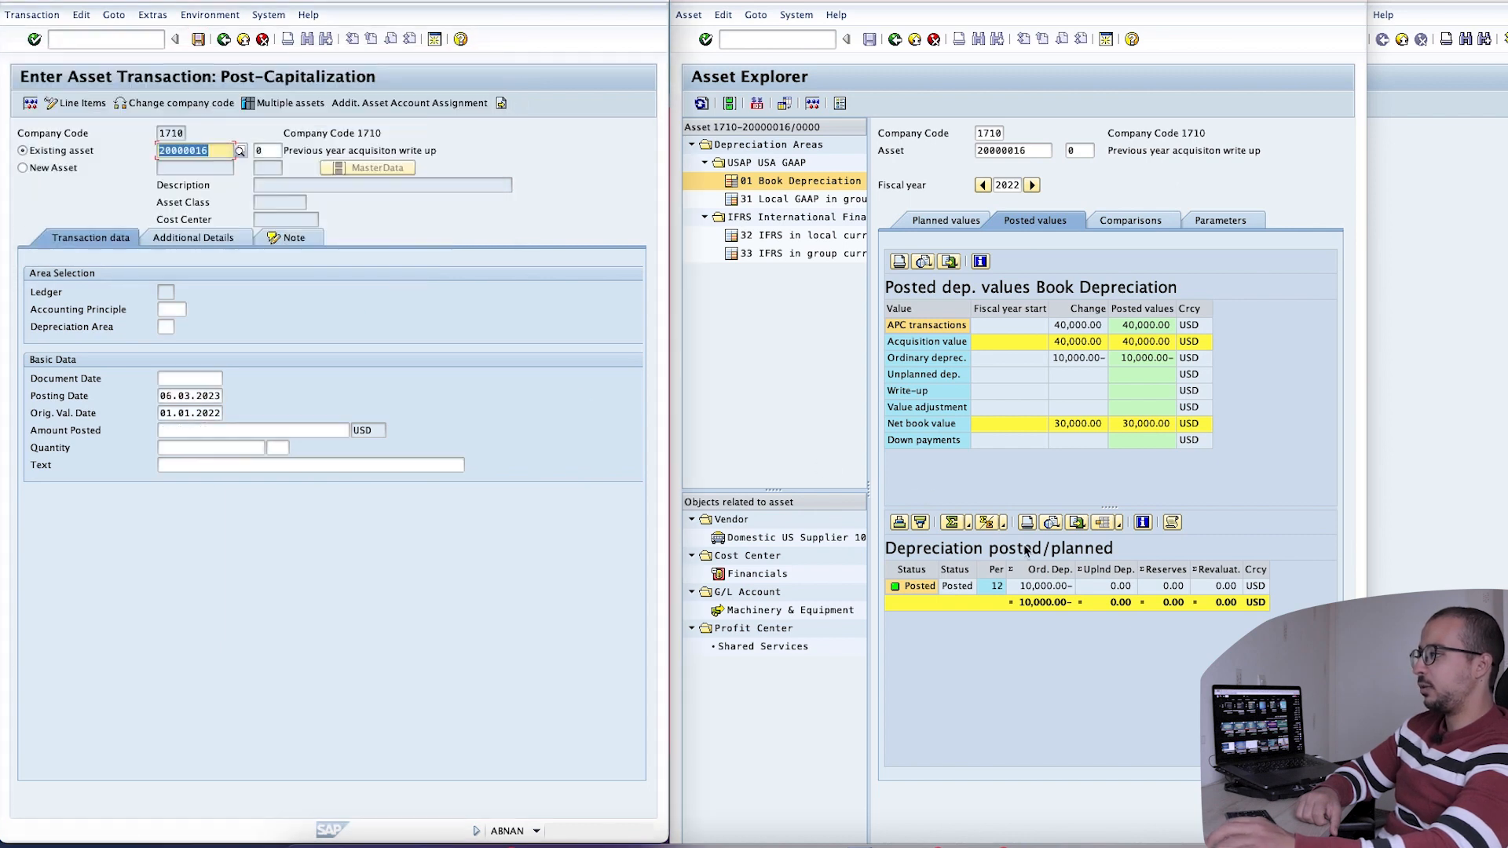
Refresh the asset's values and examine the posted book depreciation for fiscal year 2023 against 2022
click(701, 104)
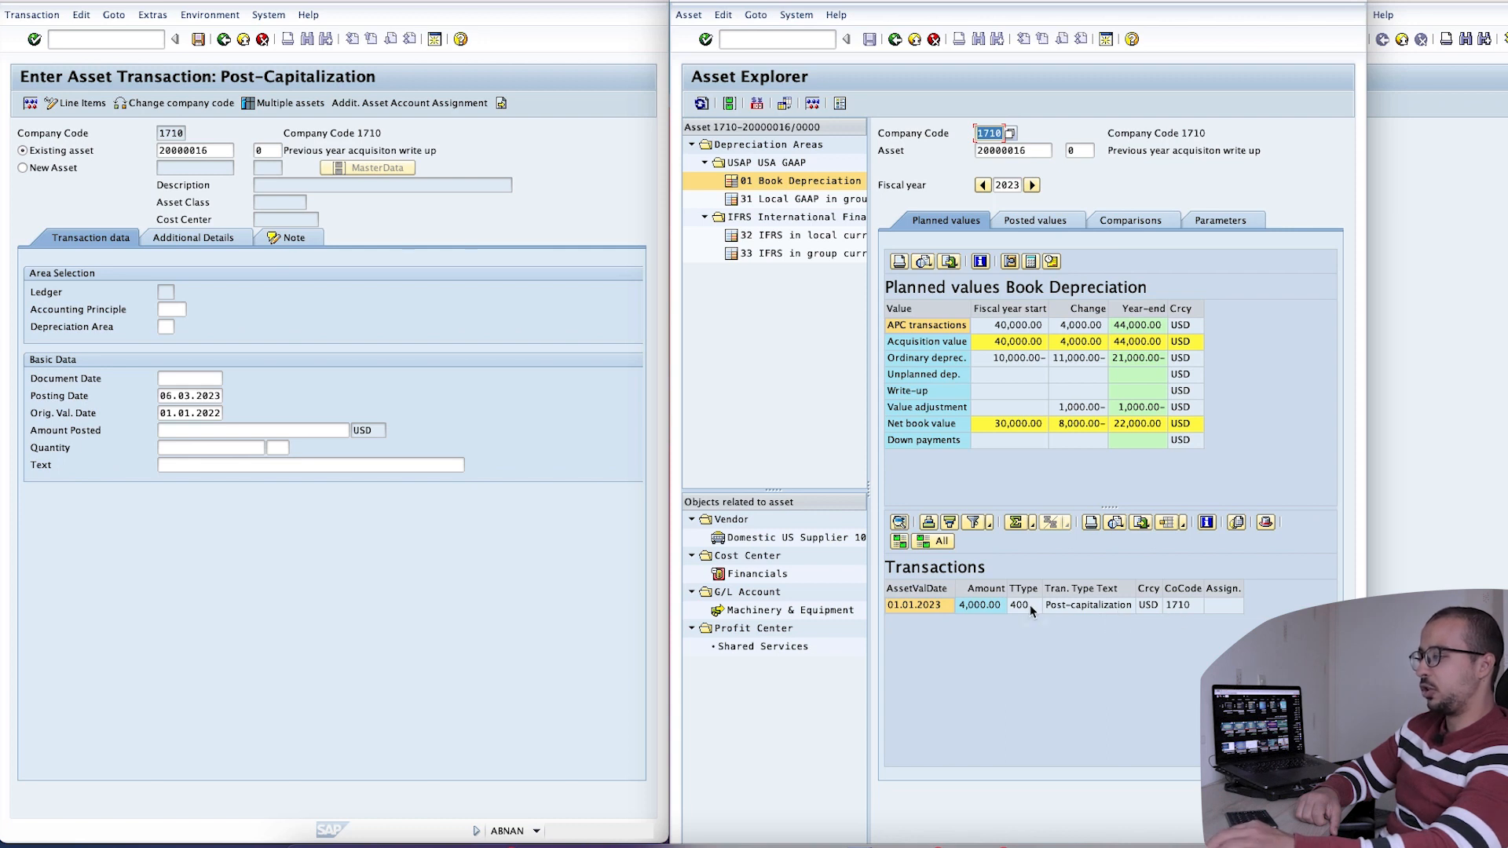
click(1041, 218)
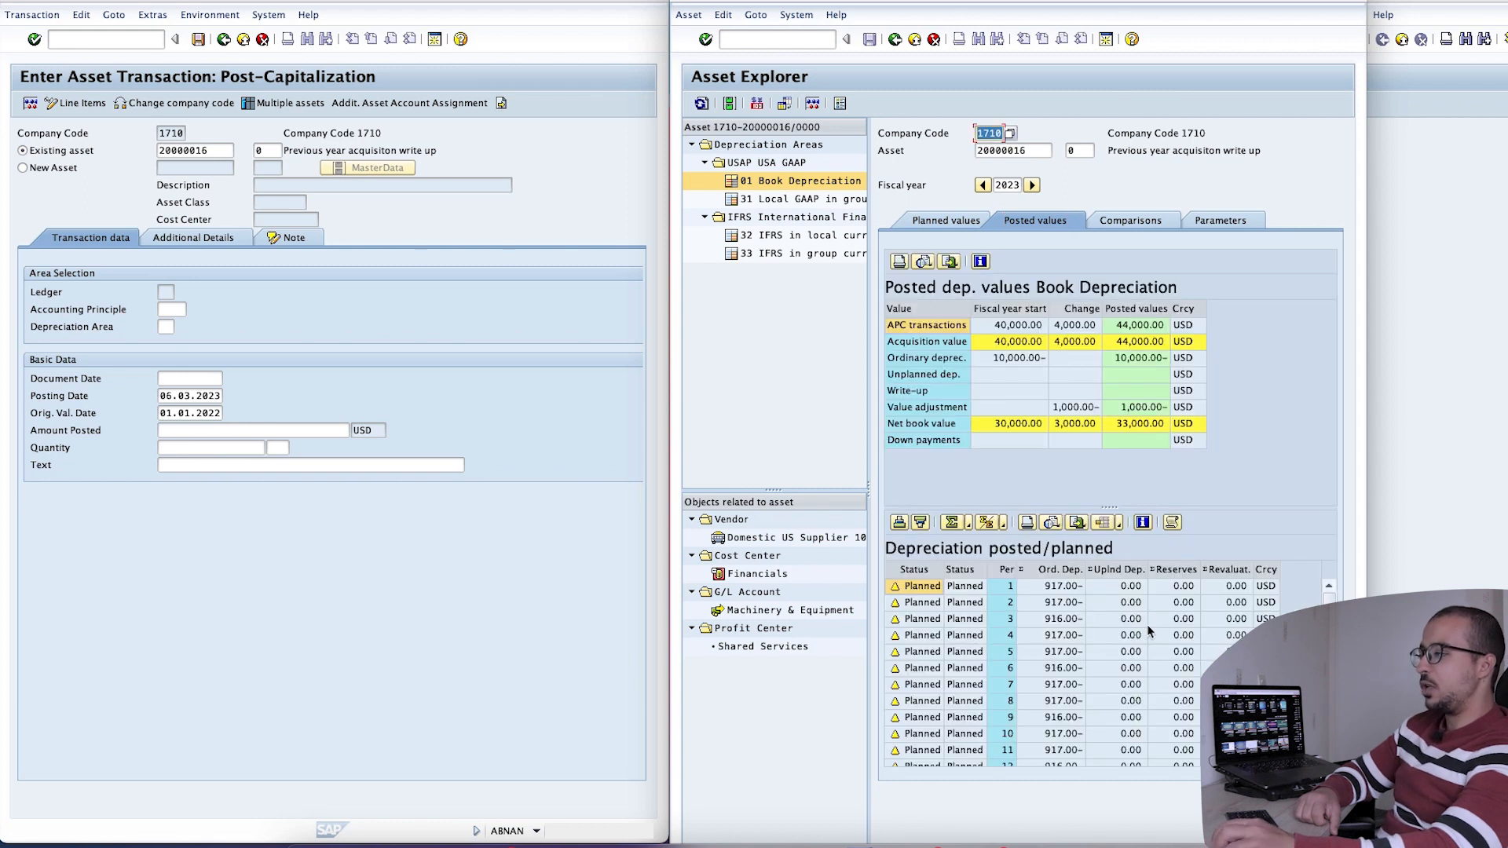
click(1045, 589)
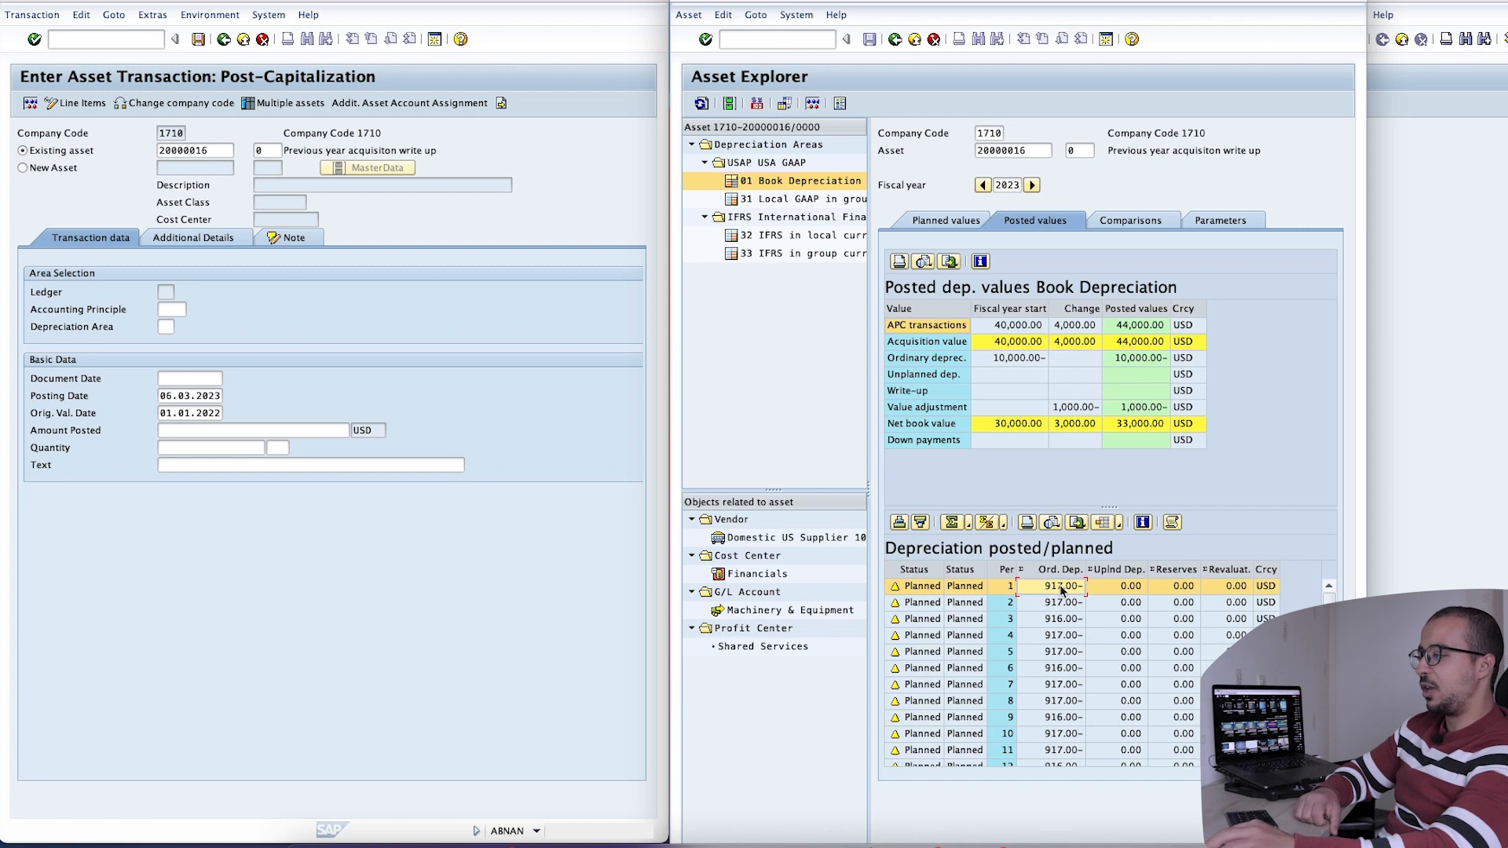
click(1056, 604)
scroll(1098, 646, down, 1)
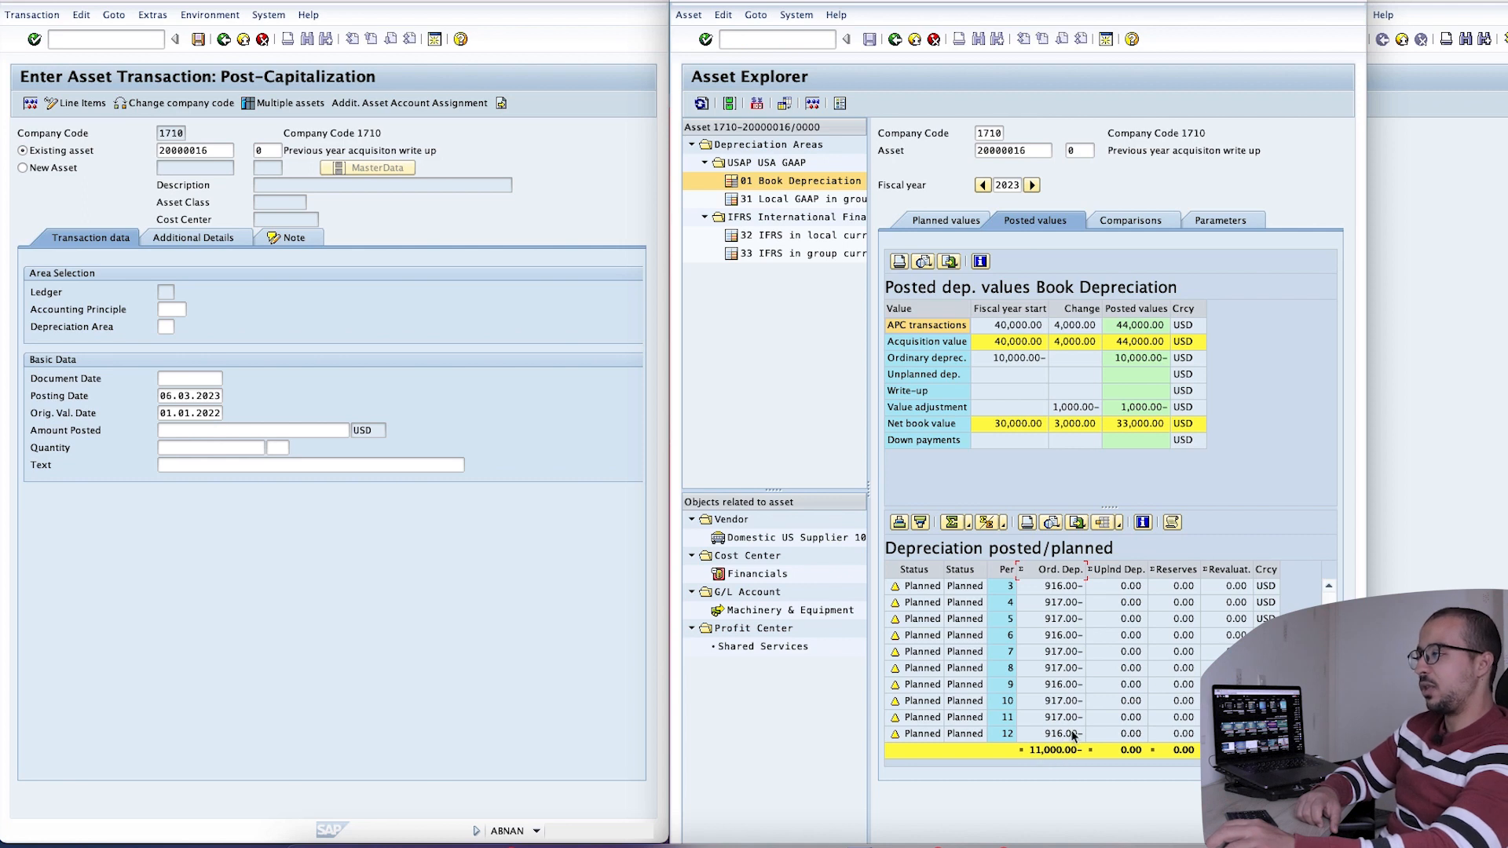
scroll(1064, 672, up, 1)
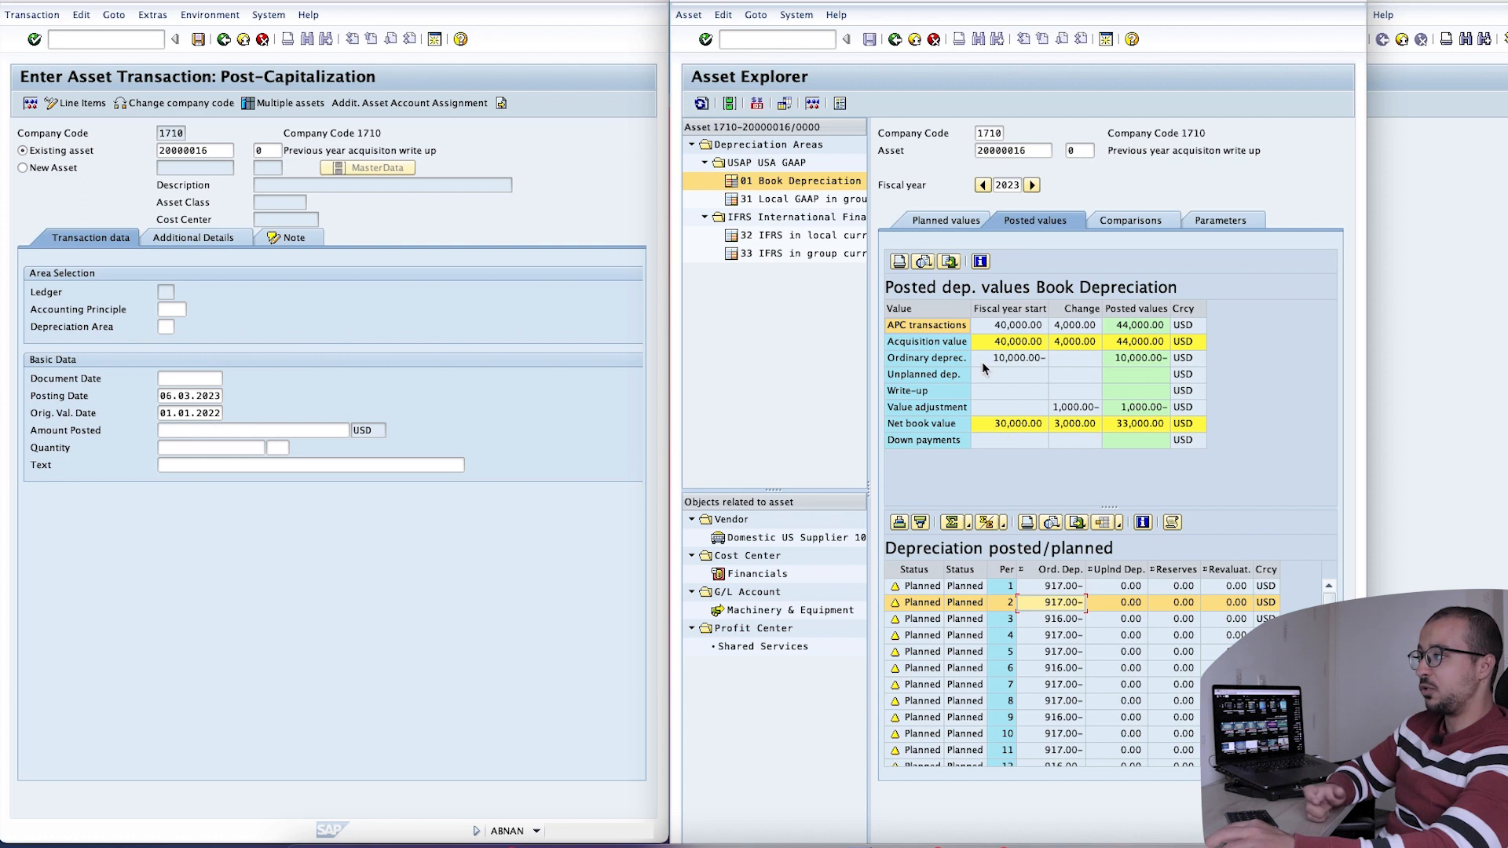
click(982, 184)
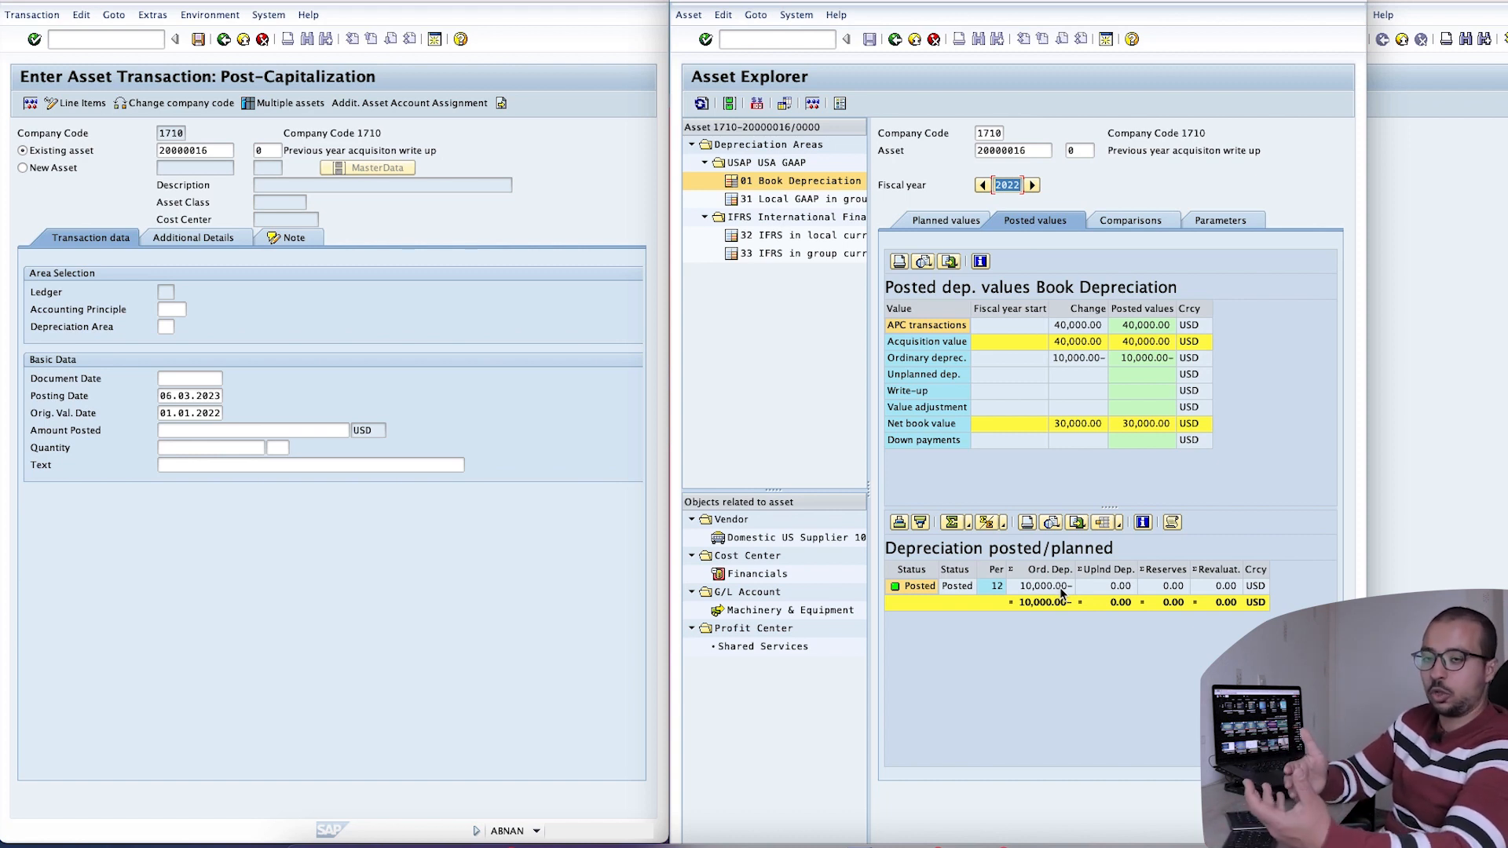
click(1032, 185)
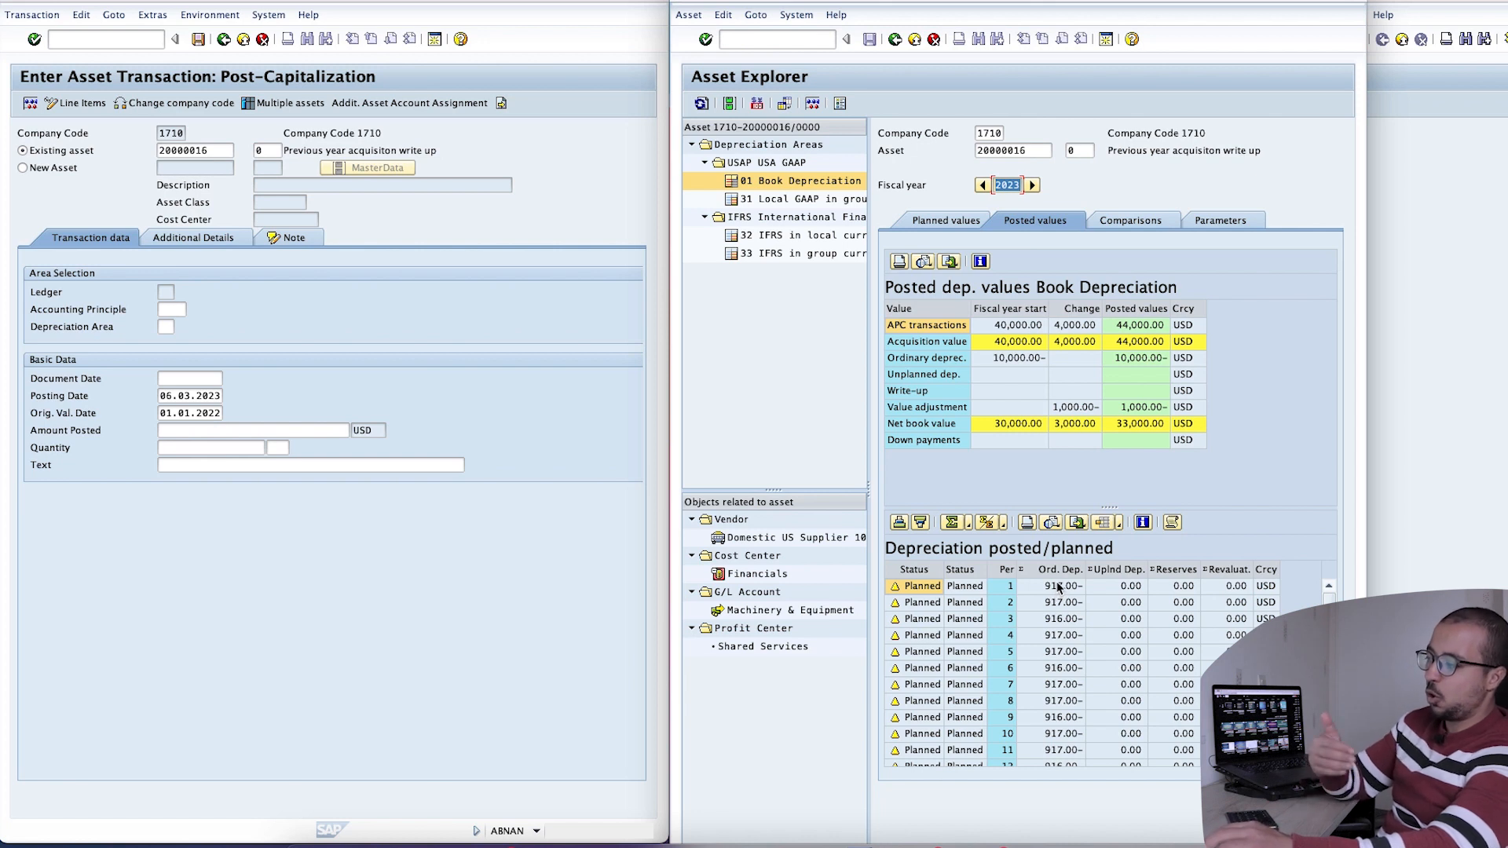
Compare the asset's book depreciation for 2023 to 2026, checking ordinary depreciation, value adjustment and net book value for each year
click(1125, 223)
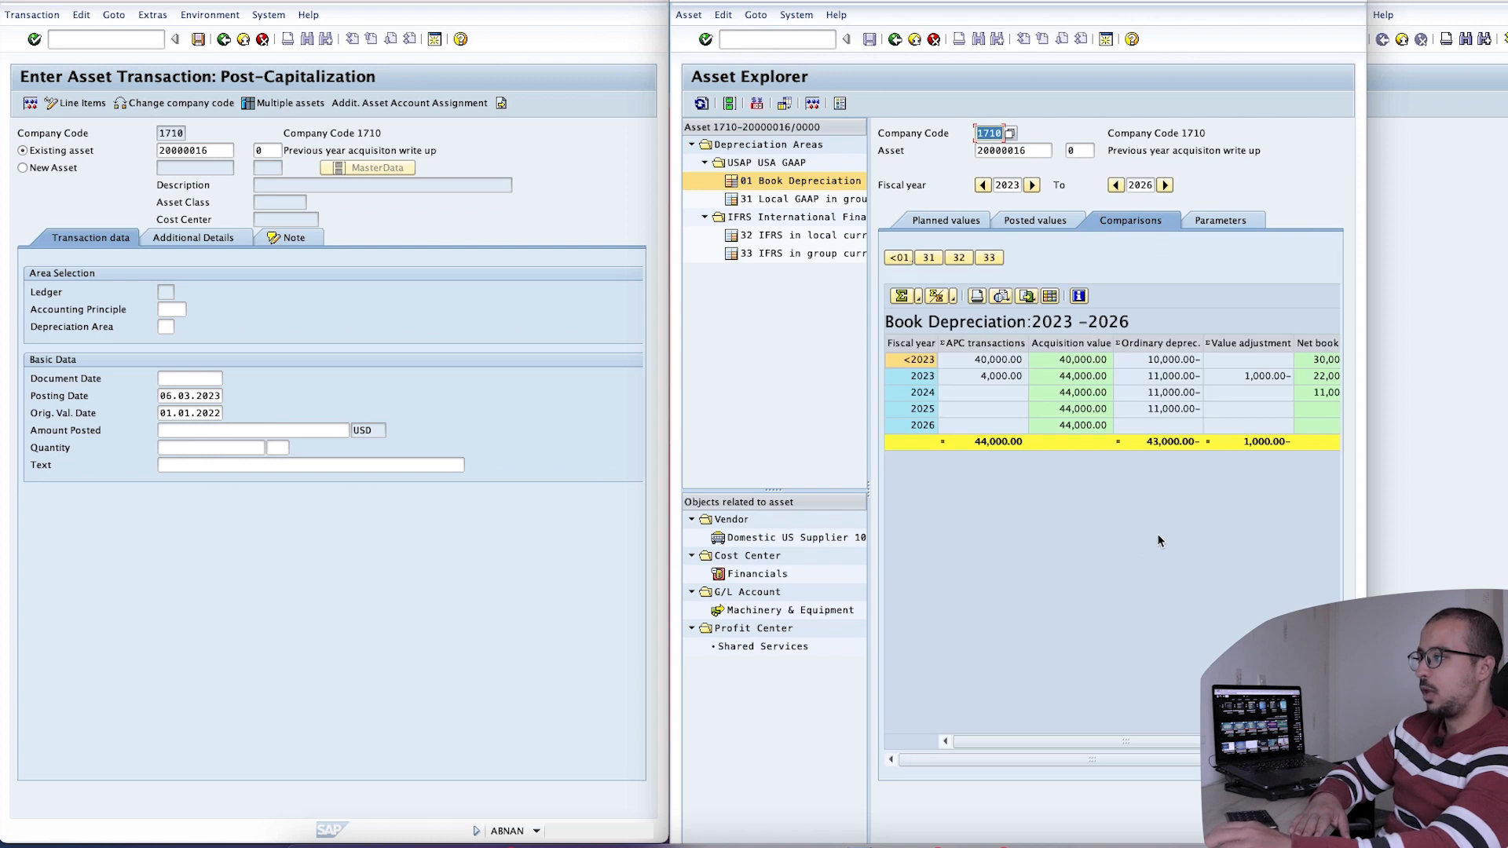
click(1164, 362)
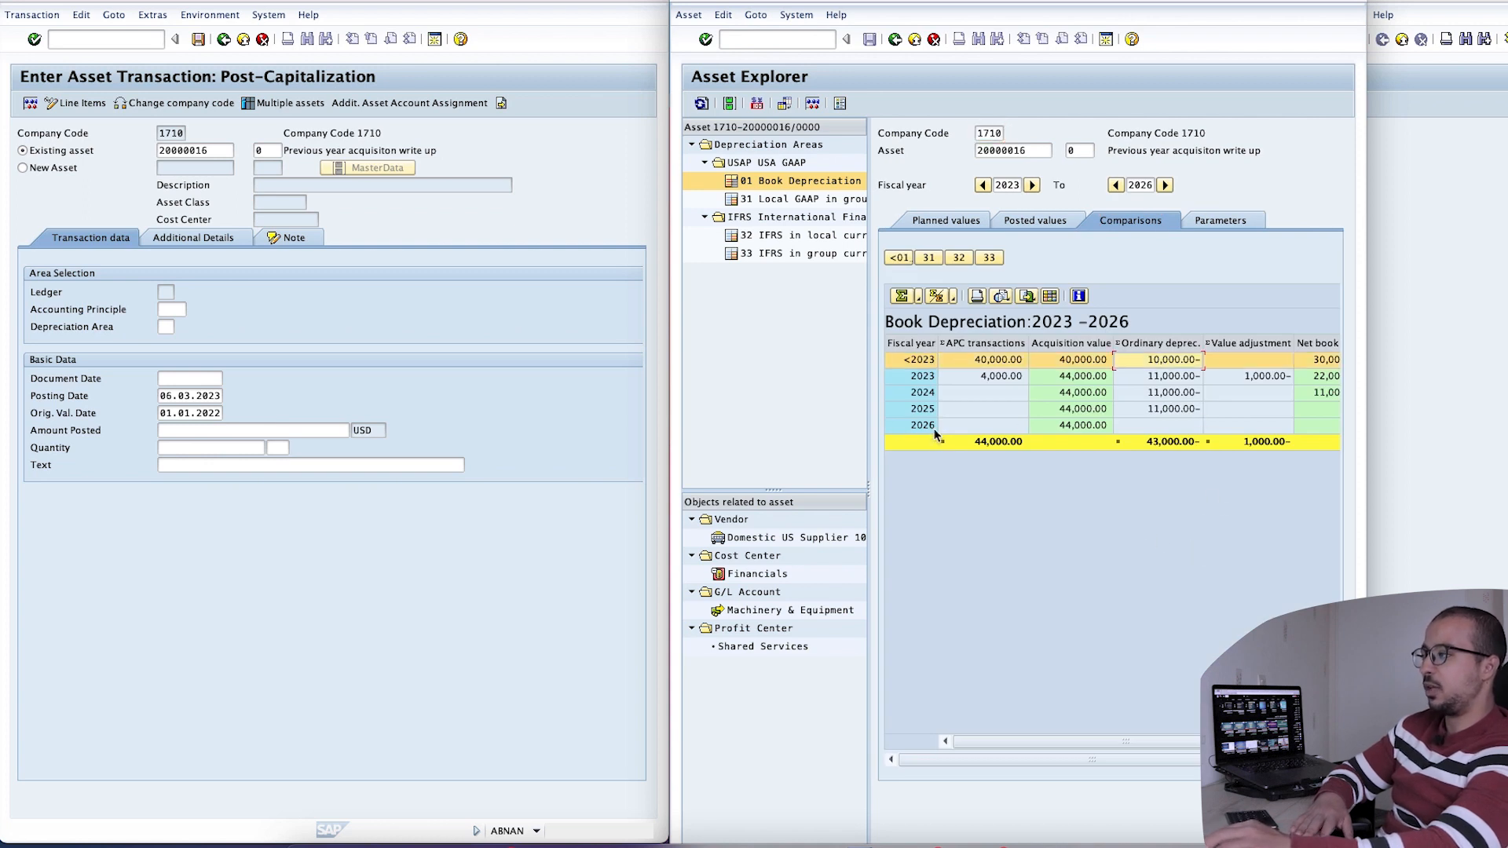
click(1160, 377)
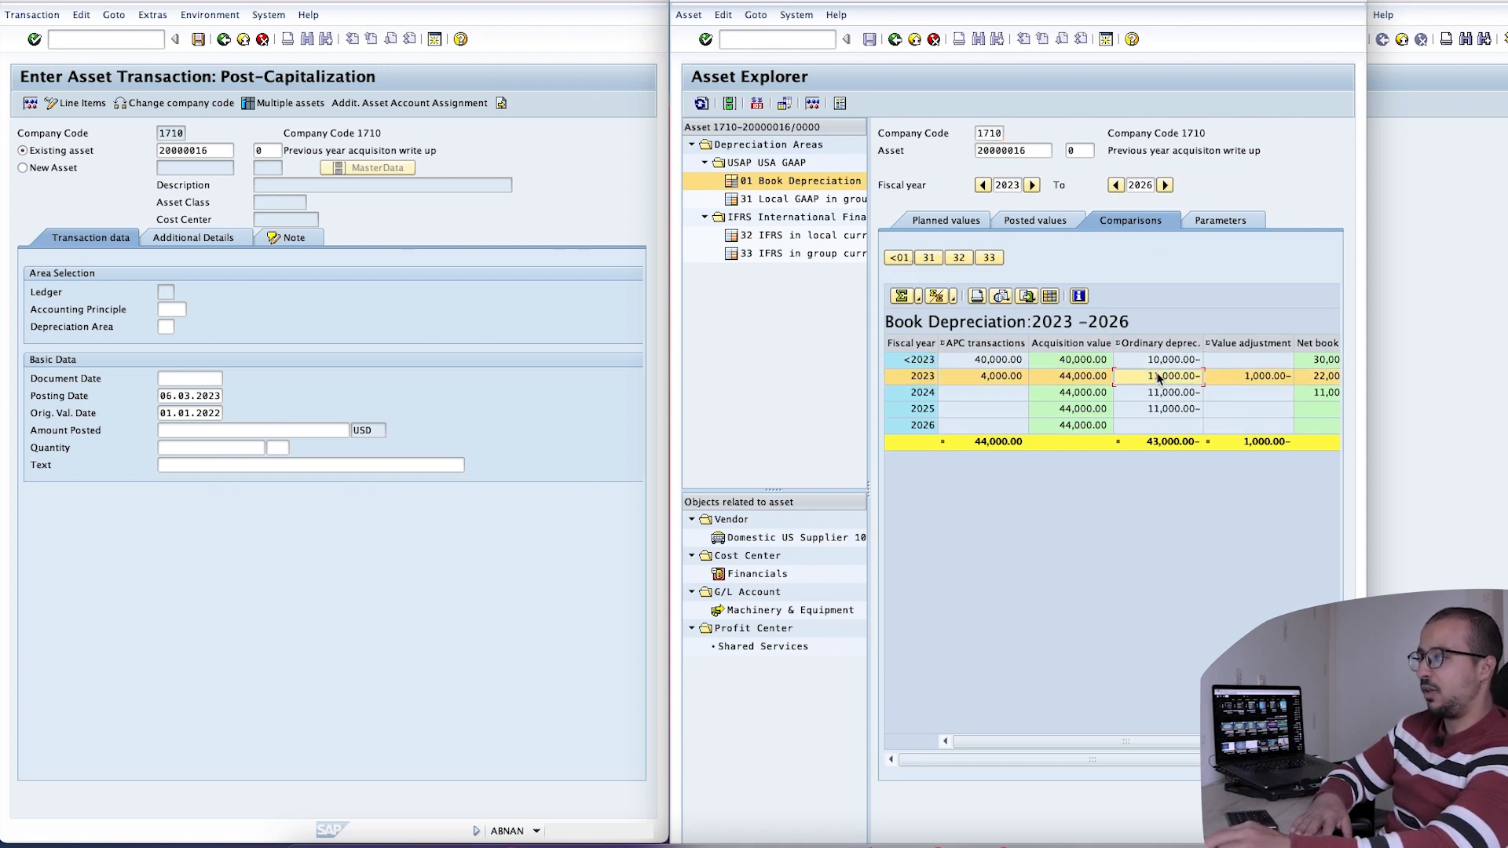
click(1161, 392)
click(1164, 408)
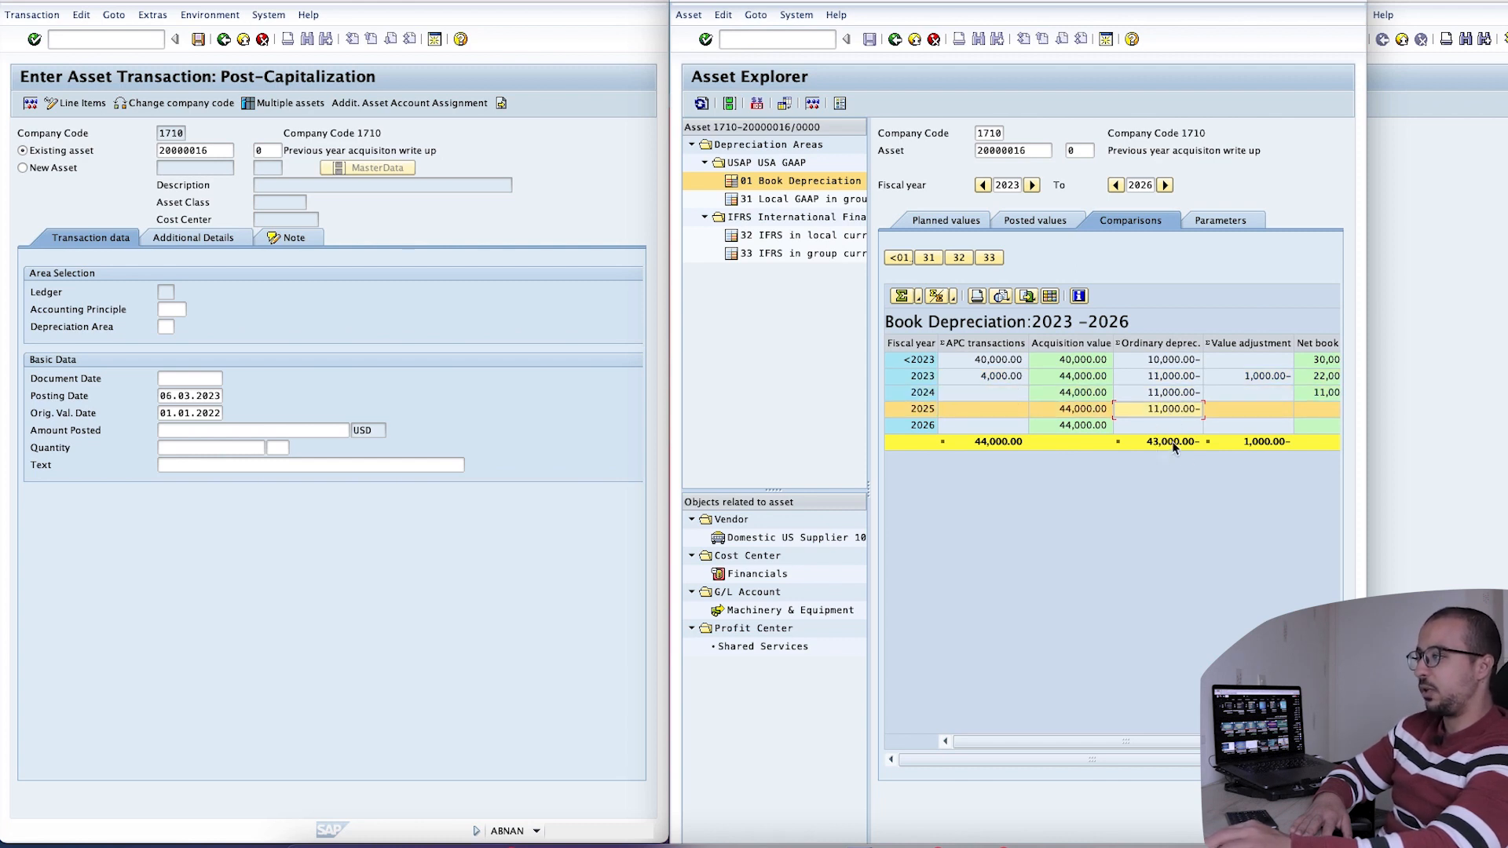
drag(1222, 760, 1266, 760)
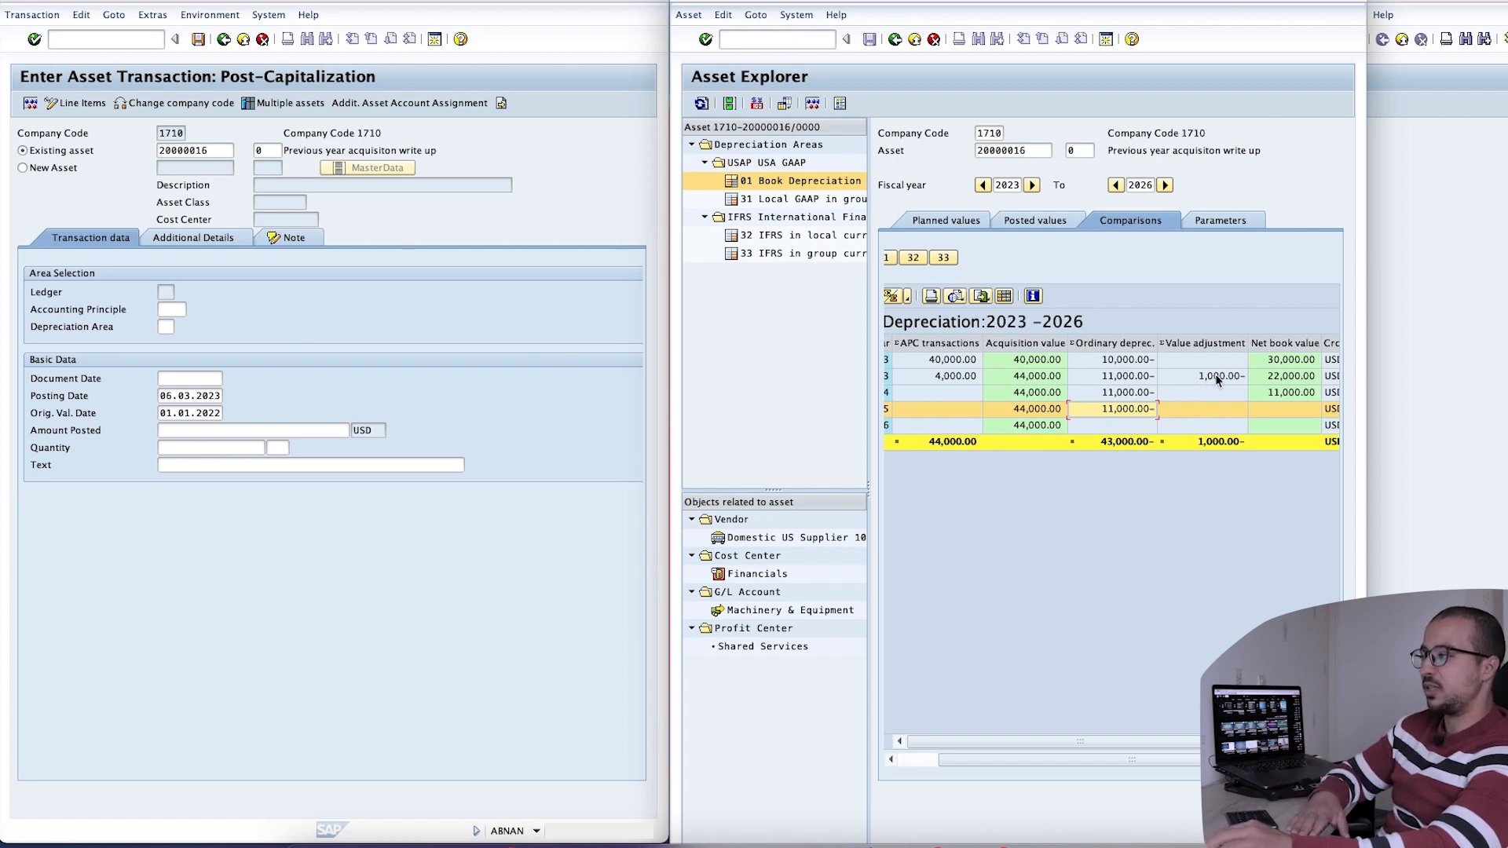
Open the accounting document of the post-capitalization transaction, examine the accounts and amounts of its three line items, and return to the asset values
click(958, 220)
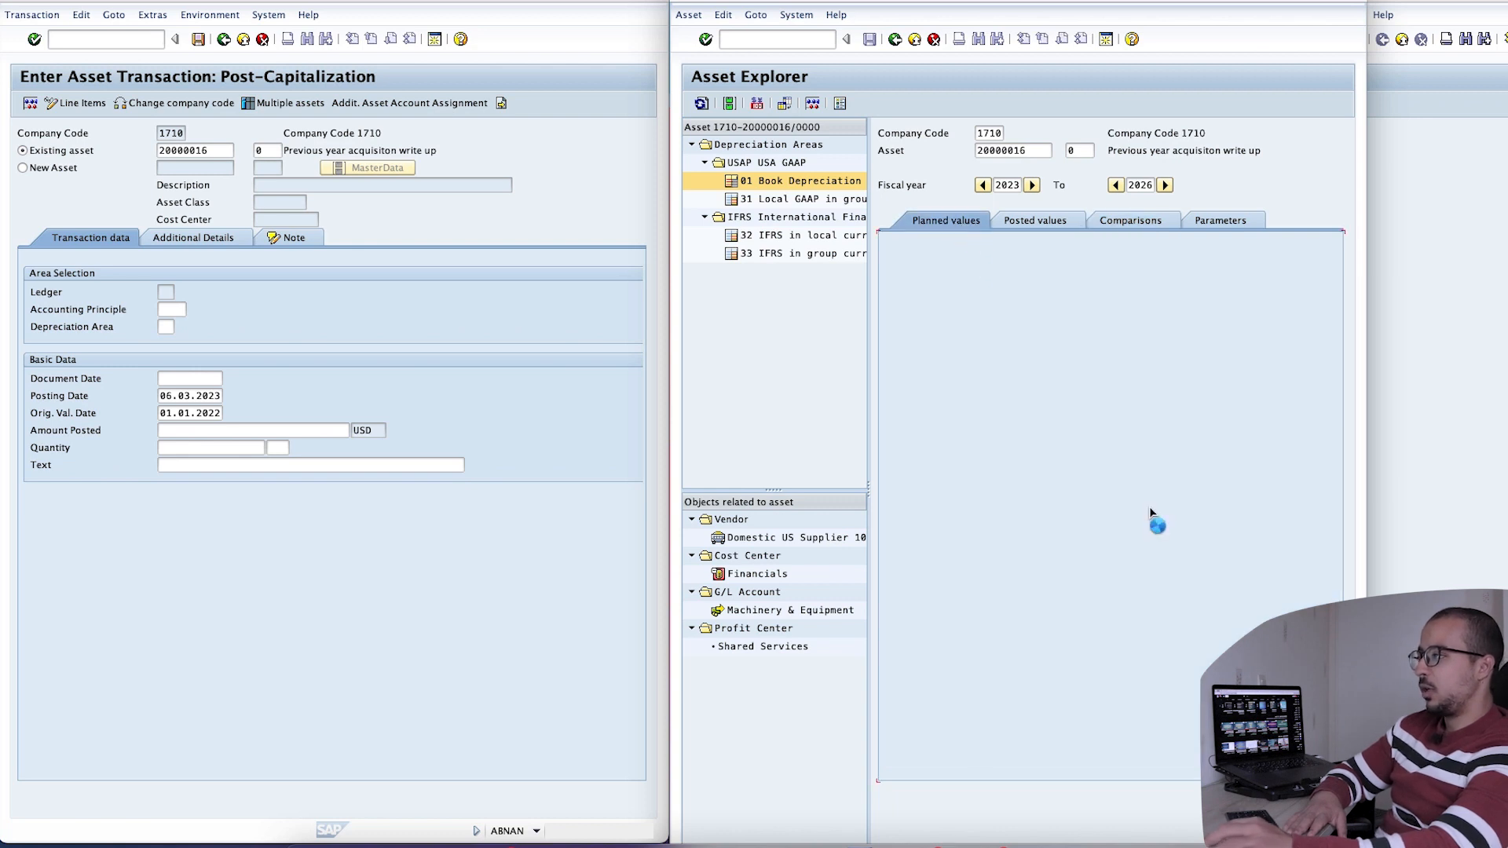
double_click(979, 605)
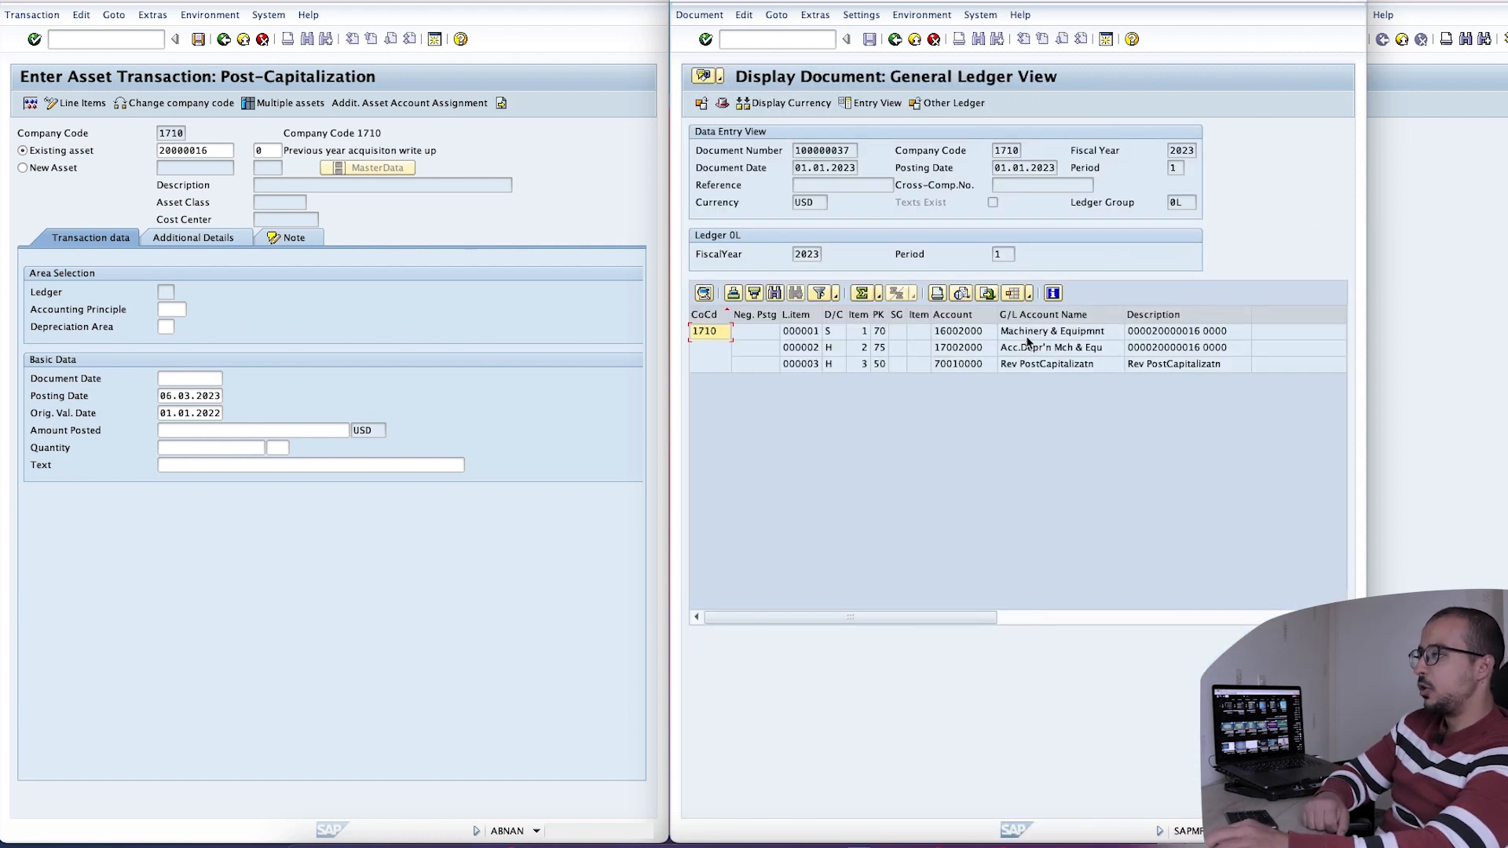
click(1031, 333)
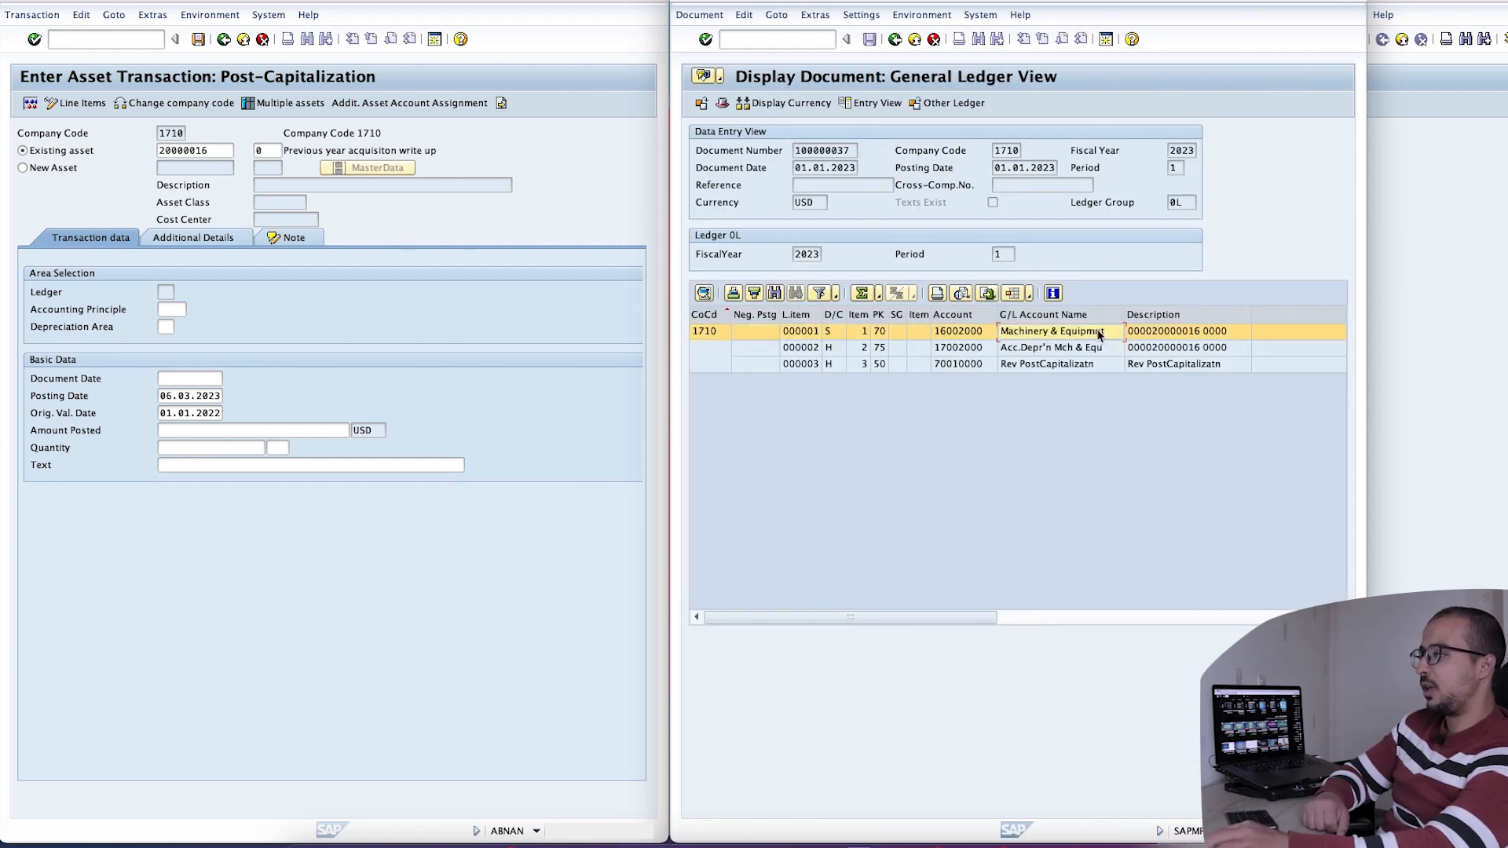
drag(951, 619, 996, 620)
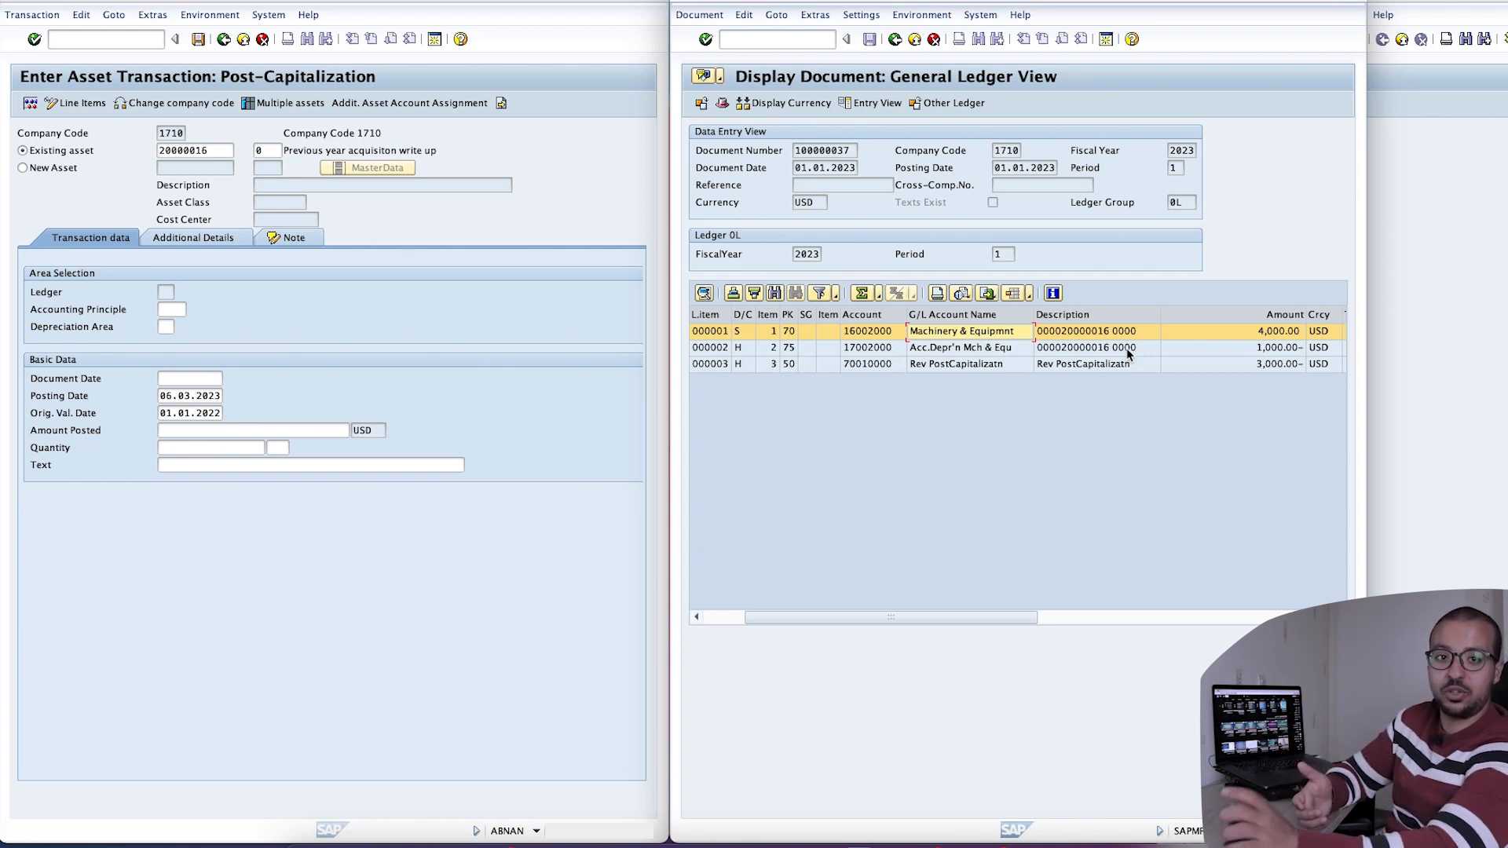
click(993, 353)
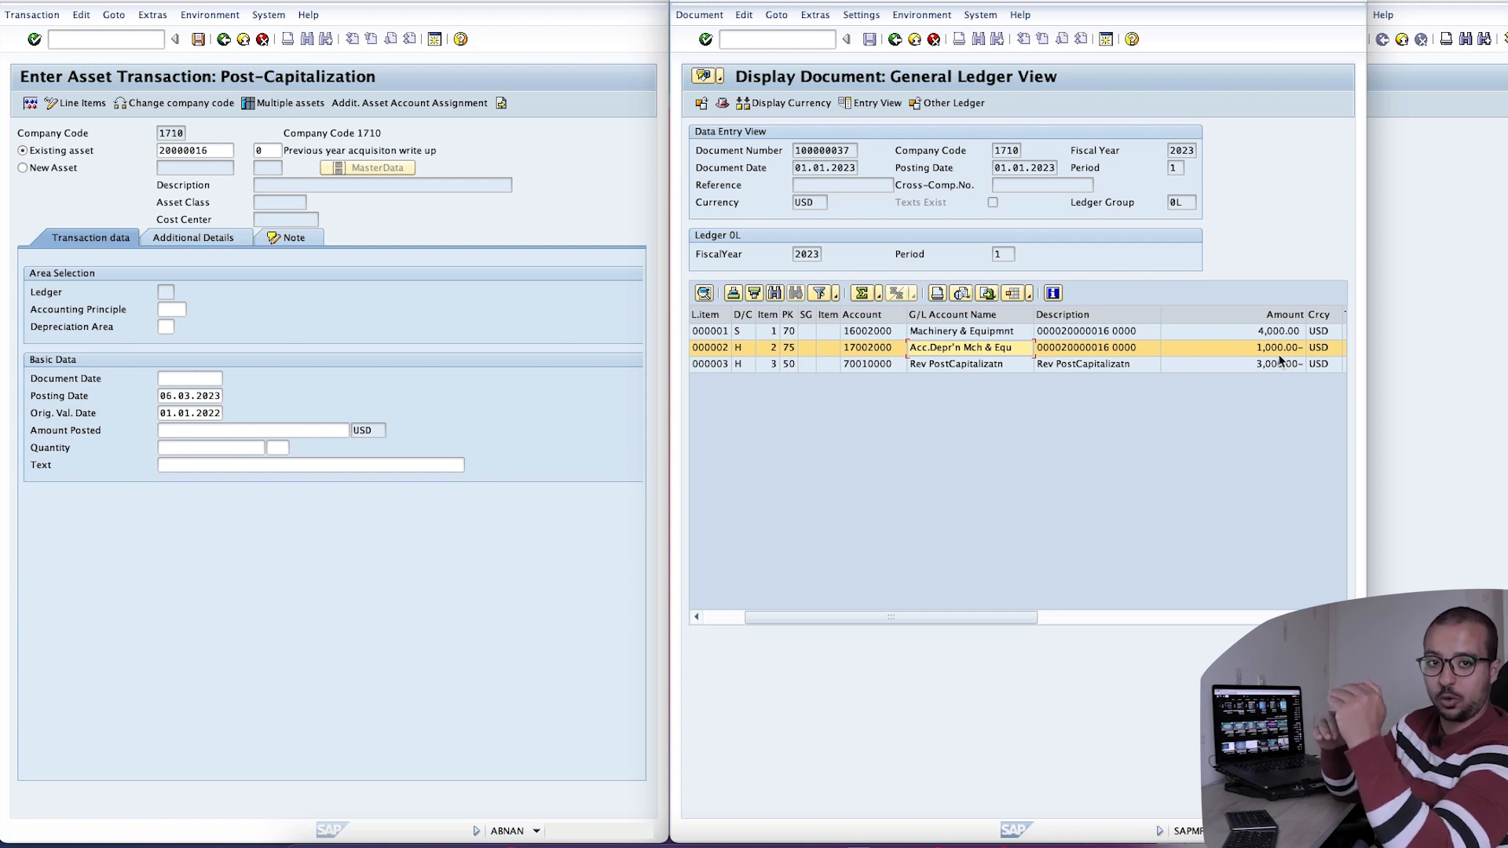
scroll(964, 374, right, 10)
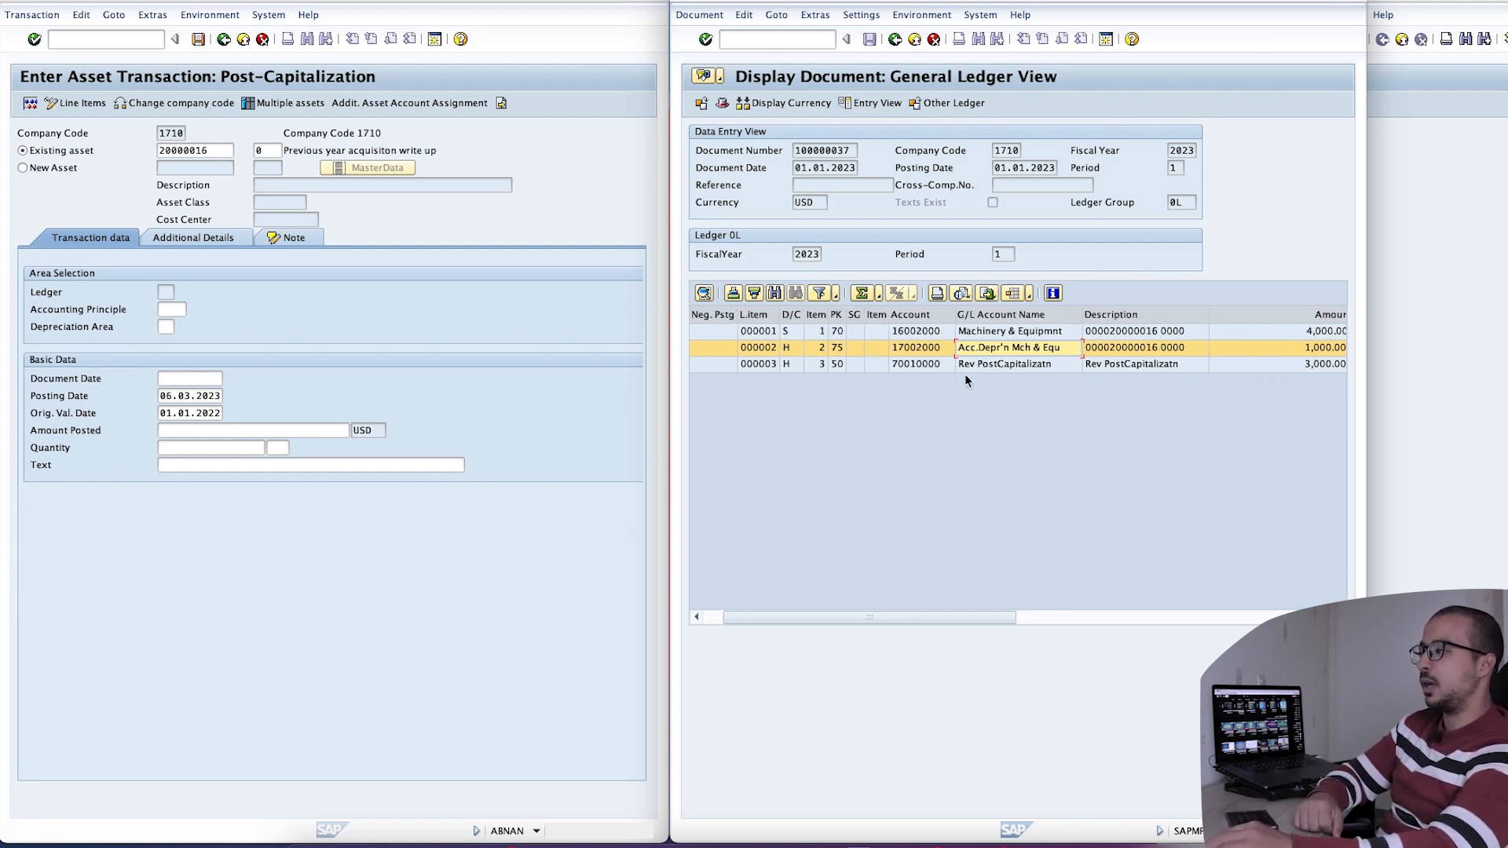
scroll(1015, 397, left, 5)
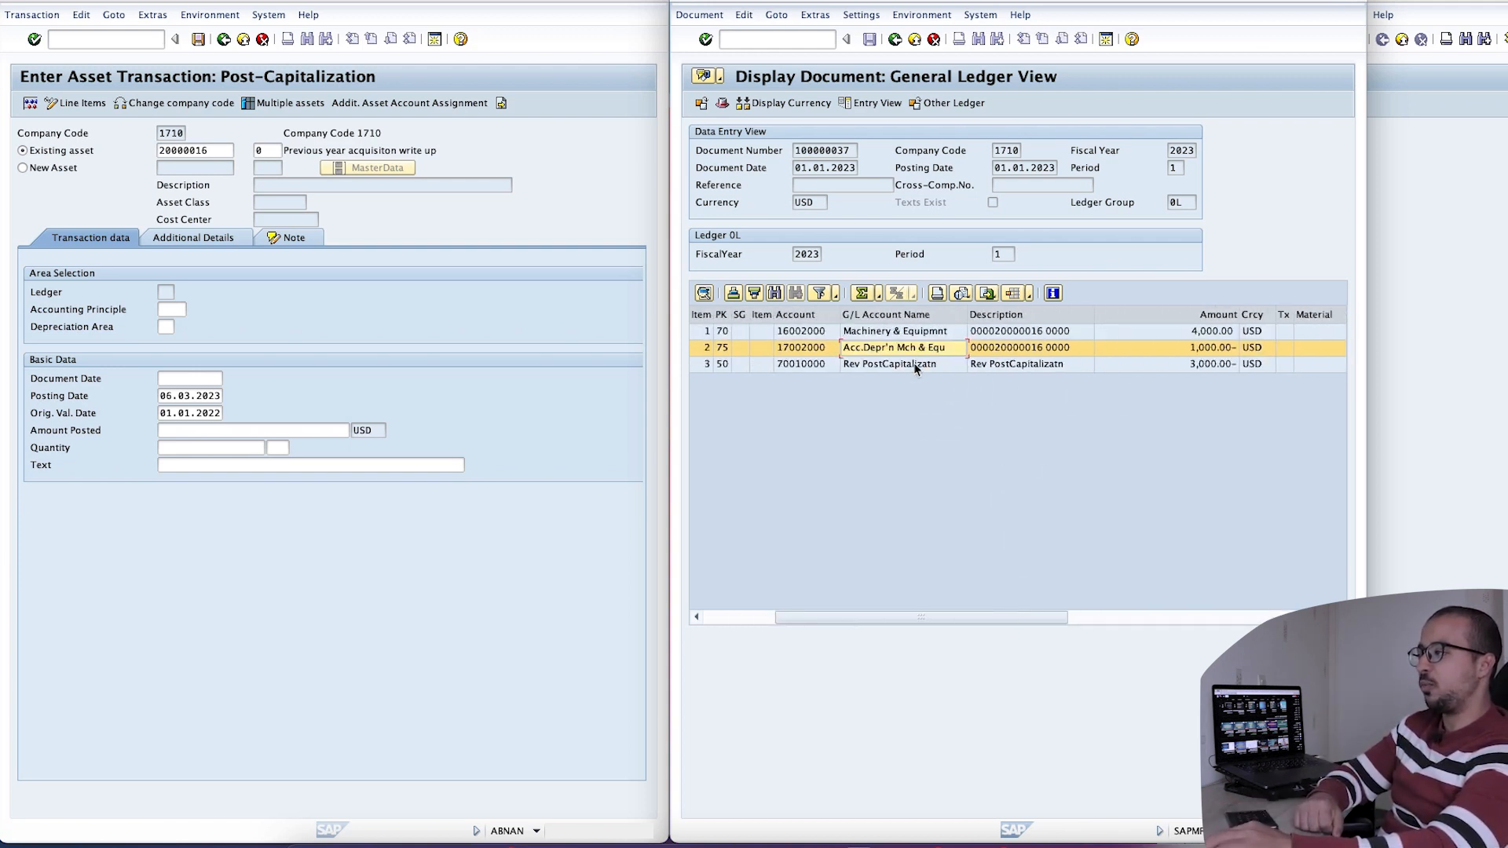
click(1011, 366)
click(1196, 365)
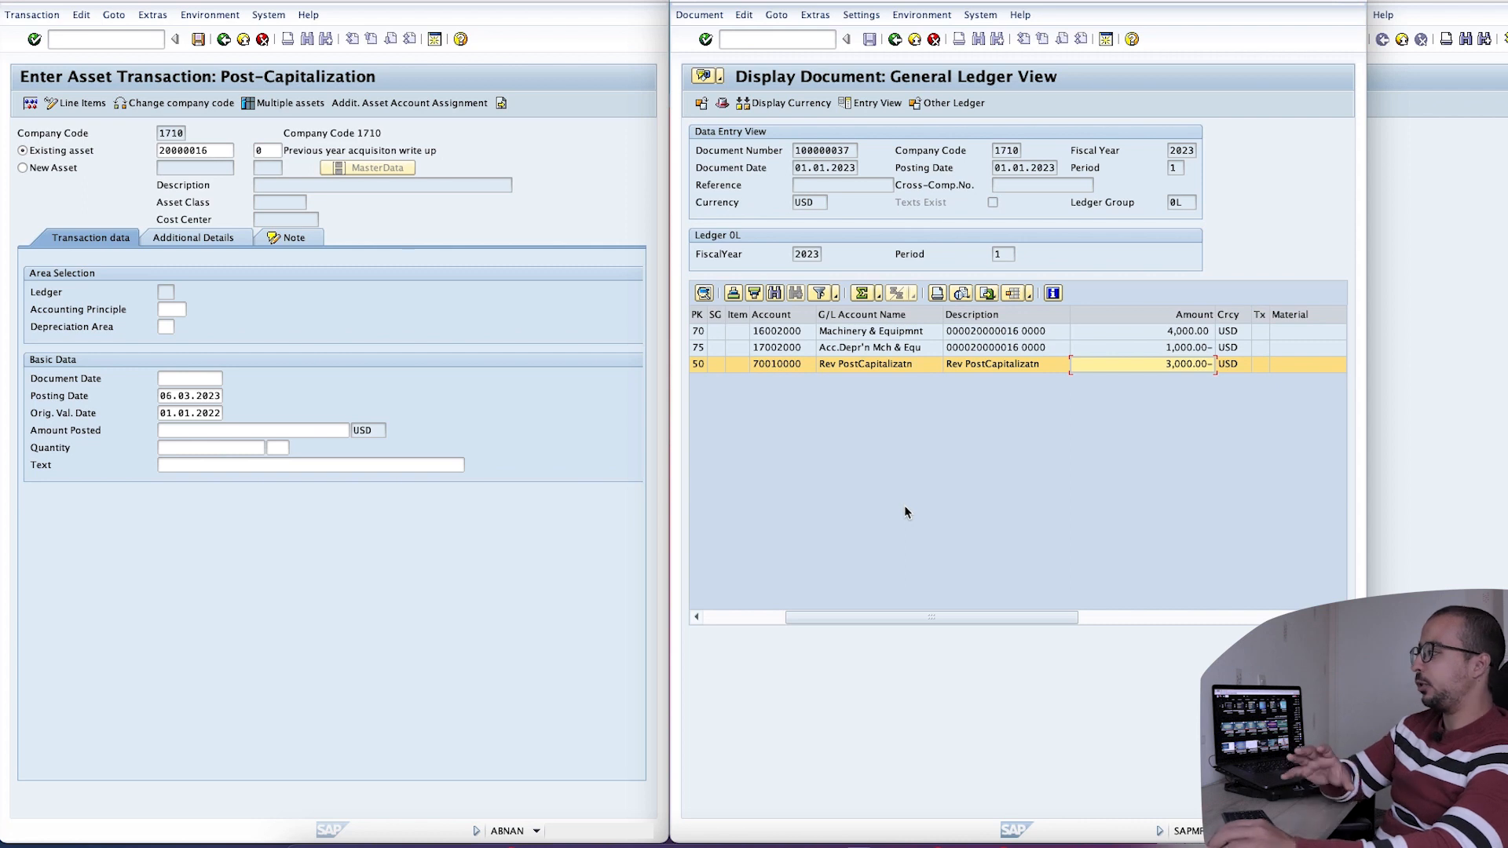
click(895, 38)
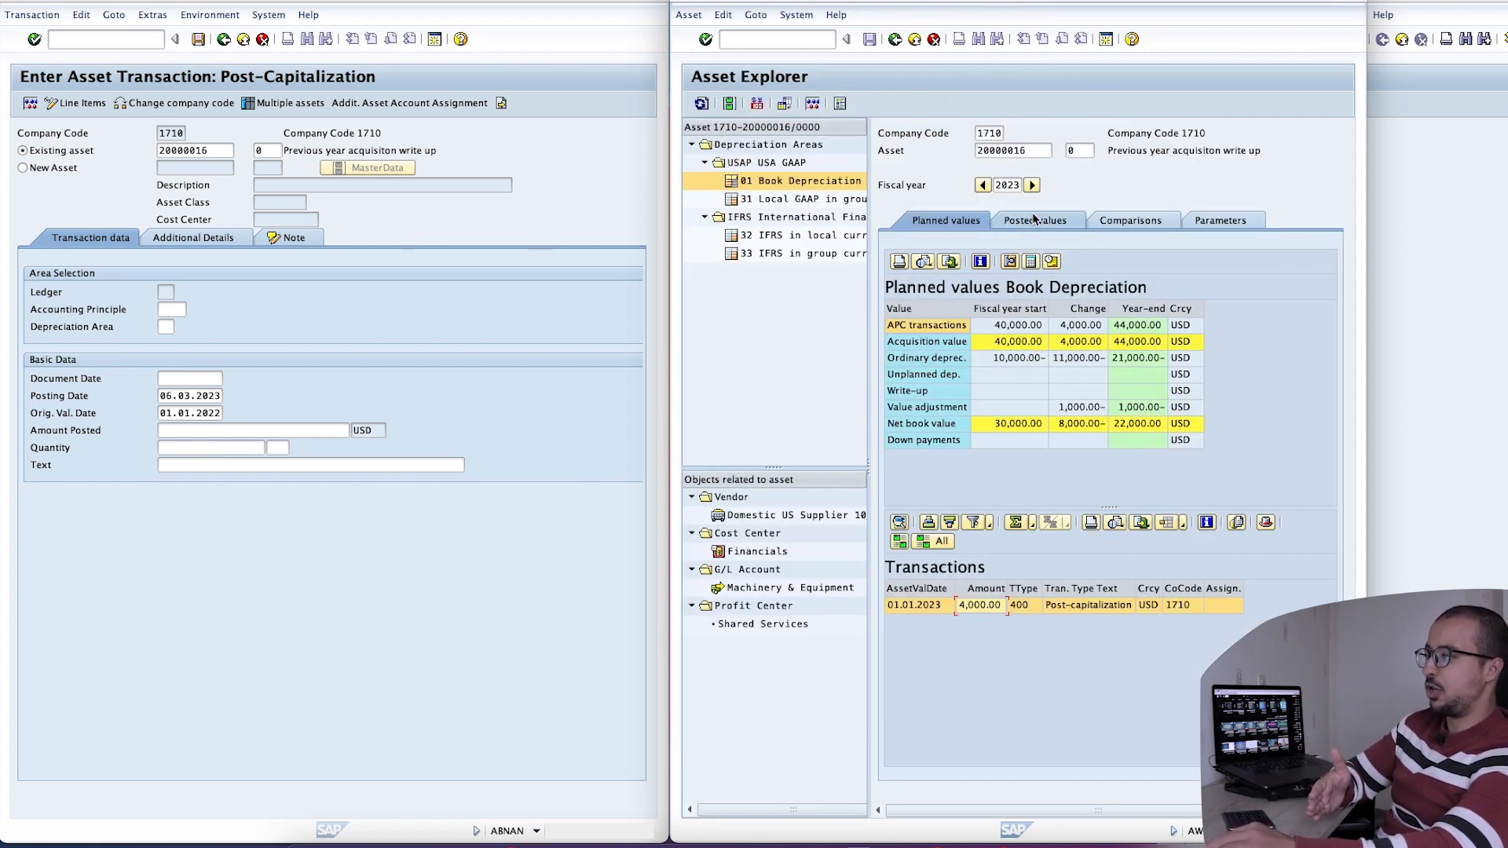
Review the asset's posted values for 2023 again and open the multi-year comparison
click(1033, 219)
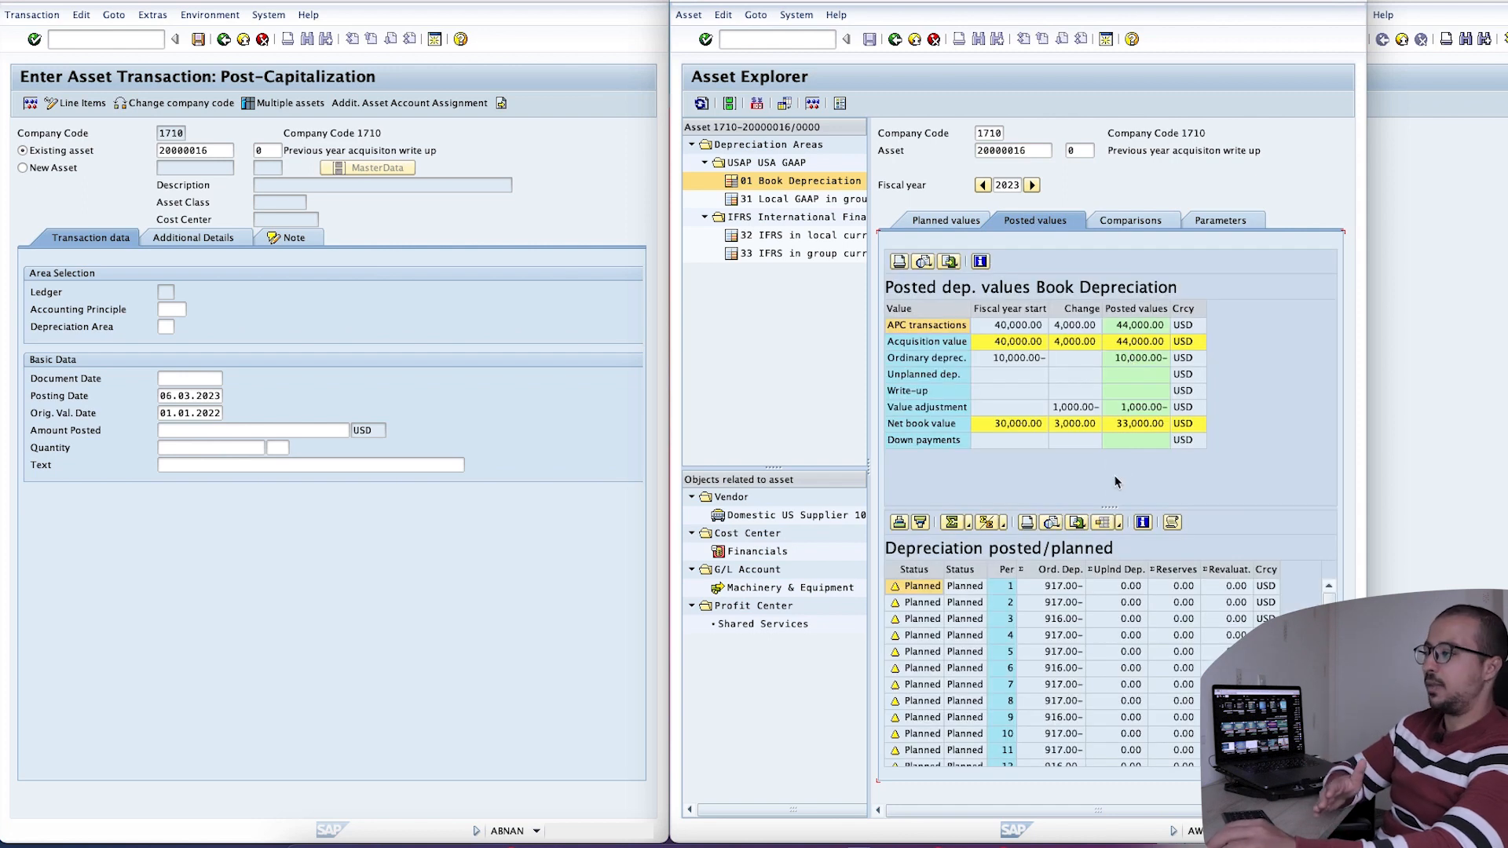
click(1116, 219)
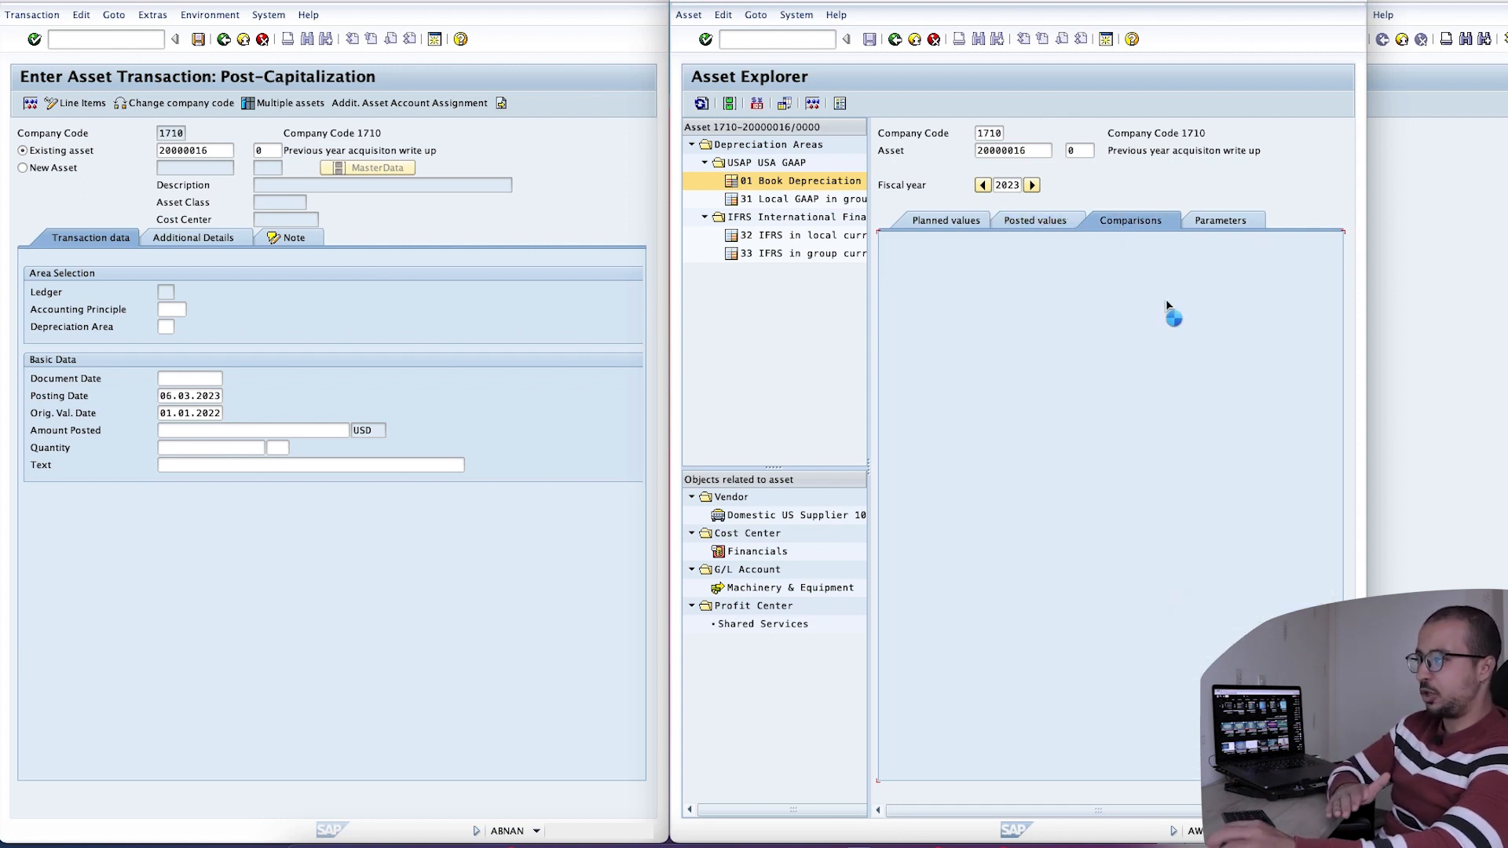